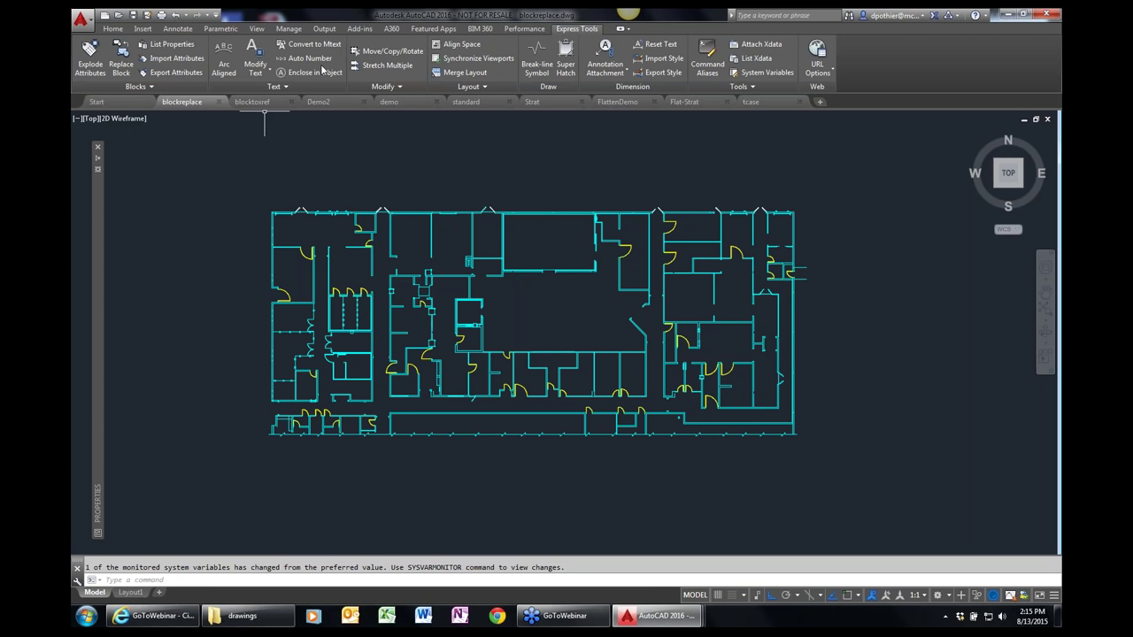
click(118, 31)
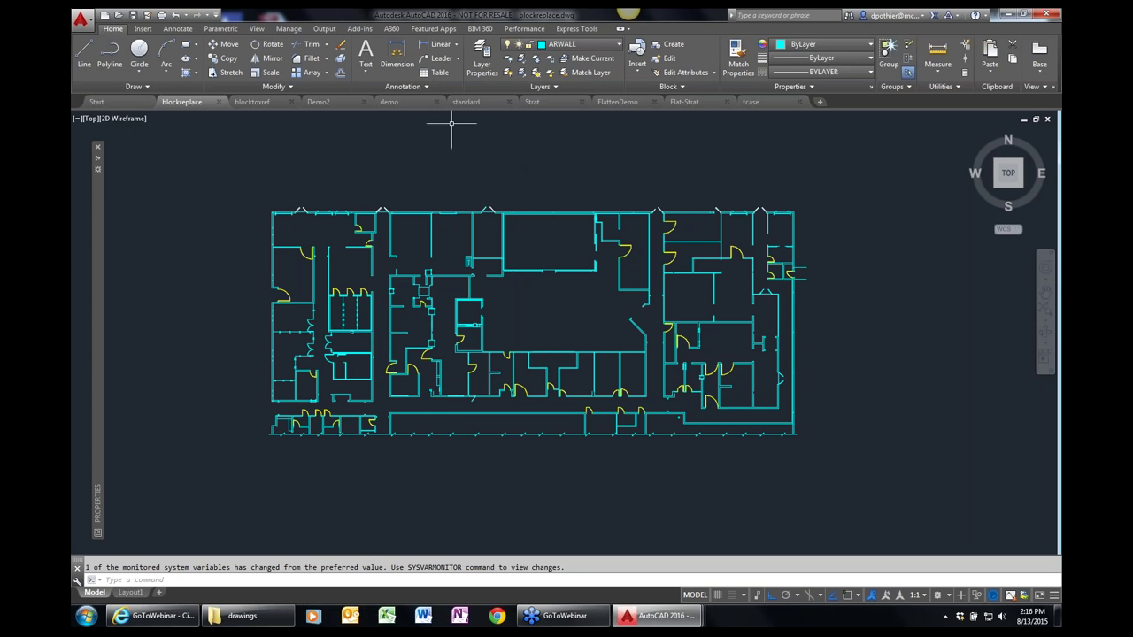
click(576, 29)
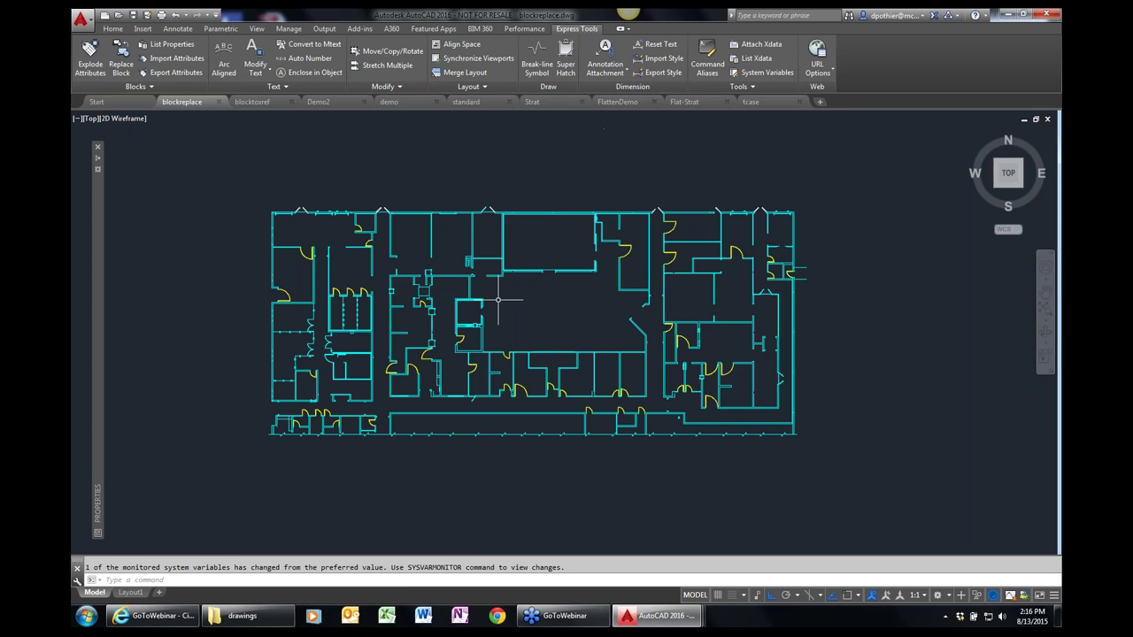
- Start replacing blocks and pick the leftmost of the three adjacent swing doors as the block to replace
text(z)
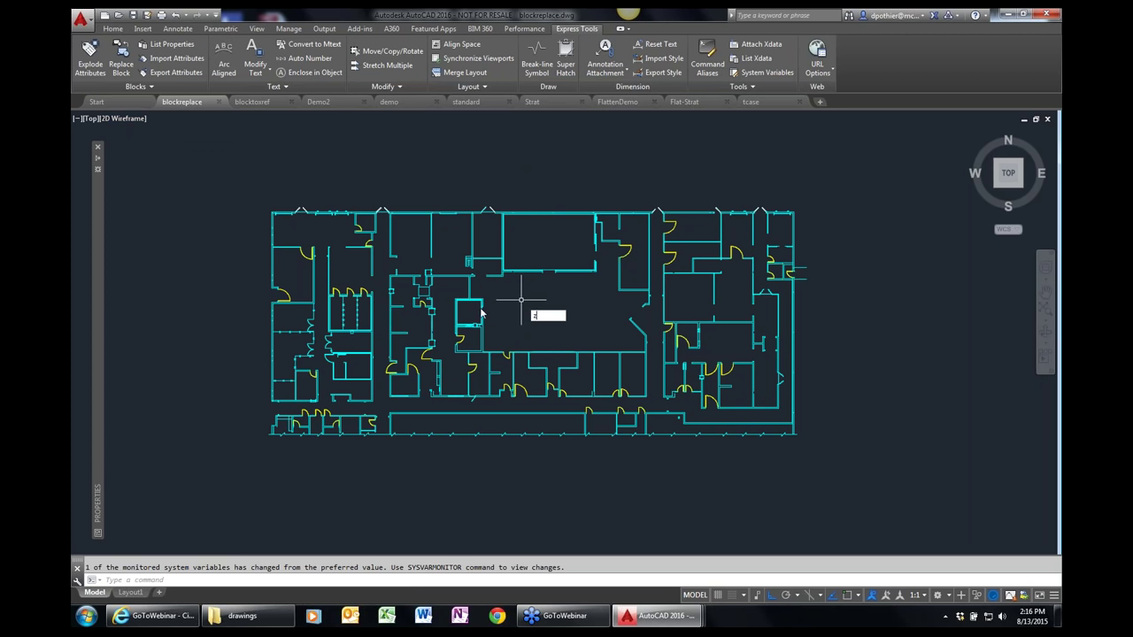
key(Return)
click(246, 317)
click(416, 174)
click(416, 281)
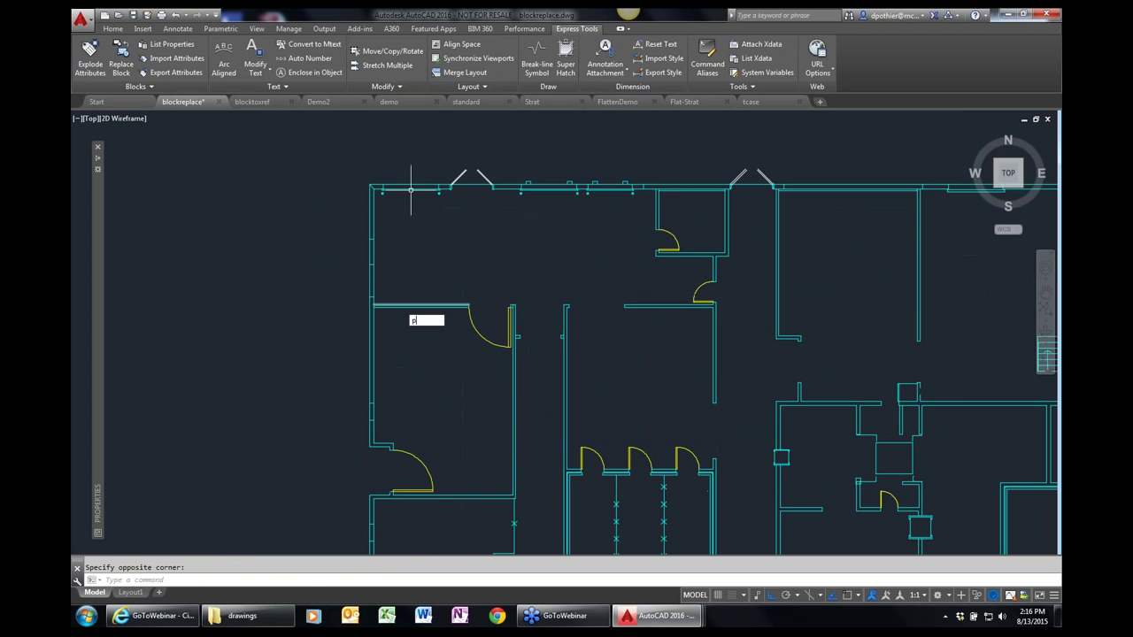
middle_drag(566, 376, 498, 374)
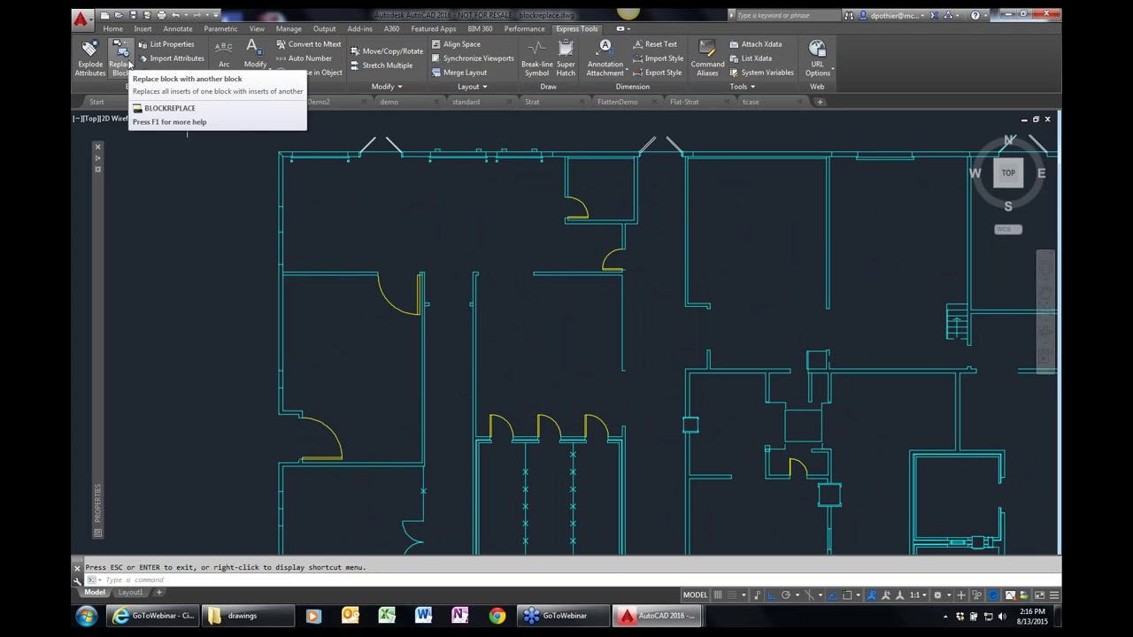
scroll(519, 439, up, 2)
scroll(520, 440, up, 2)
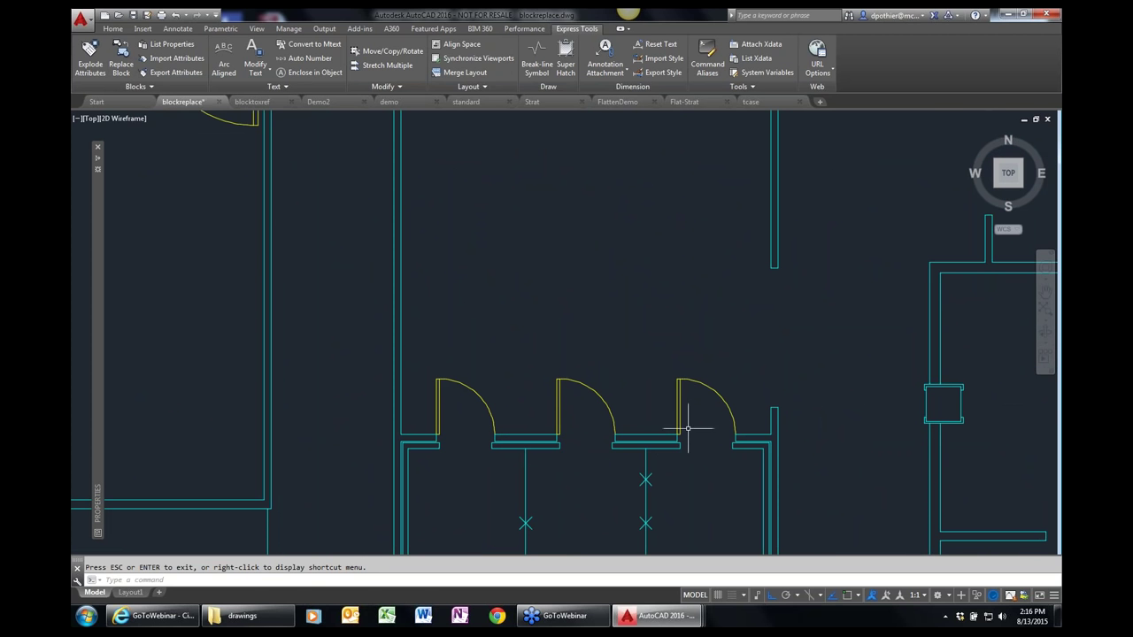
mouse_move(679, 404)
mouse_move(482, 395)
click(122, 66)
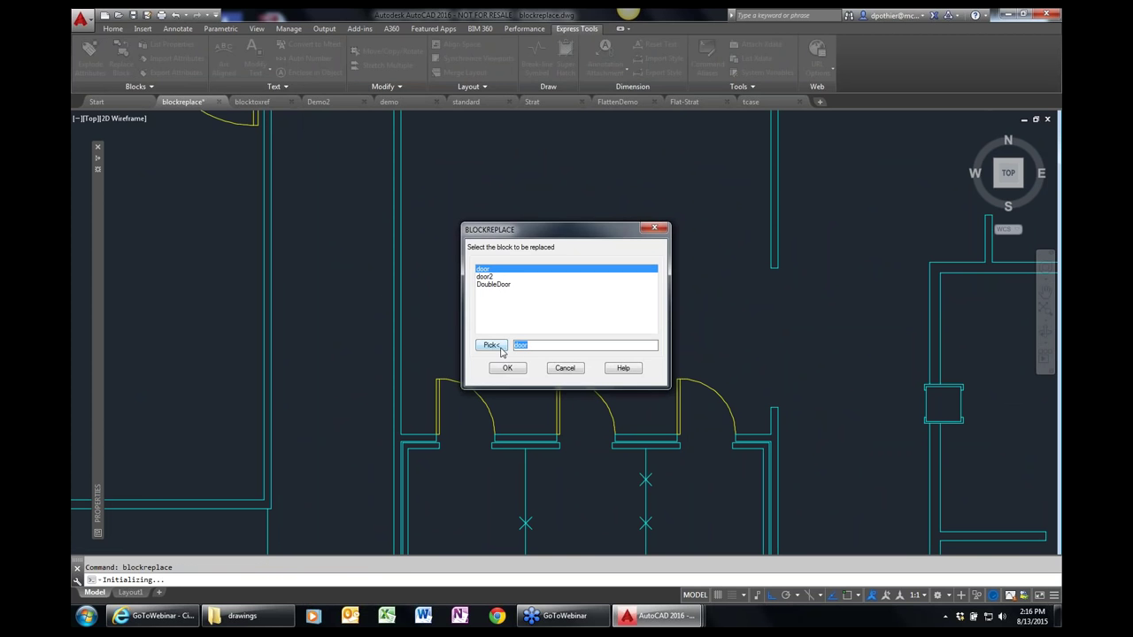
click(493, 345)
click(477, 398)
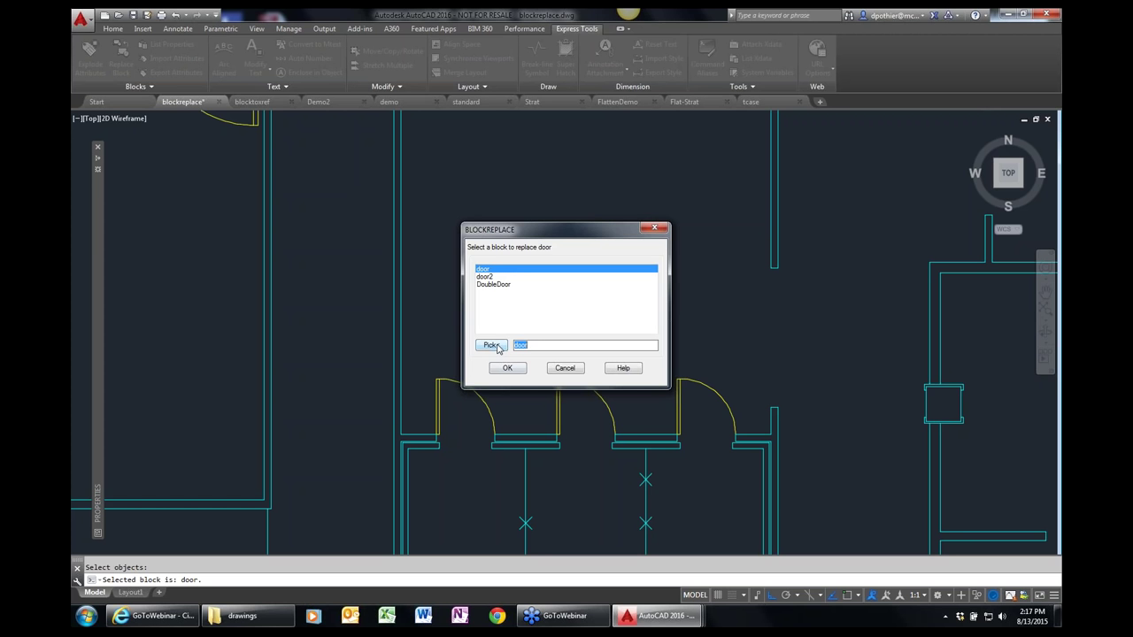
- Replace all door blocks with the door2 block, without purging unreferenced items
click(489, 276)
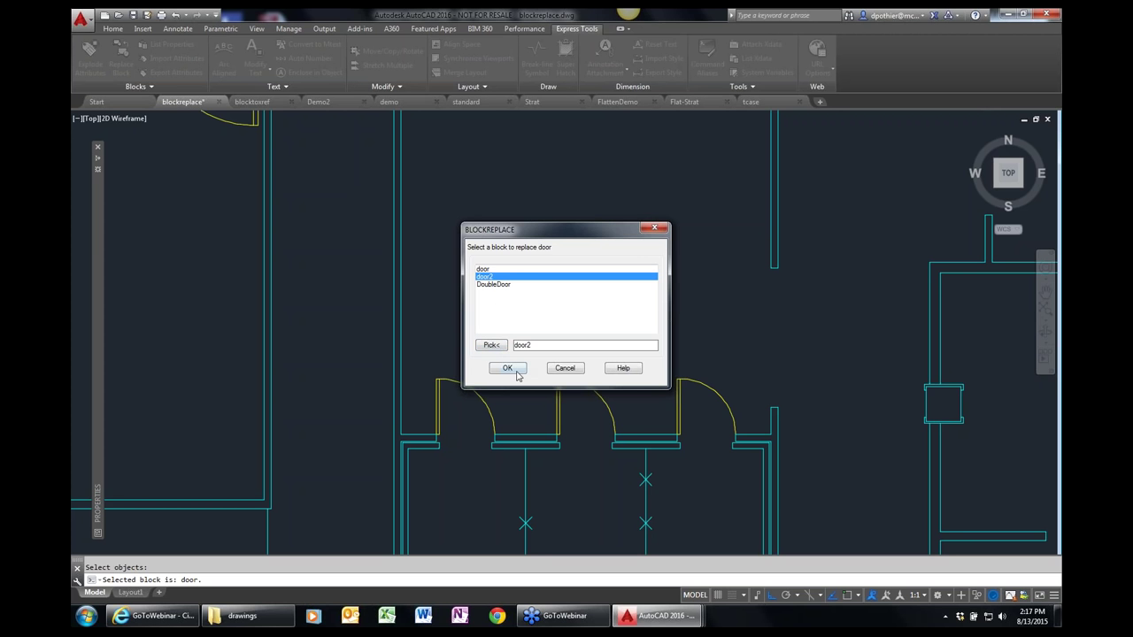
click(516, 372)
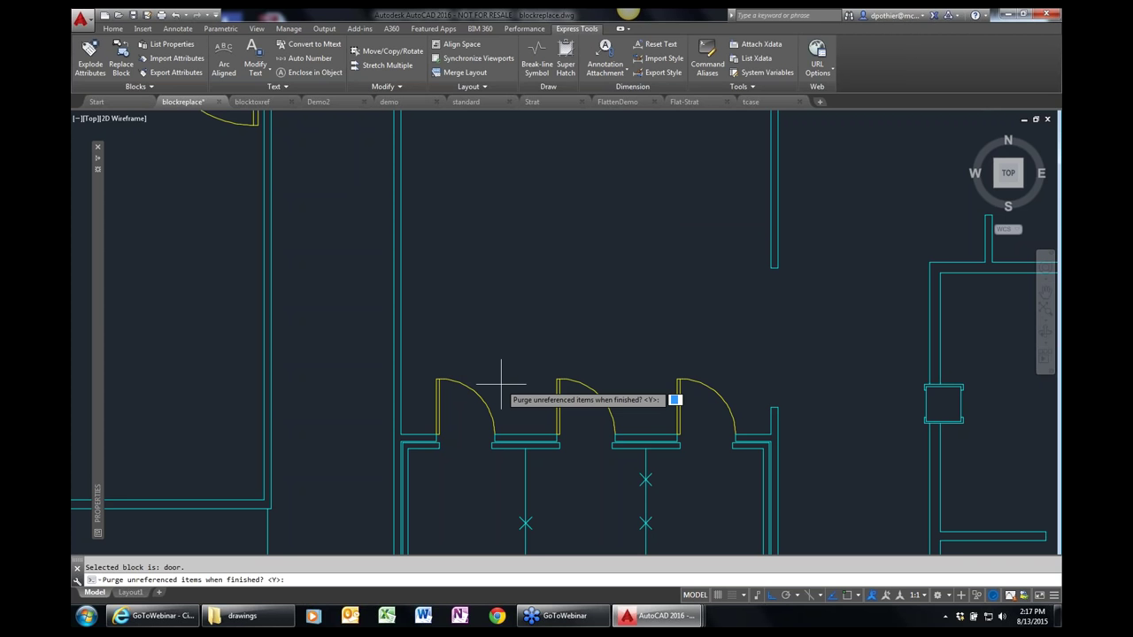
text(n)
key(Return)
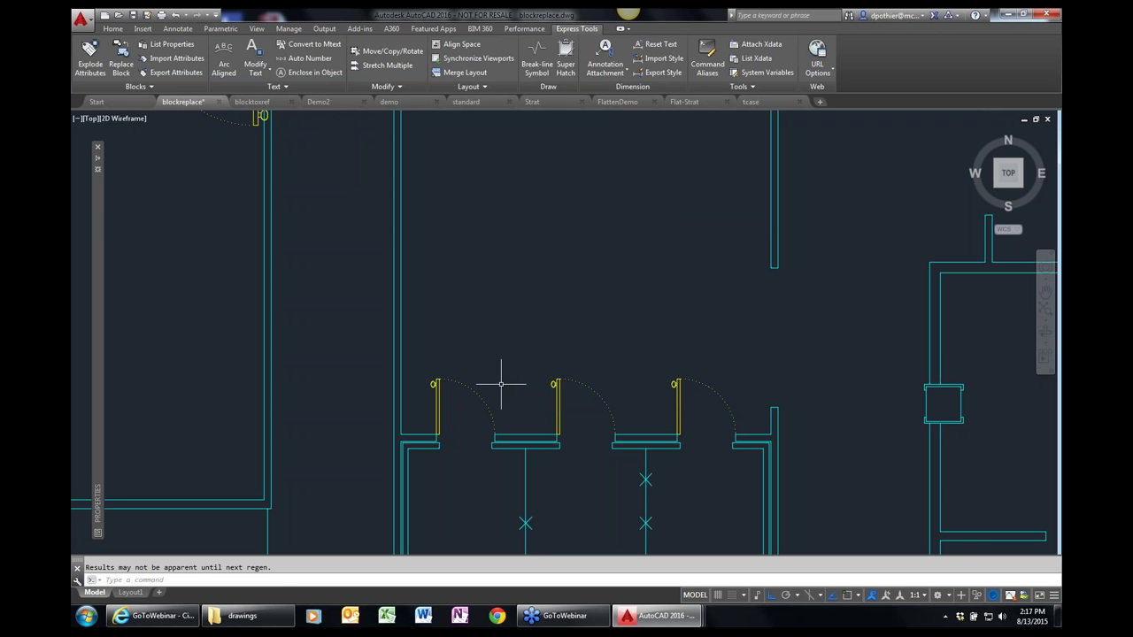
key(Escape)
scroll(467, 422, up, 2)
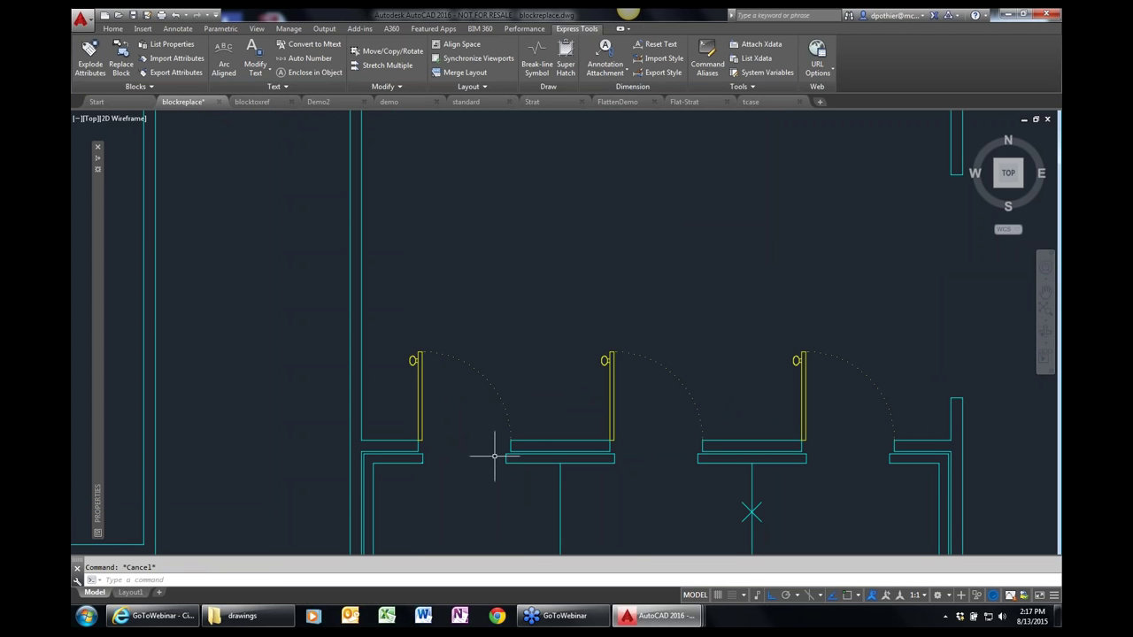
scroll(452, 415, down, 5)
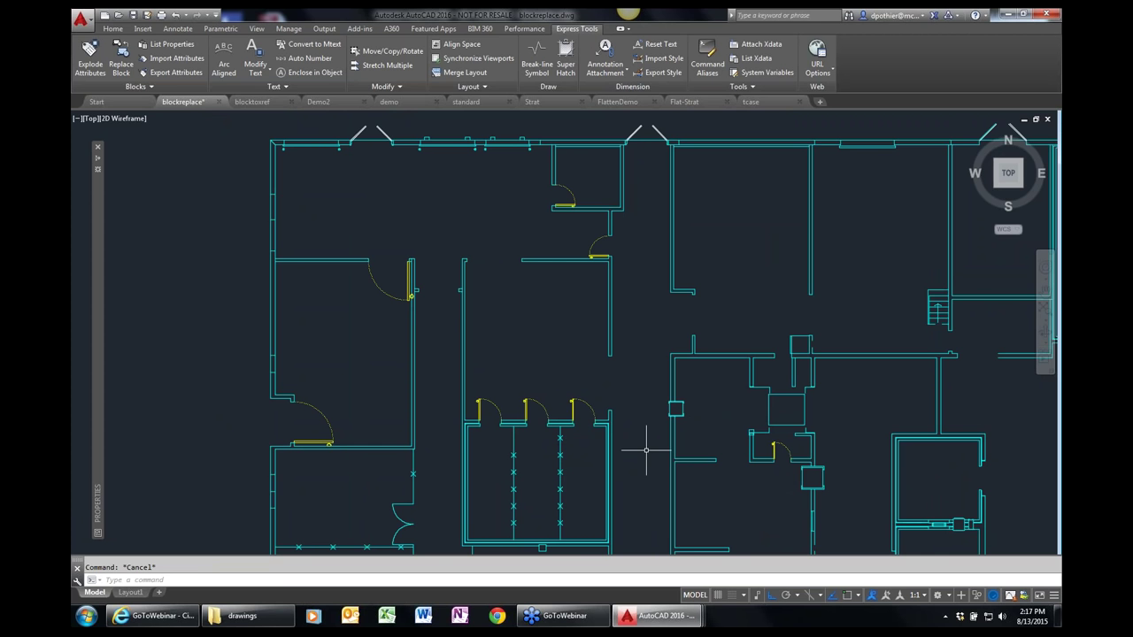
- Use GETSEL to gather all objects sharing the layer and type of the rightmost of the three adjacent doors
text(p)
key(Escape)
text(GETSS)
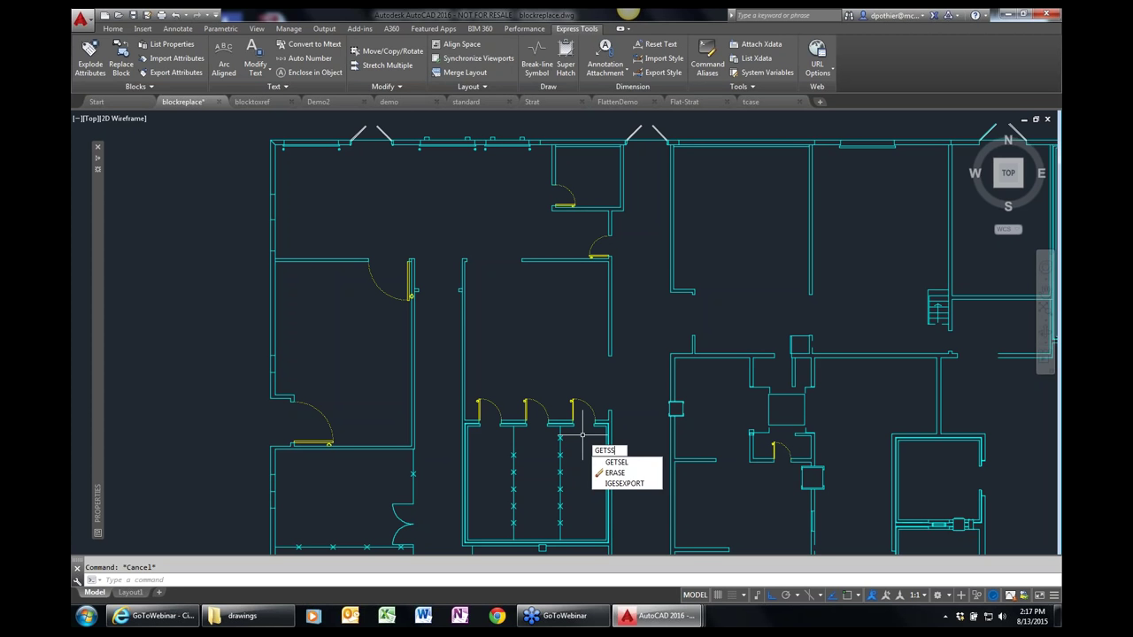
key(BackSpace)
text(EL)
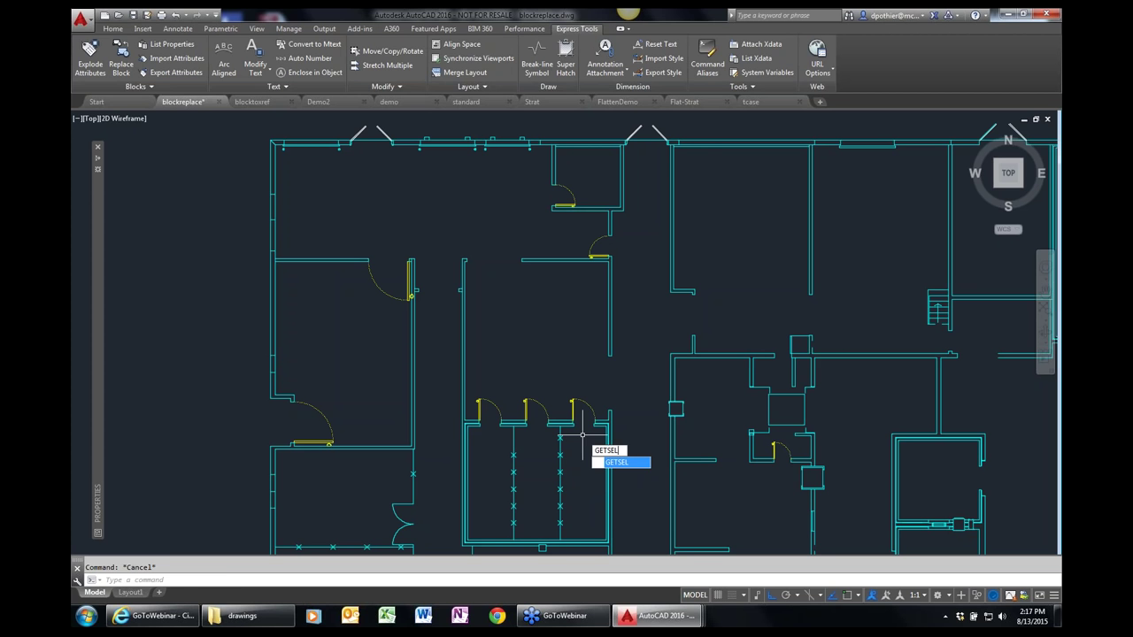
key(Return)
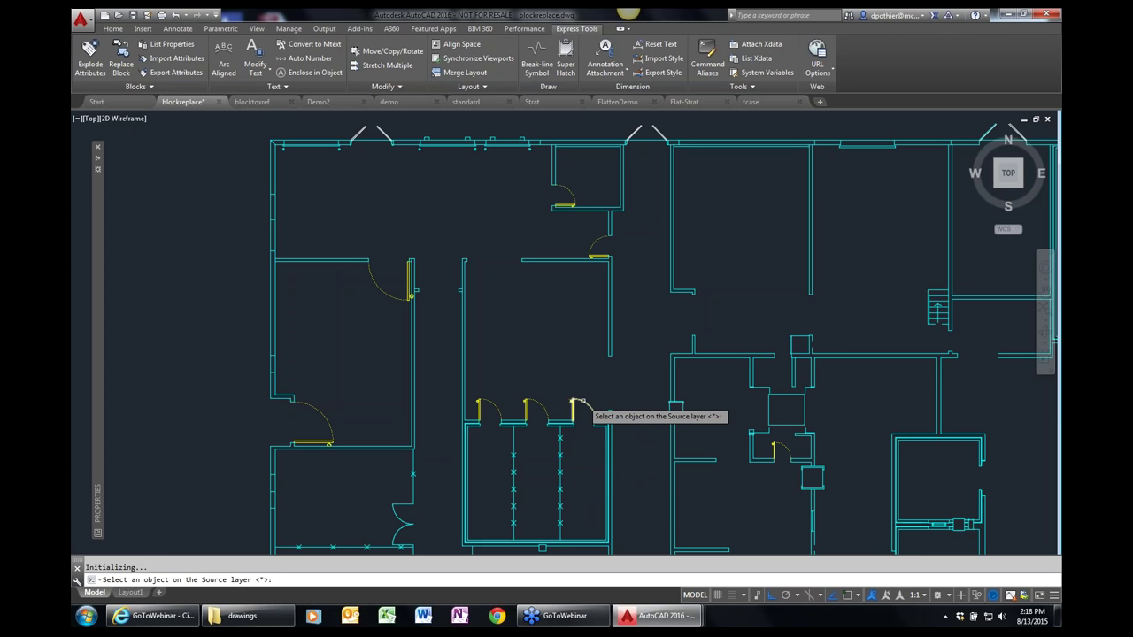
click(580, 402)
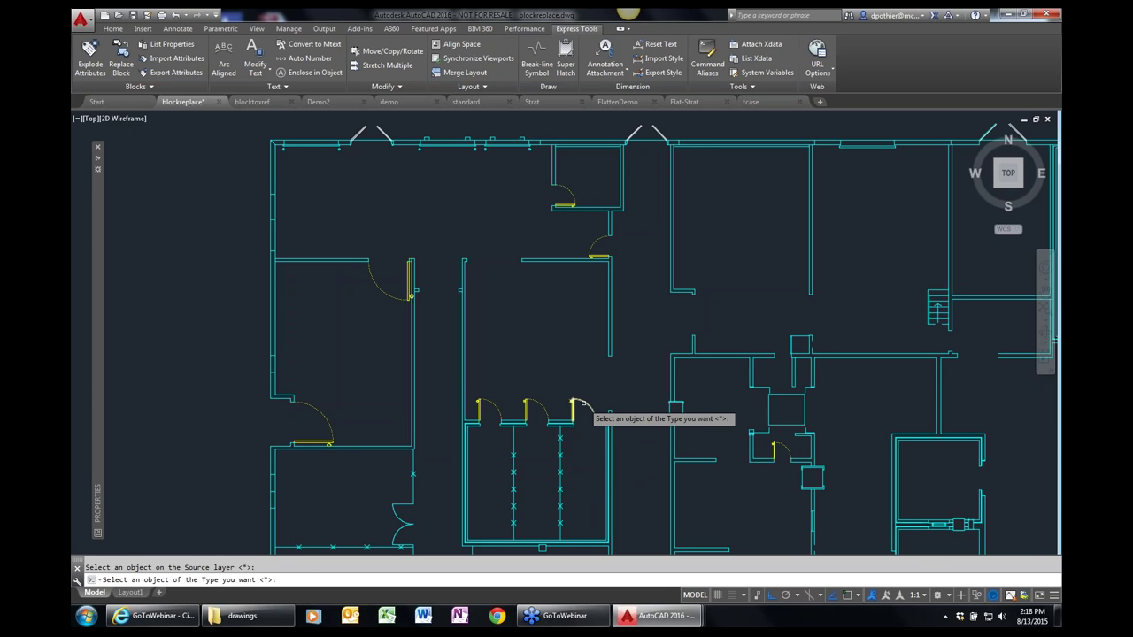
click(581, 403)
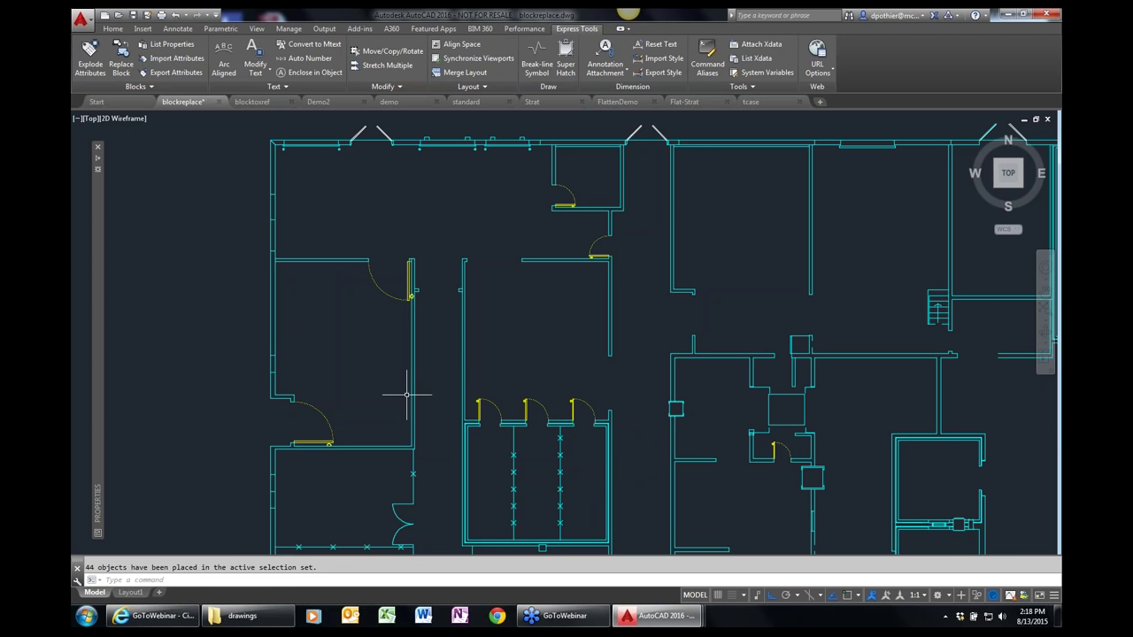
- Try to move the gathered door blocks upward with the Move command
text(m)
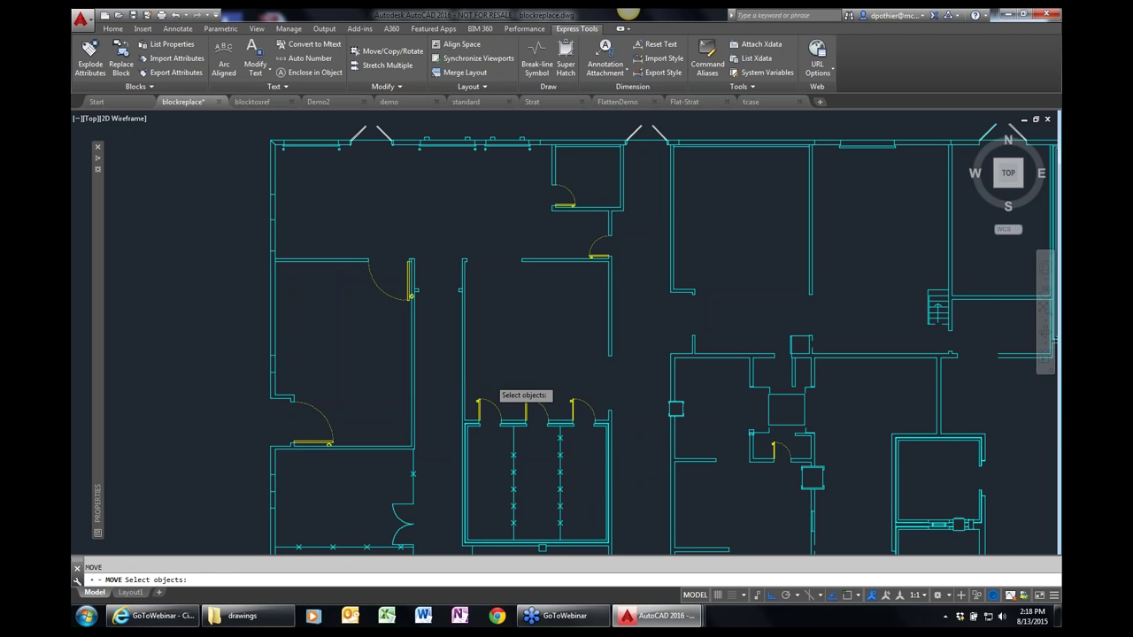
key(Return)
key(Return)
click(619, 400)
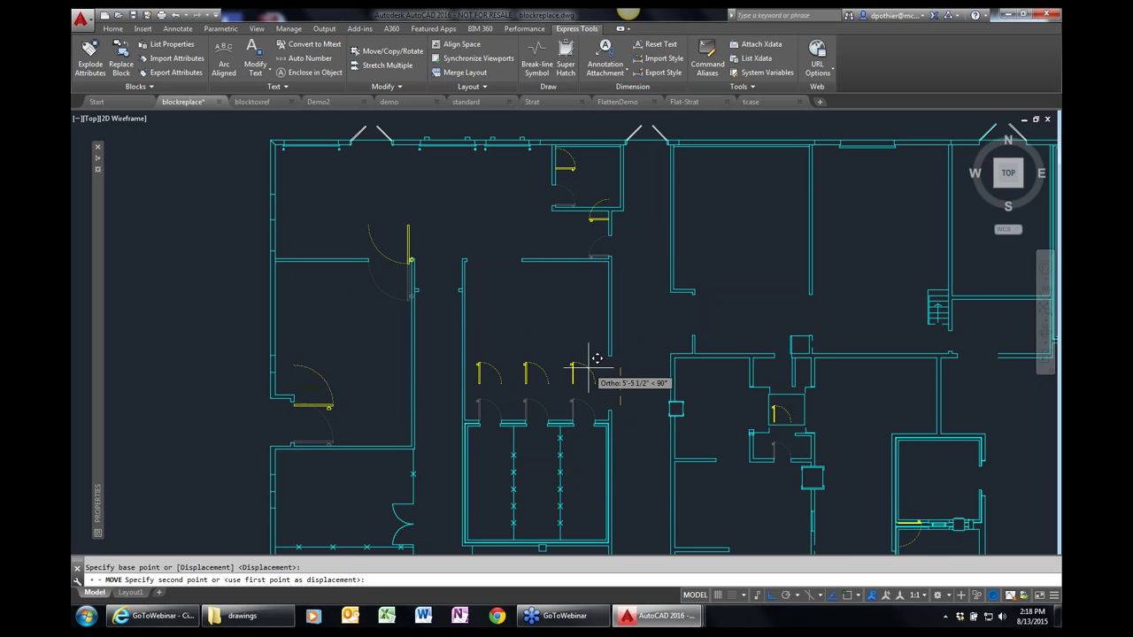
key(Escape)
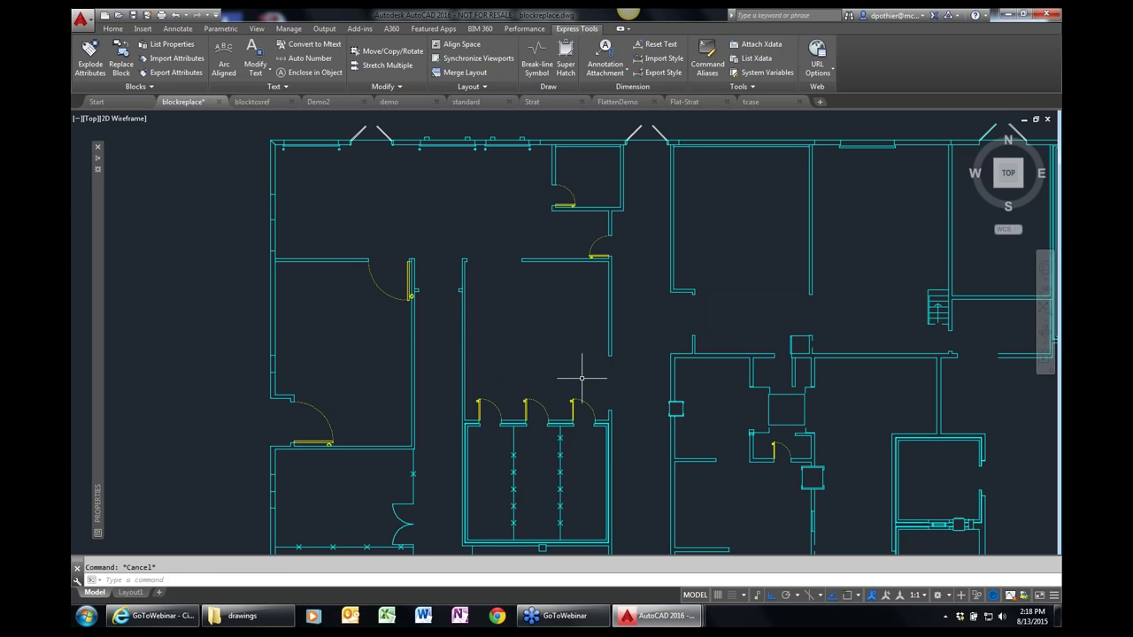
- Select all blocks similar to the rightmost of the three adjacent doors and review their shared properties
click(576, 405)
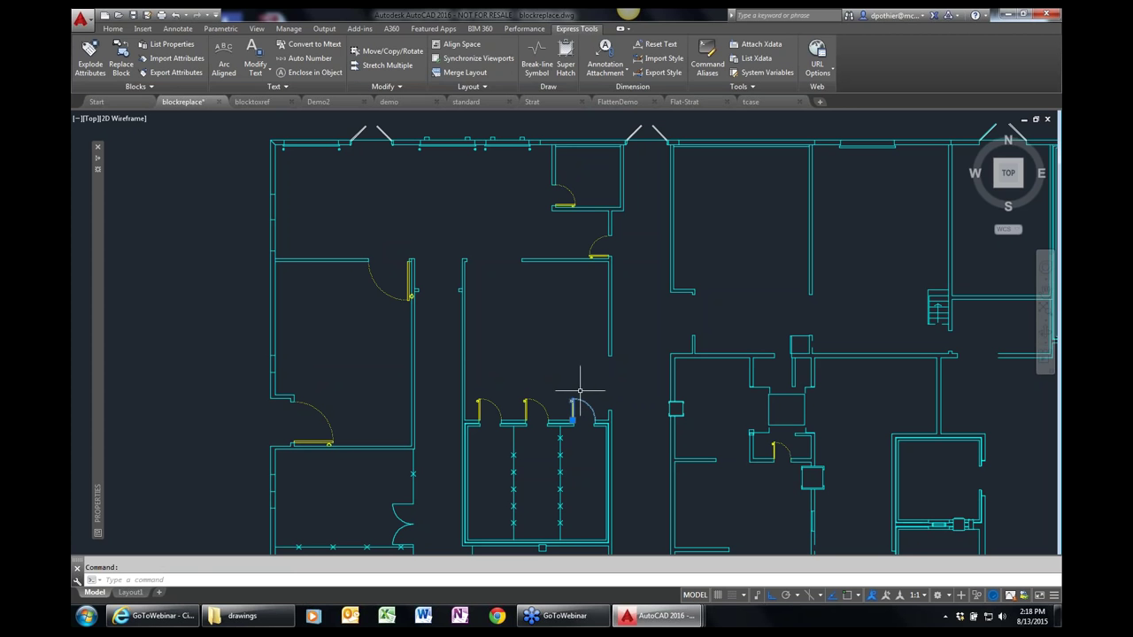
right_click(581, 391)
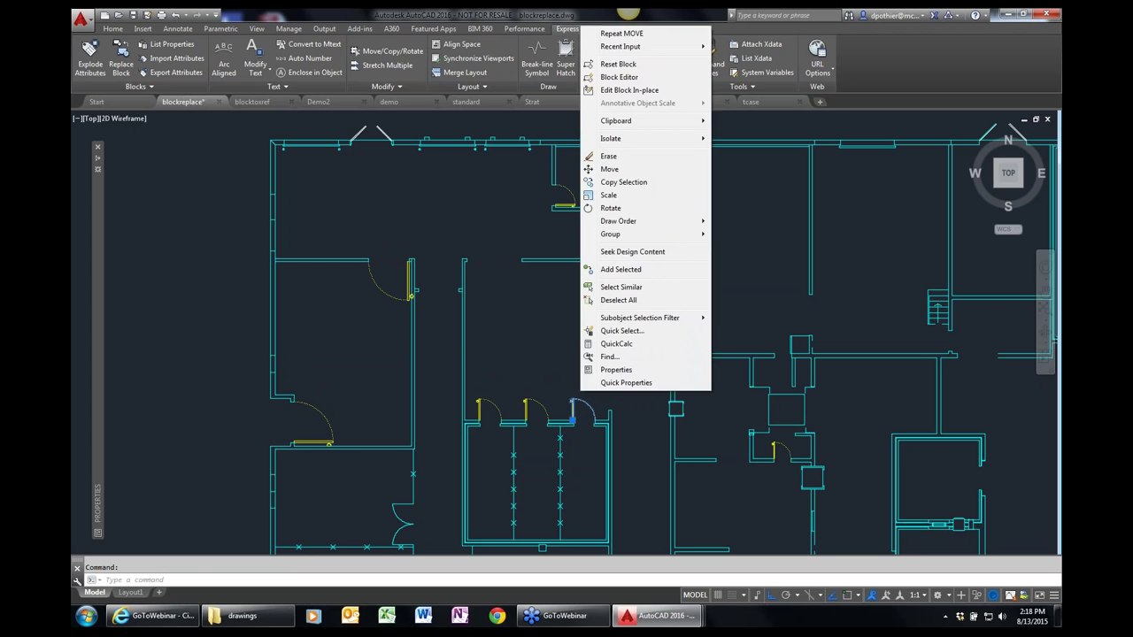
click(622, 288)
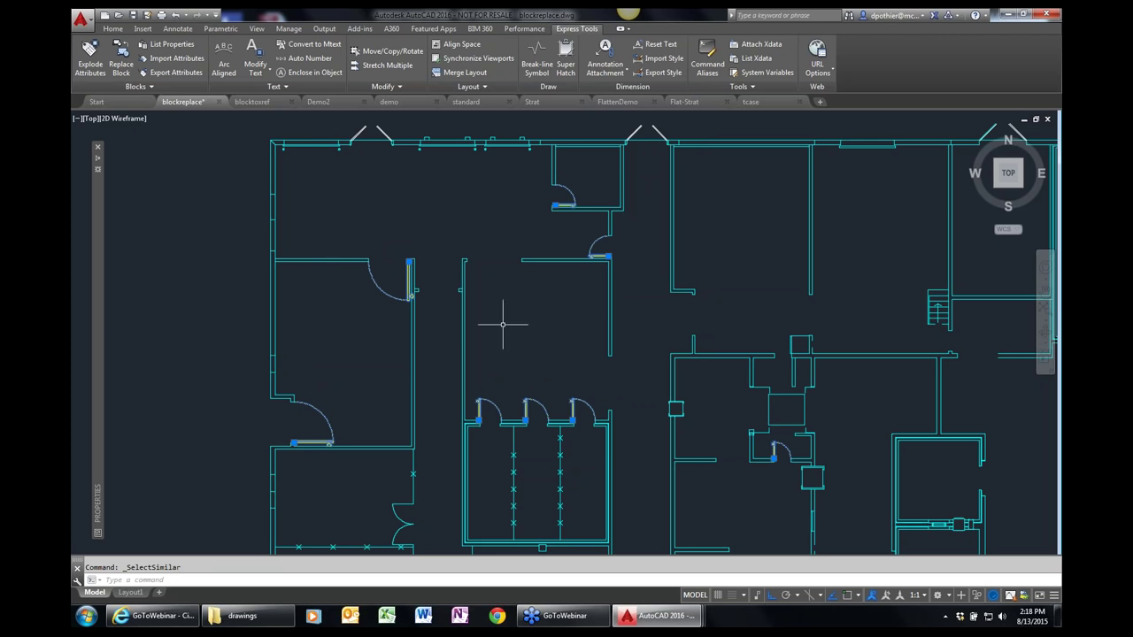
mouse_move(106, 323)
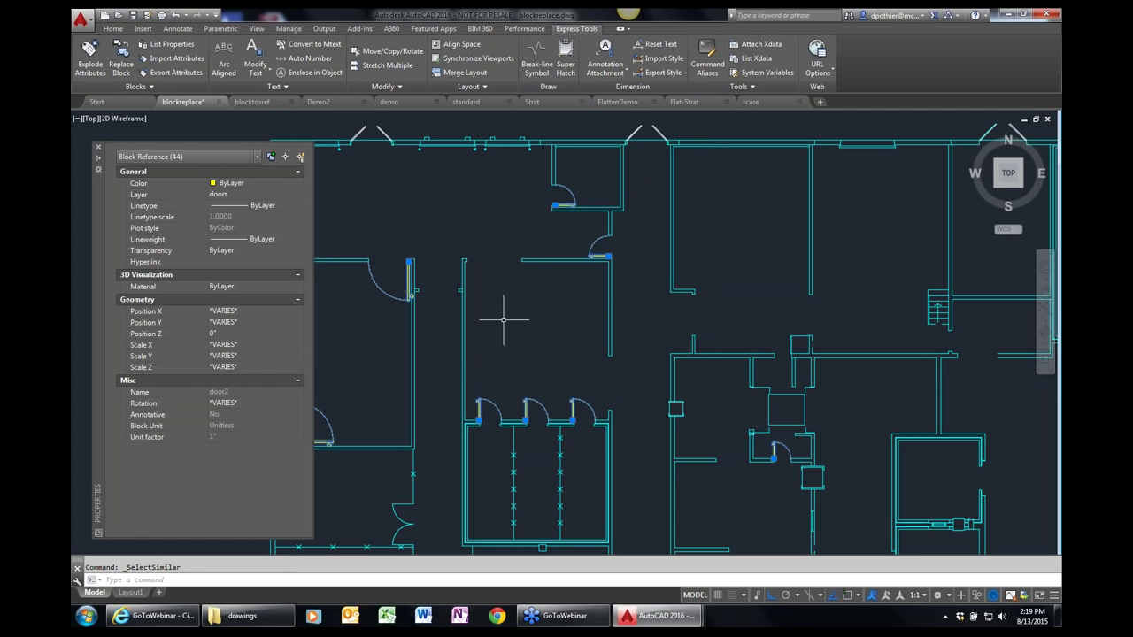
key(Escape)
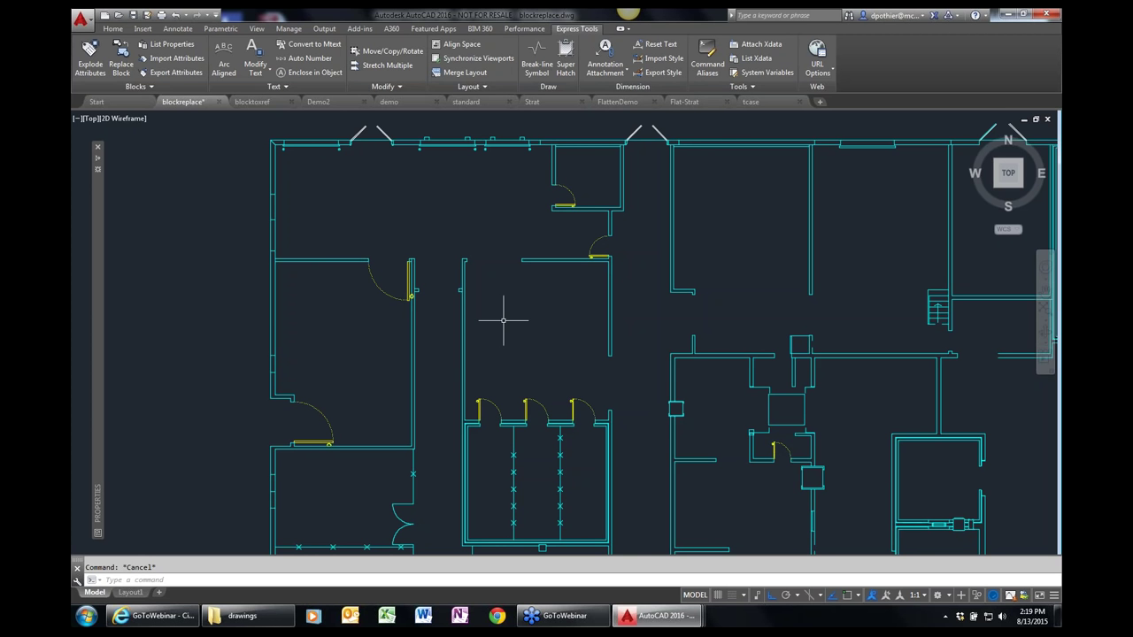
- Run SELECTSIMILAR and review the matching criteria in its settings
text(selectsimilar)
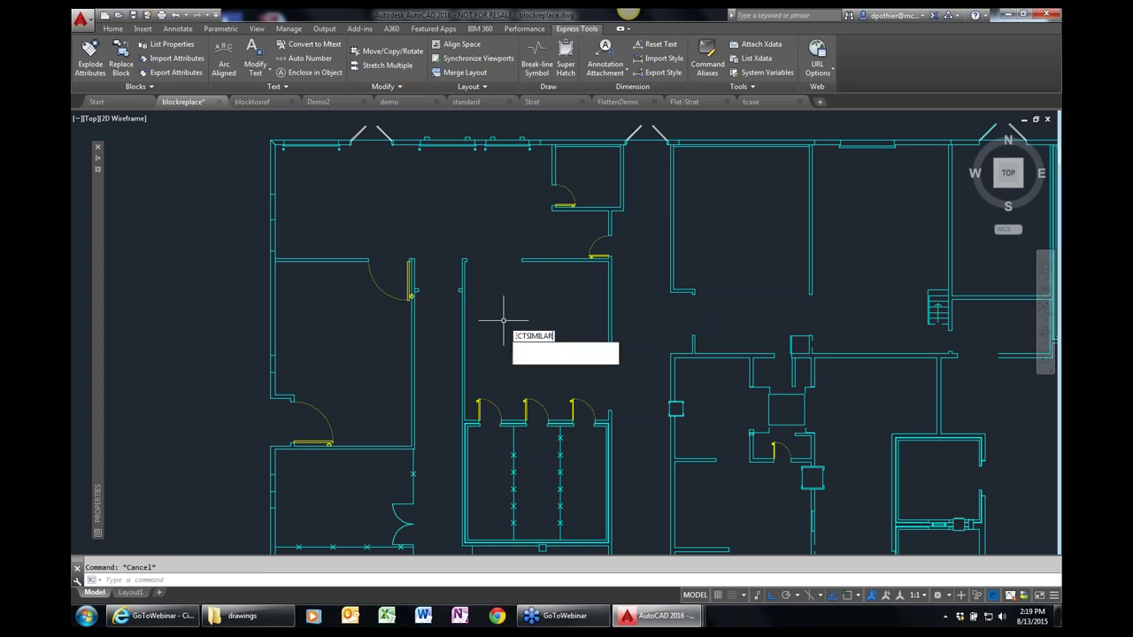
key(Return)
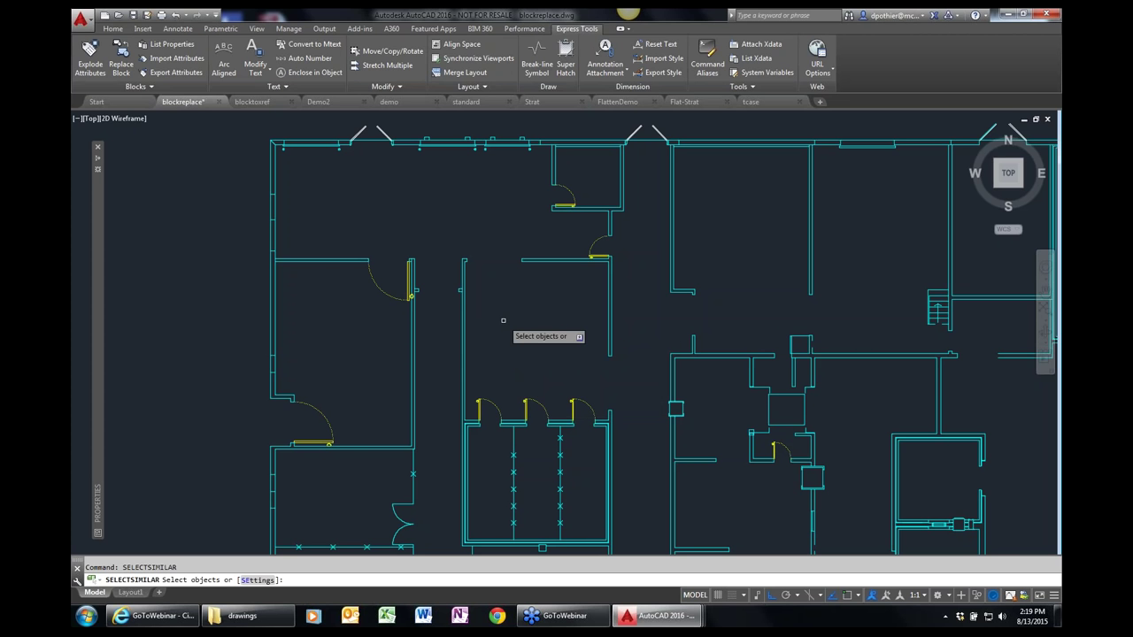
text(se)
key(Return)
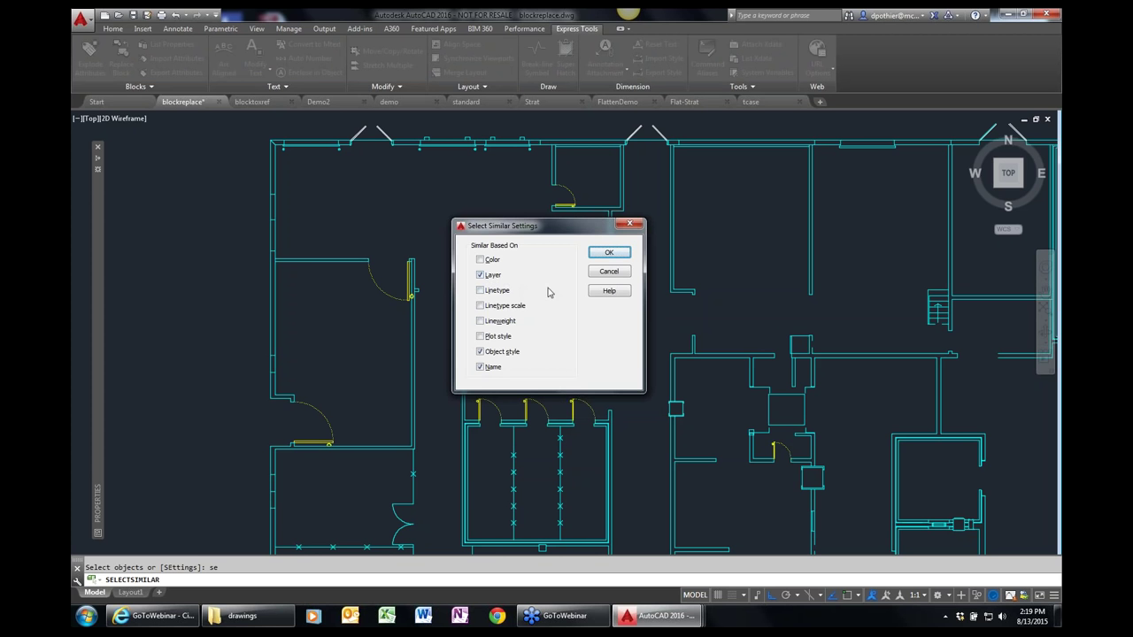
click(609, 254)
key(Escape)
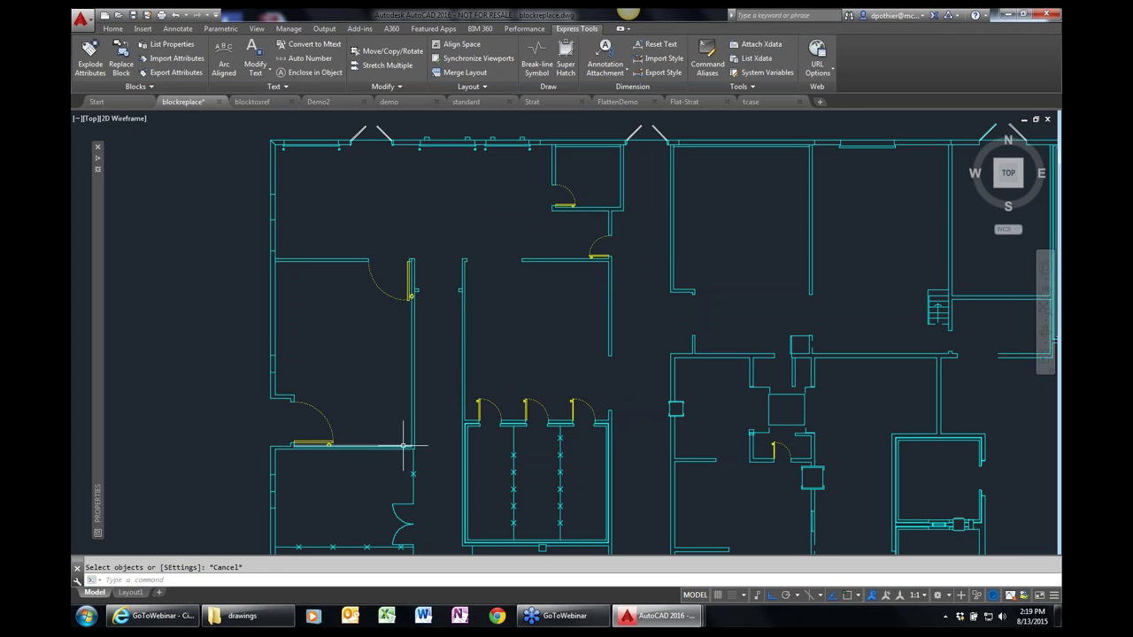
- Select all double doors similar to the uppermost one and assign them to the doors layer
middle_drag(402, 448, 425, 247)
scroll(425, 247, up, 2)
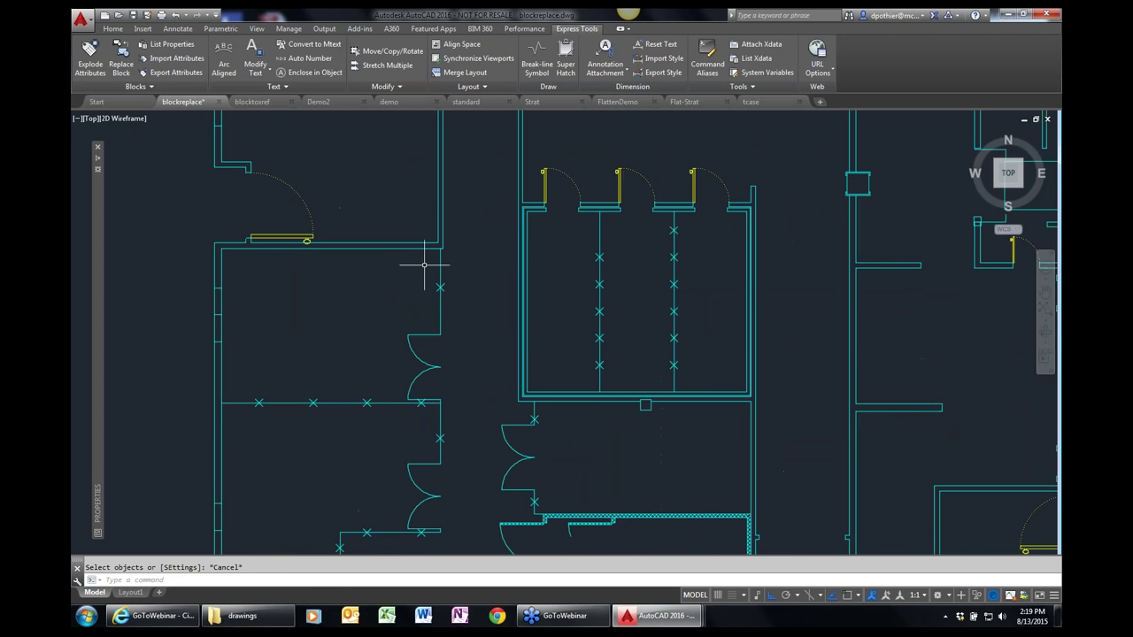
click(416, 354)
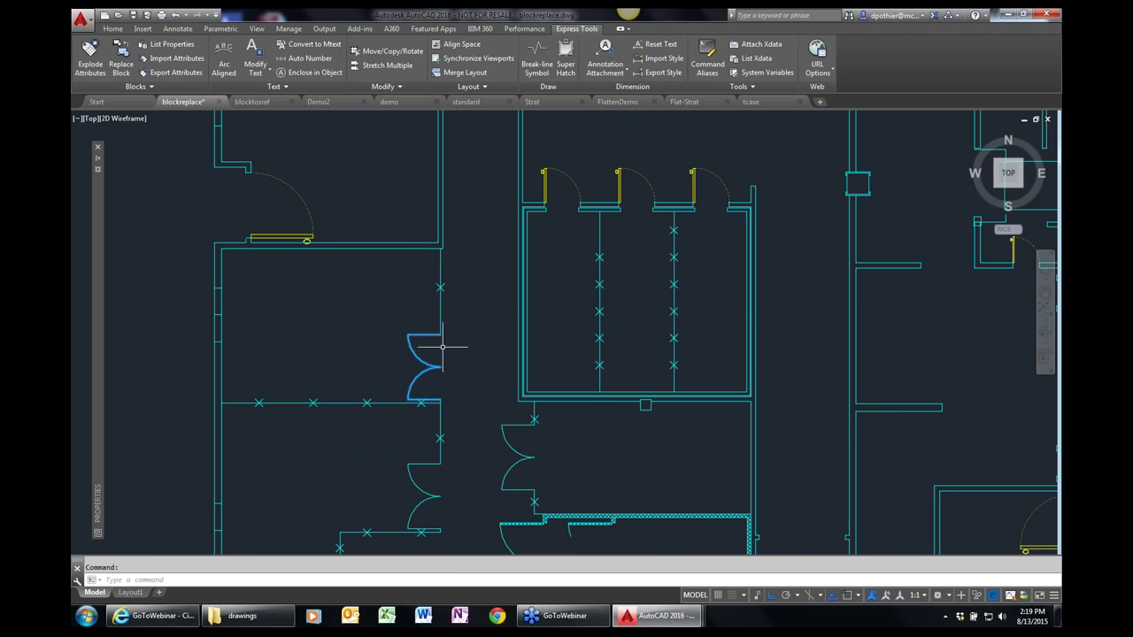
right_click(442, 358)
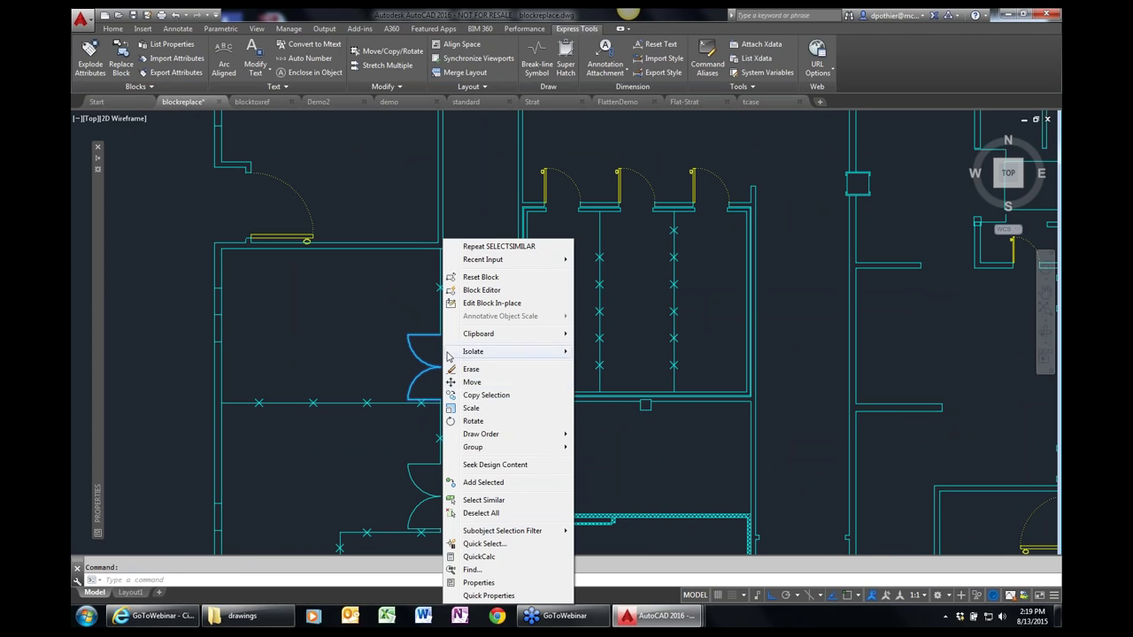
click(483, 500)
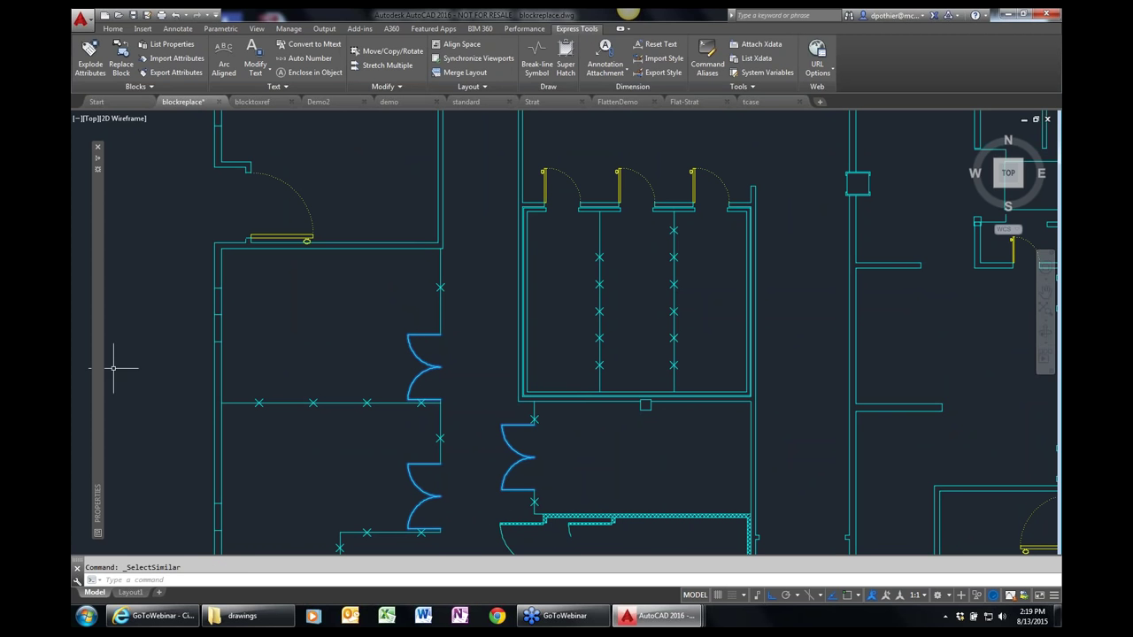
mouse_move(98, 370)
click(250, 196)
click(243, 201)
click(223, 227)
key(Escape)
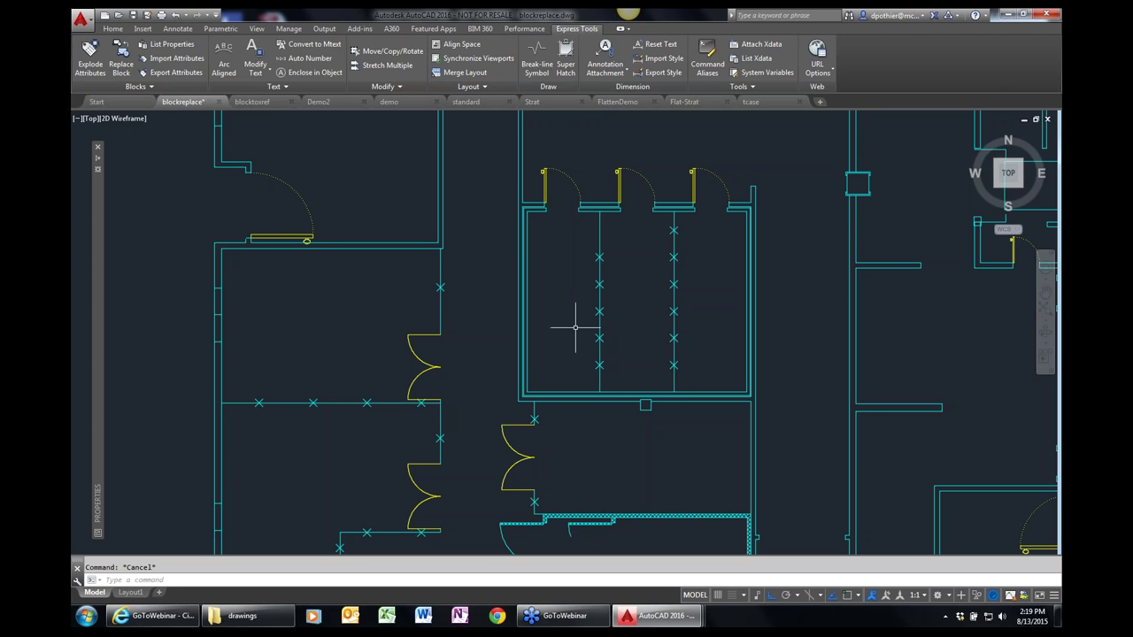
- Switch to the blocktoxref drawing and review the properties of the floor plan block
click(250, 102)
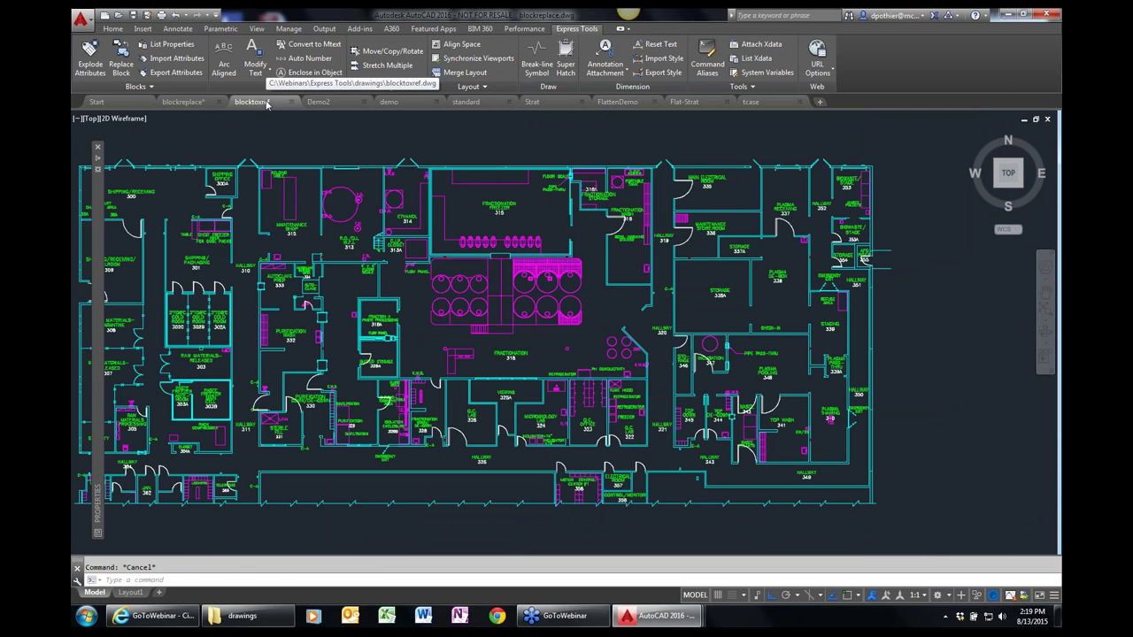
text(pan)
key(Return)
drag(288, 320, 366, 325)
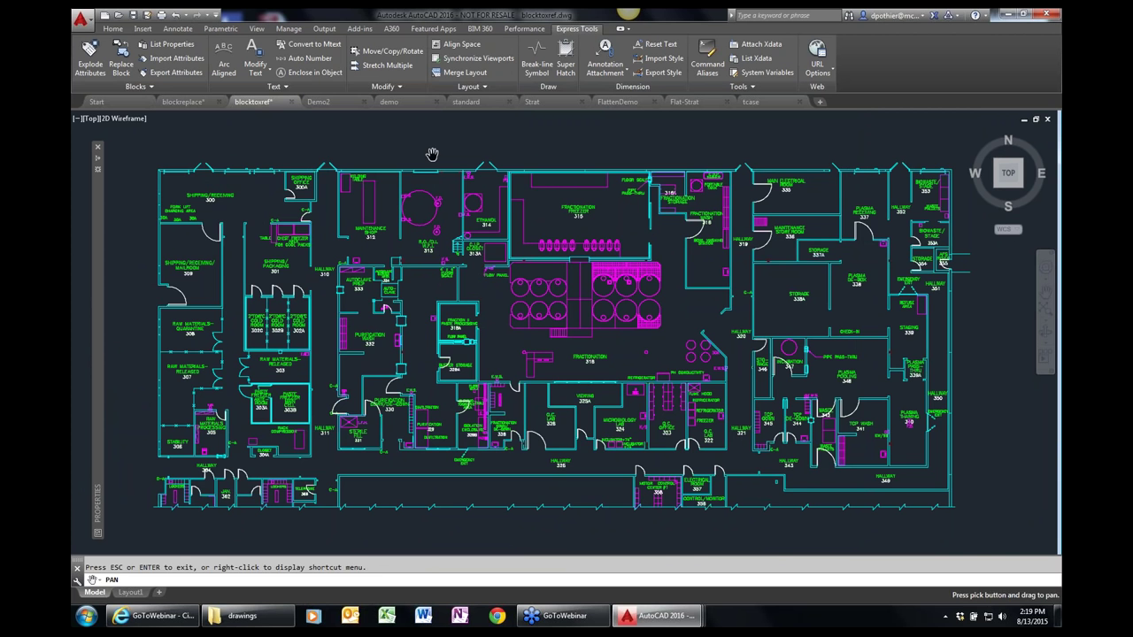
key(Escape)
scroll(430, 152, up, 2)
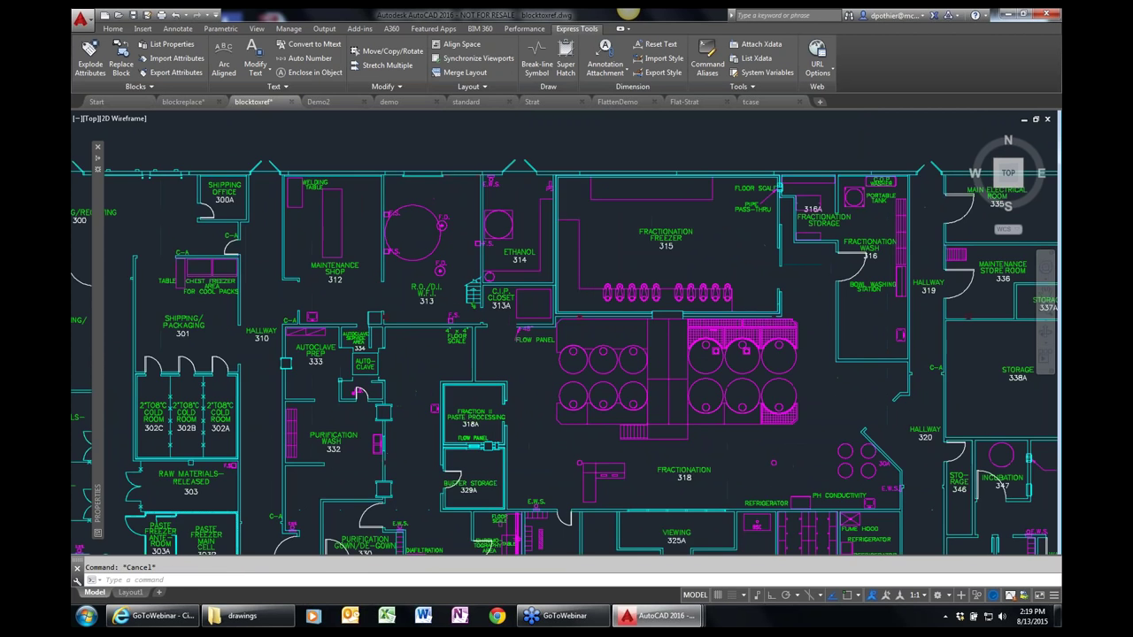
scroll(430, 159, up, 2)
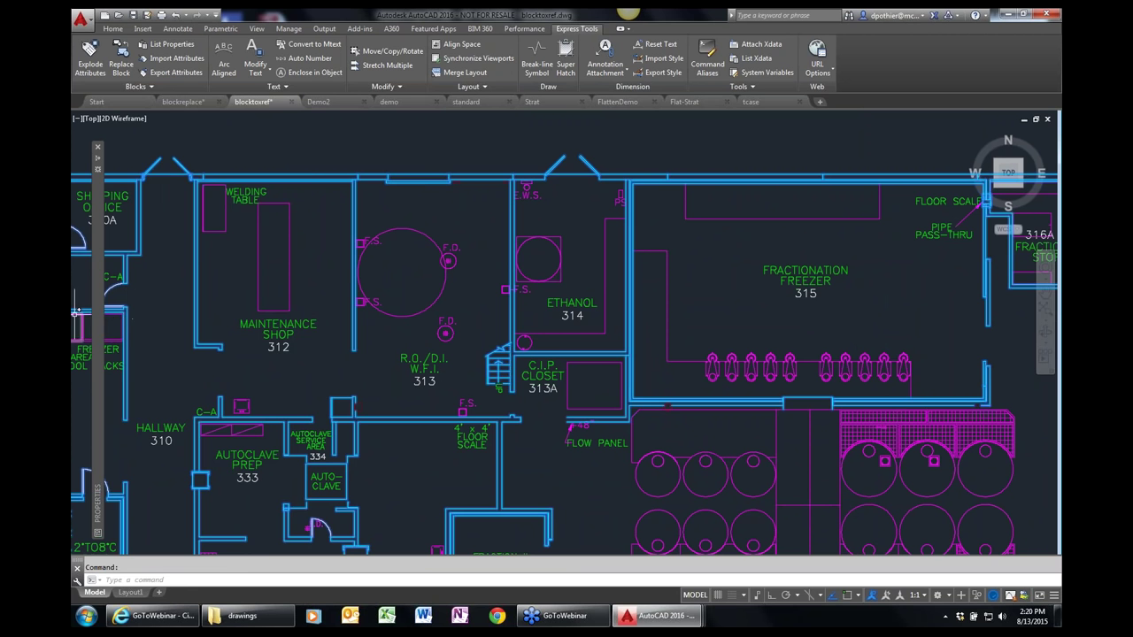
mouse_move(99, 319)
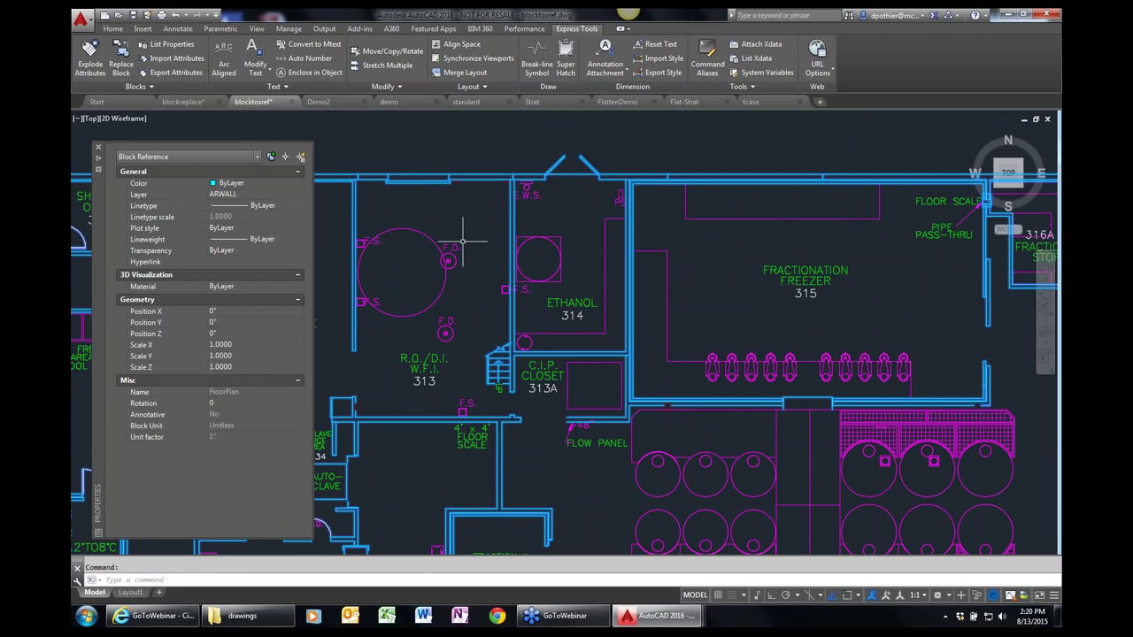
key(Escape)
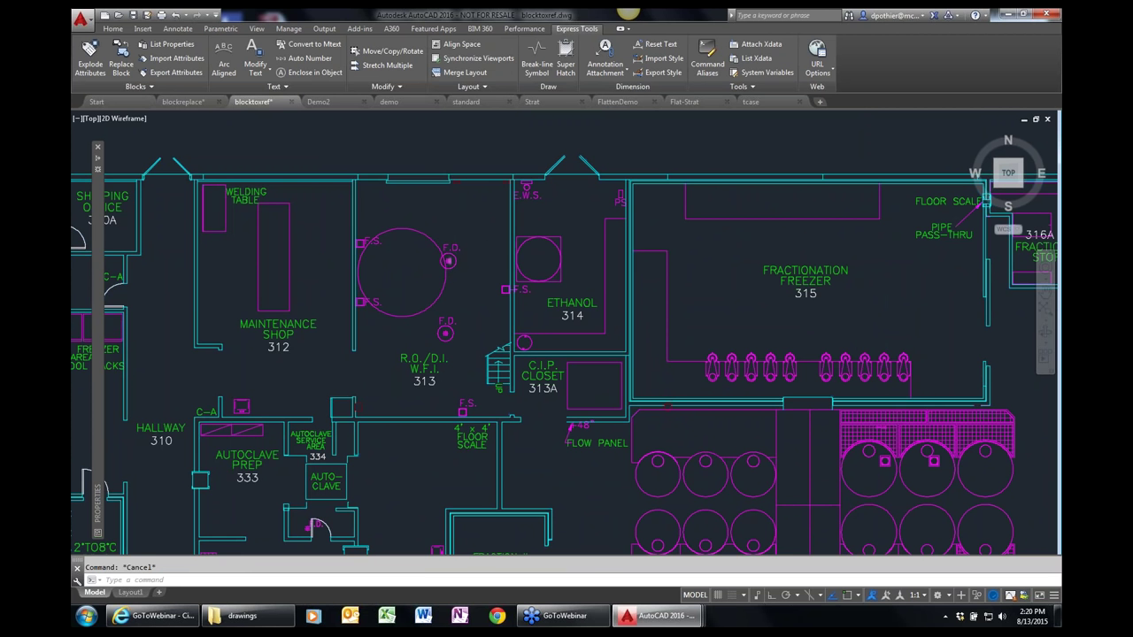
- Start Convert Block to Xref and pick the floor plan in the drawing as the block to replace
scroll(448, 257, down, 2)
scroll(449, 258, down, 2)
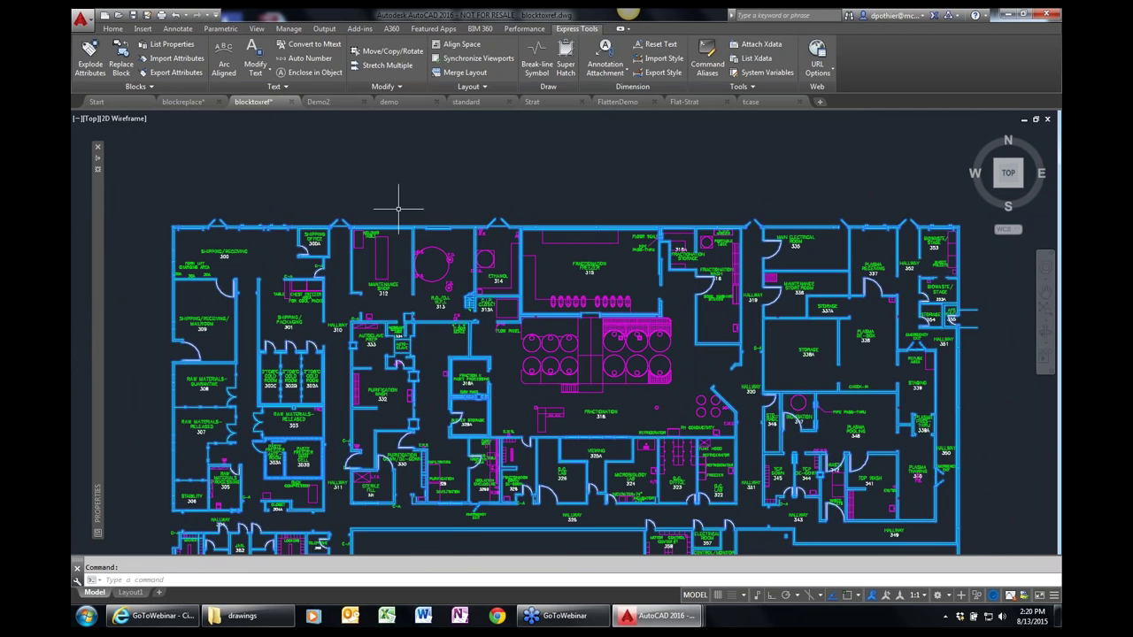
key(Escape)
text(p)
key(Return)
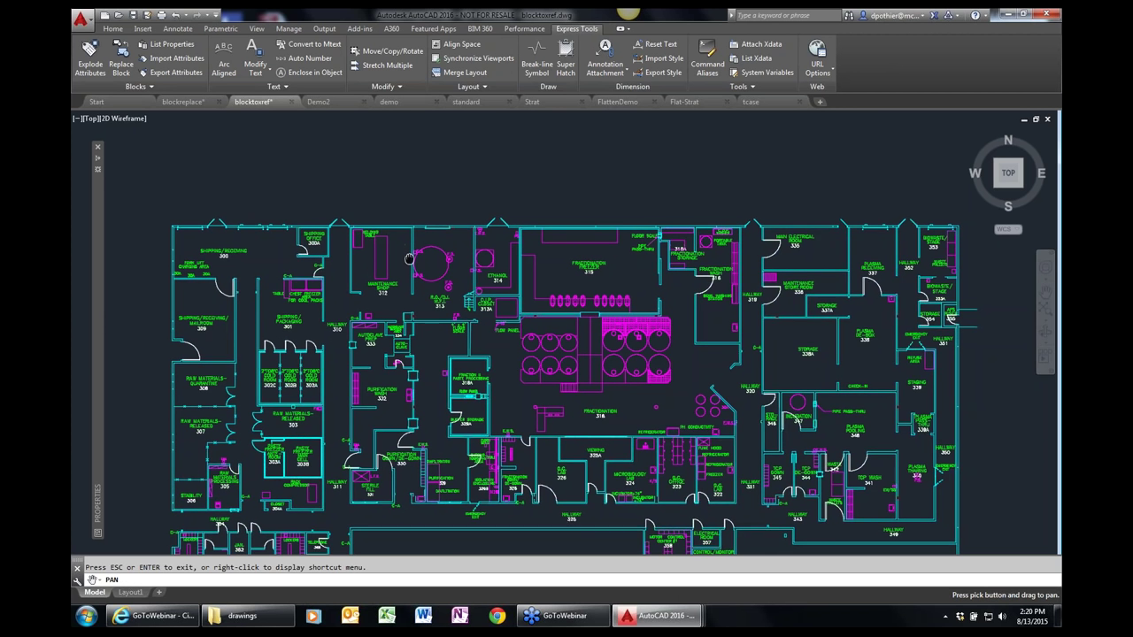
drag(409, 258, 415, 214)
key(Escape)
key(ctrl+1)
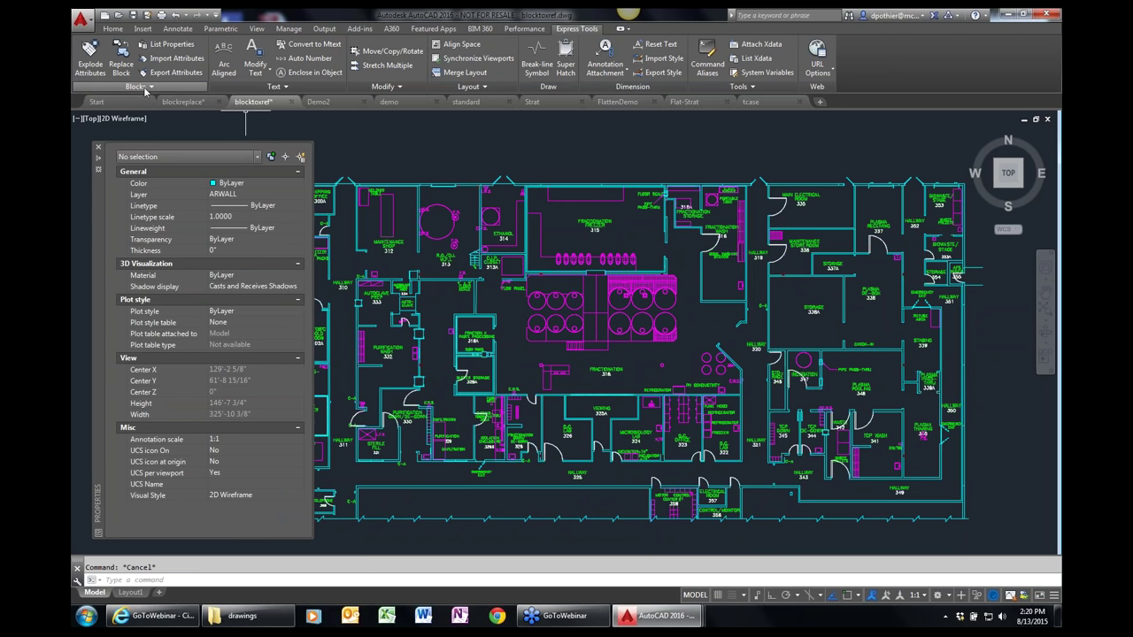
click(144, 87)
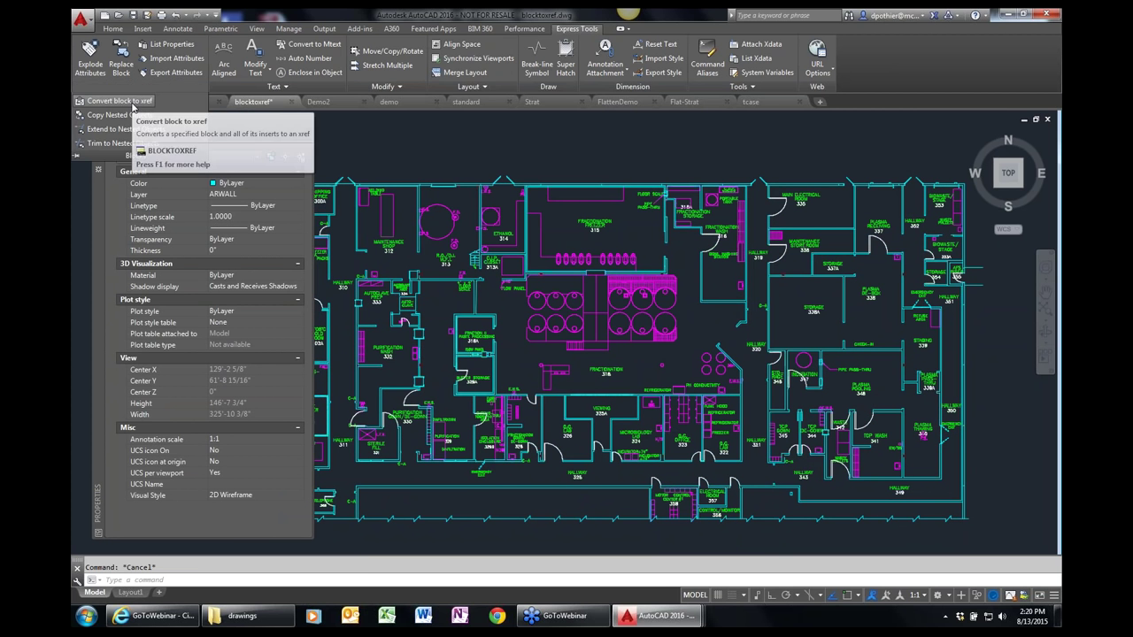
click(132, 102)
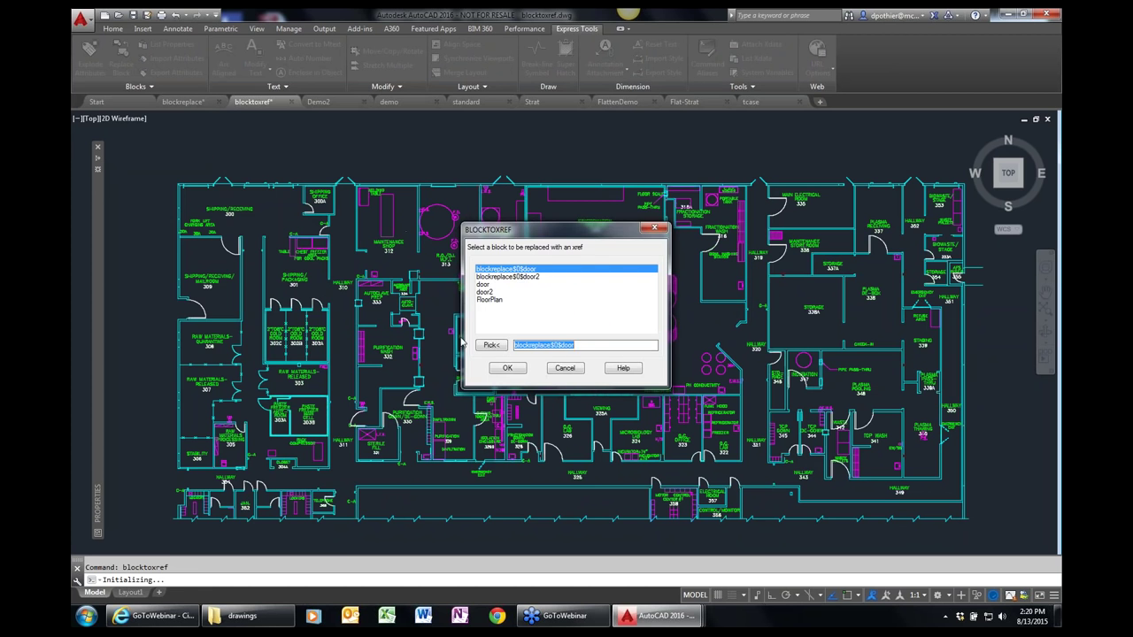
click(491, 345)
click(460, 186)
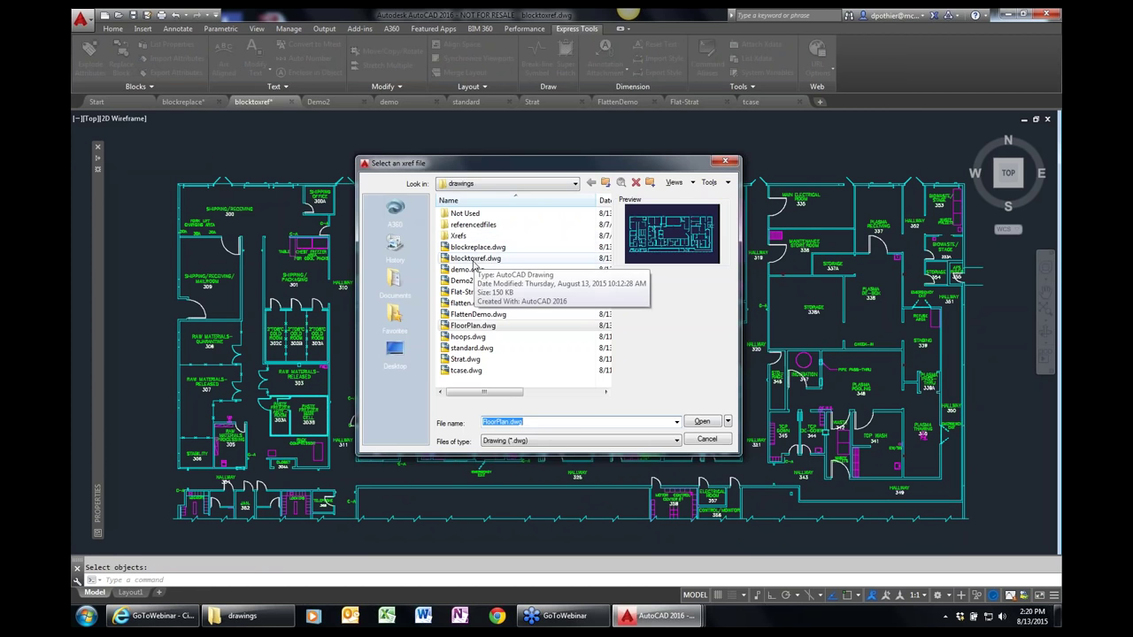
- Use FloorPlan.dwg as the replacement xref file and accept purging unreferenced items
click(475, 259)
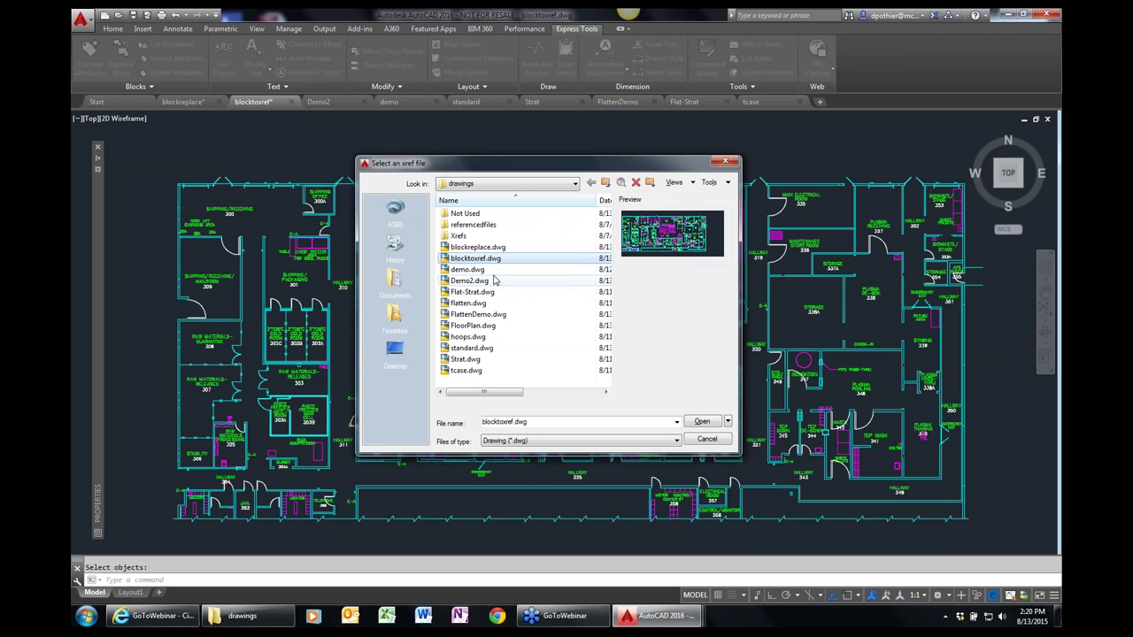
click(489, 325)
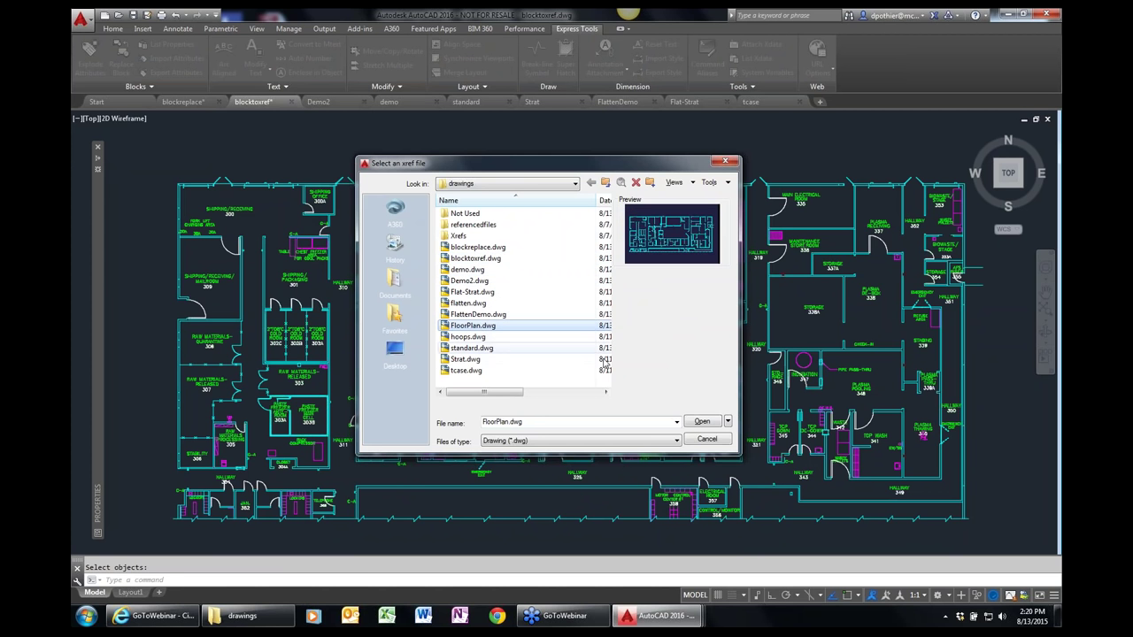
click(702, 422)
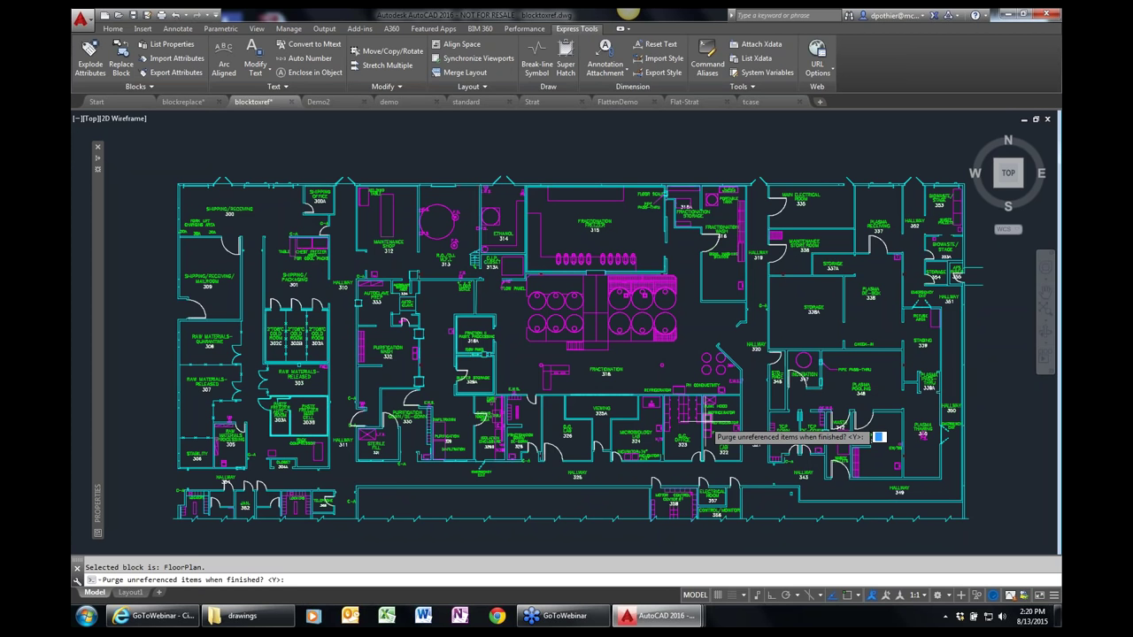
key(Return)
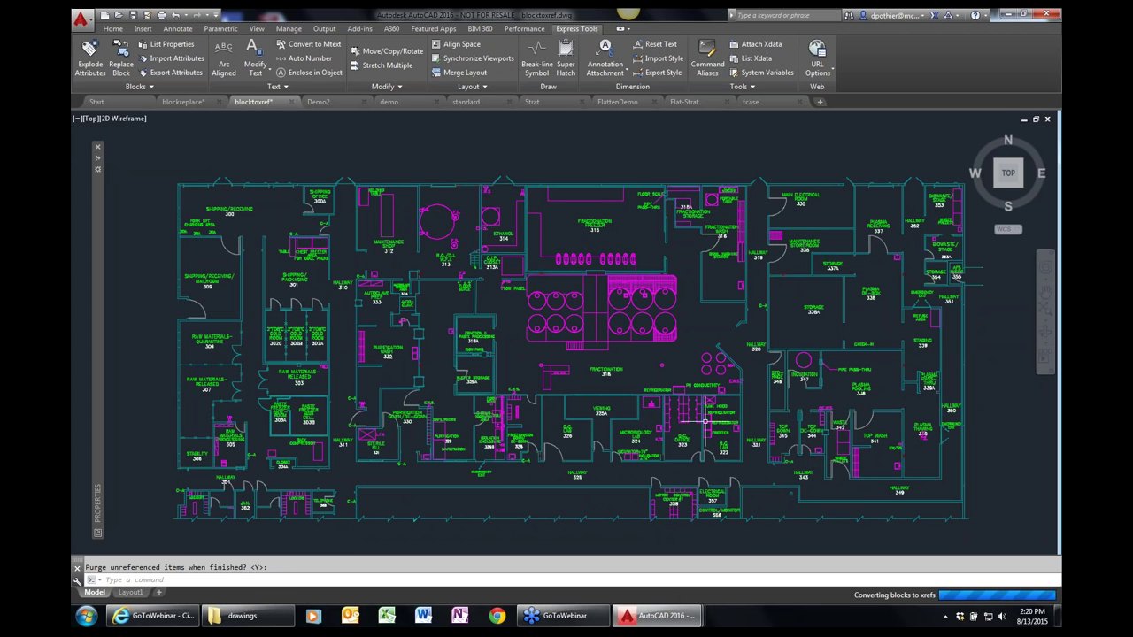
- Select the converted floor plan and review its object type and properties
click(602, 187)
mouse_move(100, 284)
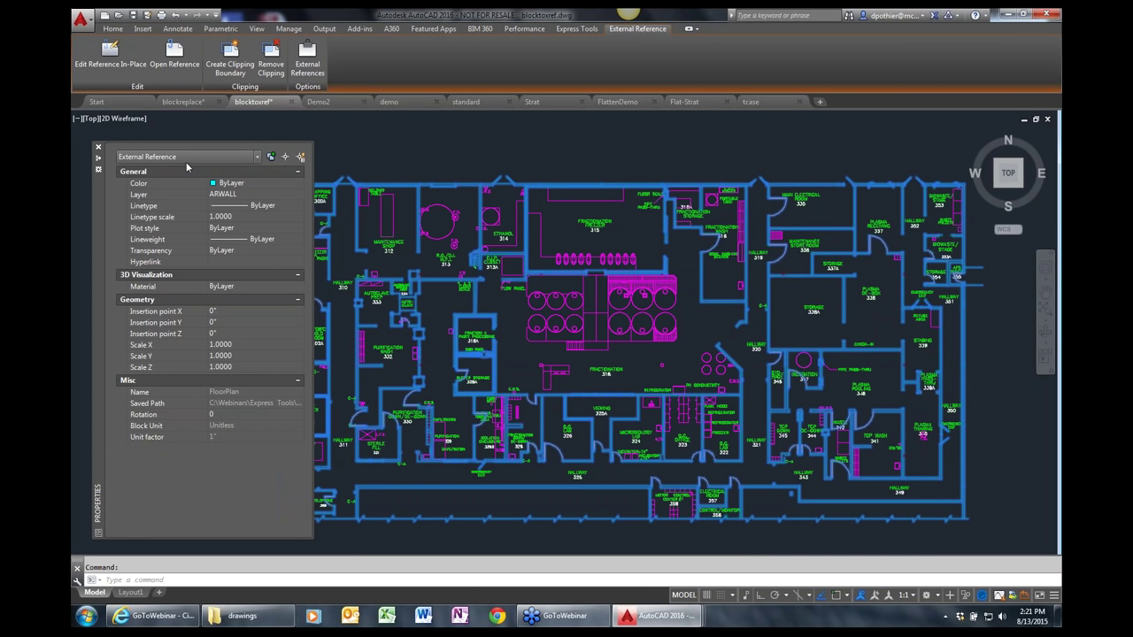
key(Escape)
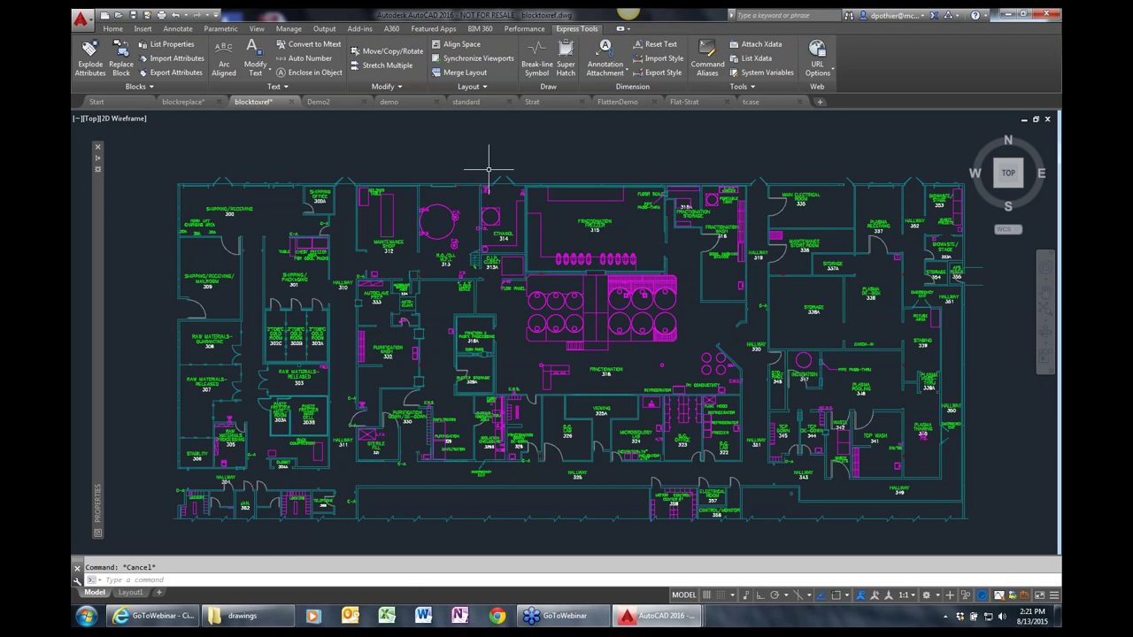
- Start Copy Nested Objects and select the swing arc and all leaf lines of the leftmost of the three doors below room number 301
text(z)
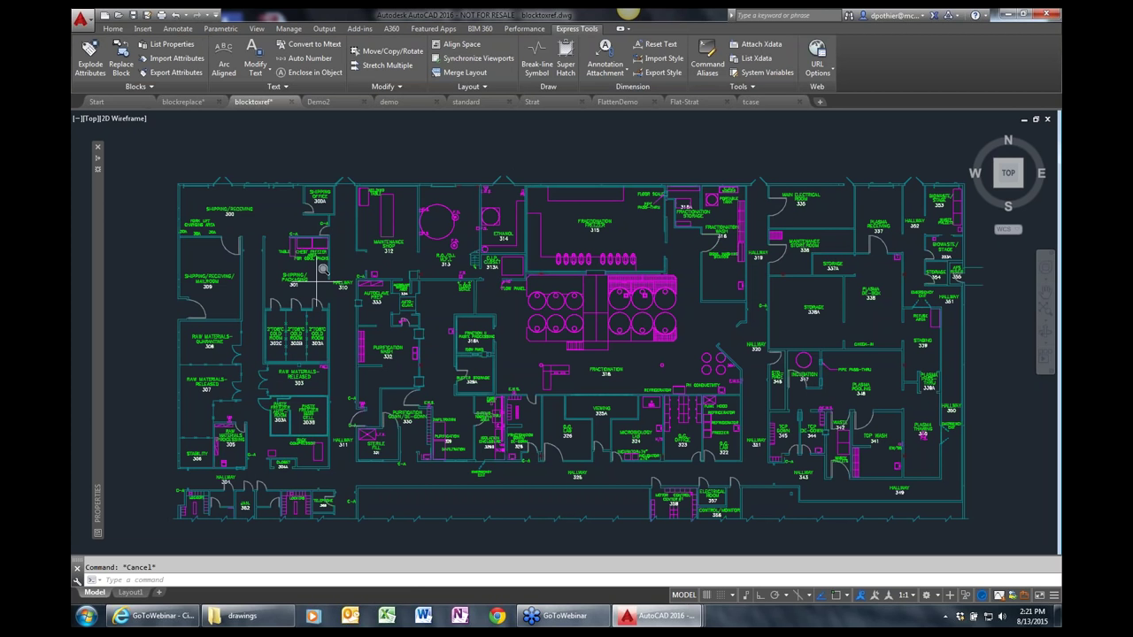
key(Return)
click(232, 265)
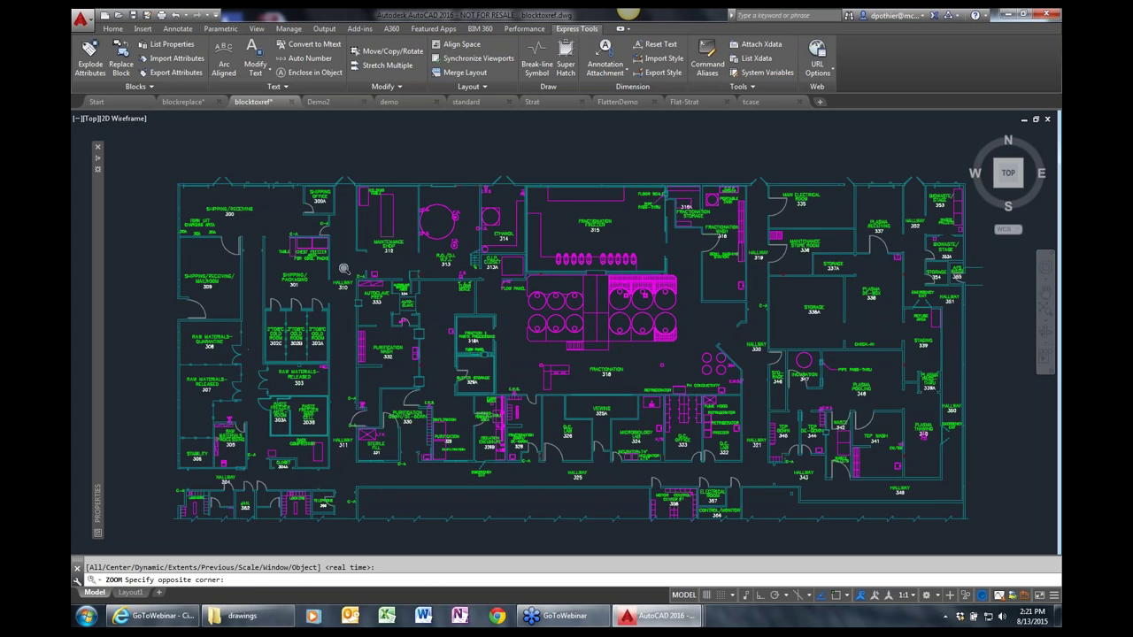
click(343, 325)
click(136, 85)
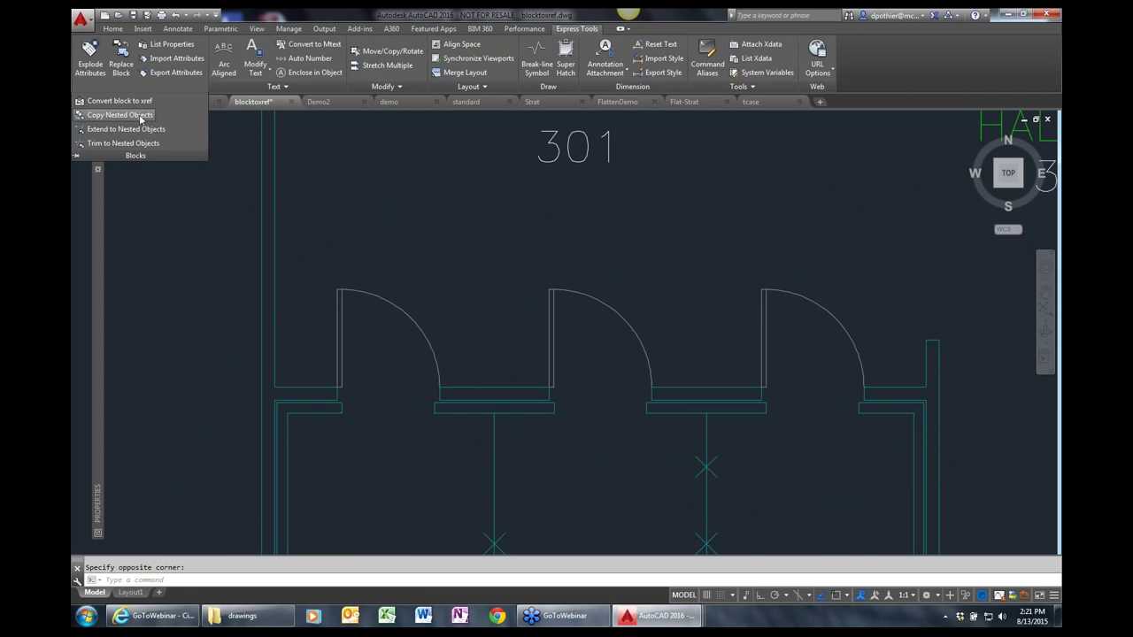
click(142, 116)
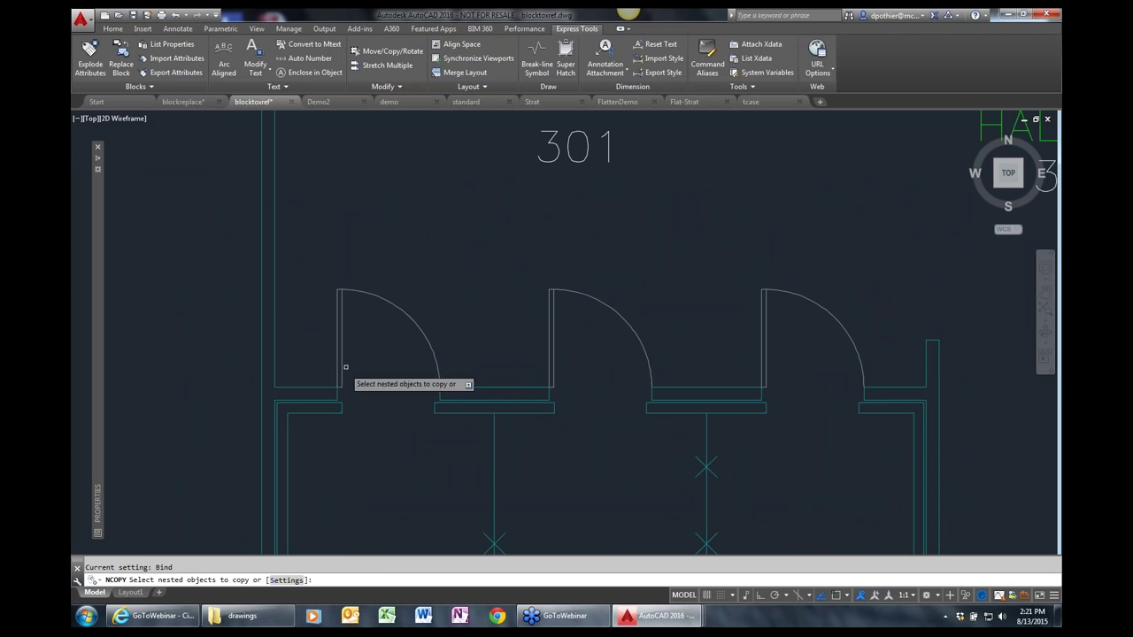
click(413, 323)
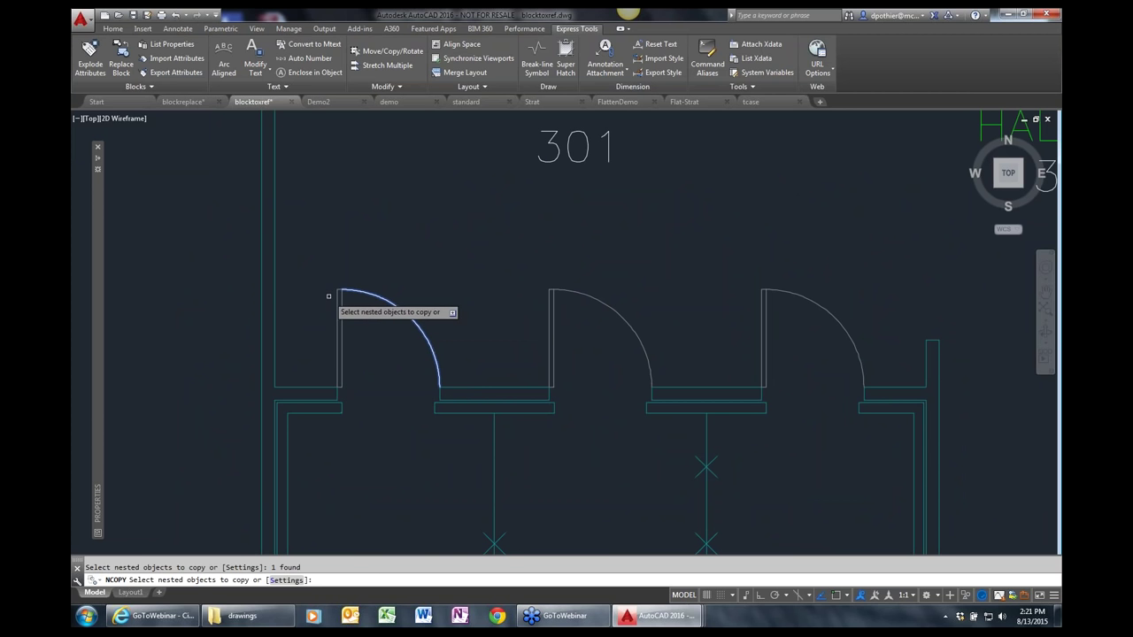
click(337, 298)
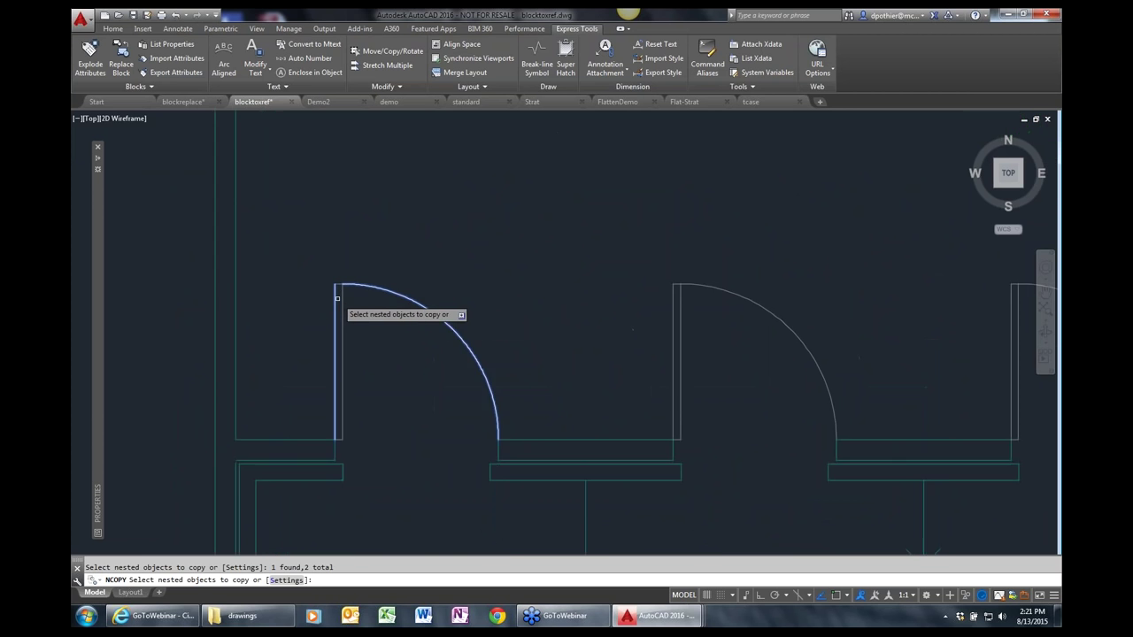
scroll(336, 298, up, 4)
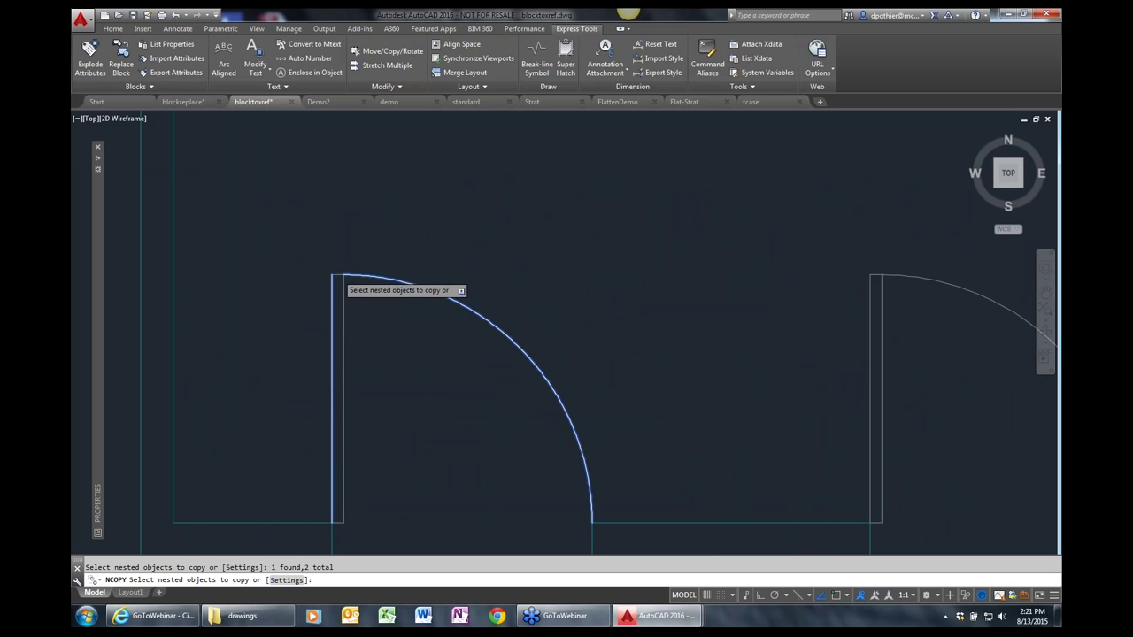
click(342, 292)
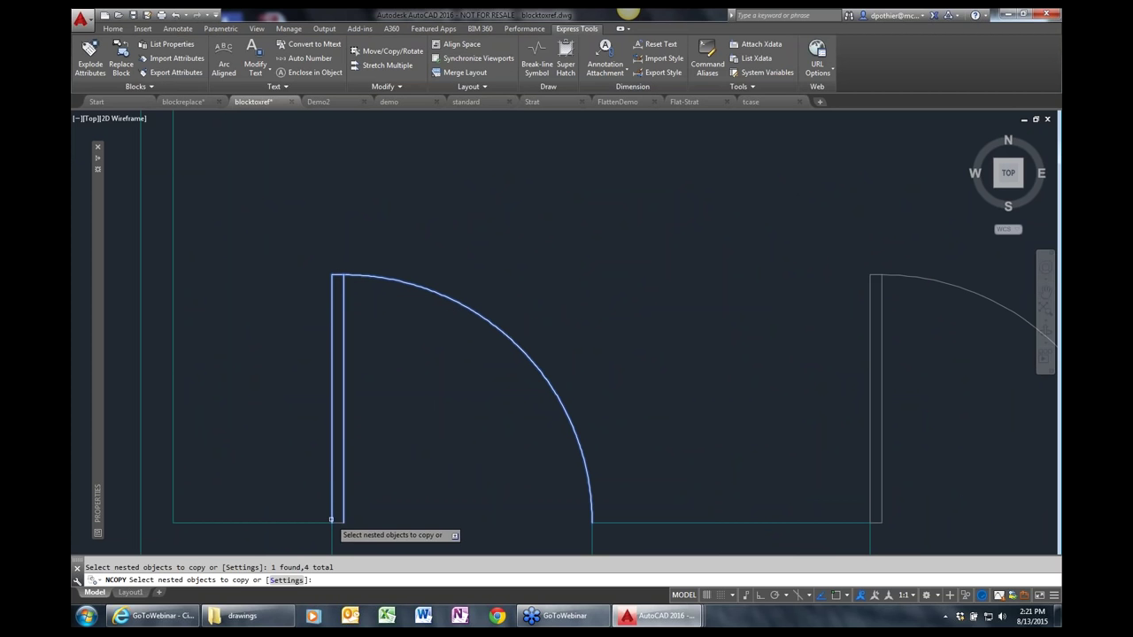
key(Return)
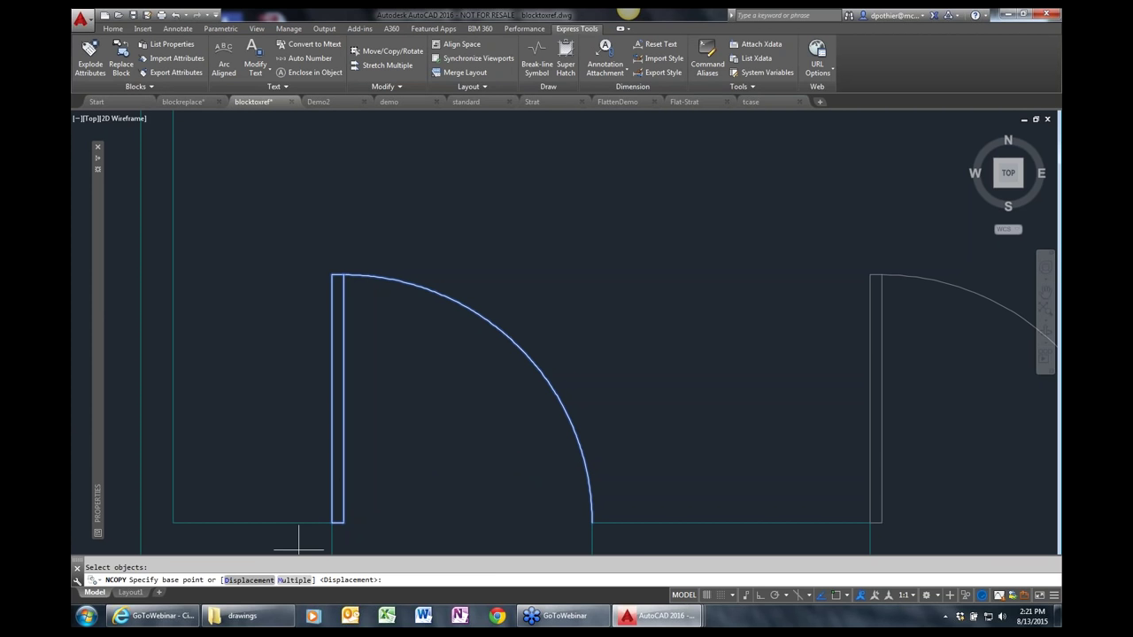
- Place the copied door linework above and to the right of the original and select its leaf lines to check them
click(430, 479)
click(656, 345)
click(656, 307)
click(536, 246)
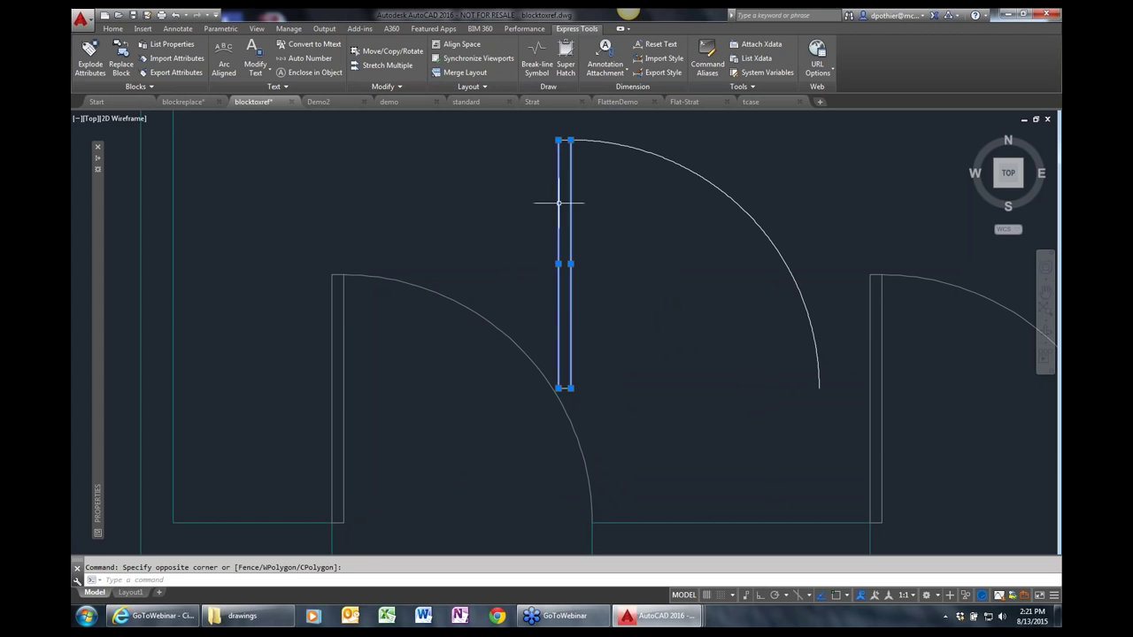
key(Escape)
scroll(662, 340, down, 3)
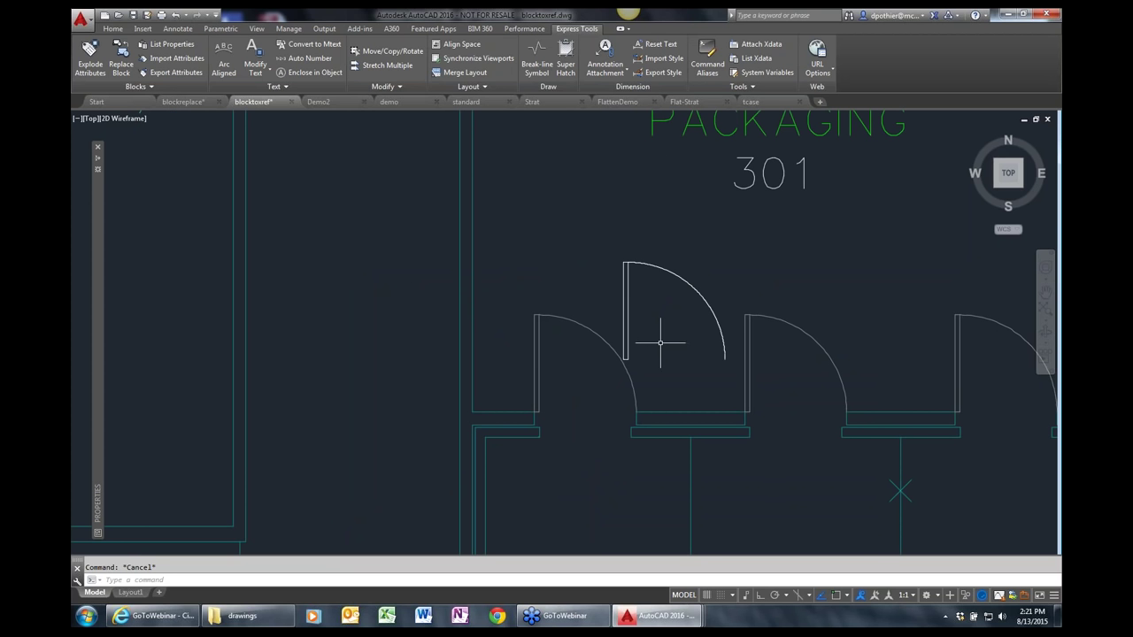
- Erase the copied door's arc and leaf lines
click(599, 382)
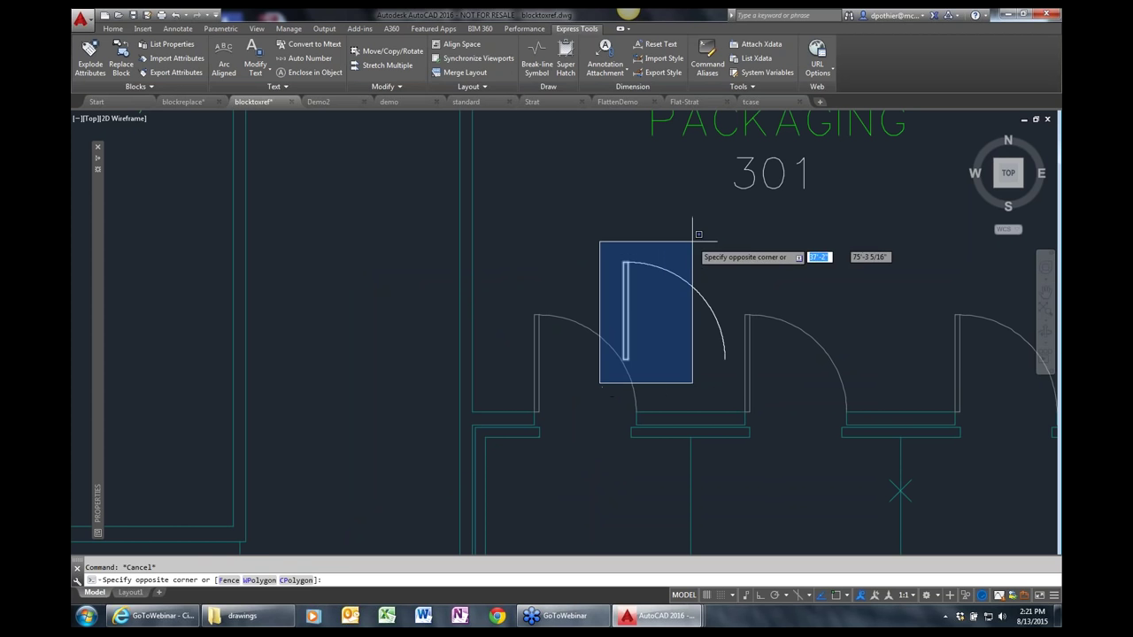
click(734, 244)
key(Delete)
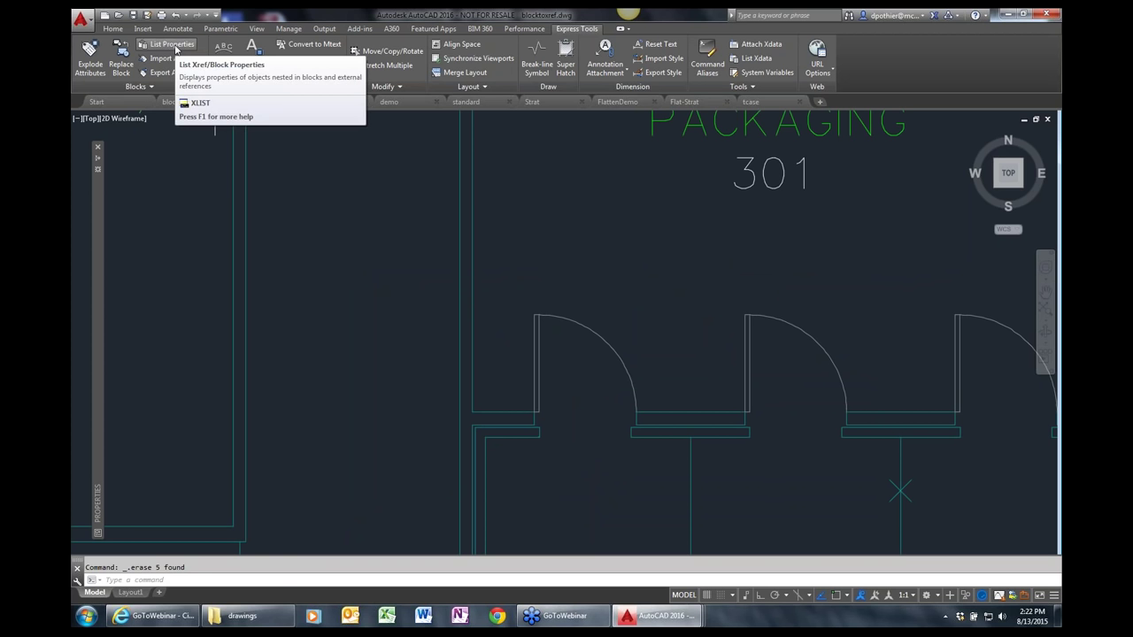
- List the nested object properties of the leftmost door and of the wall line beside it
click(175, 49)
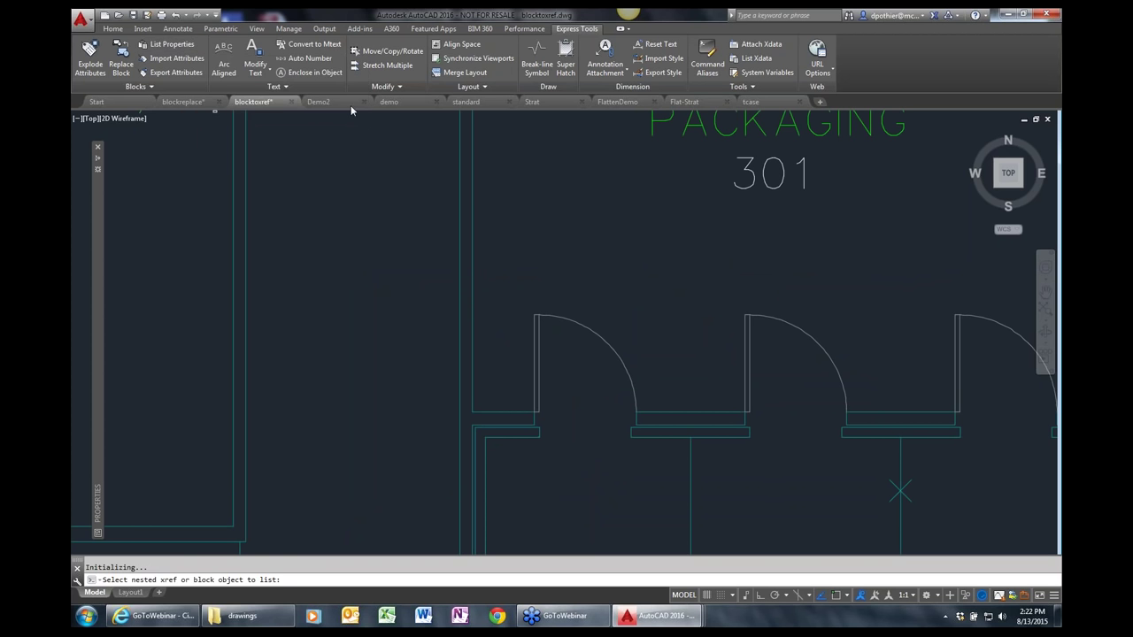
click(577, 322)
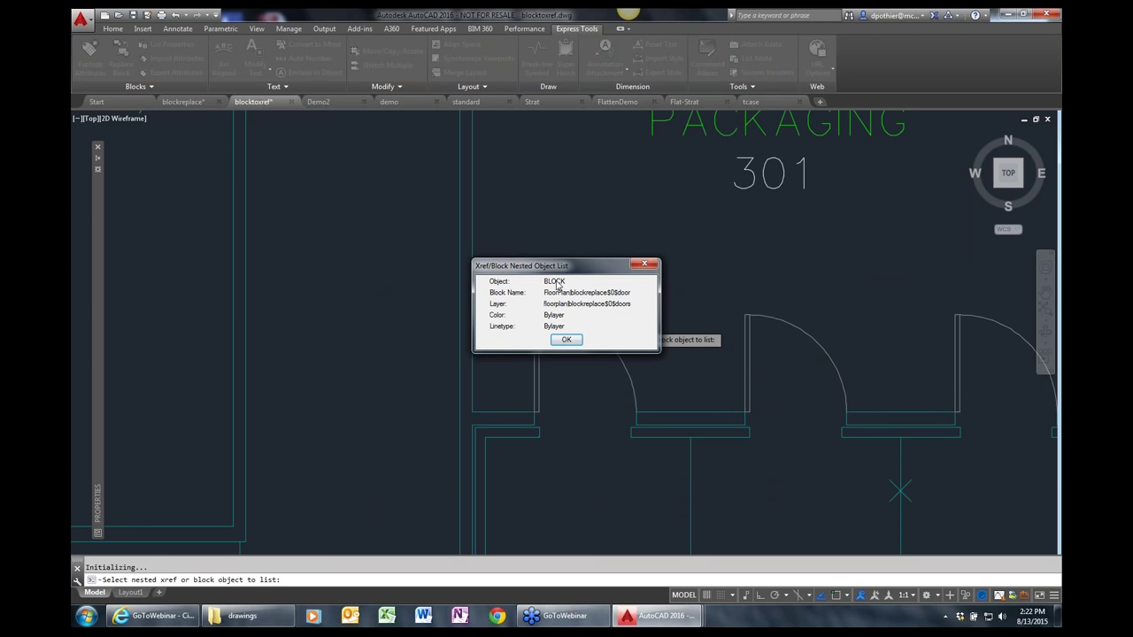
click(566, 341)
key(Return)
click(471, 350)
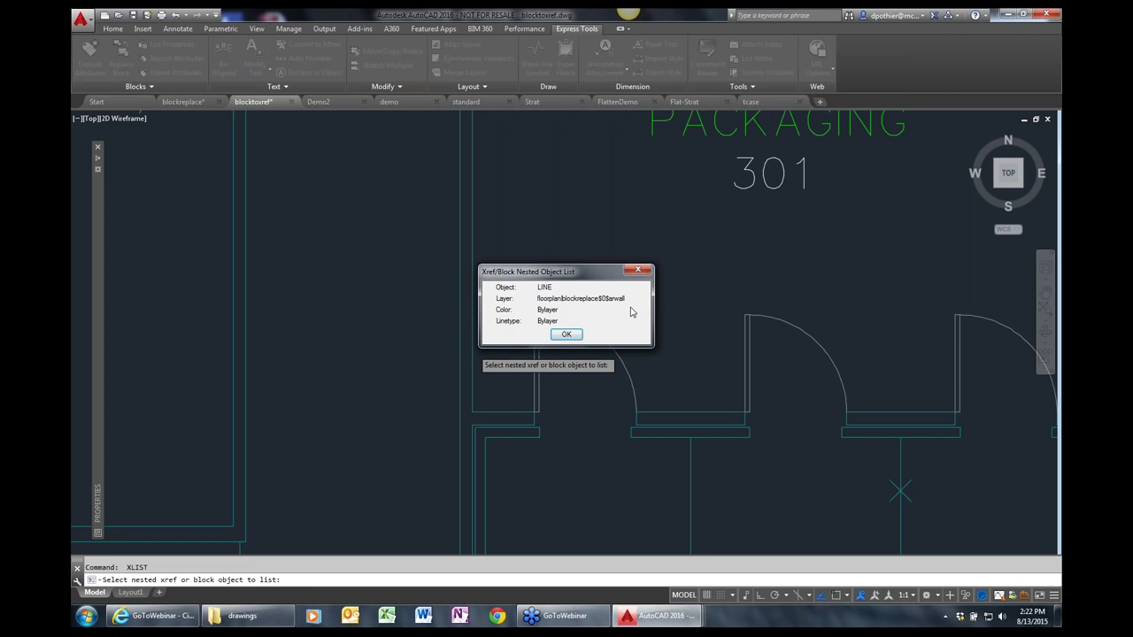
click(567, 334)
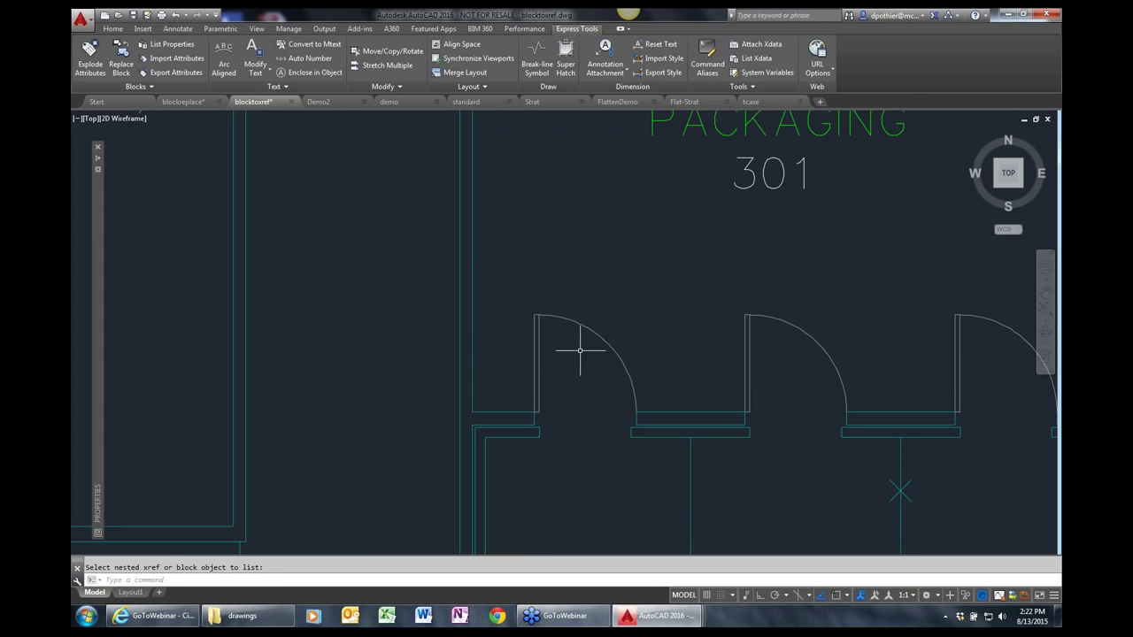
- In the Demo2 drawing, create arc-aligned text reading AUTODESK along the arc above the ARCTEXT note
scroll(580, 350, down, 2)
scroll(580, 350, down, 2)
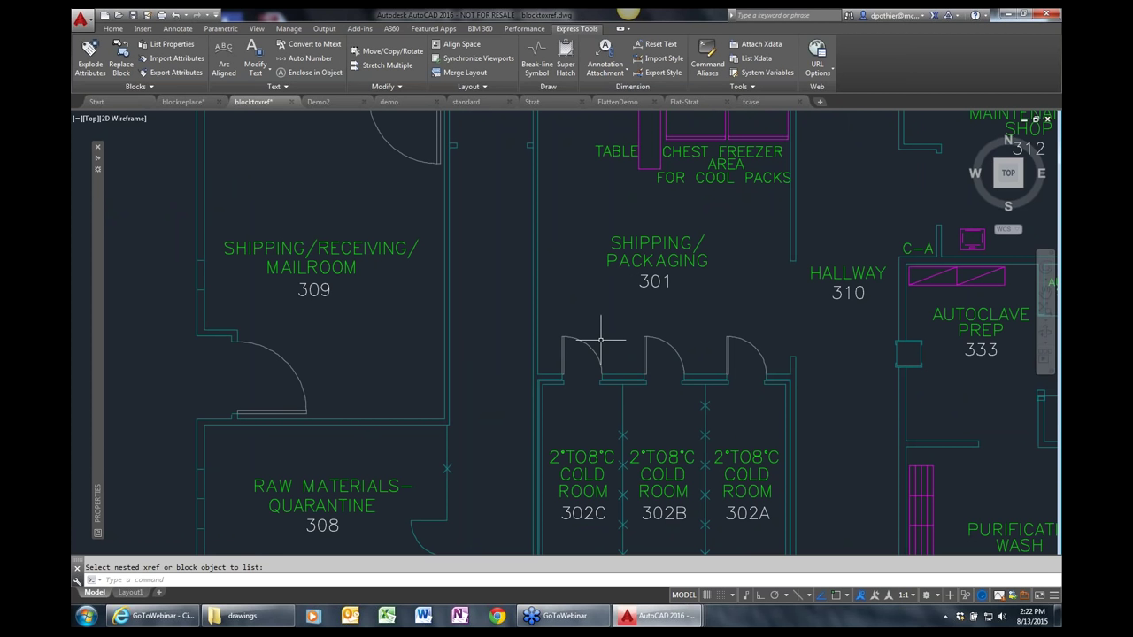
click(341, 107)
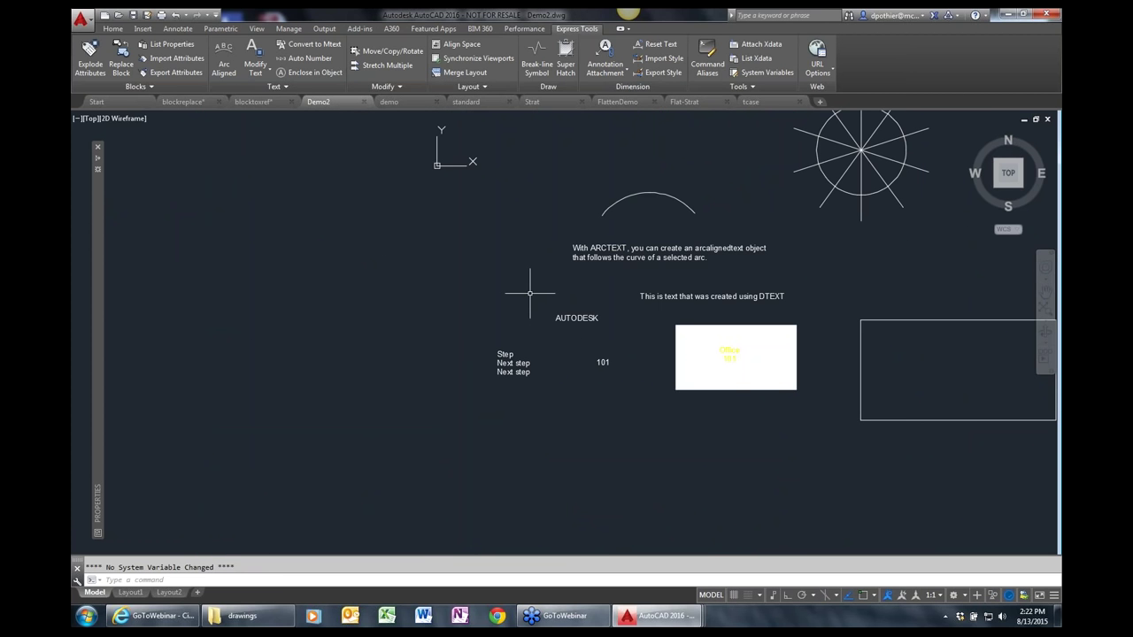
text(z)
key(Return)
click(488, 387)
click(727, 265)
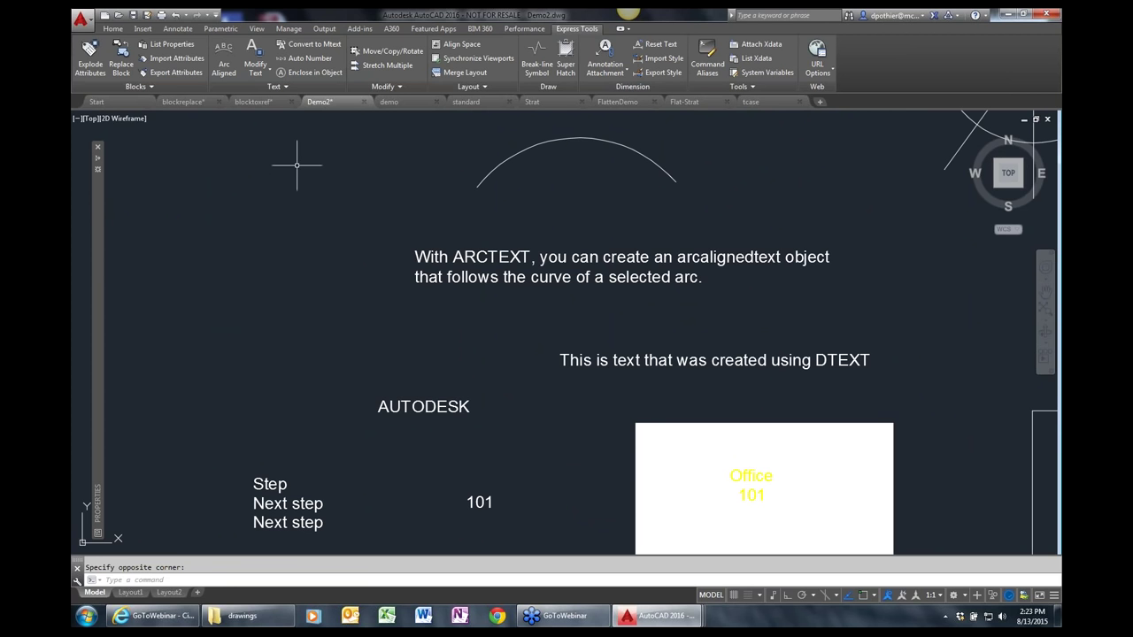
click(223, 66)
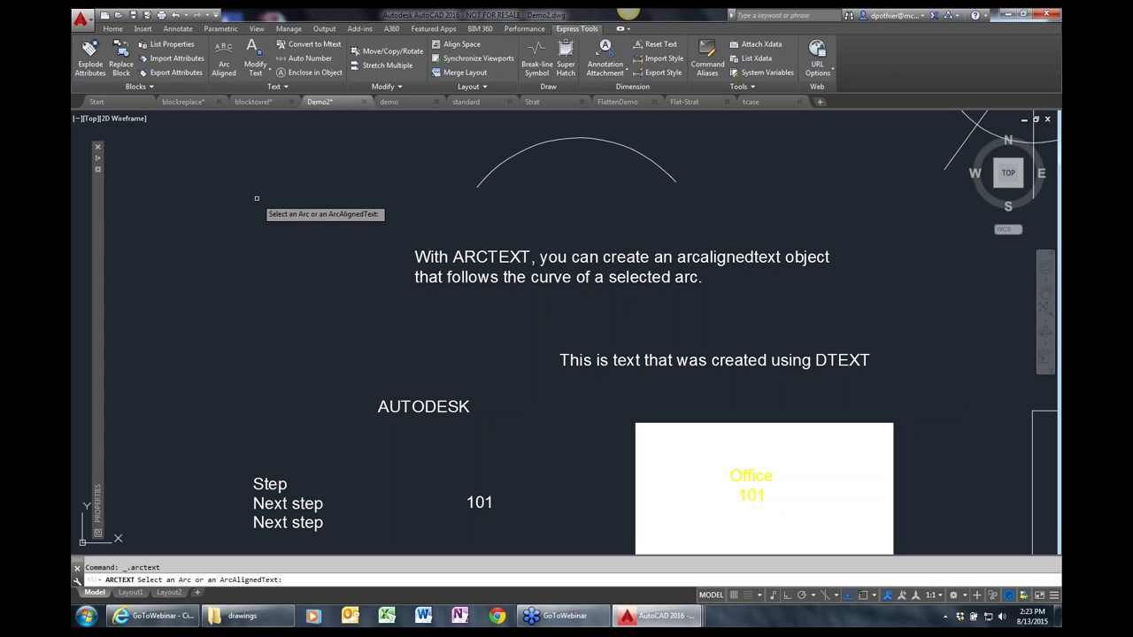
click(538, 145)
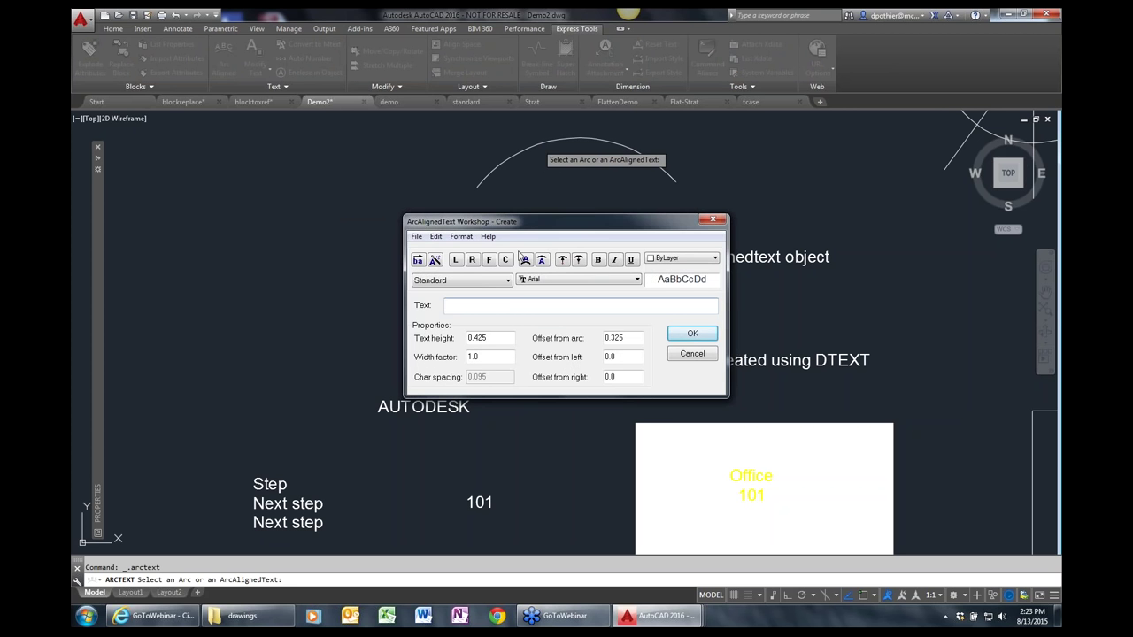
drag(505, 228, 480, 205)
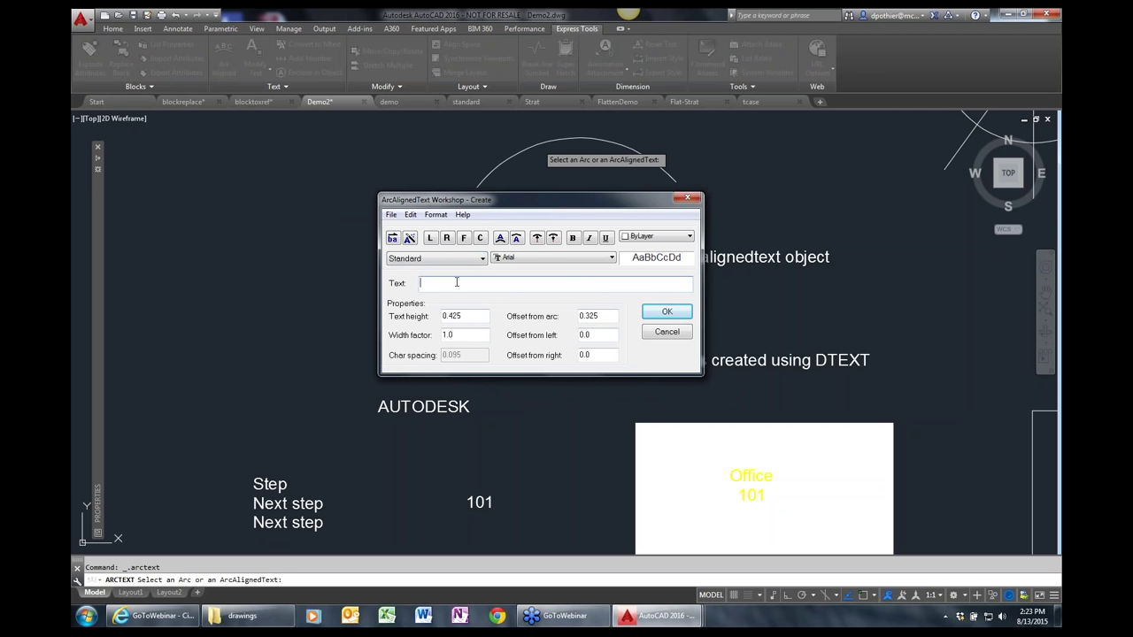
text(AUTODESK)
click(663, 314)
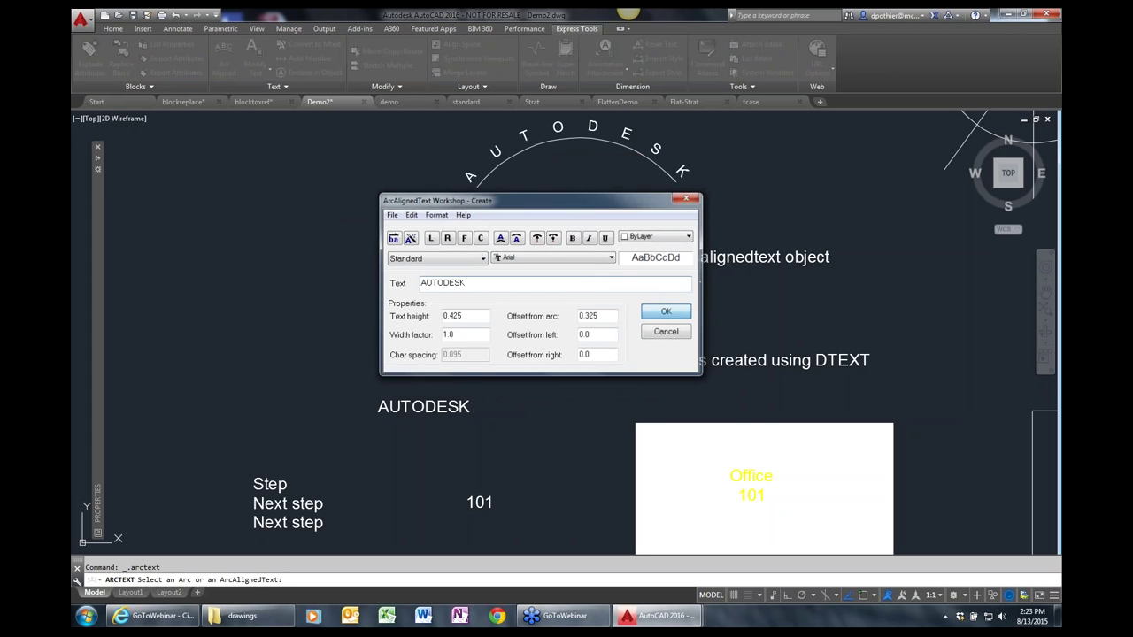
- Select the new arc-aligned text, review its properties and clear the selection
text(p)
key(Return)
drag(644, 193, 633, 267)
key(Escape)
click(582, 200)
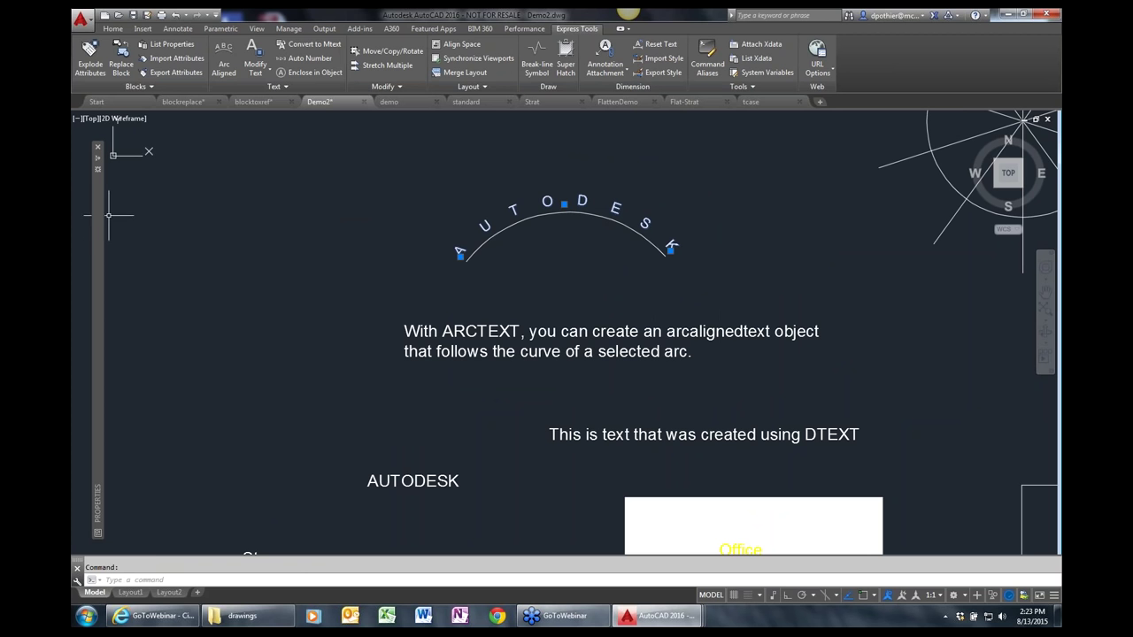
mouse_move(98, 168)
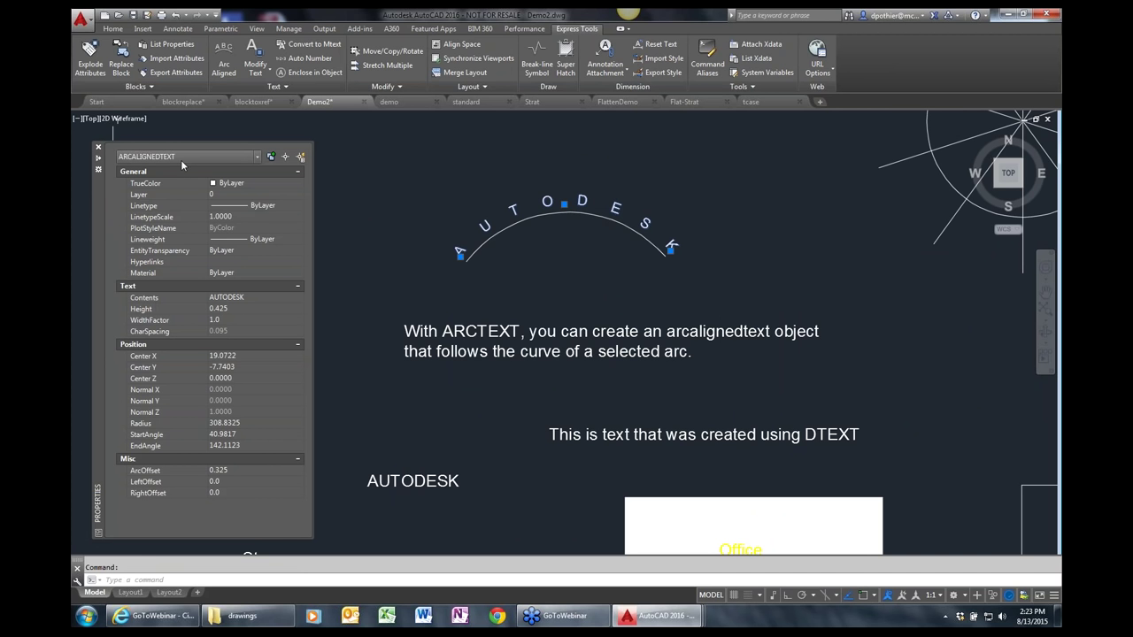
key(Escape)
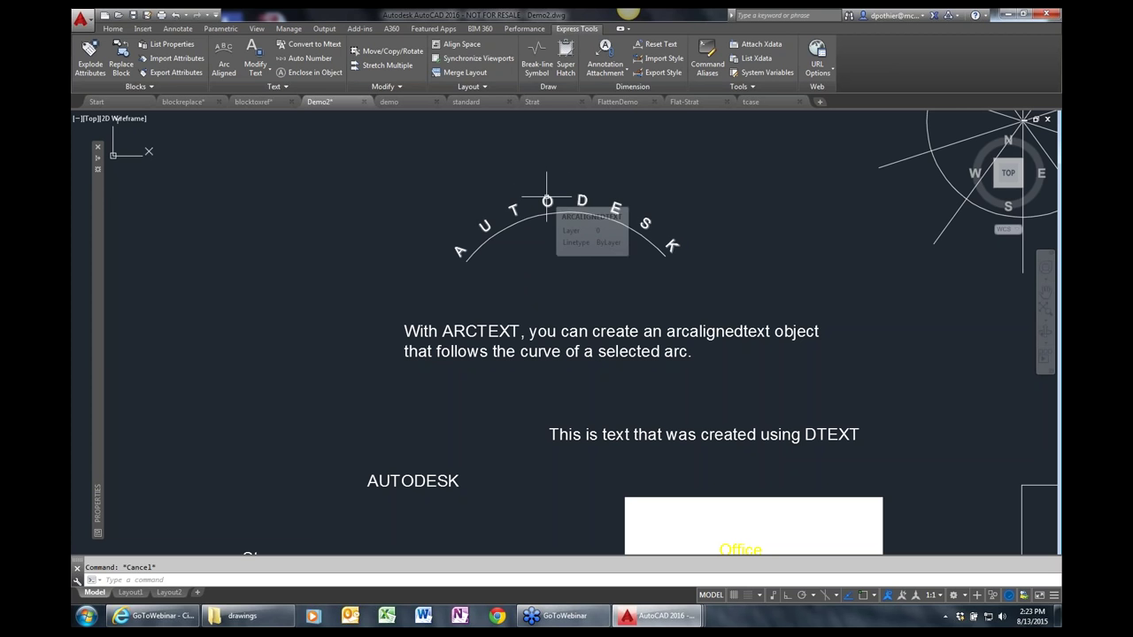
- Modify the arc-aligned text to read AUTODESK ROCKS!!
click(230, 56)
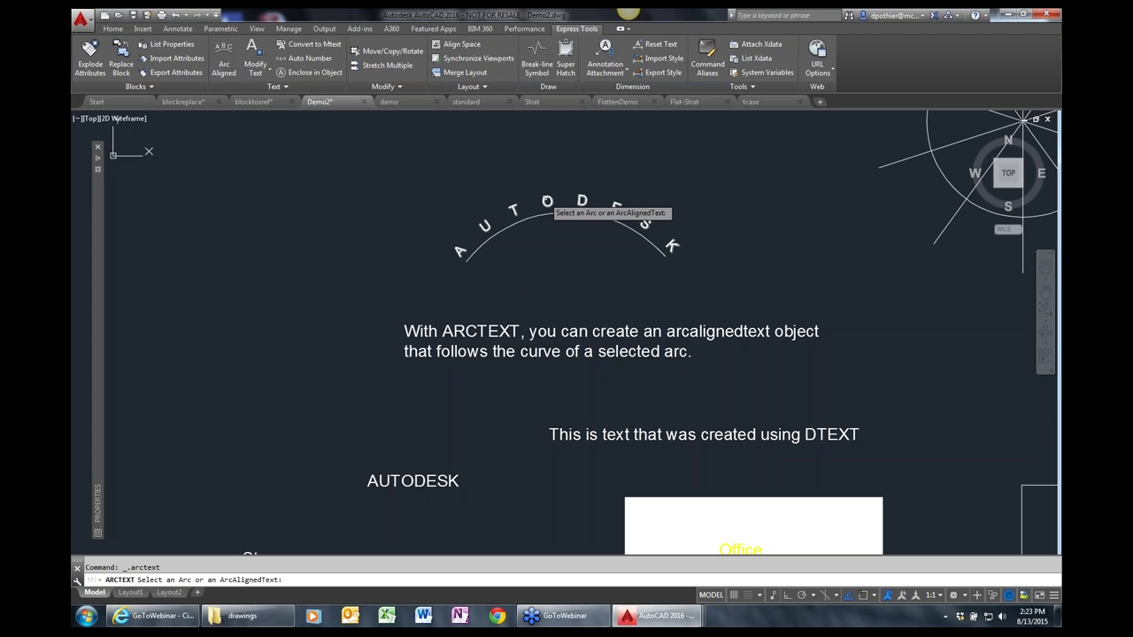
click(546, 202)
click(519, 302)
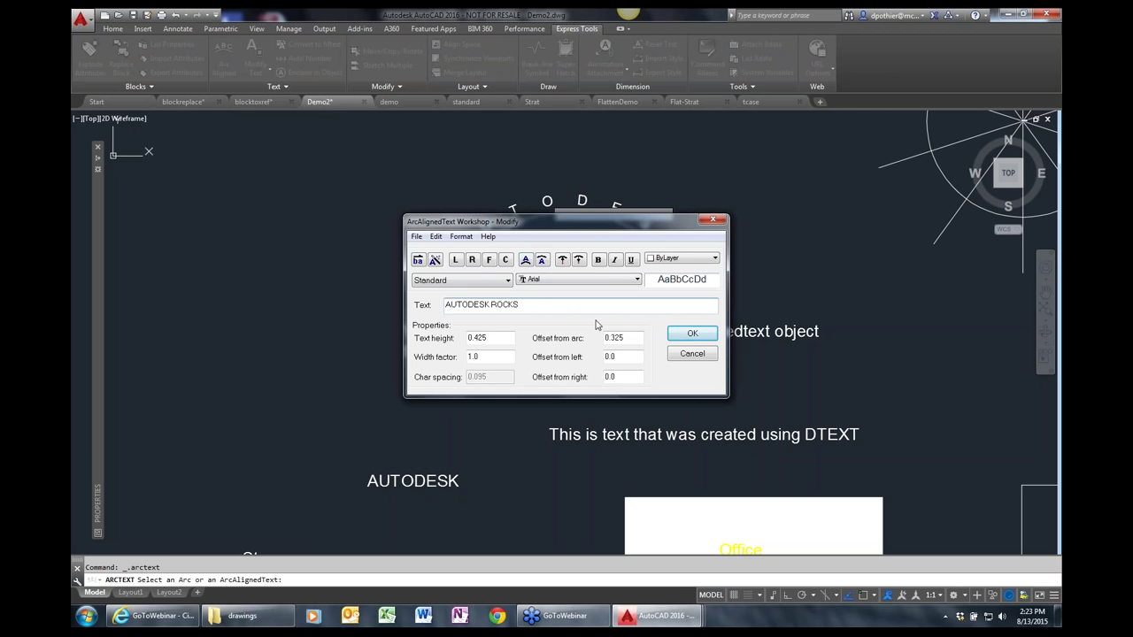
text(ROCKS!!)
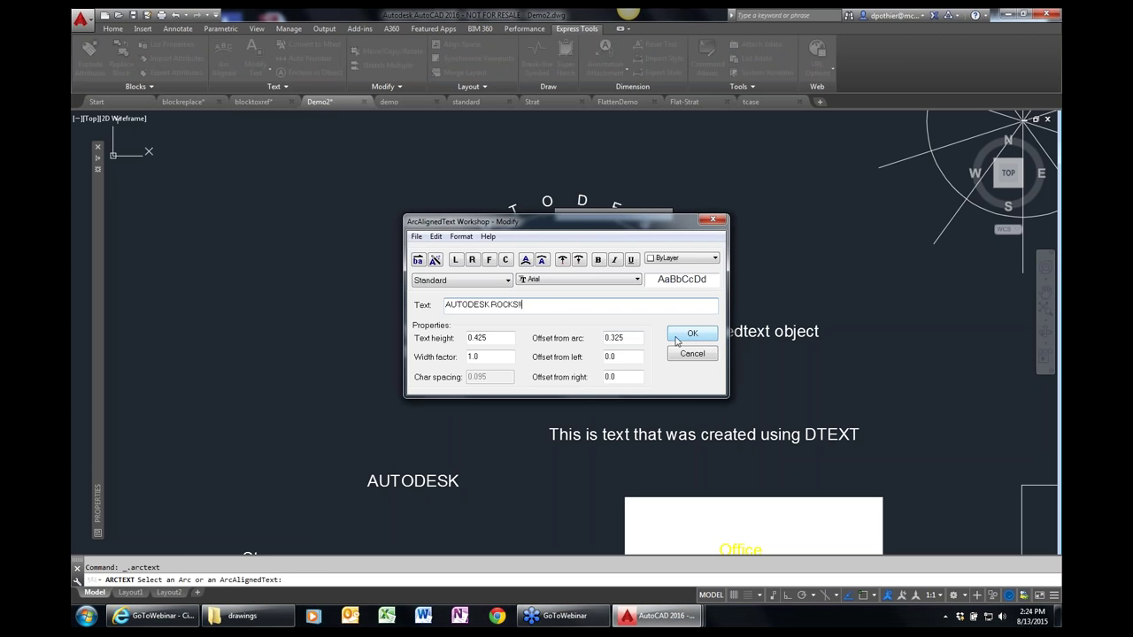
click(685, 337)
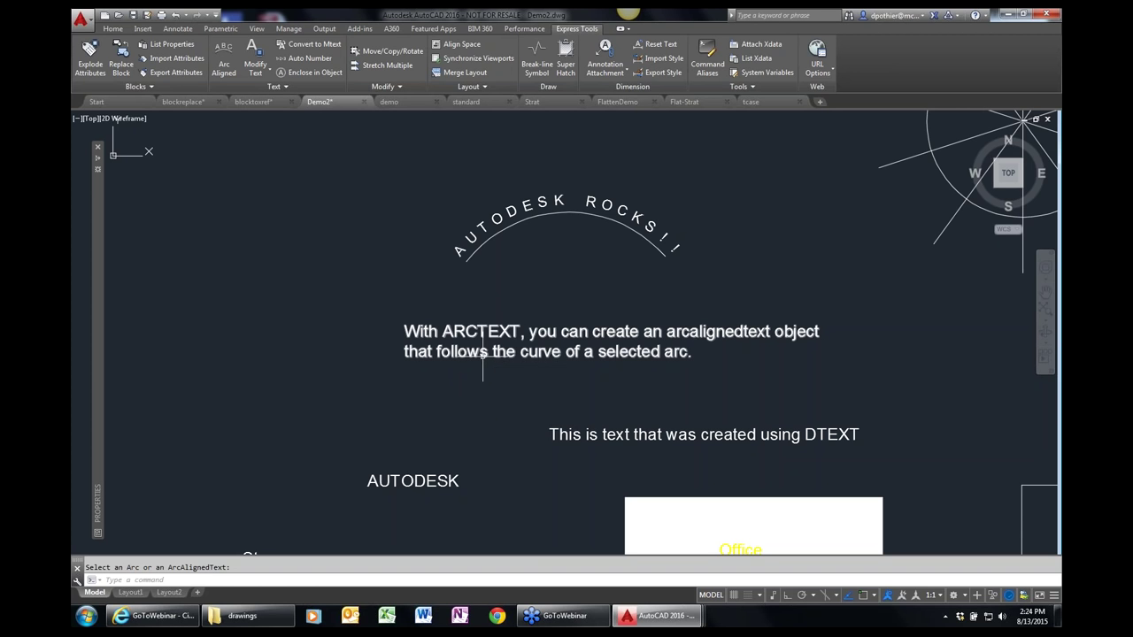
- Change the case of the ARCTEXT note below the arc to UPPERCASE
click(271, 73)
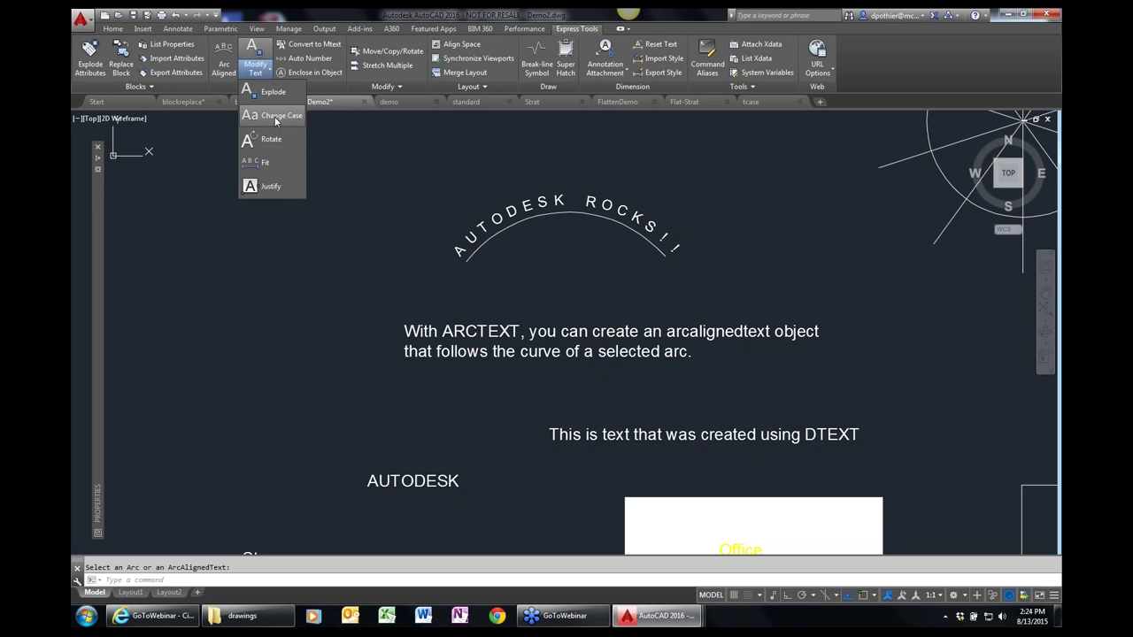
click(280, 115)
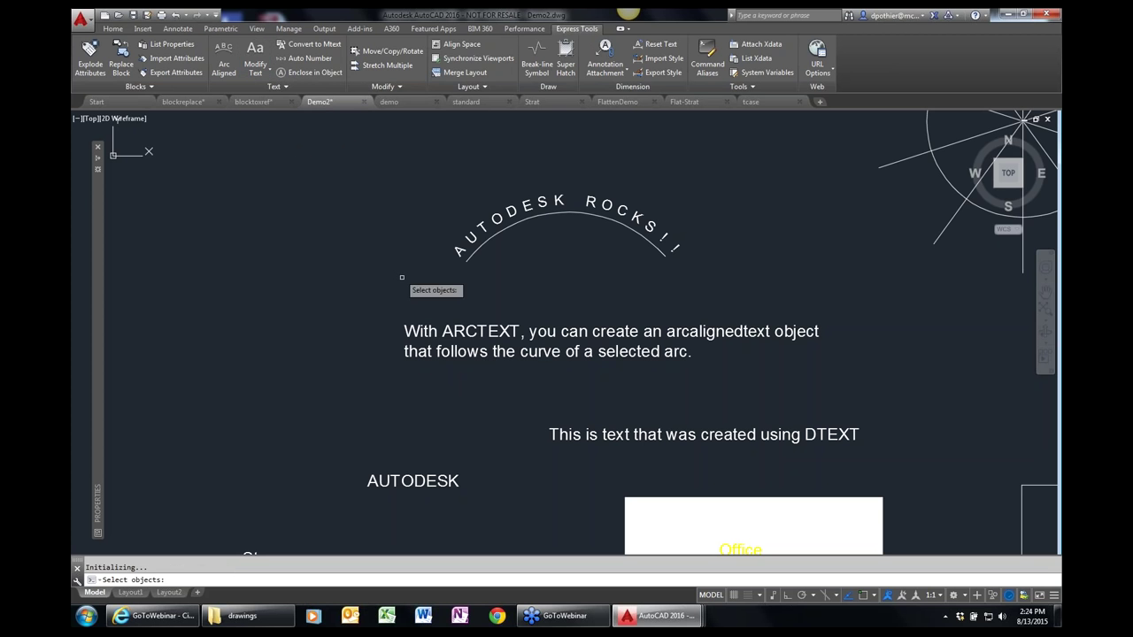
click(453, 331)
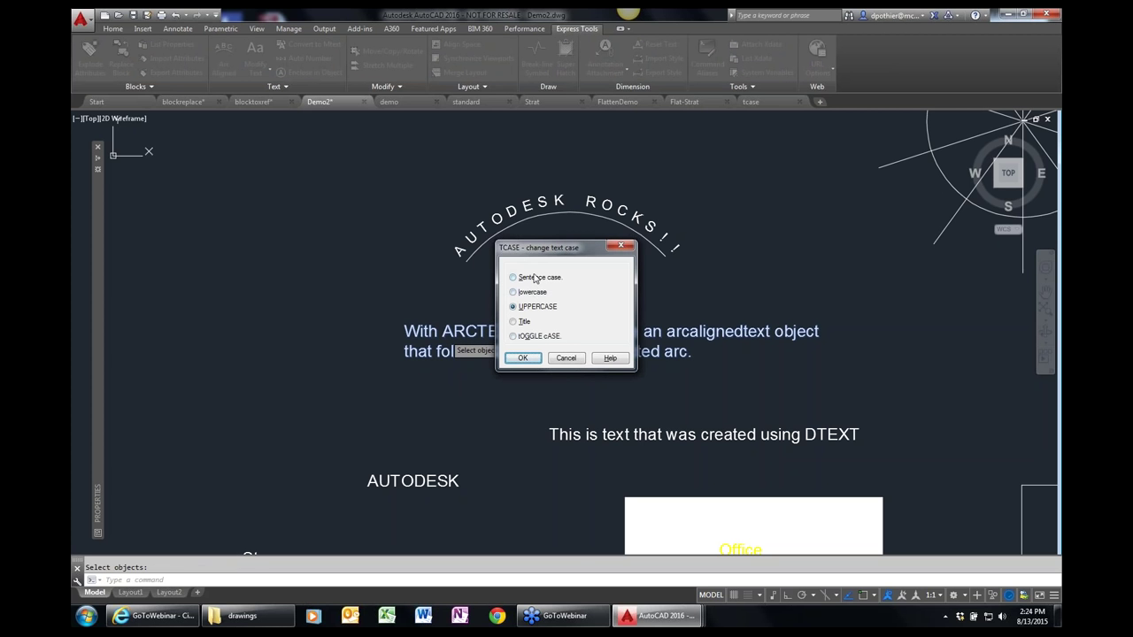
click(523, 357)
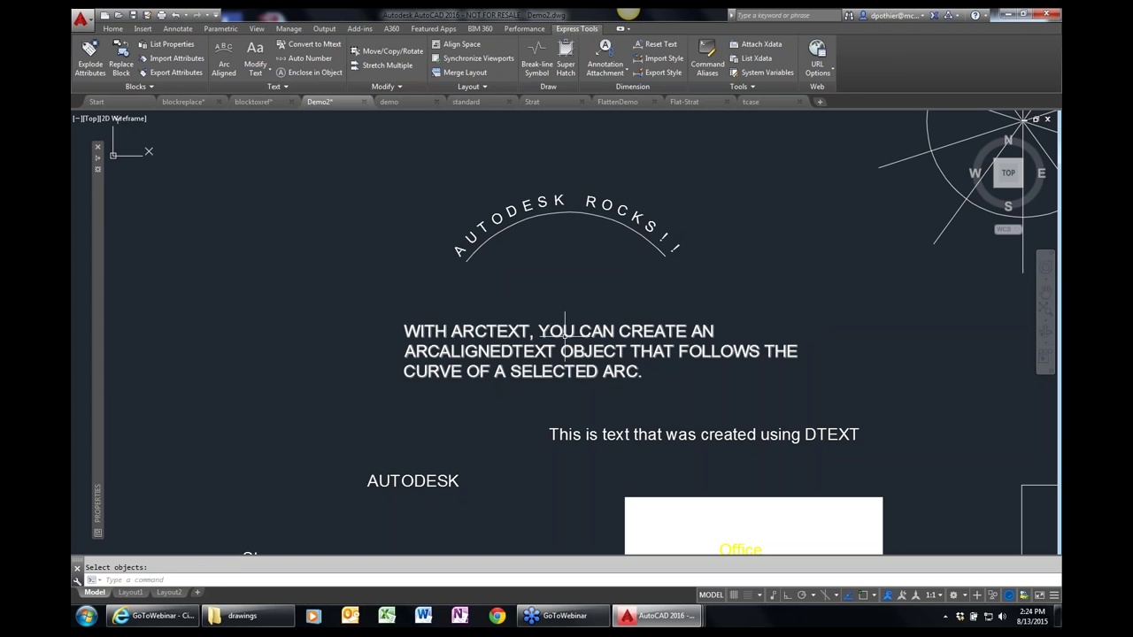
mouse_move(564, 330)
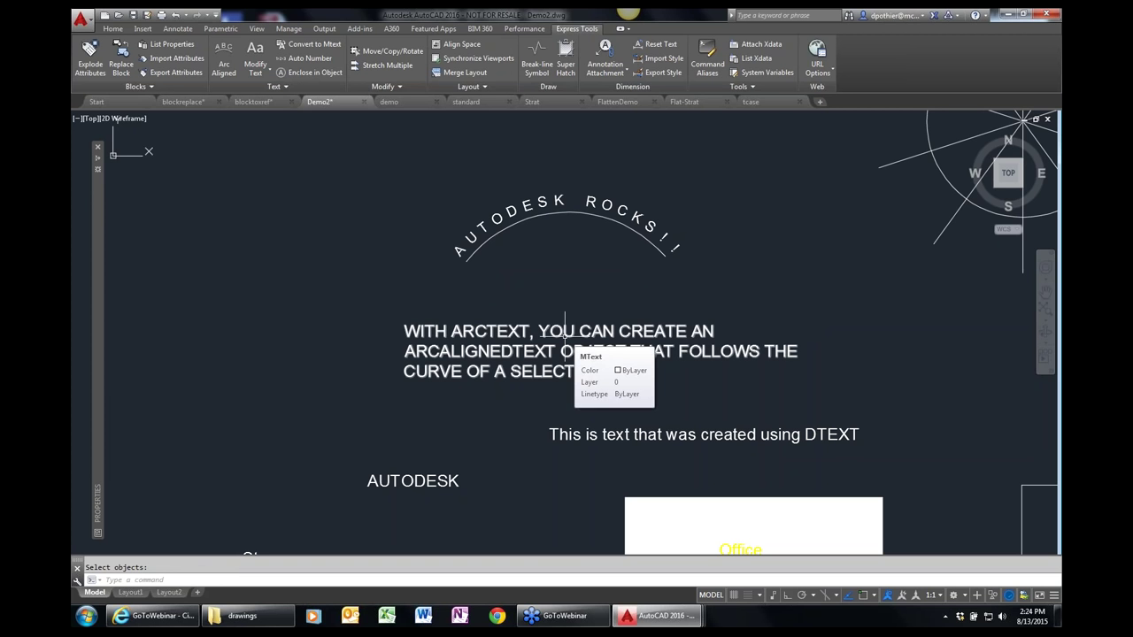
- In the tcase drawing, change the single-line text, block attributes, formatted mtext and dimension text to UPPERCASE together
click(772, 102)
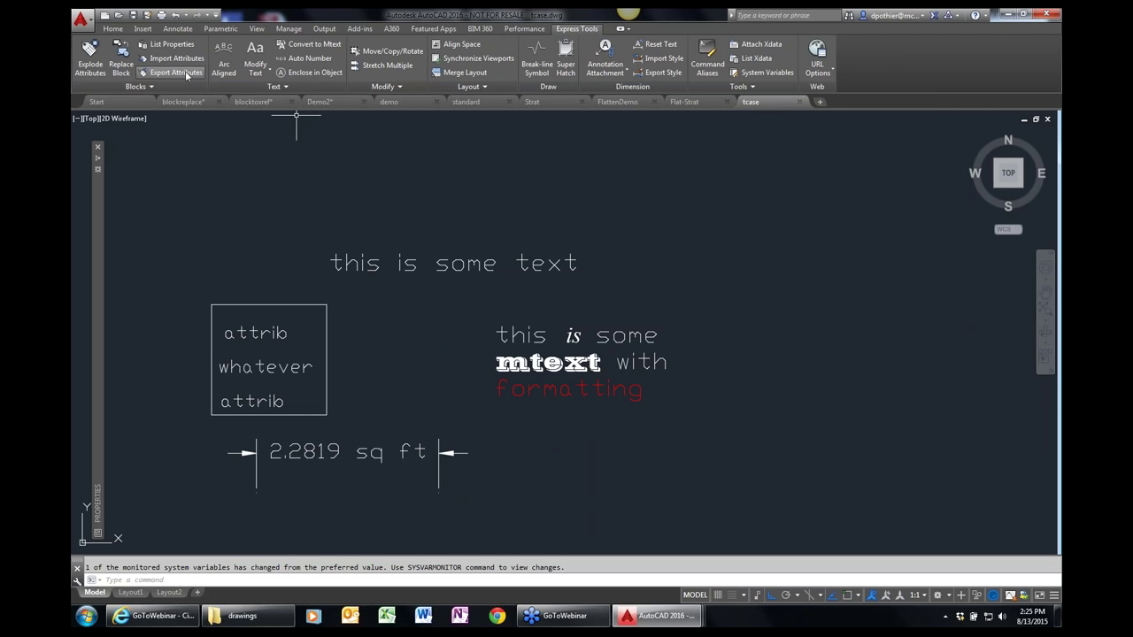
click(255, 71)
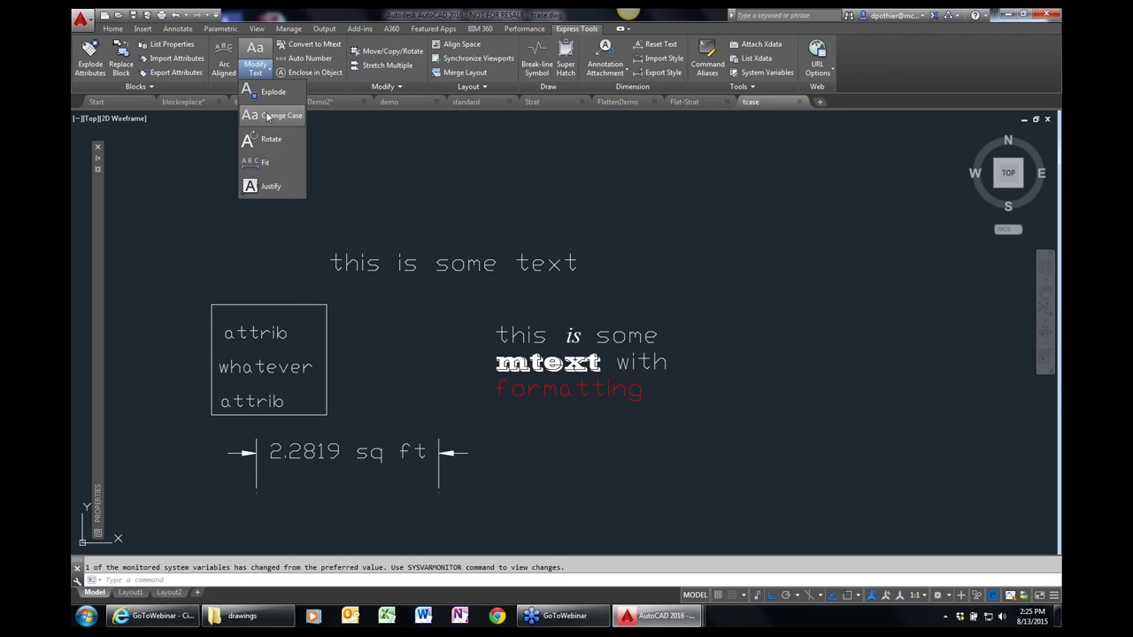
click(265, 115)
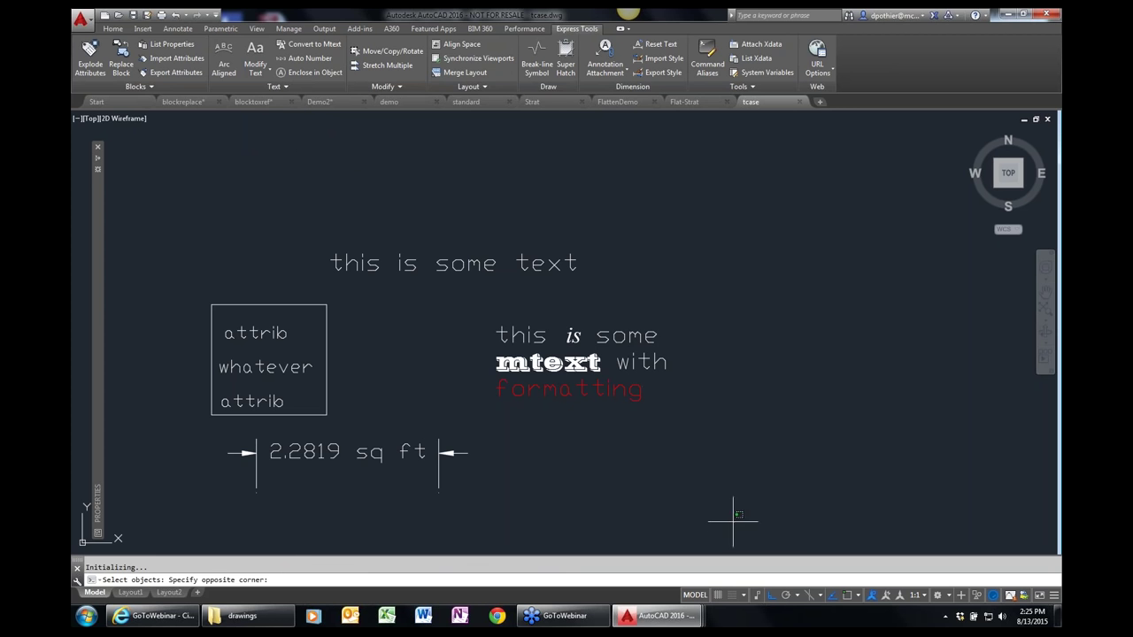
click(734, 523)
click(257, 262)
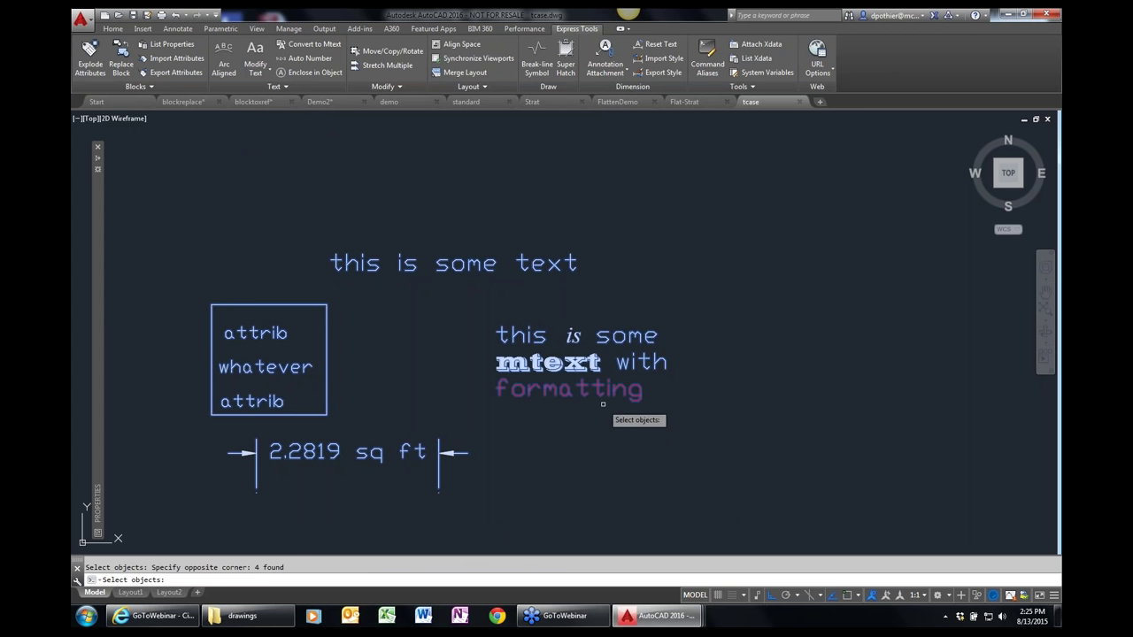
key(Return)
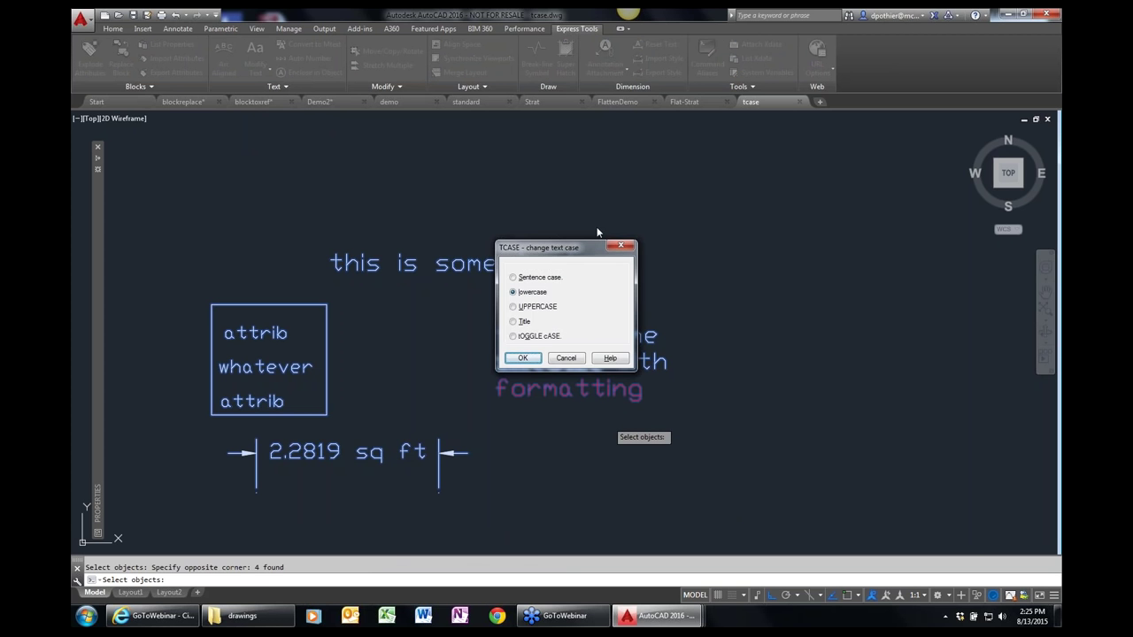
drag(641, 261, 799, 249)
click(709, 301)
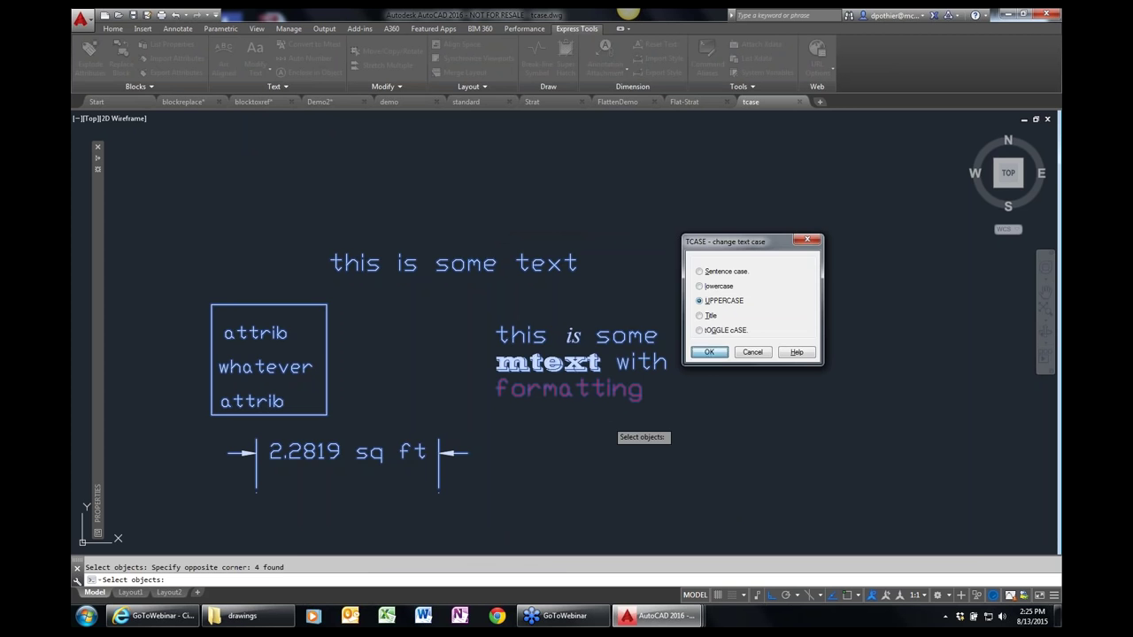
click(708, 352)
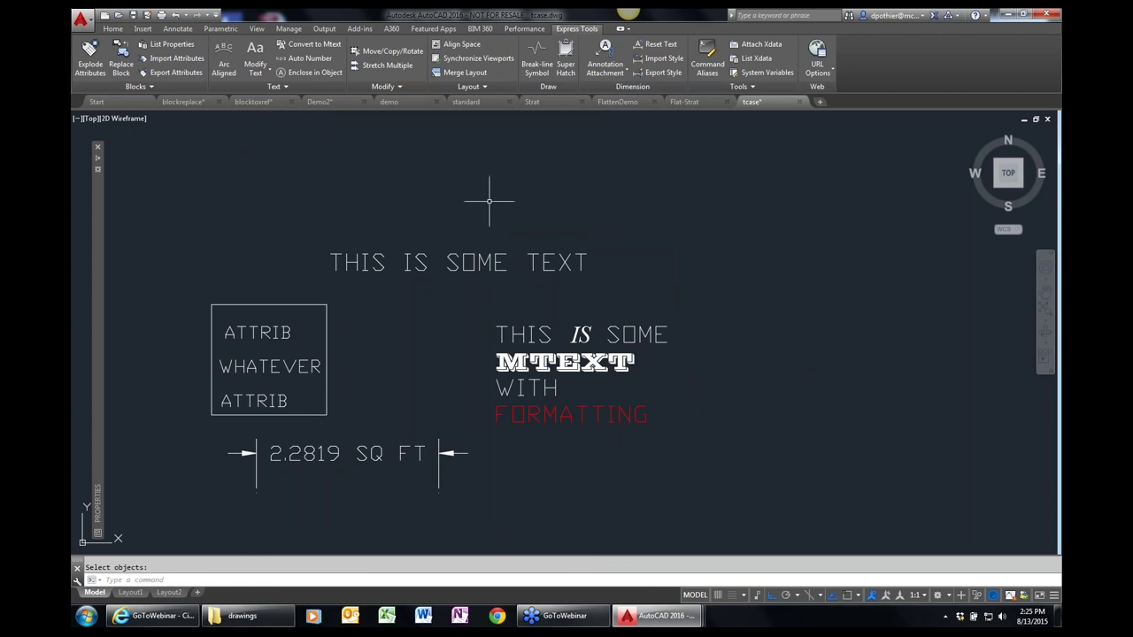
- Return to the Demo2 drawing and explode the straight AUTODESK text into polylines with Explode Text
click(343, 102)
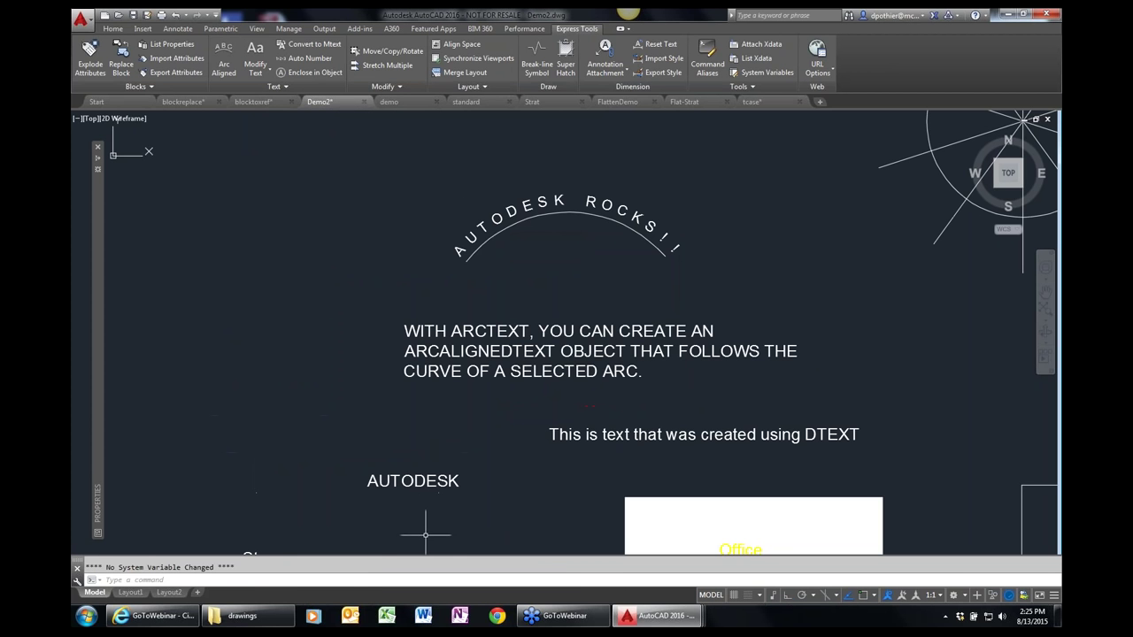
text(z)
key(Return)
click(333, 522)
click(498, 449)
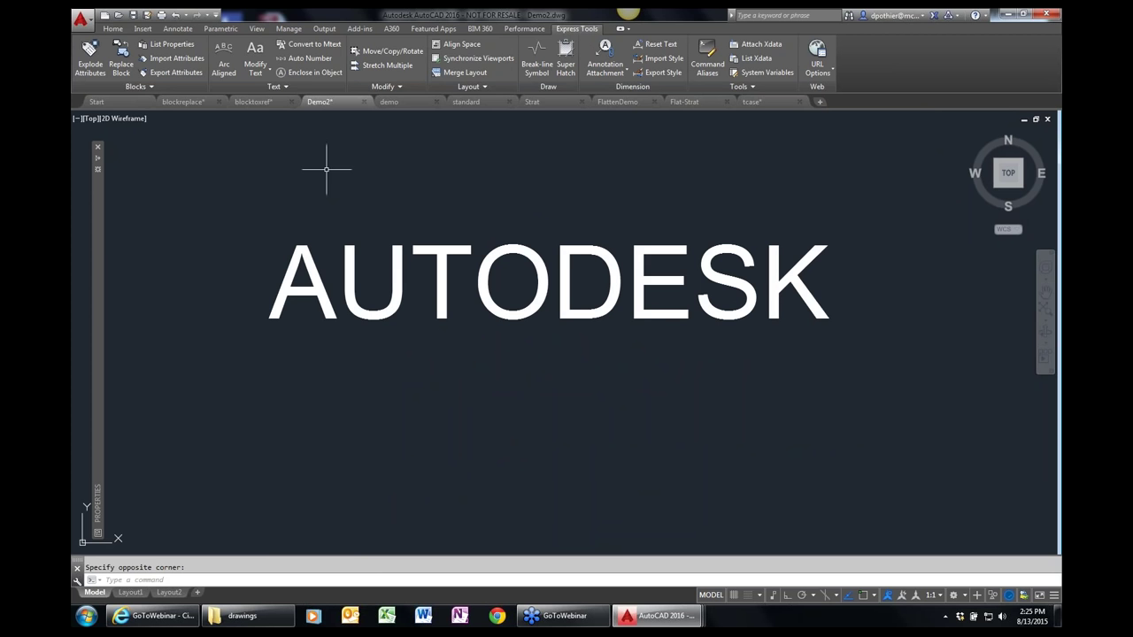
click(262, 72)
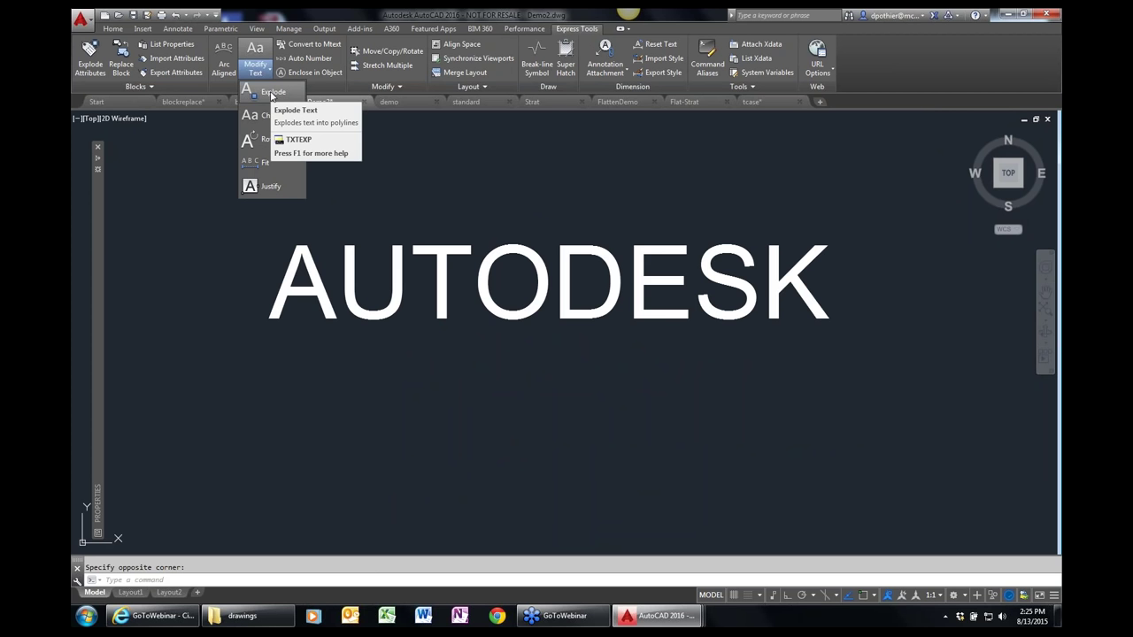
click(271, 94)
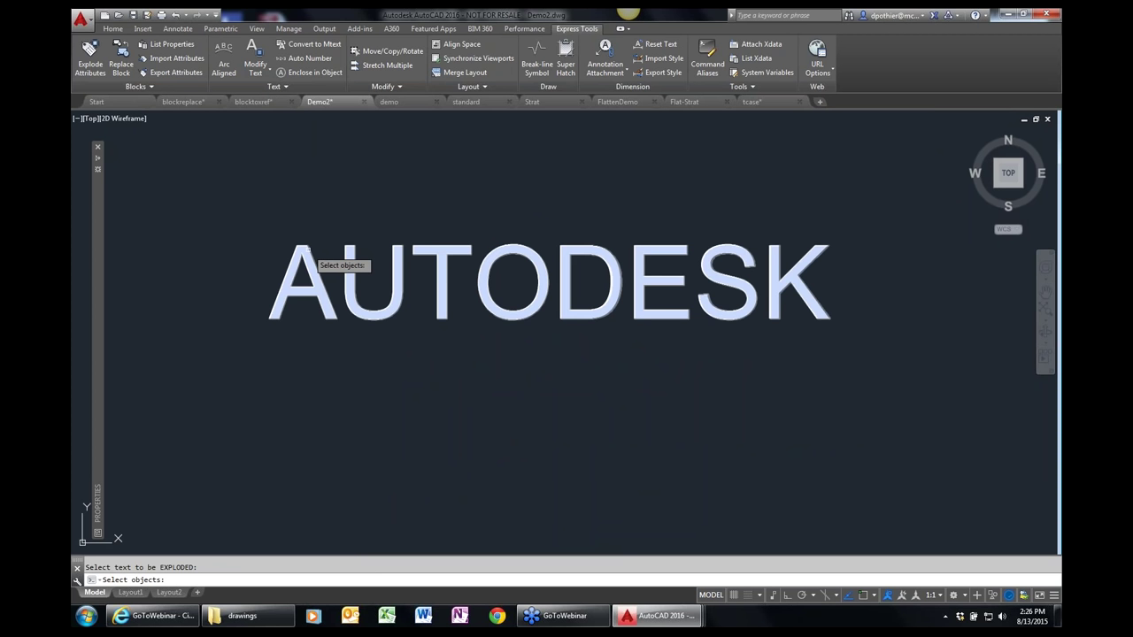
click(309, 258)
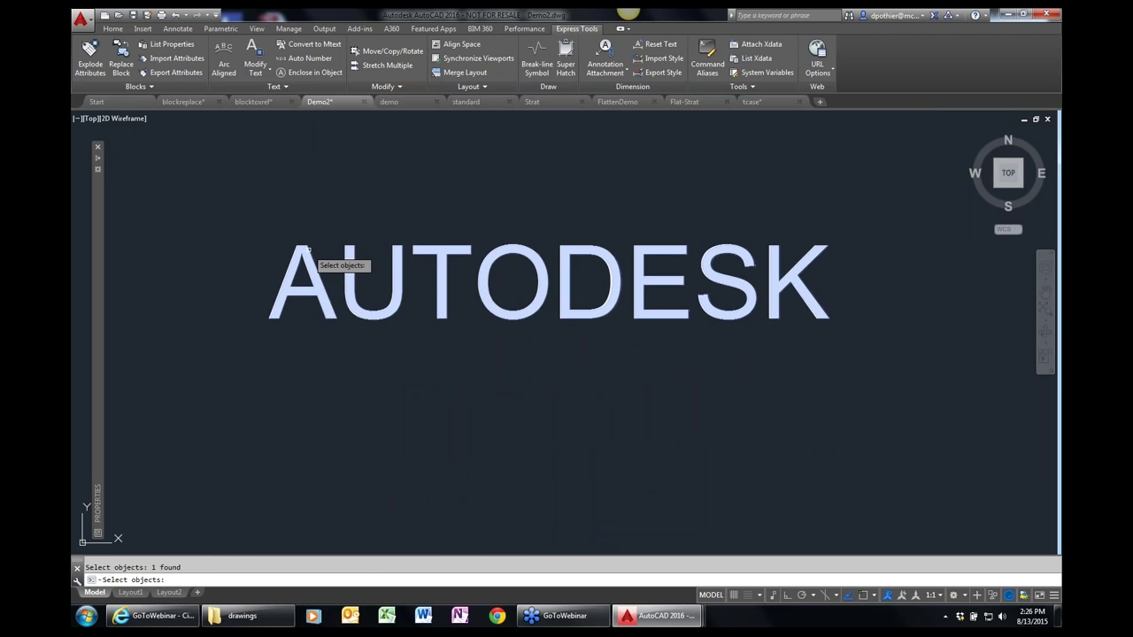
key(Return)
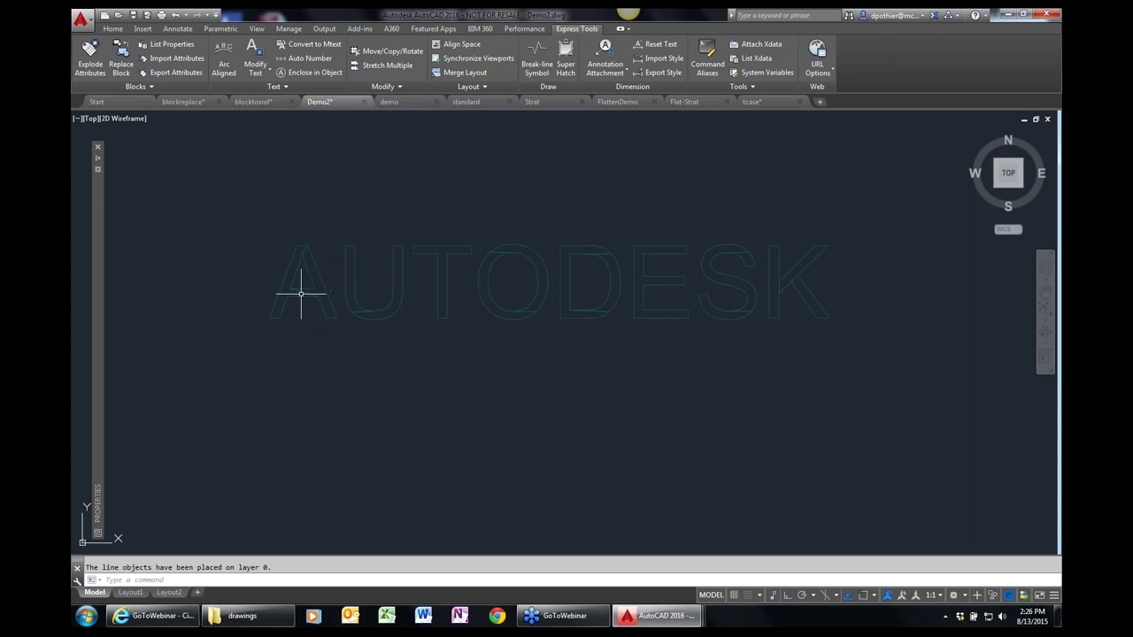
- Examine the first letters of the exploded AUTODESK text in the SW Isometric view
mouse_move(304, 293)
click(1000, 189)
key(Return)
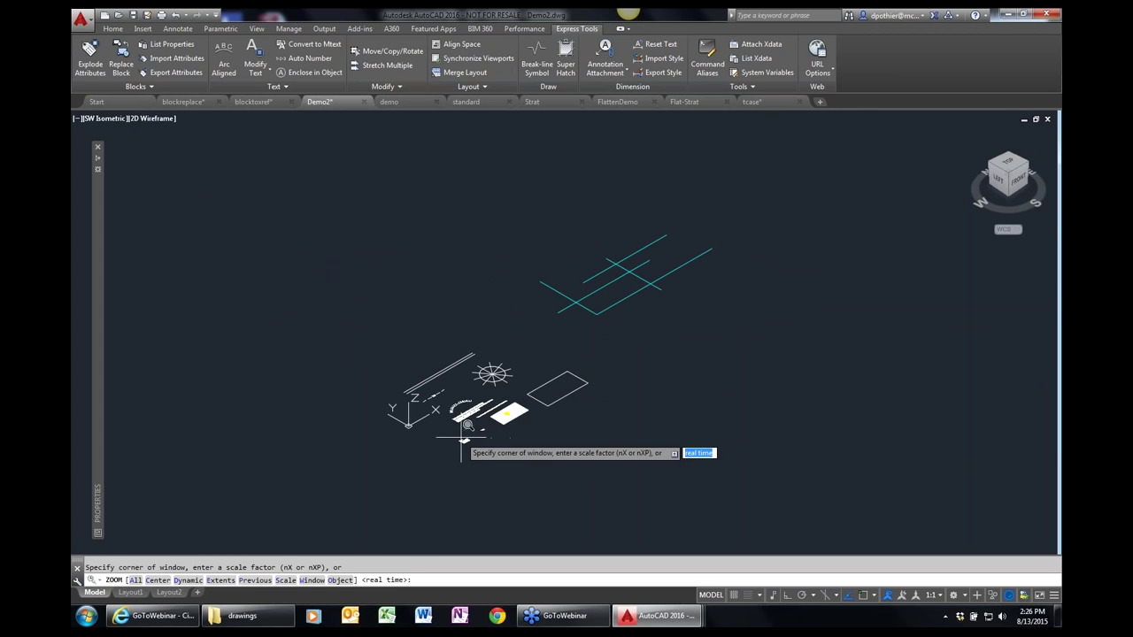
click(475, 413)
click(464, 433)
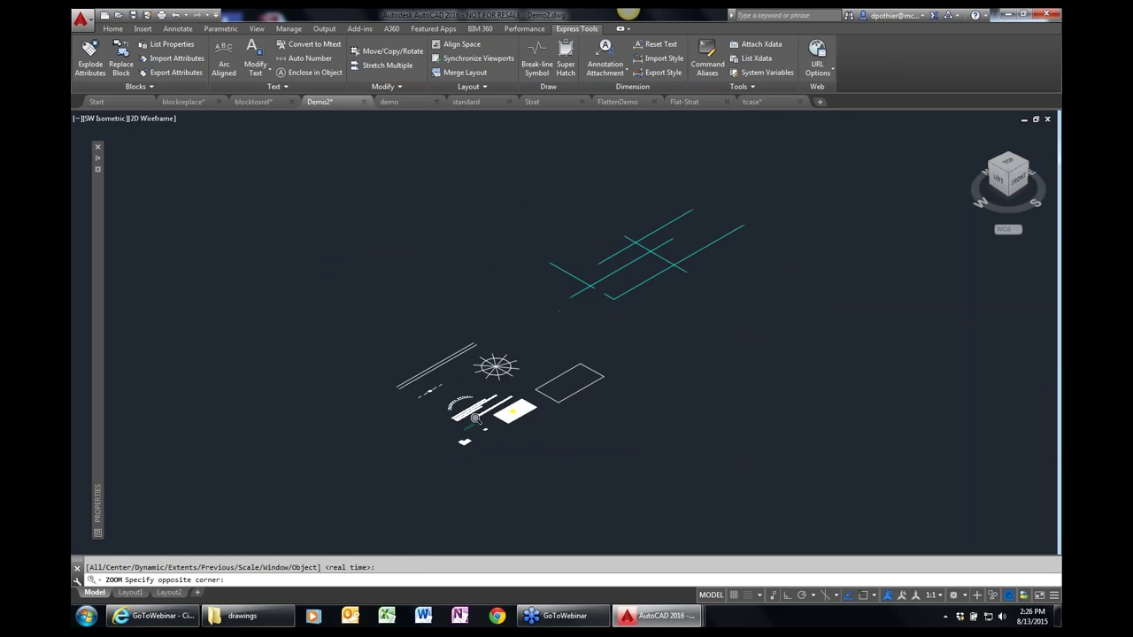
click(599, 283)
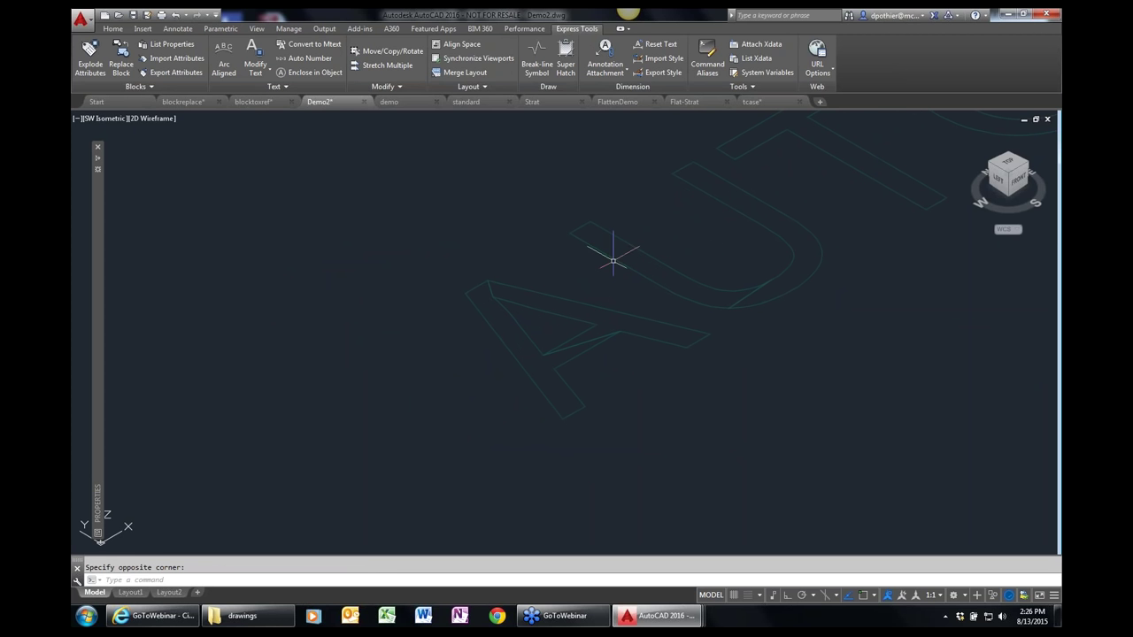
- Extrude both outlined parts of the letter A upward to the same height as 3D solids with Presspull
text(PRESSPULL)
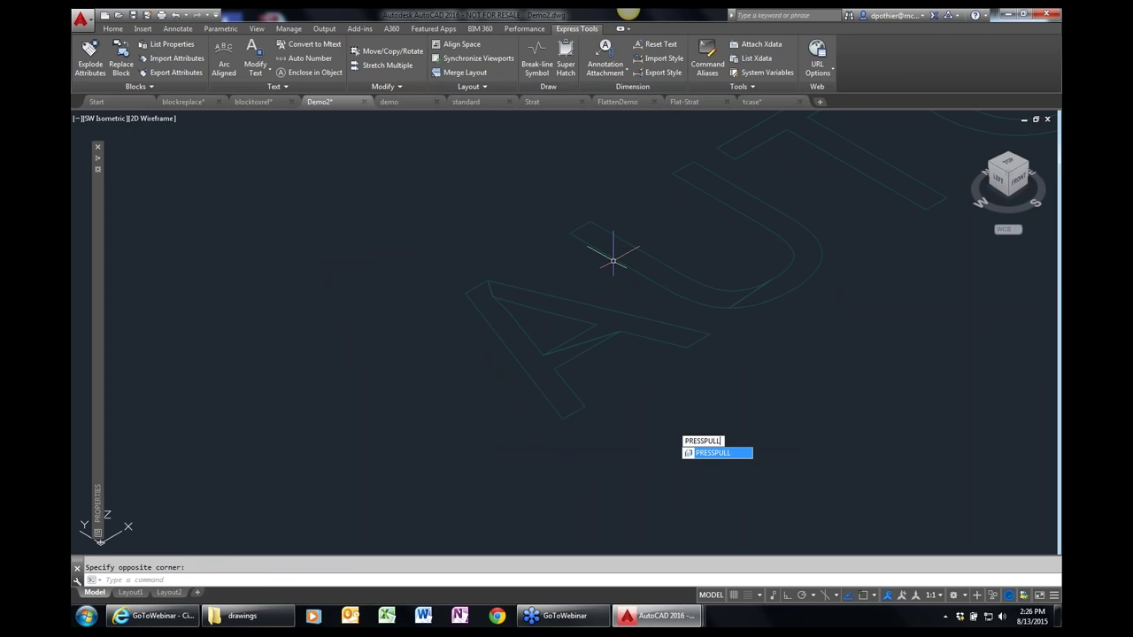
key(Return)
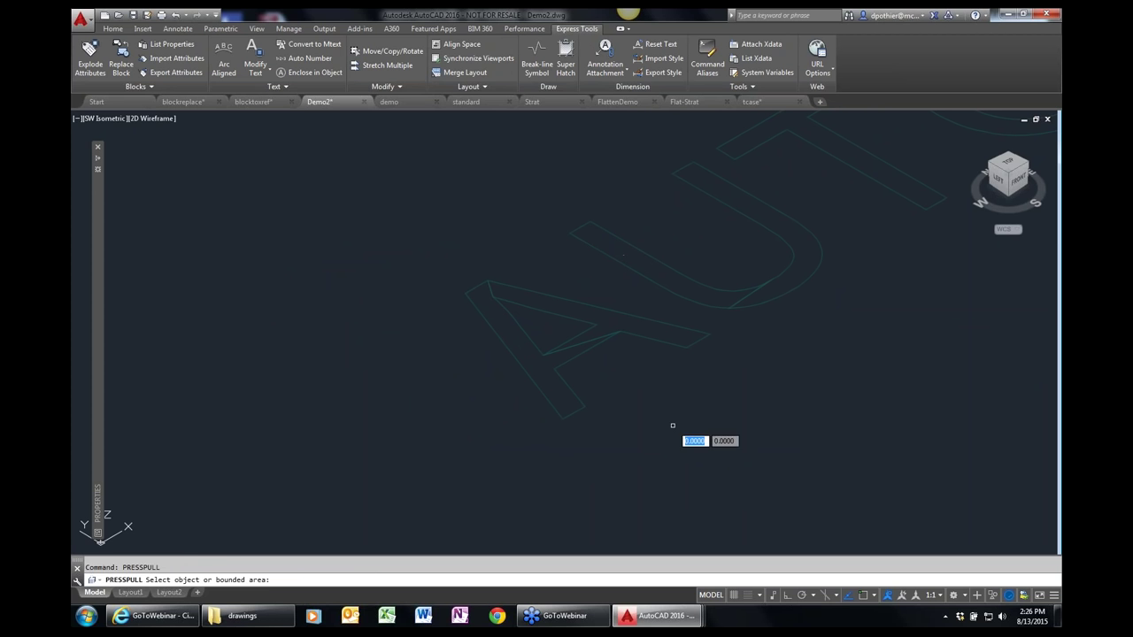
click(535, 383)
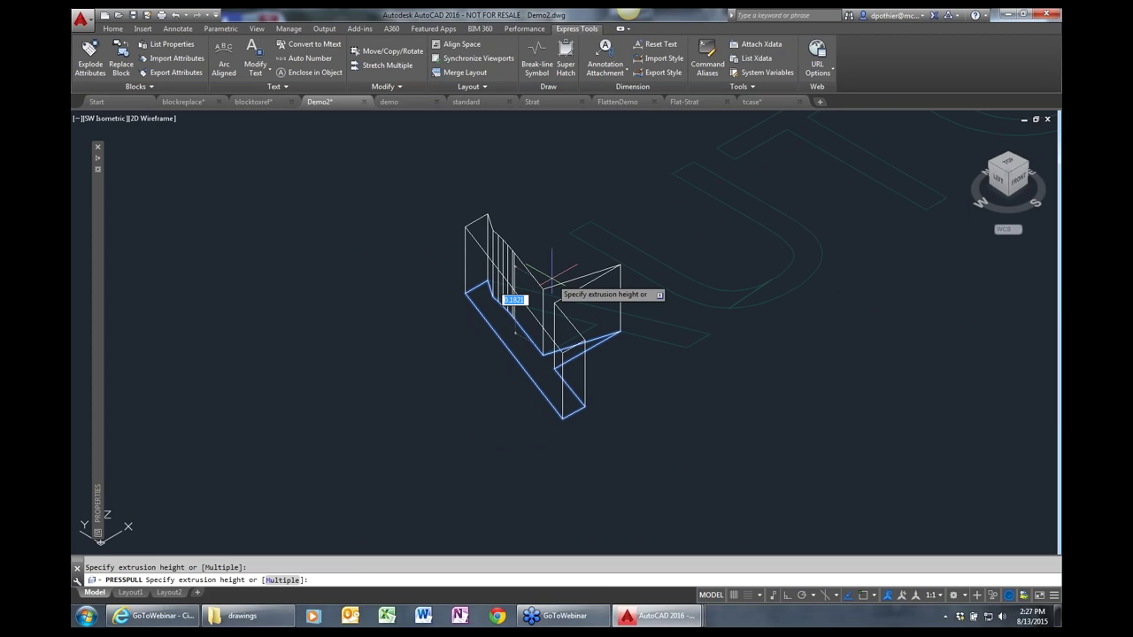
click(550, 271)
click(576, 281)
click(577, 274)
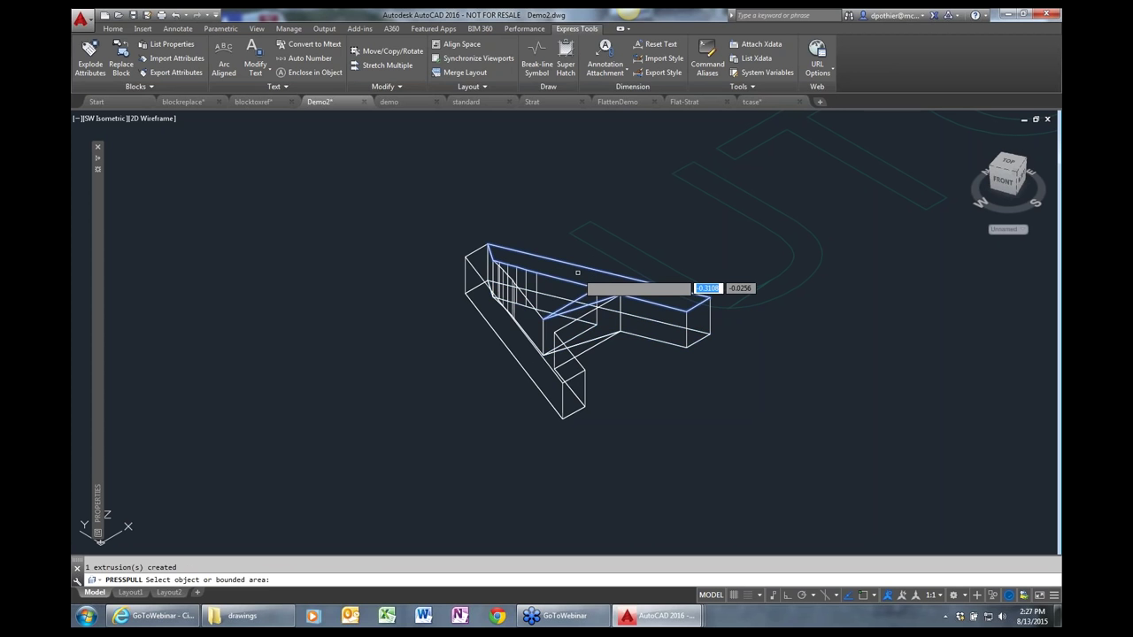
key(Return)
- Display the extruded letter A in the Conceptual visual style and orbit around it to inspect the solids
click(150, 119)
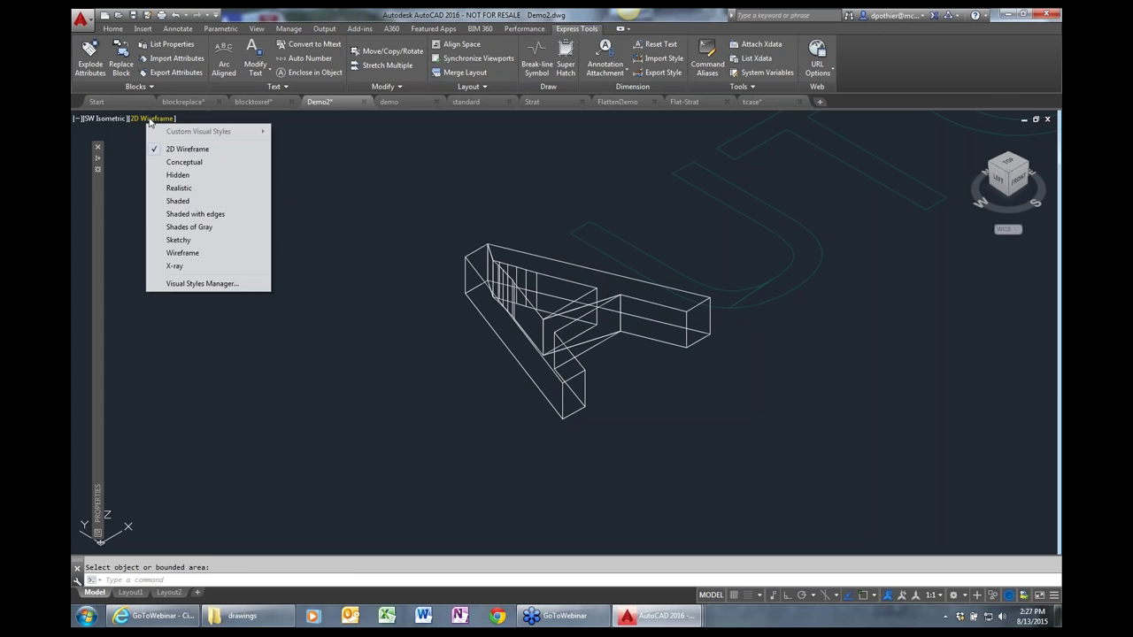
click(170, 162)
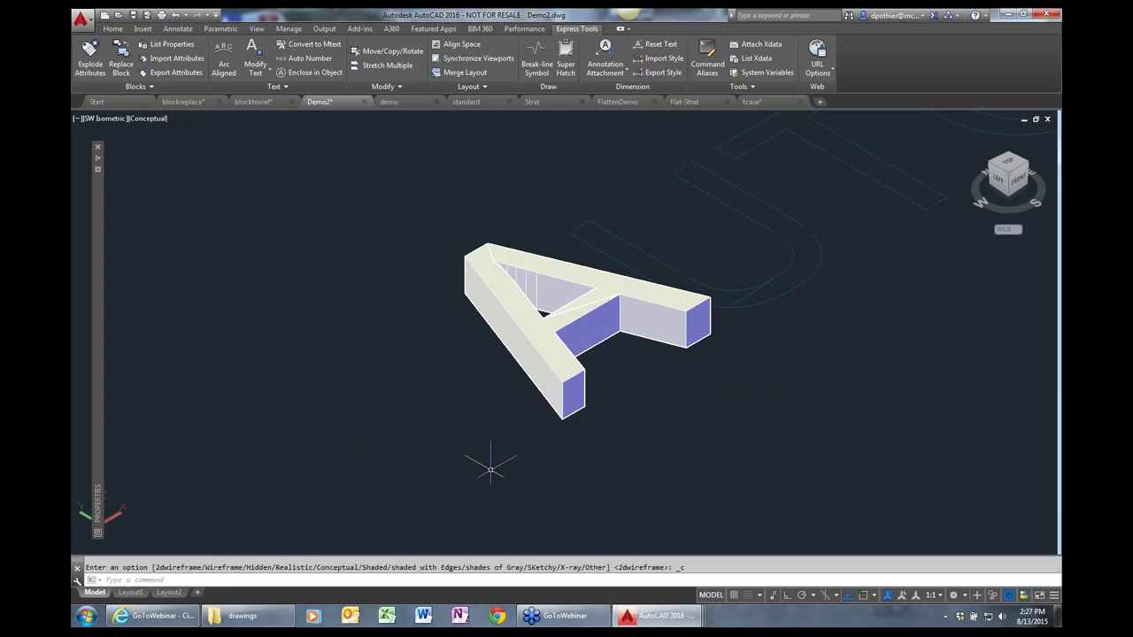
shift+middle_drag(591, 391, 539, 435)
scroll(539, 435, down, 2)
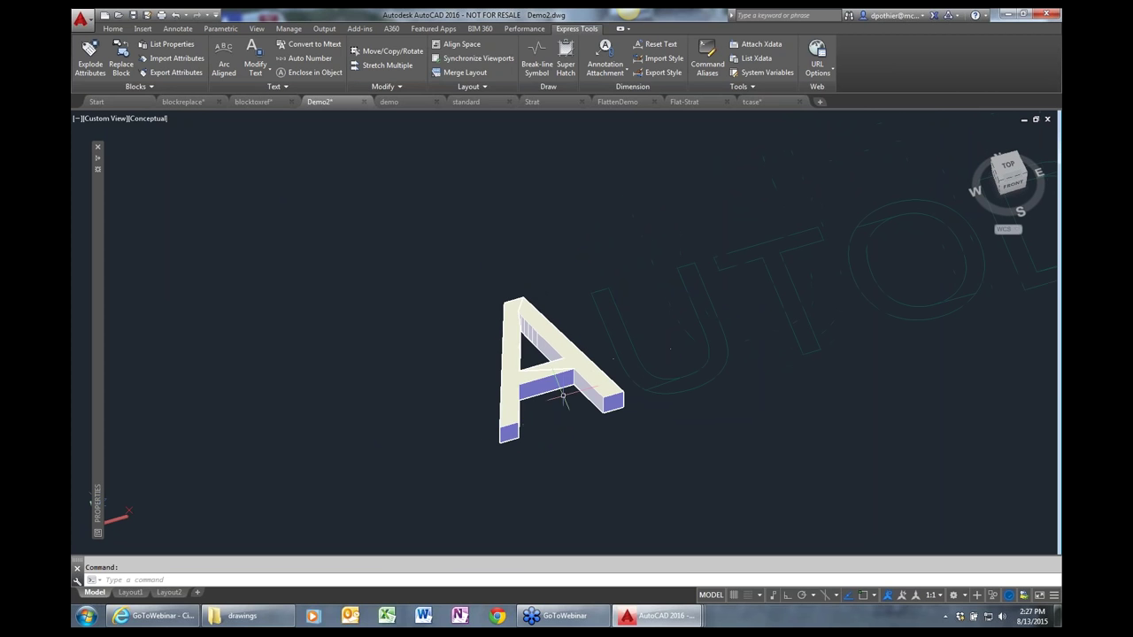
scroll(492, 306, up, 2)
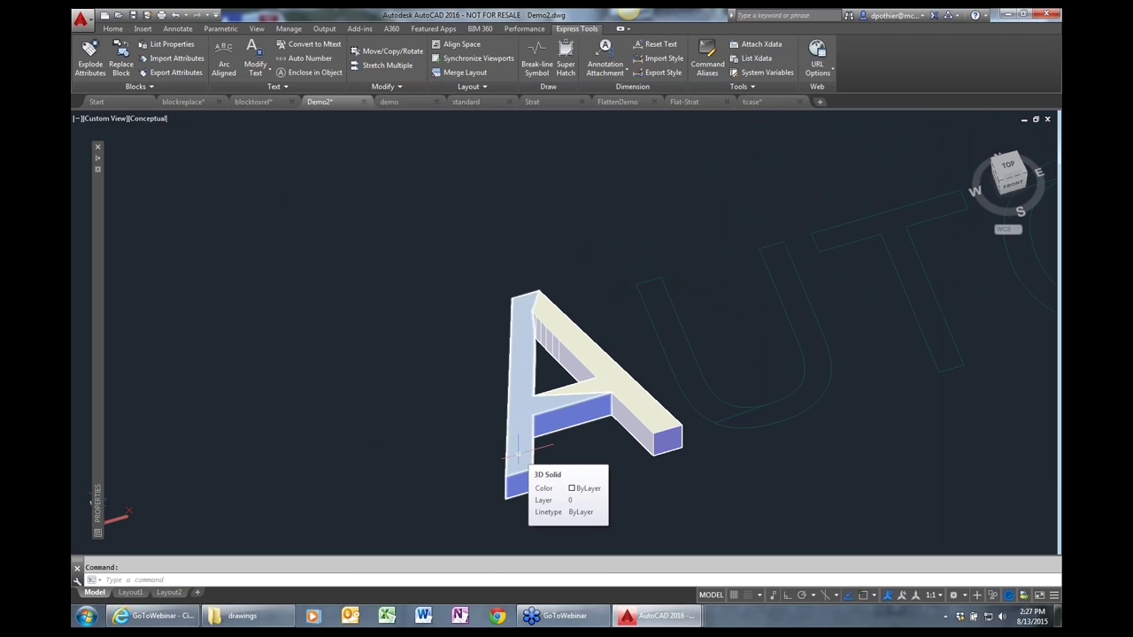
- Restore the 2D Wireframe visual style and the plan view of the current UCS
click(158, 118)
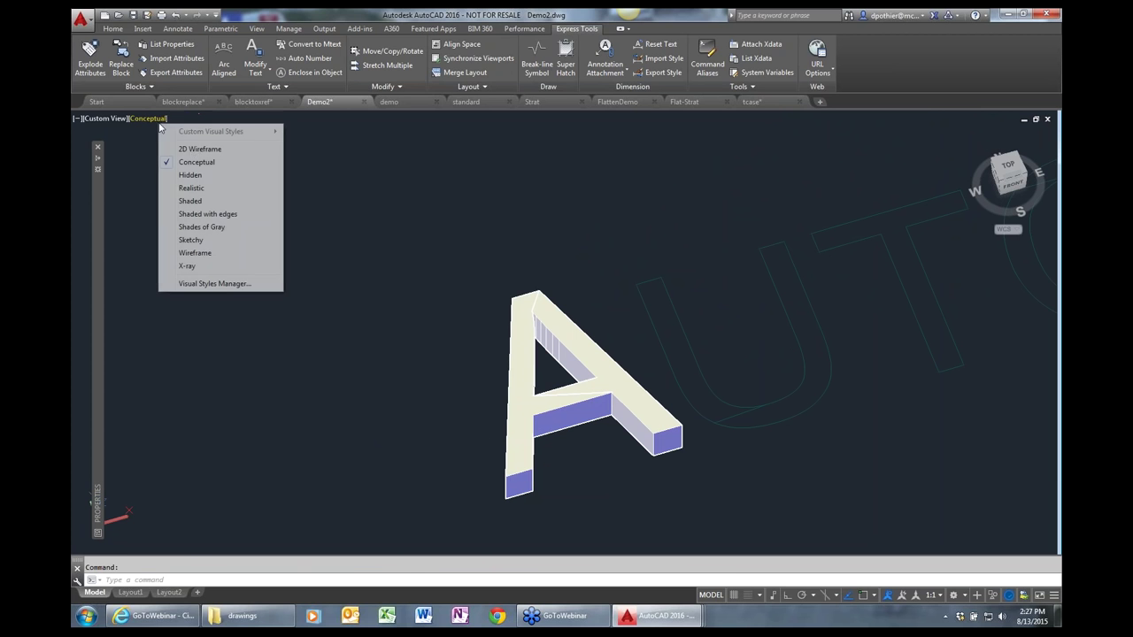
click(202, 149)
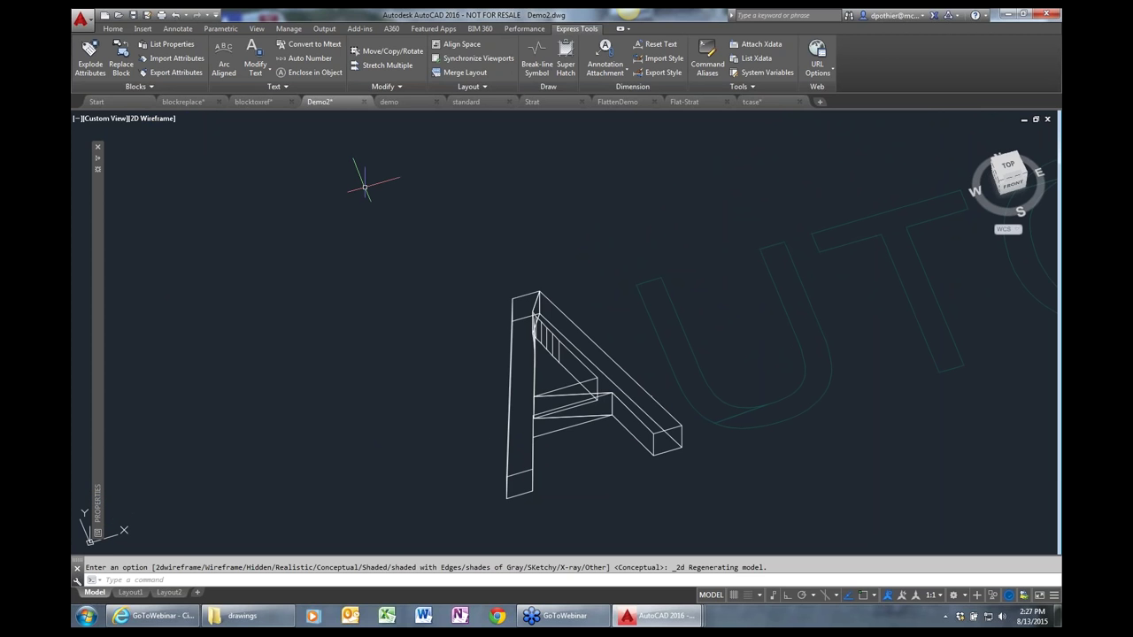
text(plan)
key(Return)
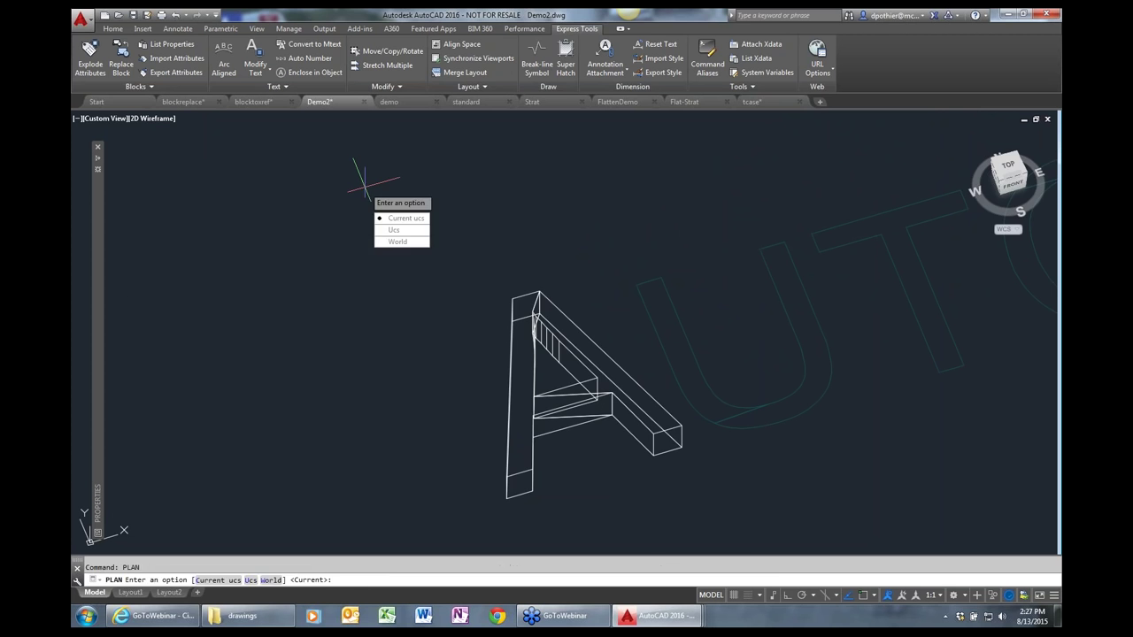
key(Return)
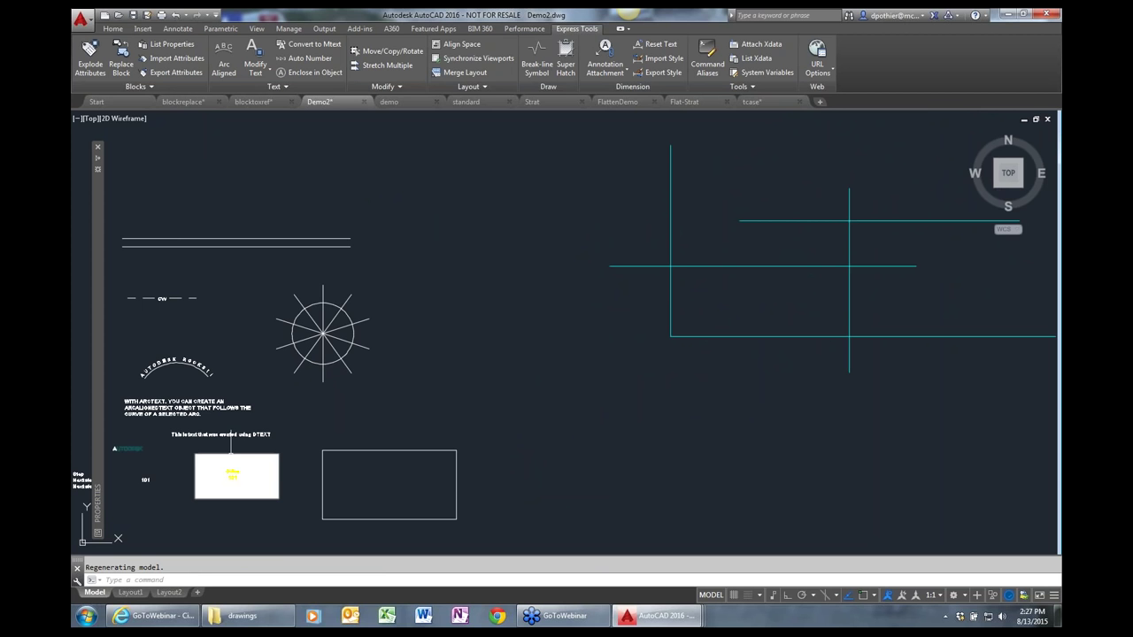
- Check the object type and properties of the text line "This is text that was created using DTEXT"
text(p)
key(Return)
drag(136, 494, 259, 449)
key(Escape)
text(z)
key(Return)
click(175, 445)
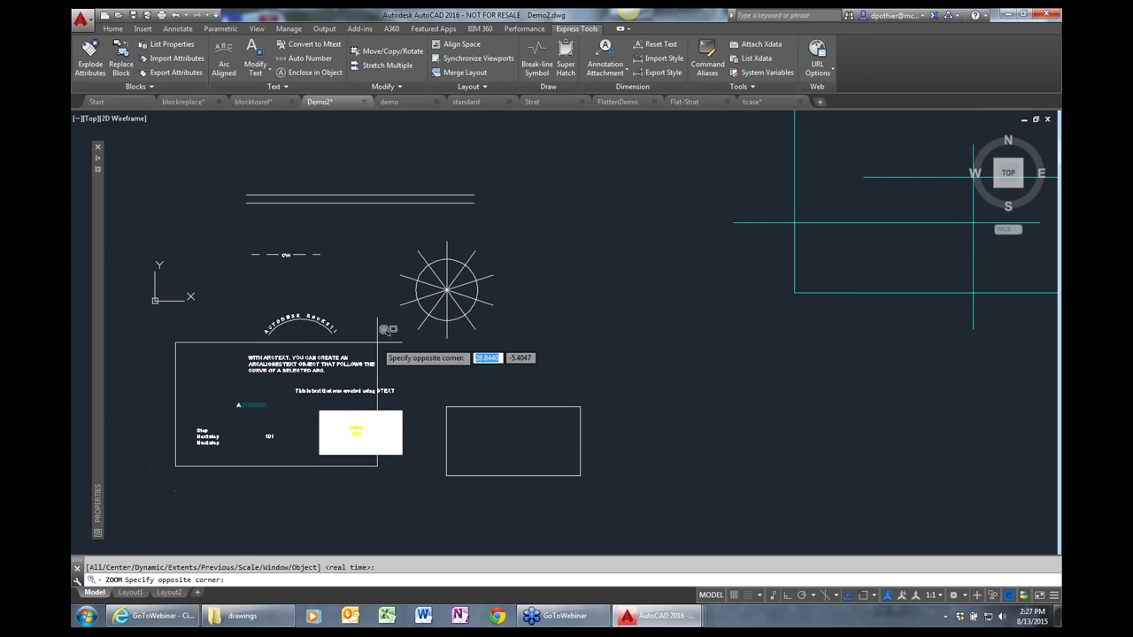
click(418, 295)
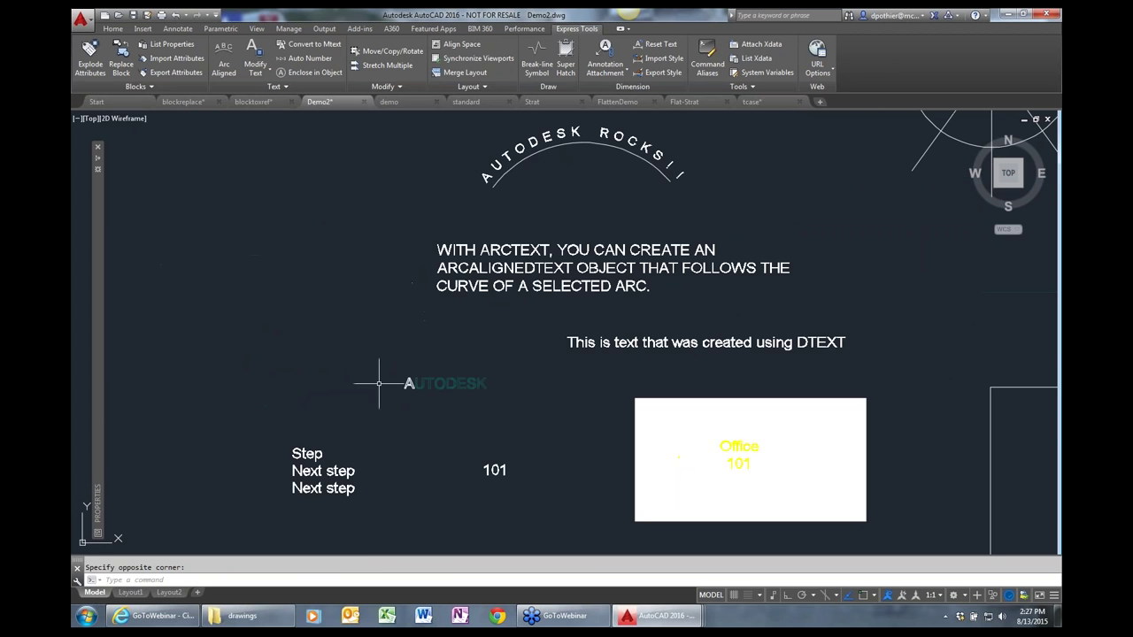
click(682, 345)
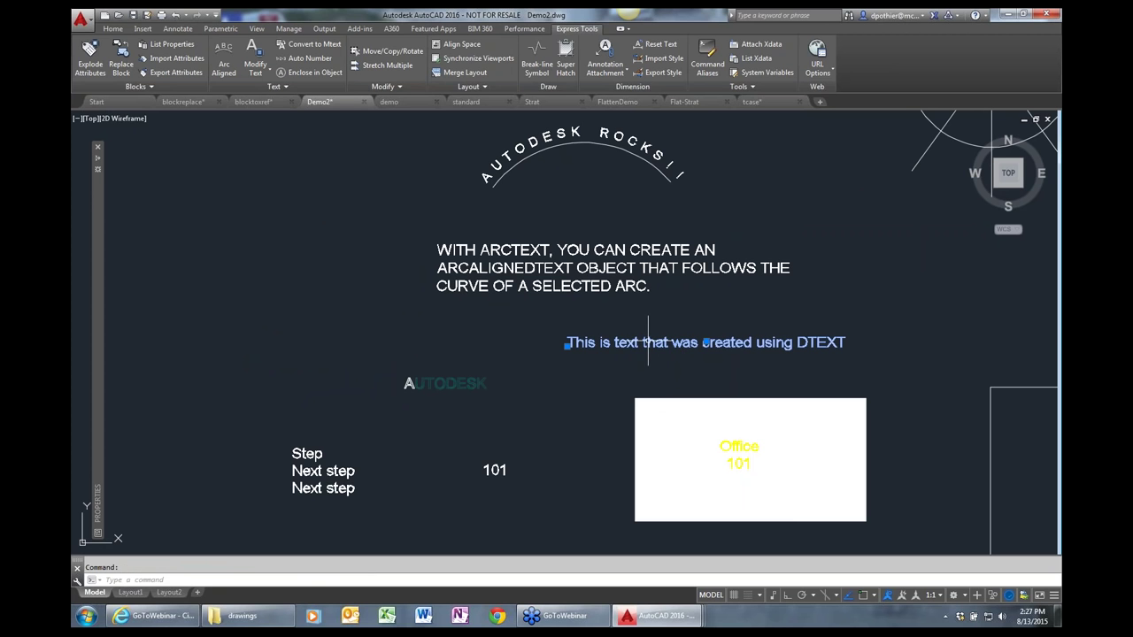
mouse_move(99, 314)
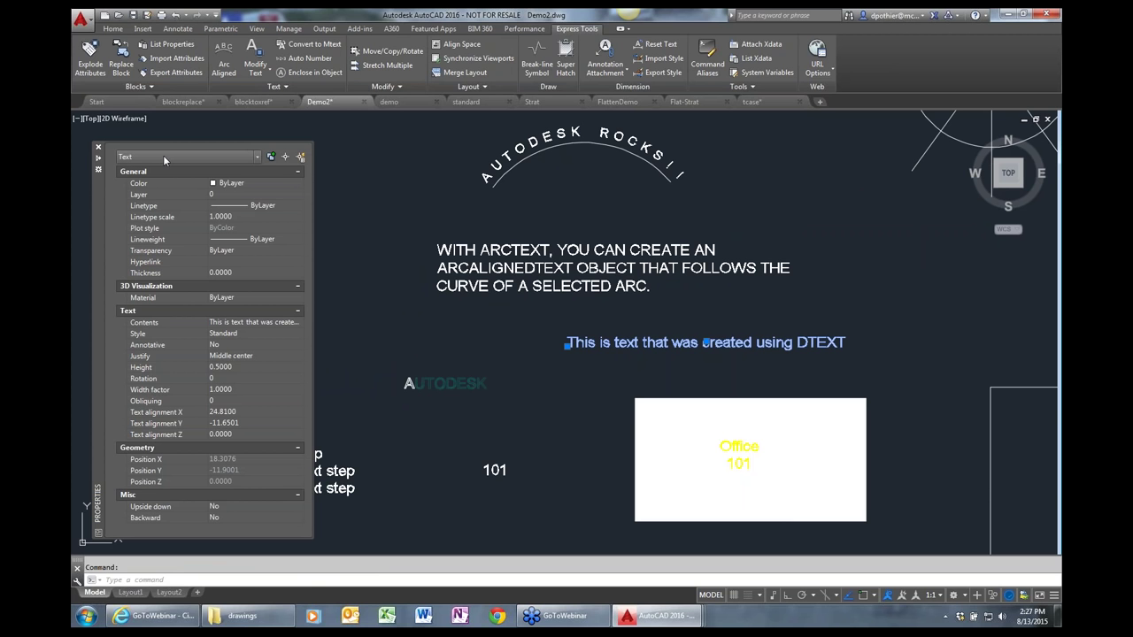
key(Escape)
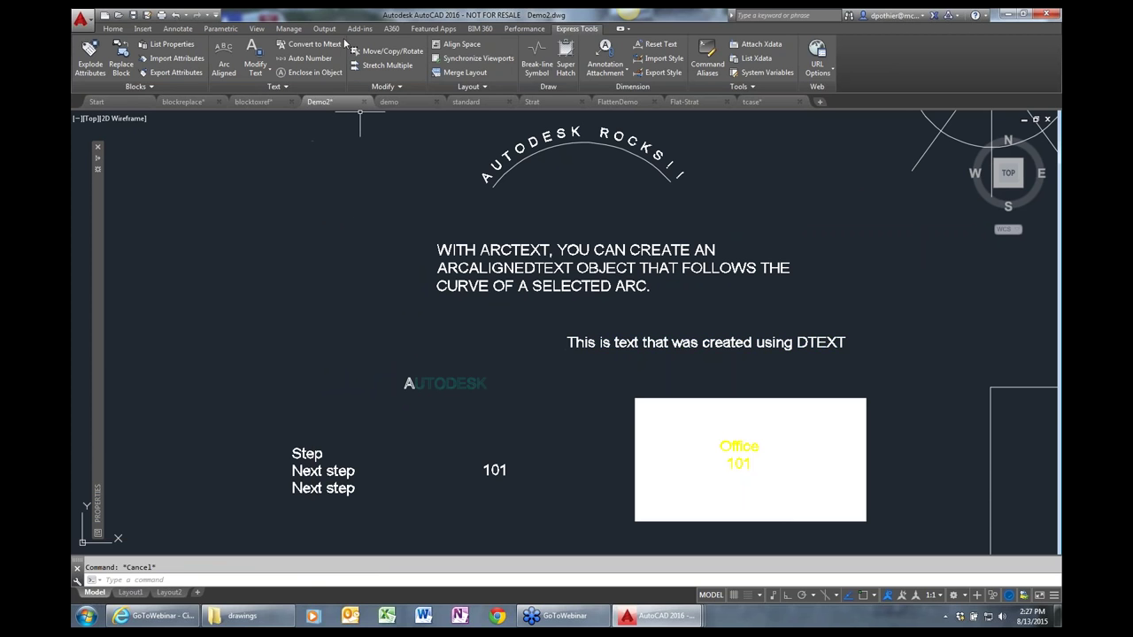
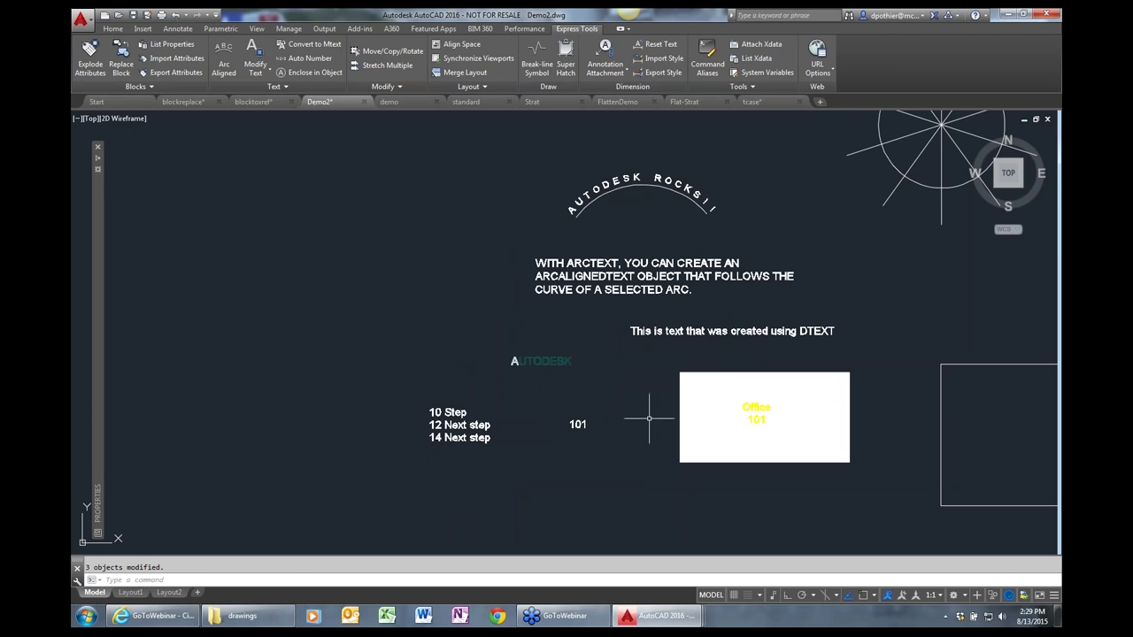
- Start Text Mask for the room label in the white rectangle and set the mask type to Wipeout
text(z)
key(Return)
click(663, 475)
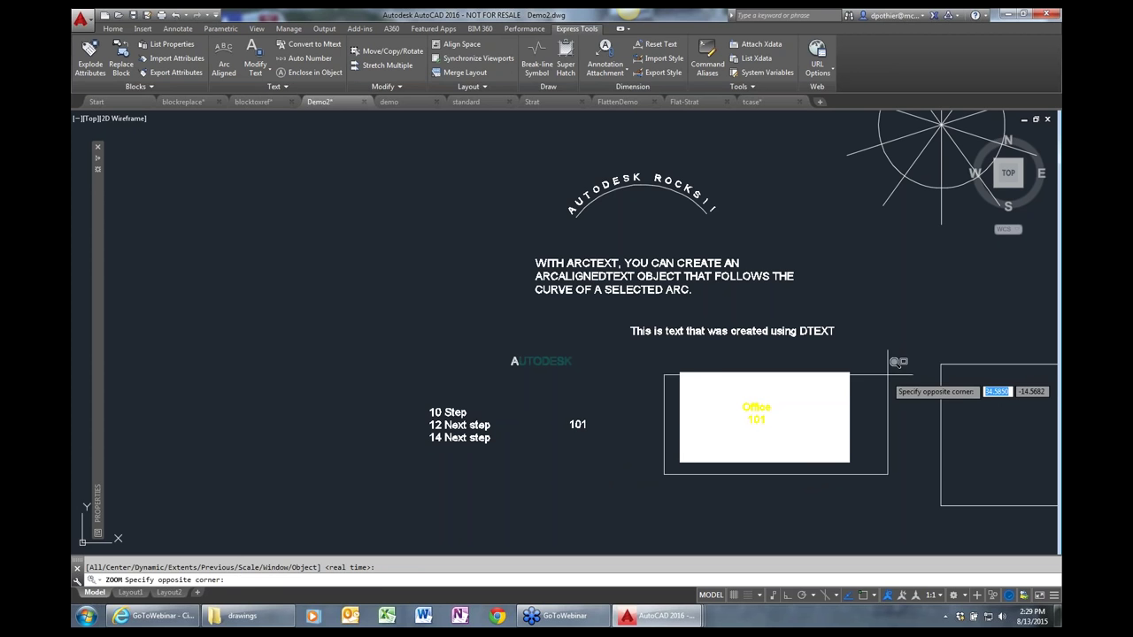
scroll(892, 354, up, 1)
click(893, 354)
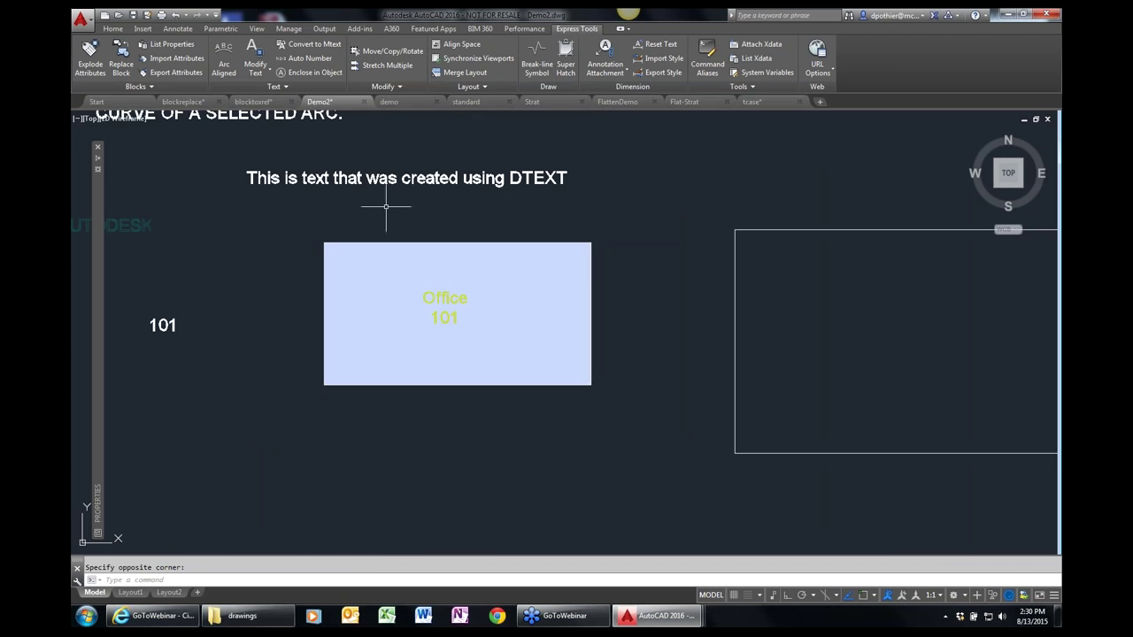
click(266, 75)
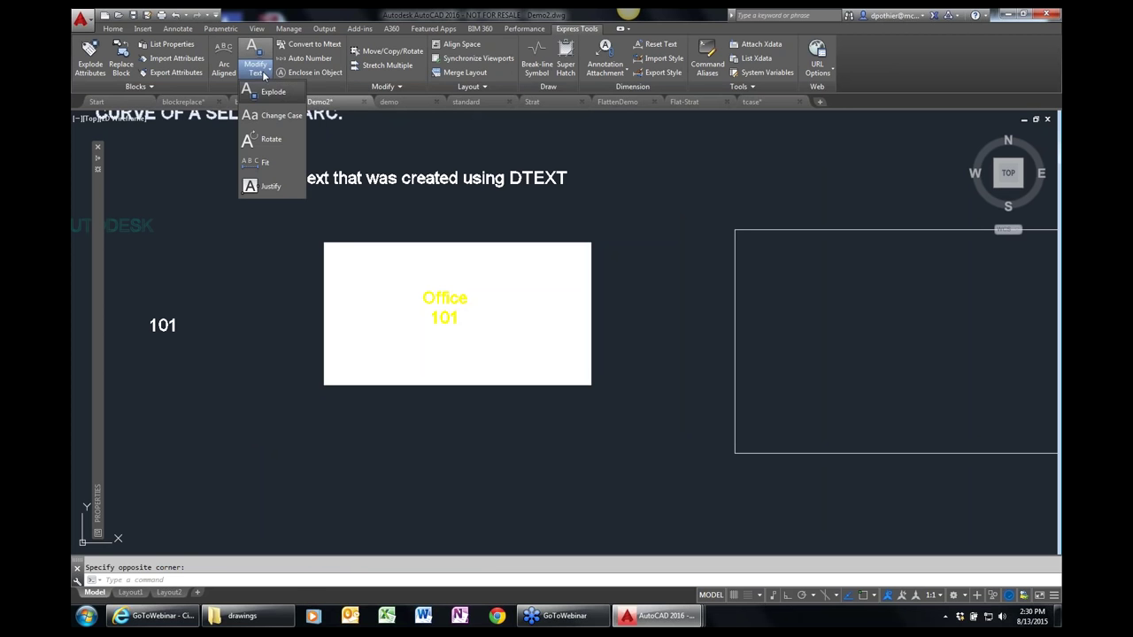
click(282, 86)
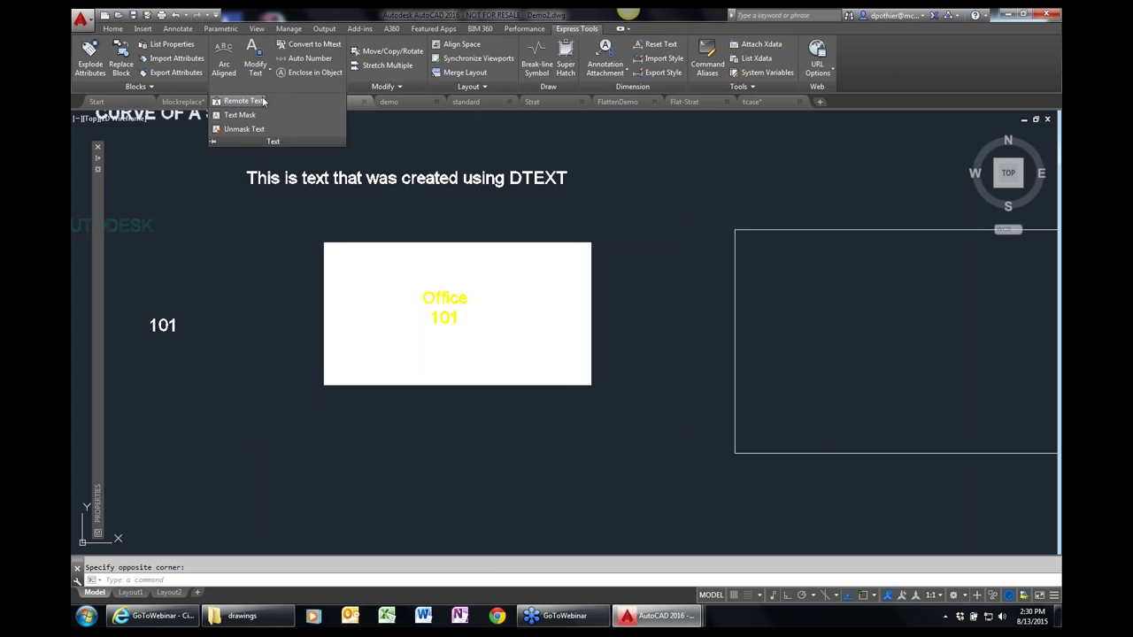
click(262, 160)
click(262, 159)
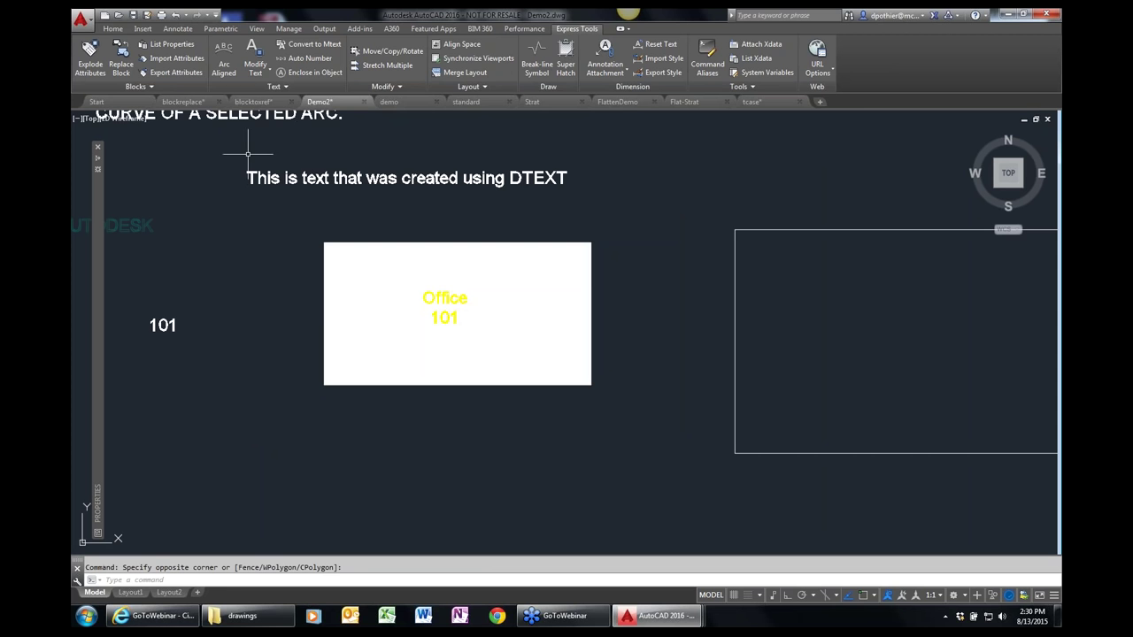
click(290, 84)
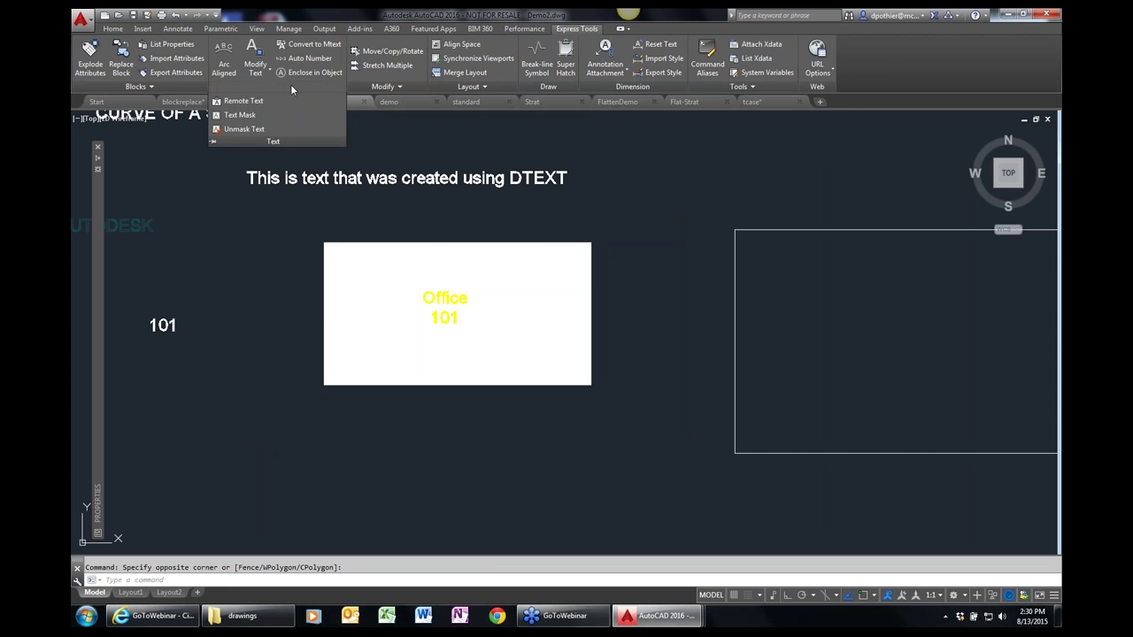
click(240, 118)
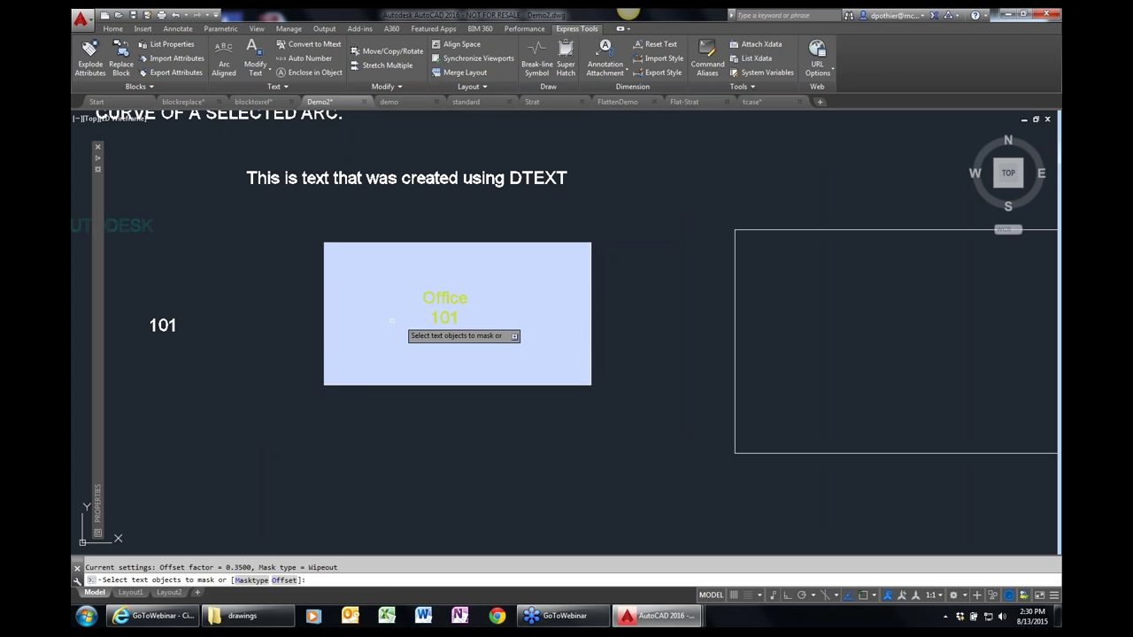
click(251, 579)
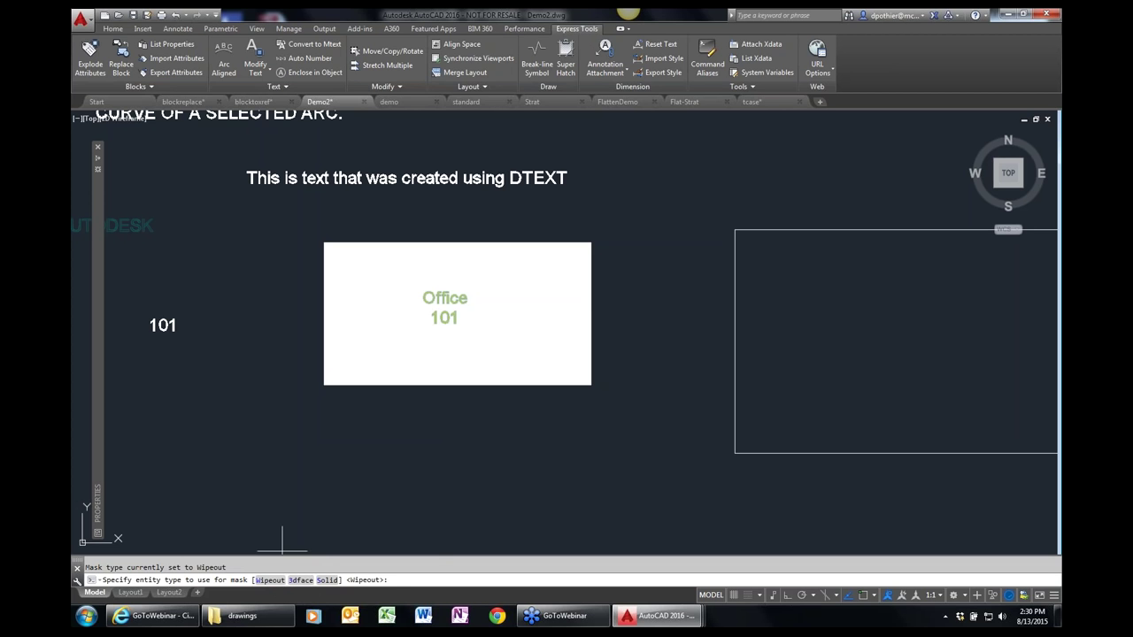
key(Down)
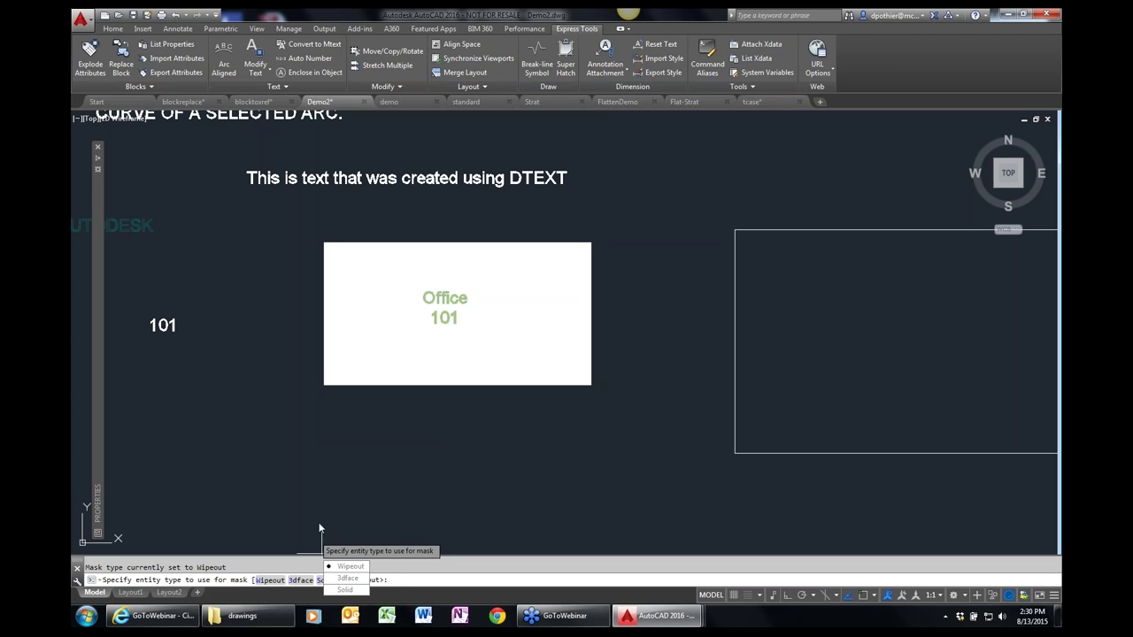
click(348, 566)
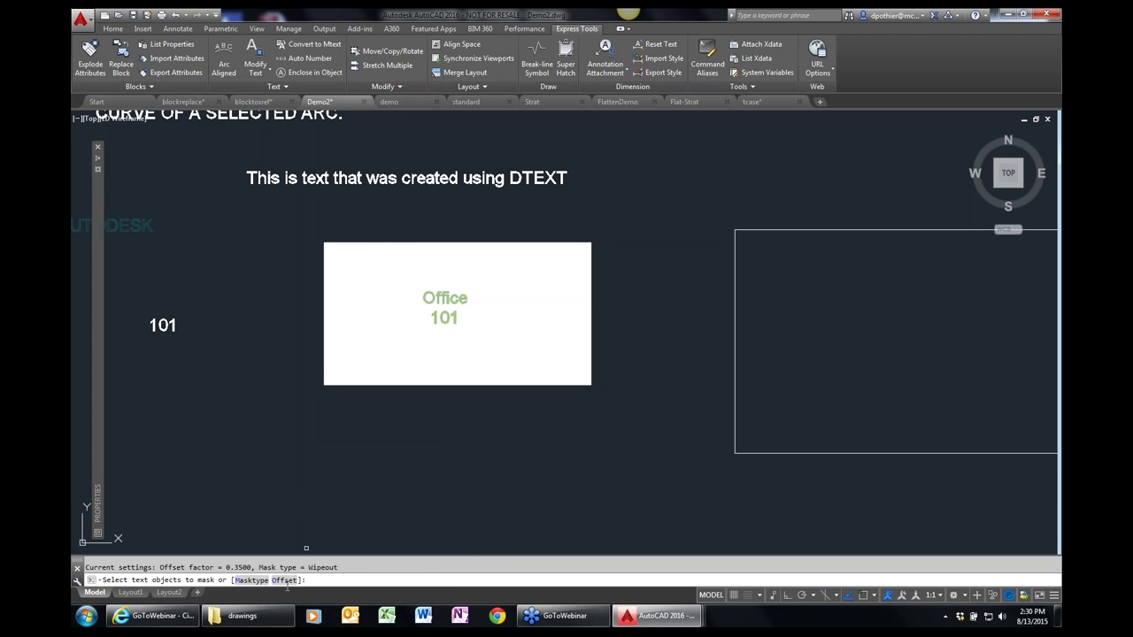
- Mask the Office and 101 texts inside the white rectangle
scroll(308, 516, down, 8)
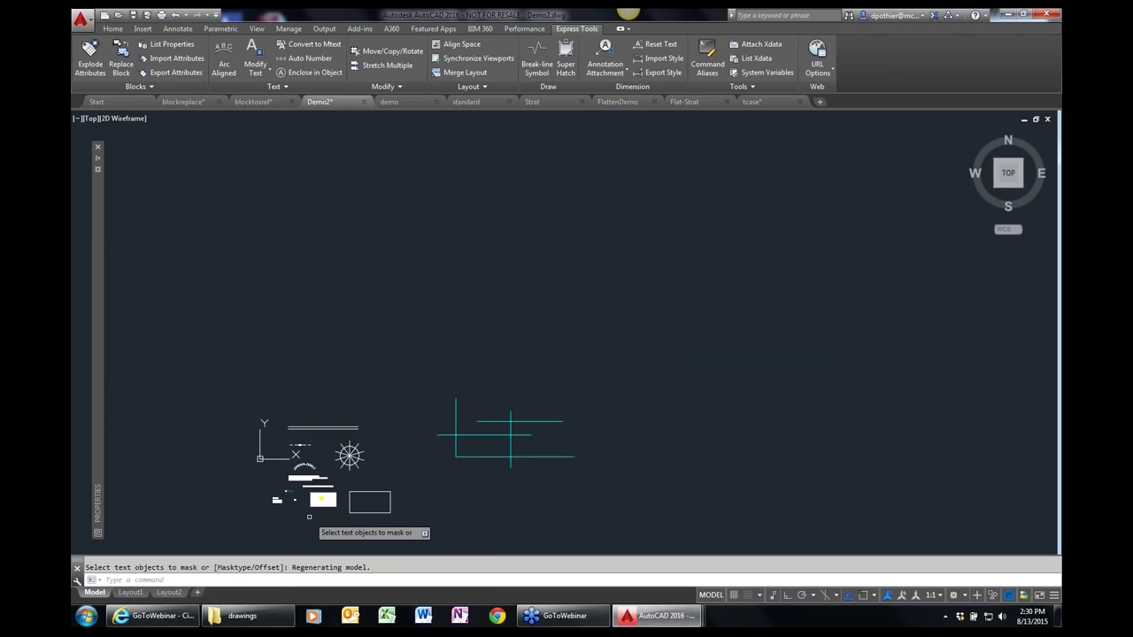
scroll(314, 514, up, 5)
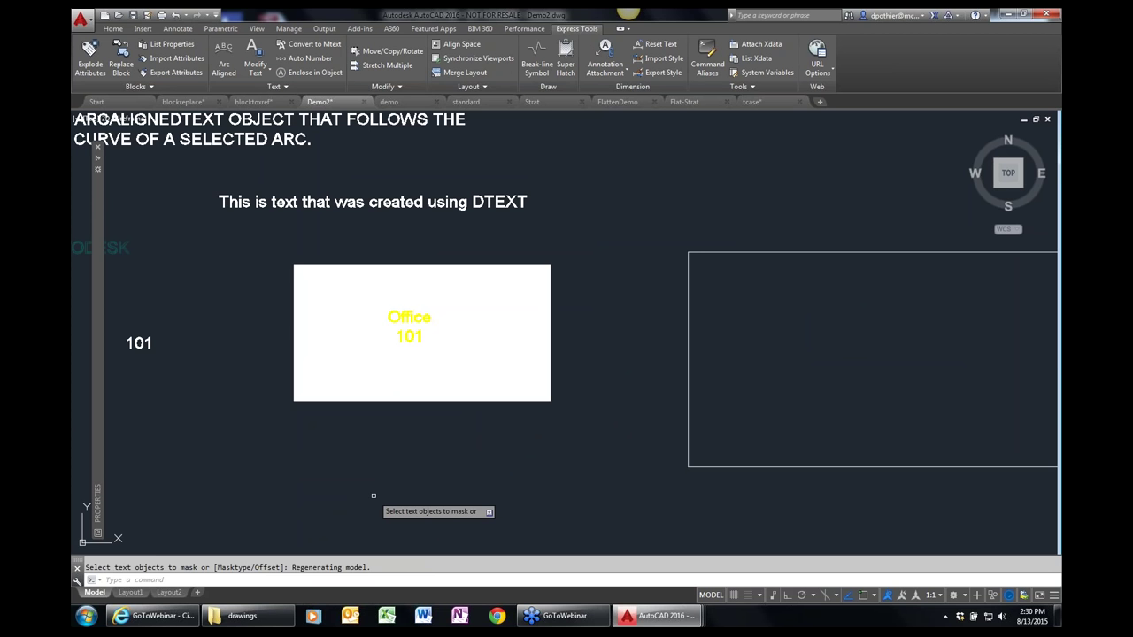
key(Return)
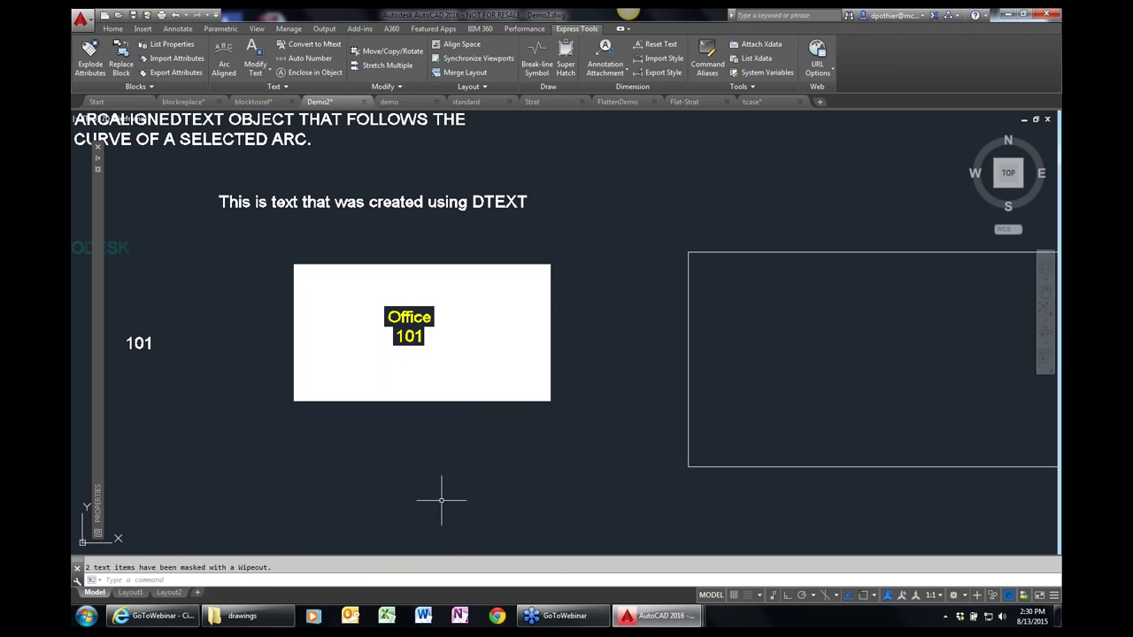
- Enclose the three-line ARCTEXT paragraph in a variable-size rectangle using an offset factor of 0.35
text(p)
key(Return)
drag(353, 422, 501, 513)
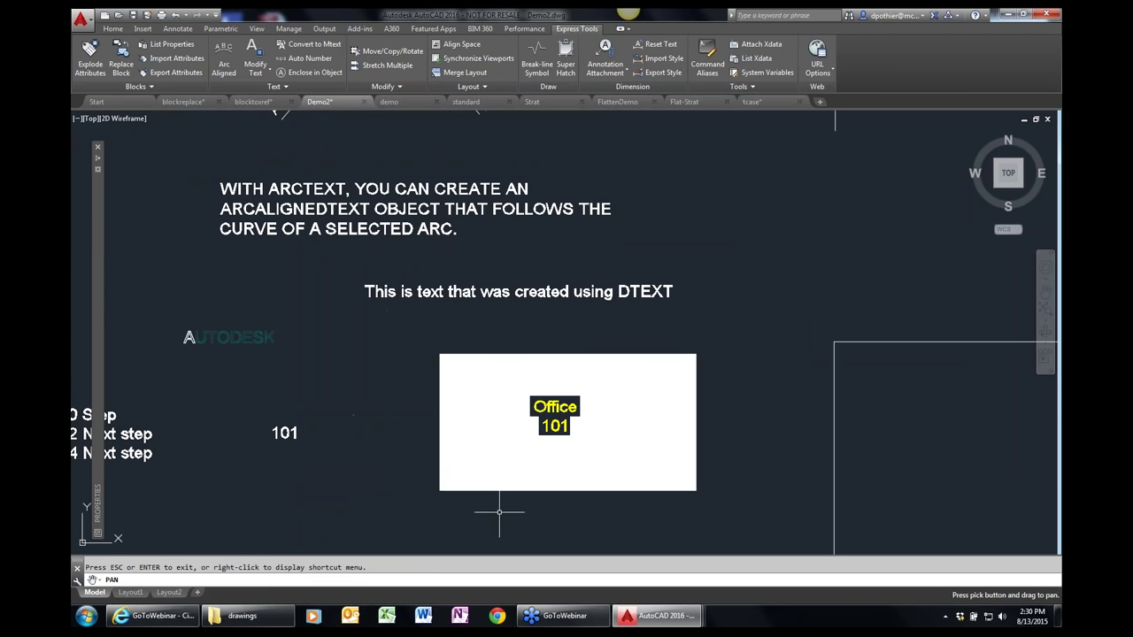
key(Escape)
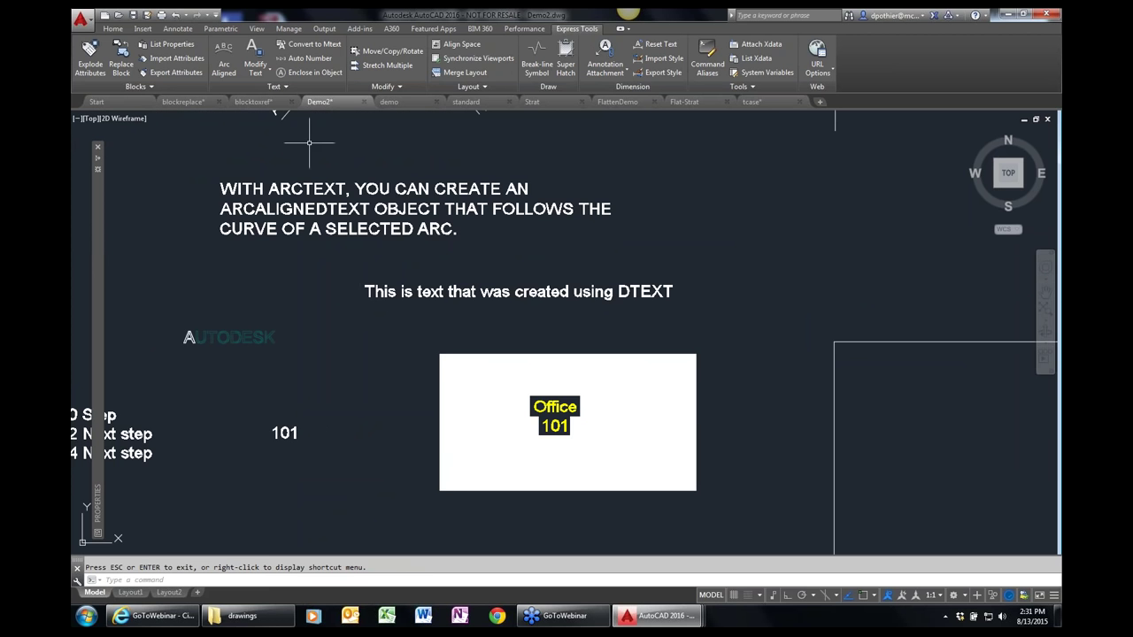
click(320, 76)
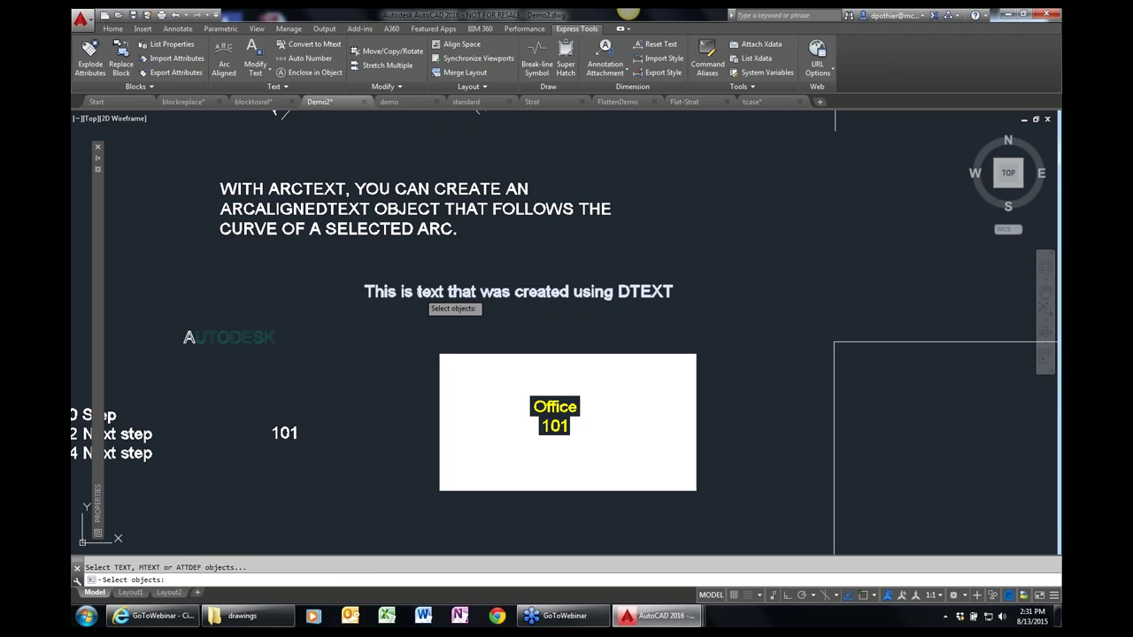
click(296, 209)
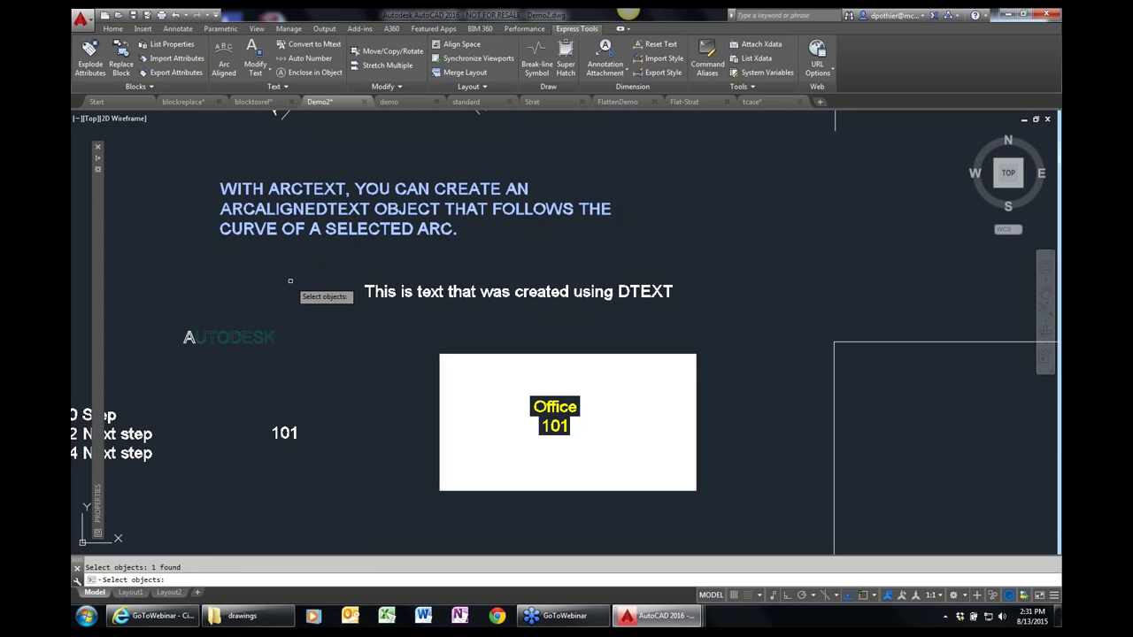
key(Return)
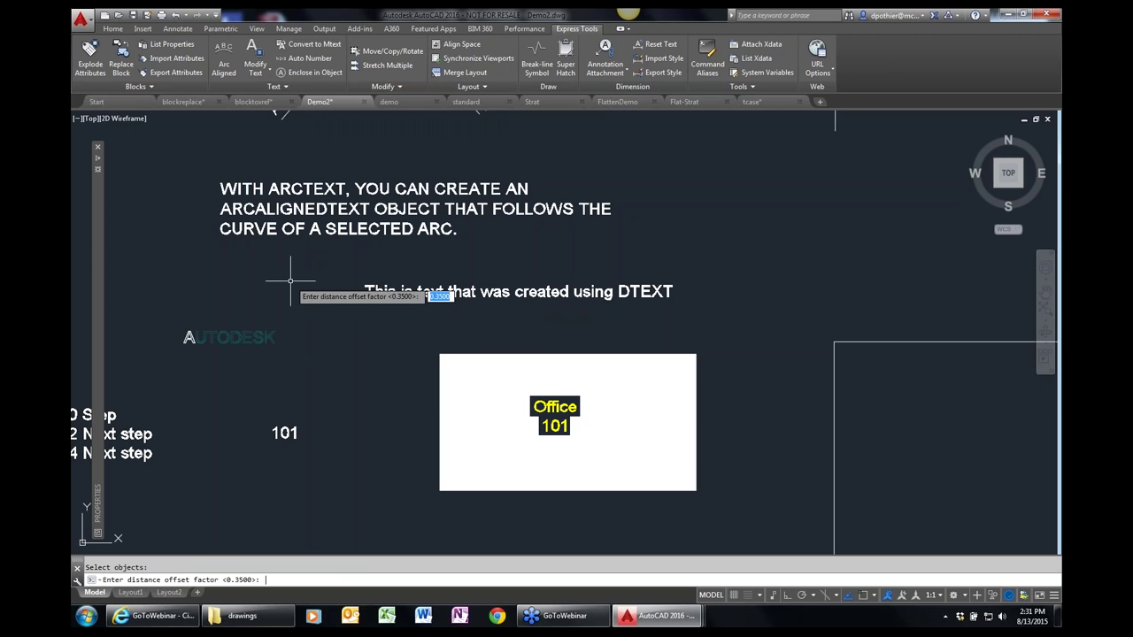
key(Return)
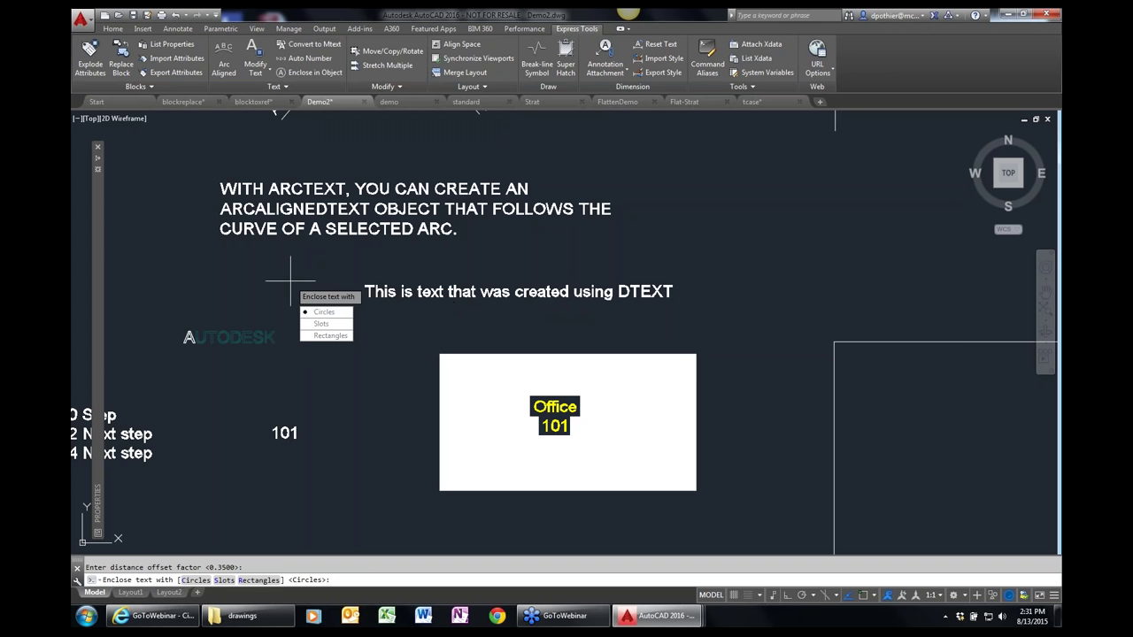
click(332, 336)
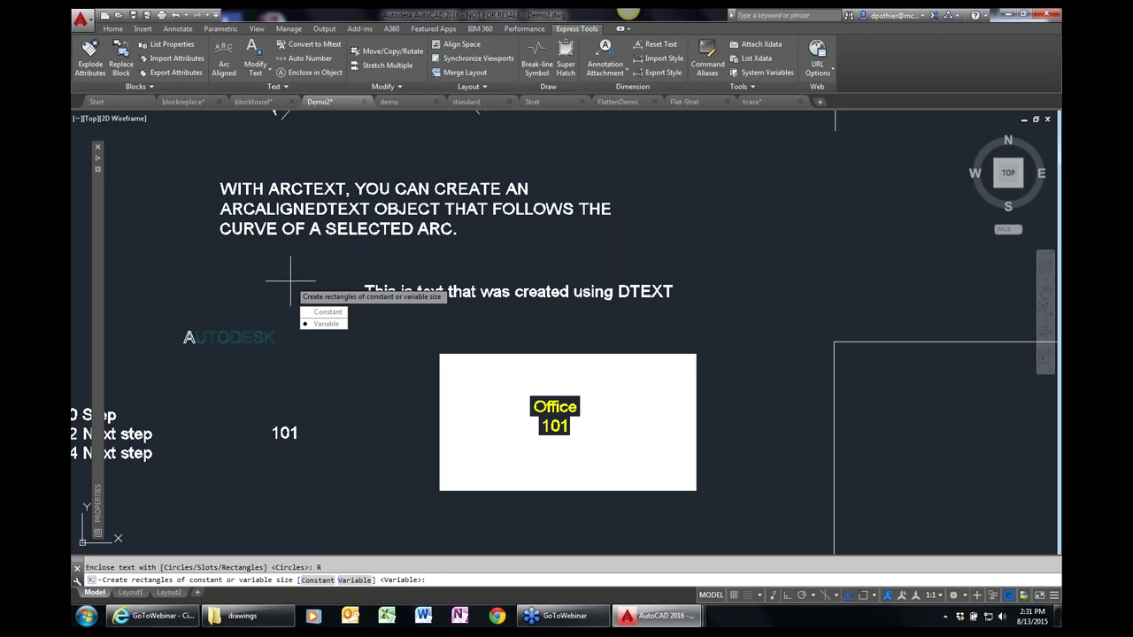
key(Return)
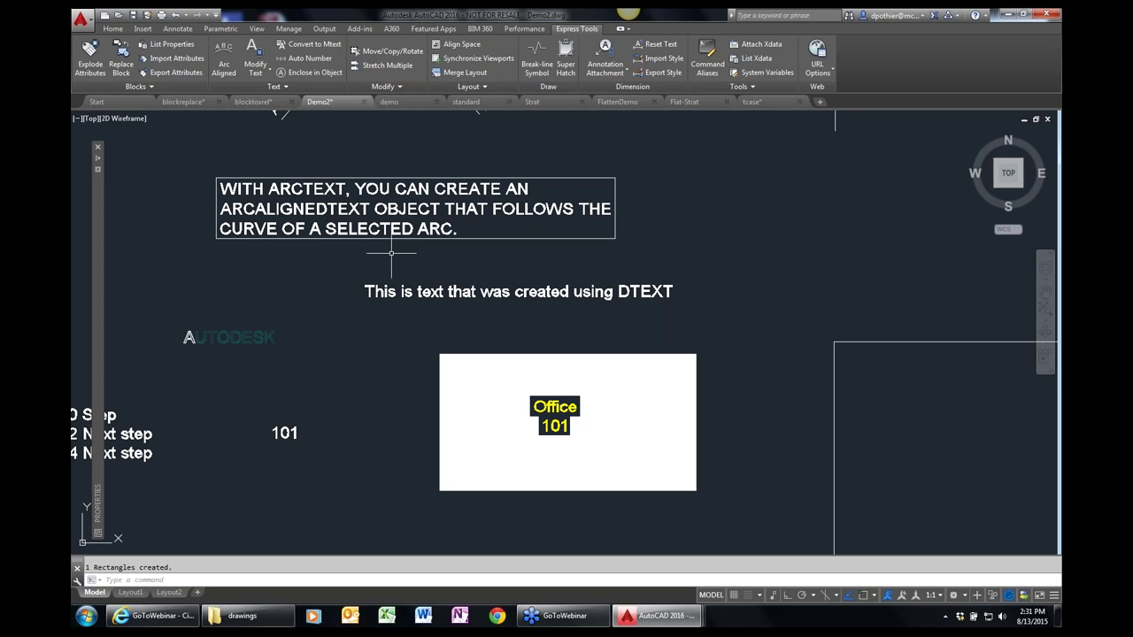
- Enclose the text line "This is text that was created using DTEXT" in a variable-size slot with offset factor 0.35
key(Return)
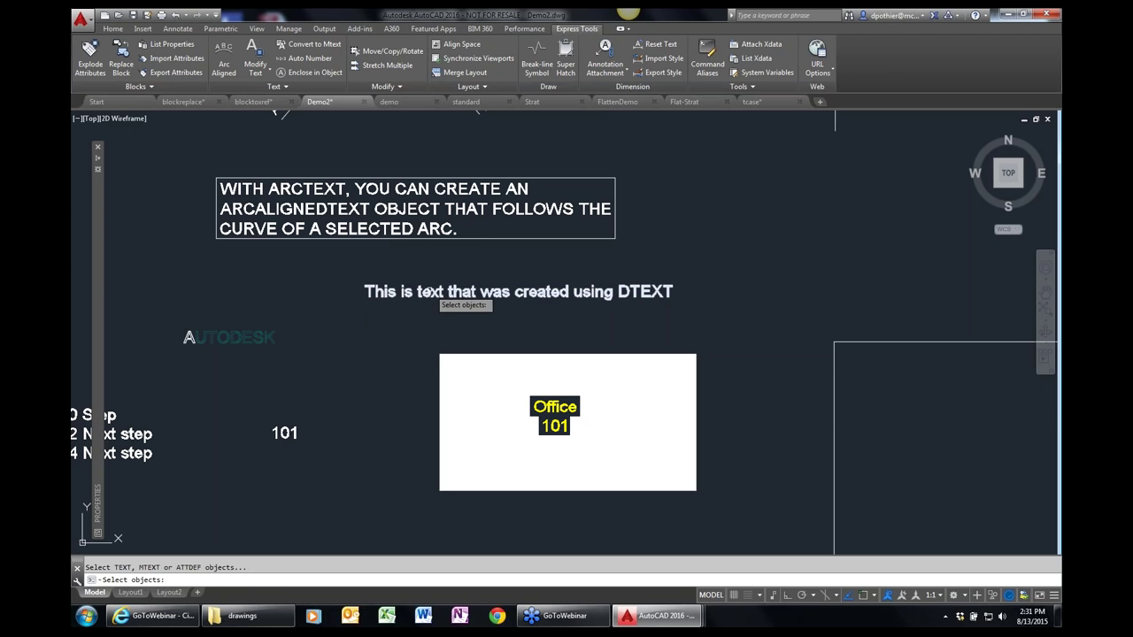
click(431, 288)
key(Return)
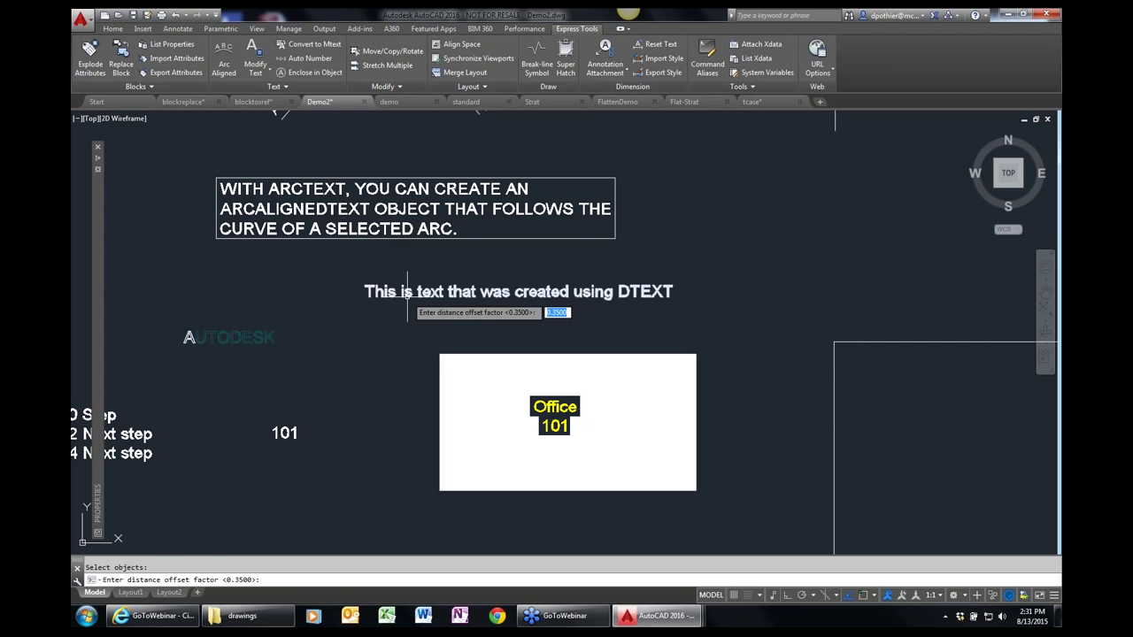
key(Return)
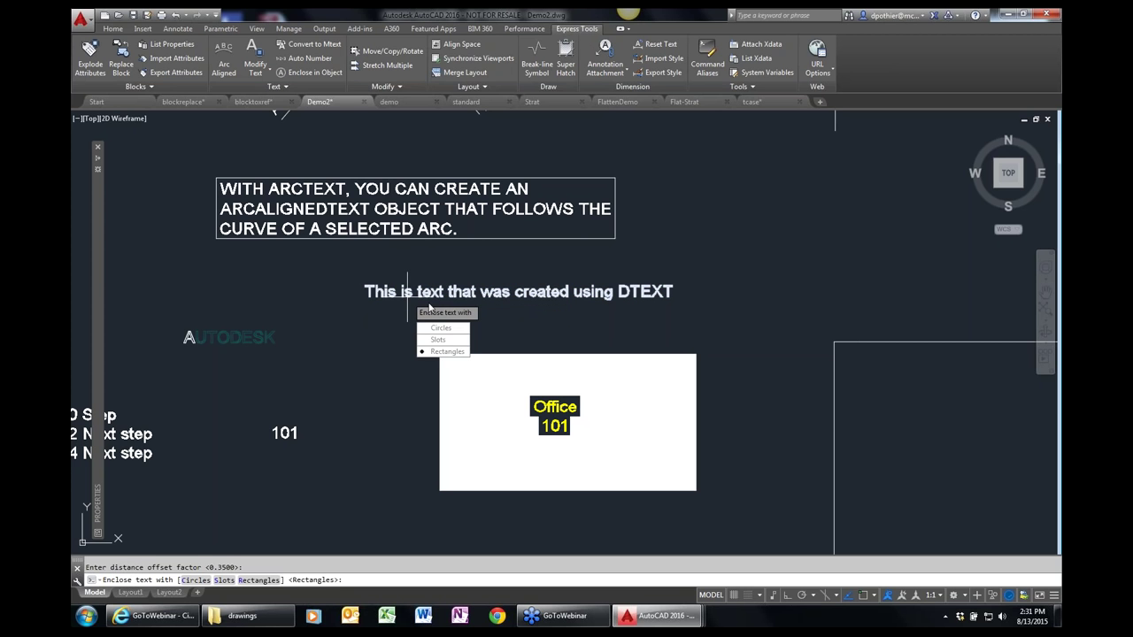
click(437, 340)
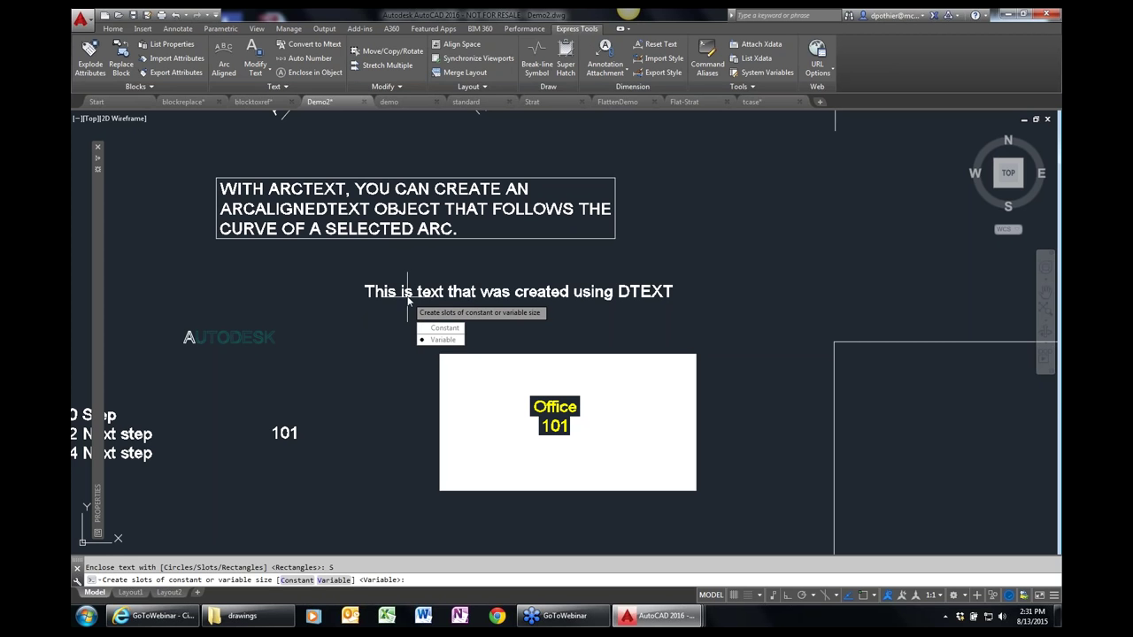
key(Return)
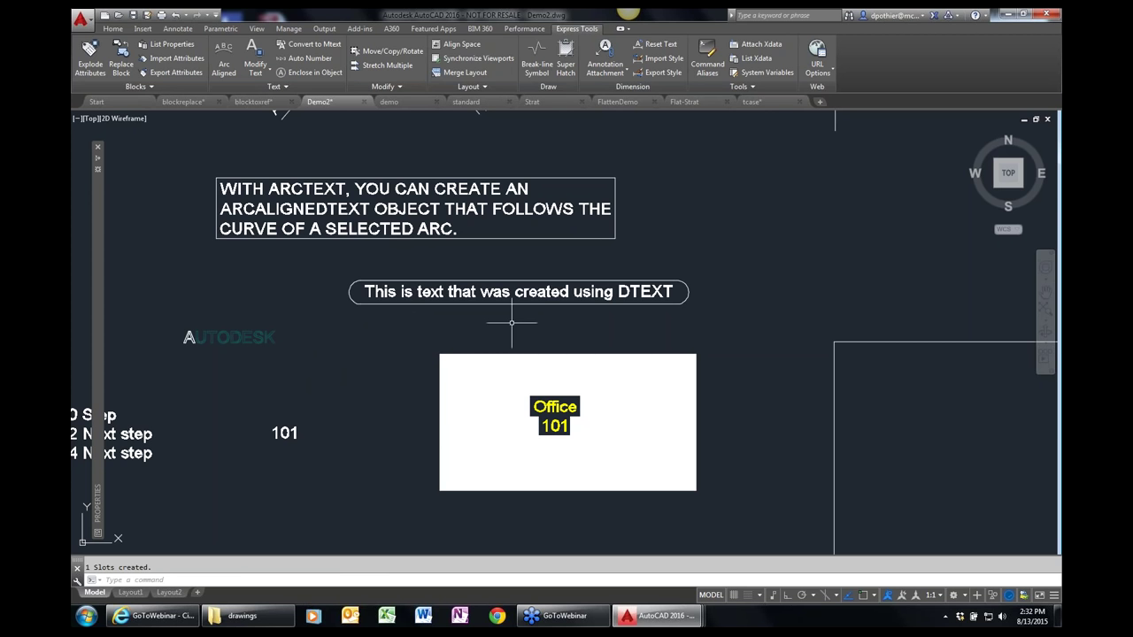
- Enclose the standalone 101 text beside the white rectangle in a circle with offset factor 0.35
mouse_move(516, 301)
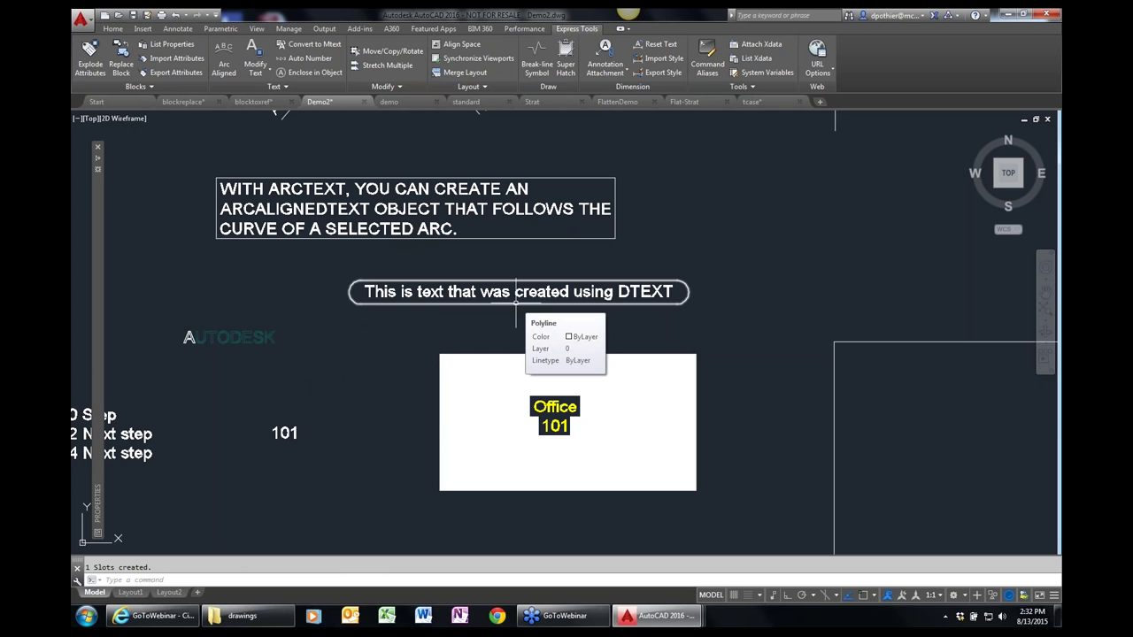
key(Return)
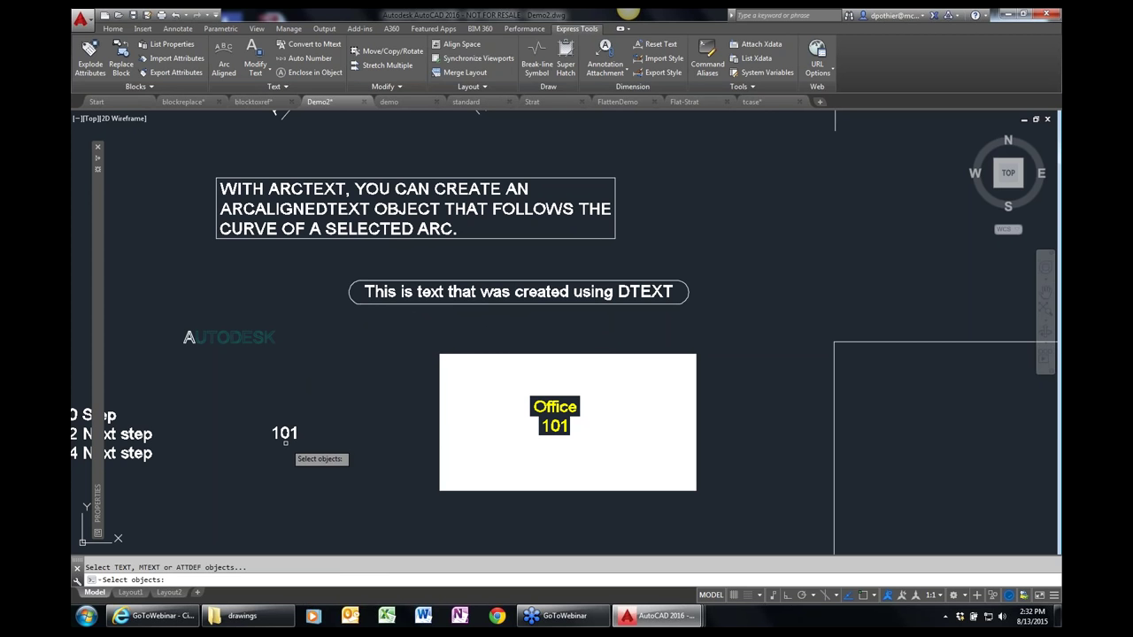
click(285, 434)
key(Return)
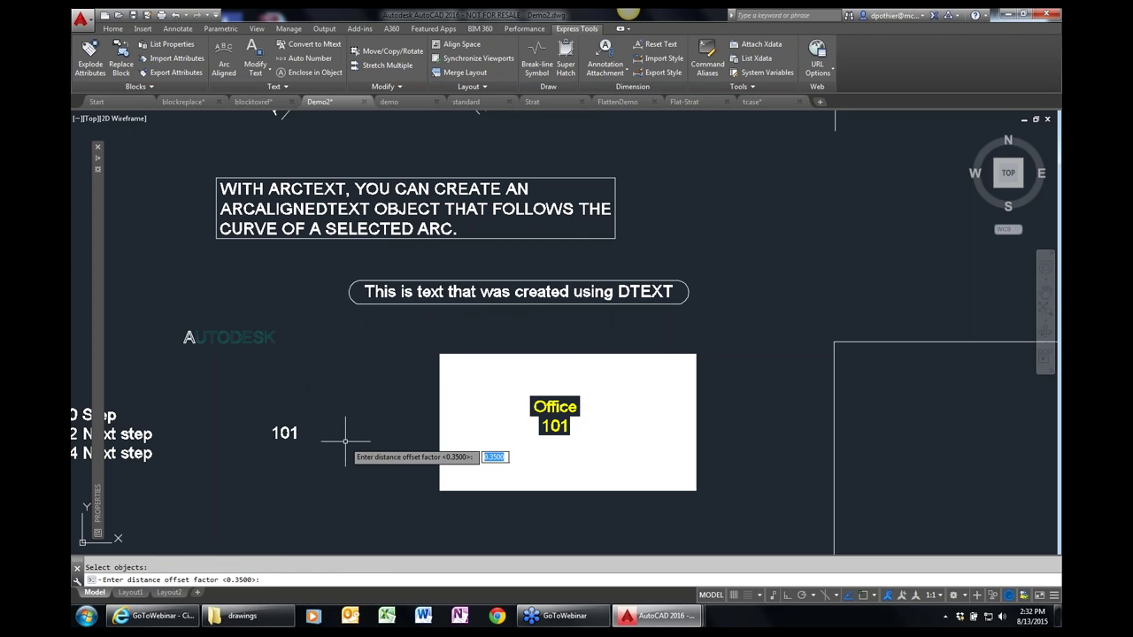
key(Return)
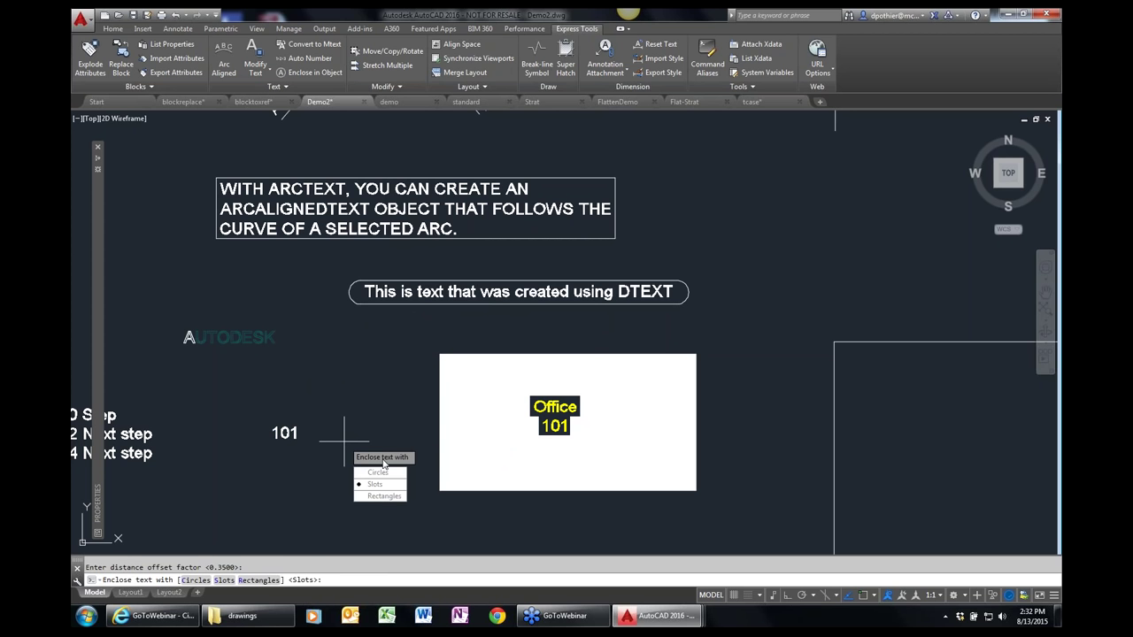
text(c)
key(Return)
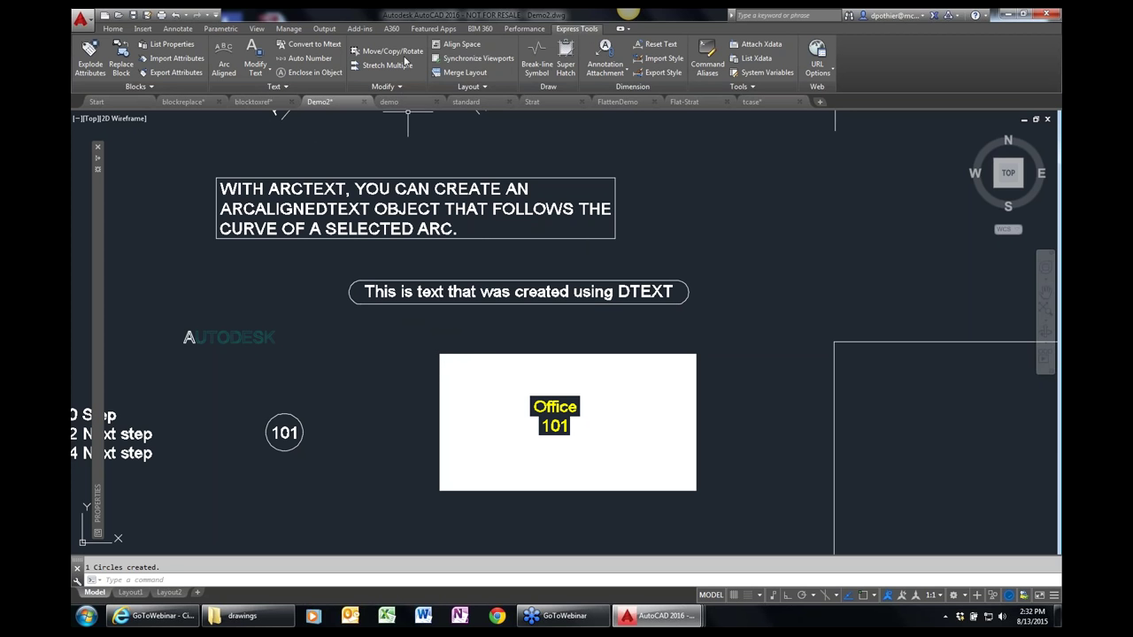
- Switch to the demo drawing and frame a close view of the offices tagged 104 to 106
click(399, 102)
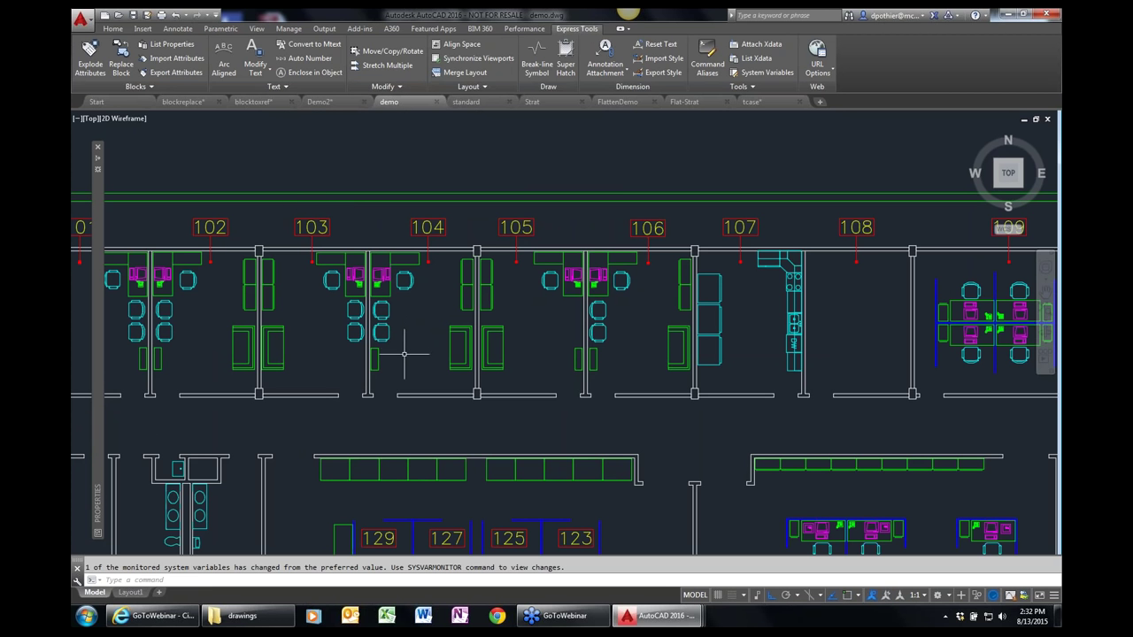
text(z)
key(Return)
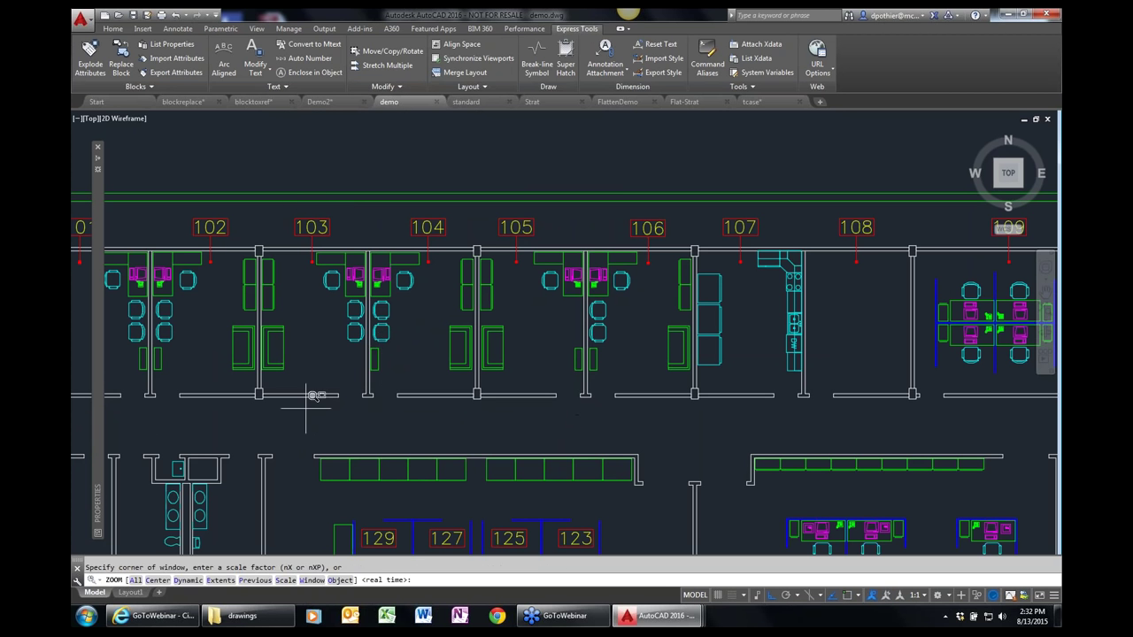
click(305, 408)
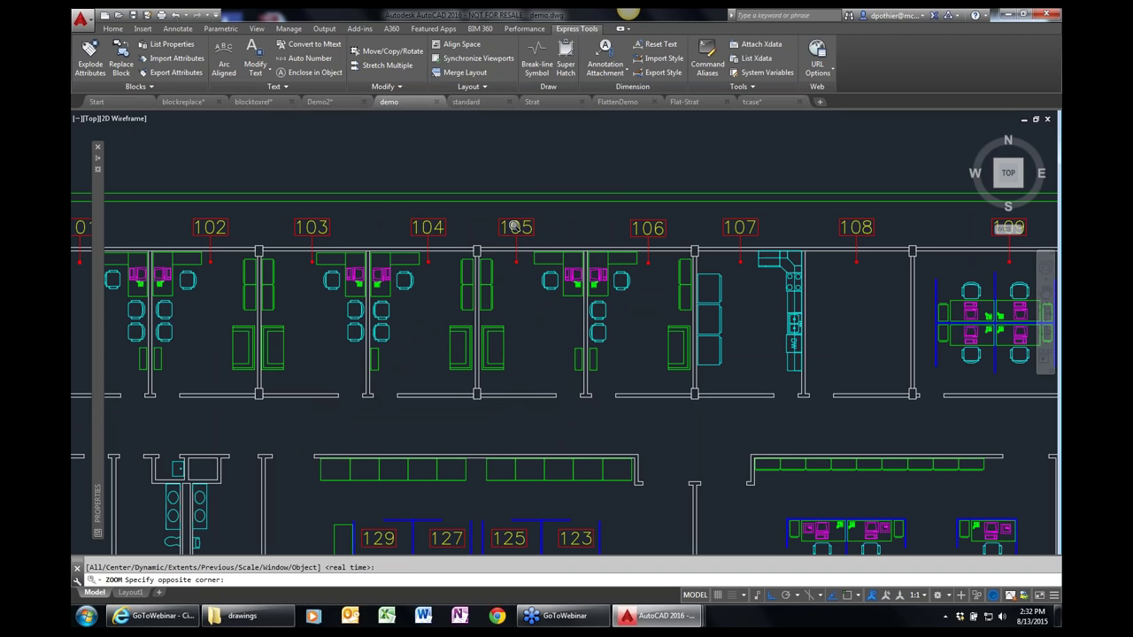
click(513, 226)
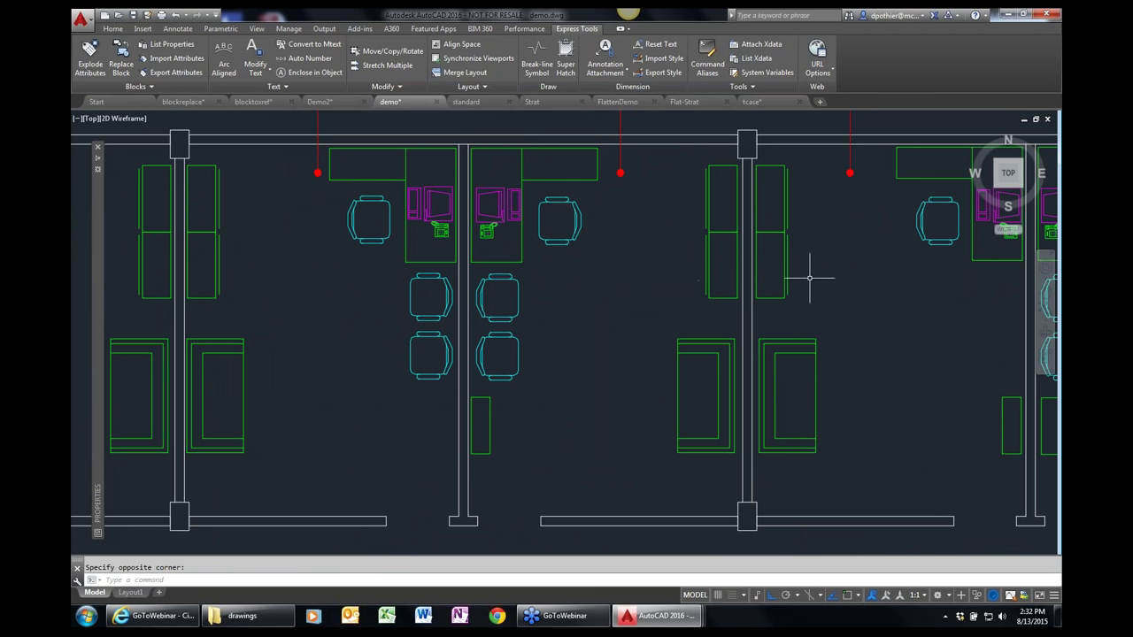
text(p)
key(Return)
drag(824, 284, 508, 283)
key(Escape)
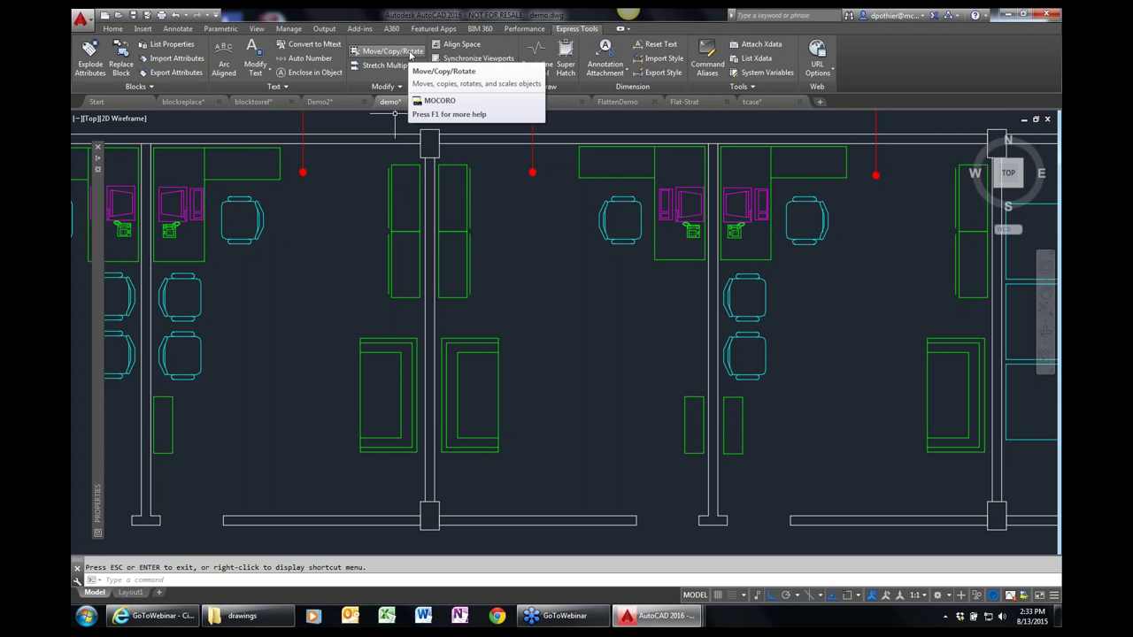
- Use Move/Copy/Rotate with Ortho off to copy office 105's desk chair from its back edge to the partition wall below the desk
click(409, 55)
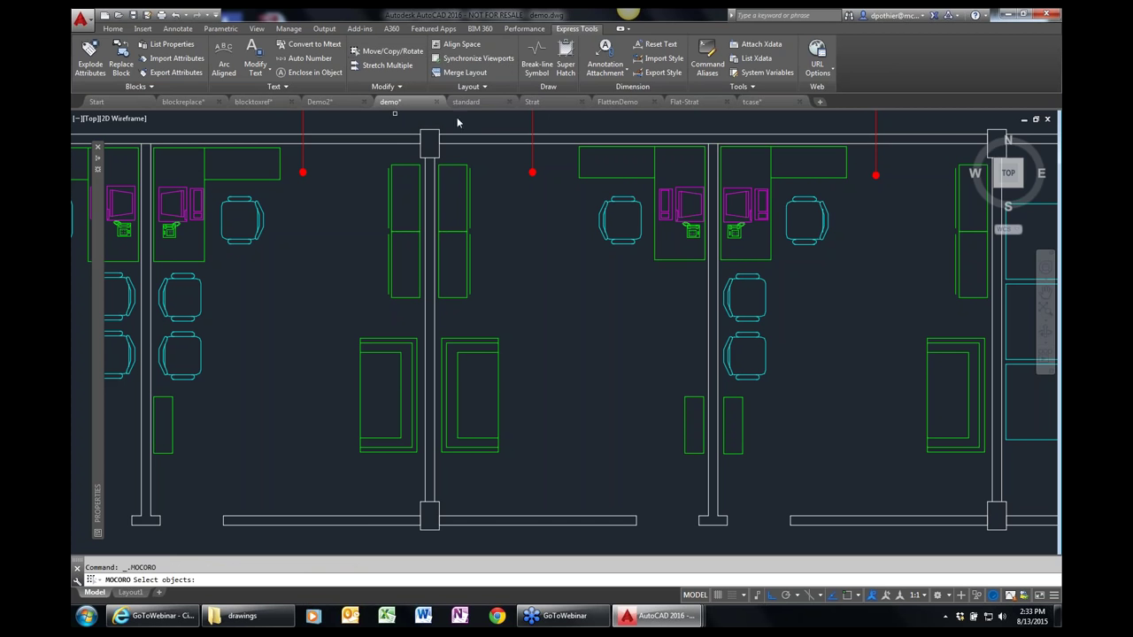
click(630, 239)
key(Return)
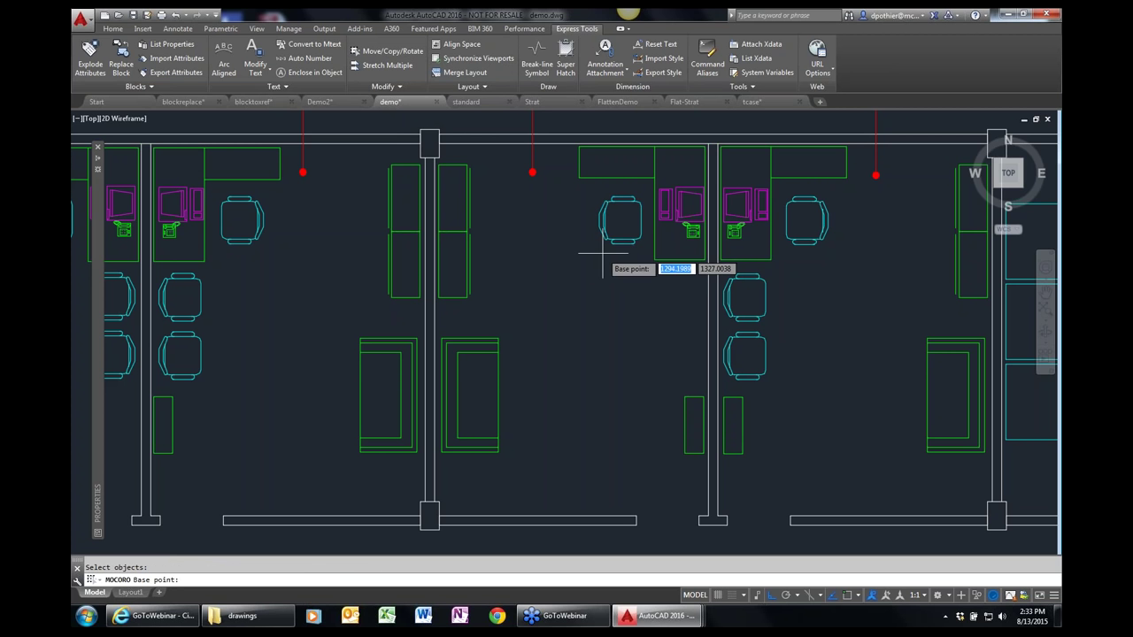
key(F3)
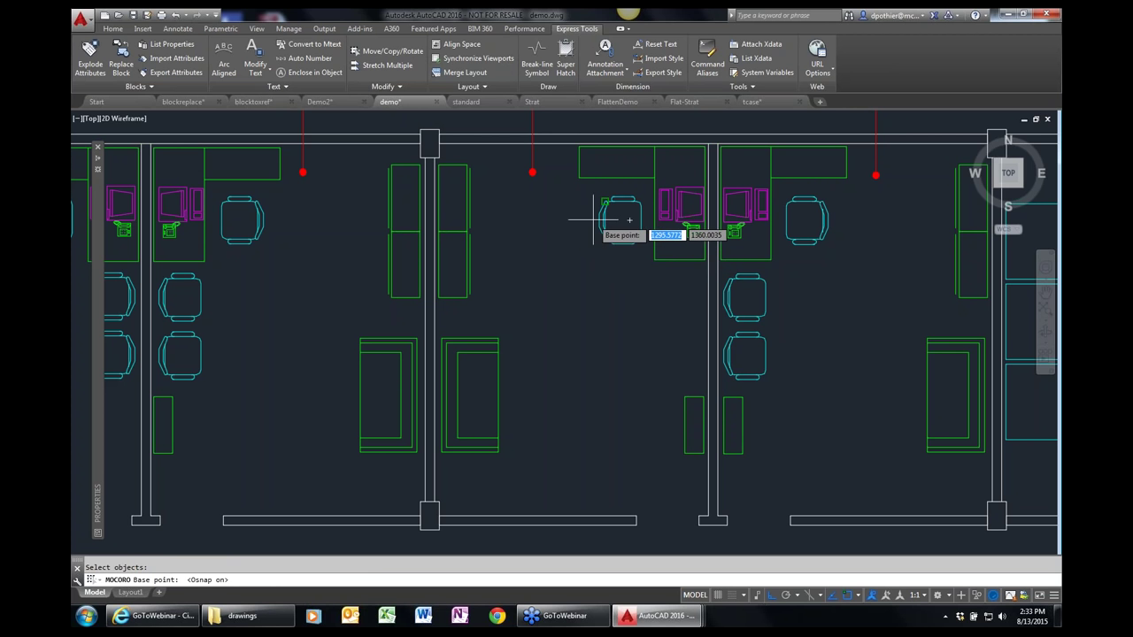
key(F3)
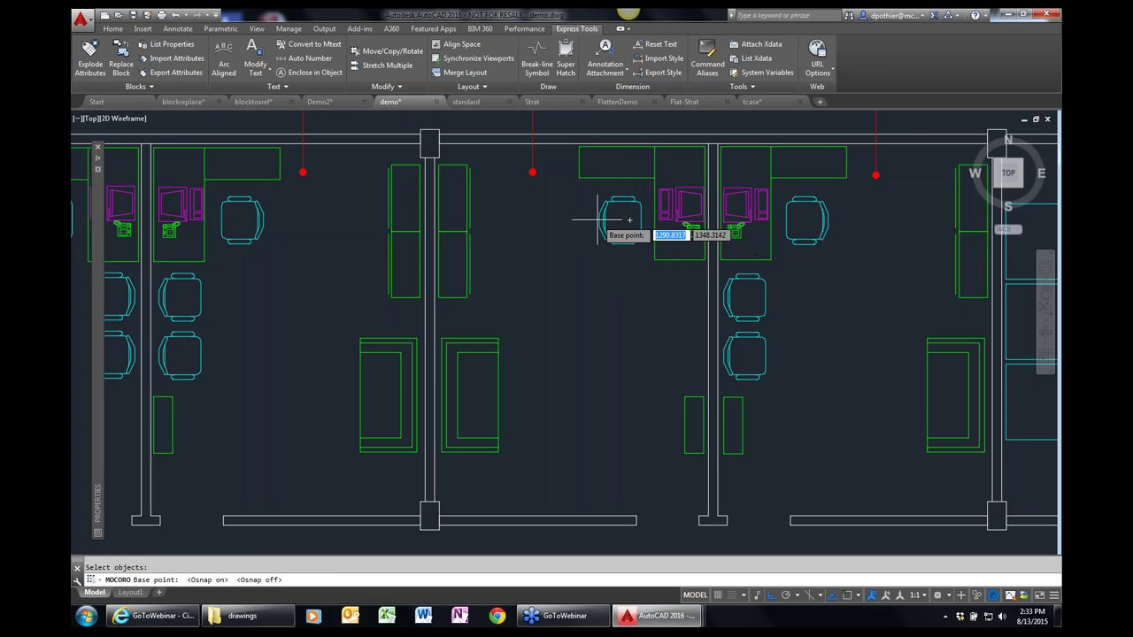
click(598, 220)
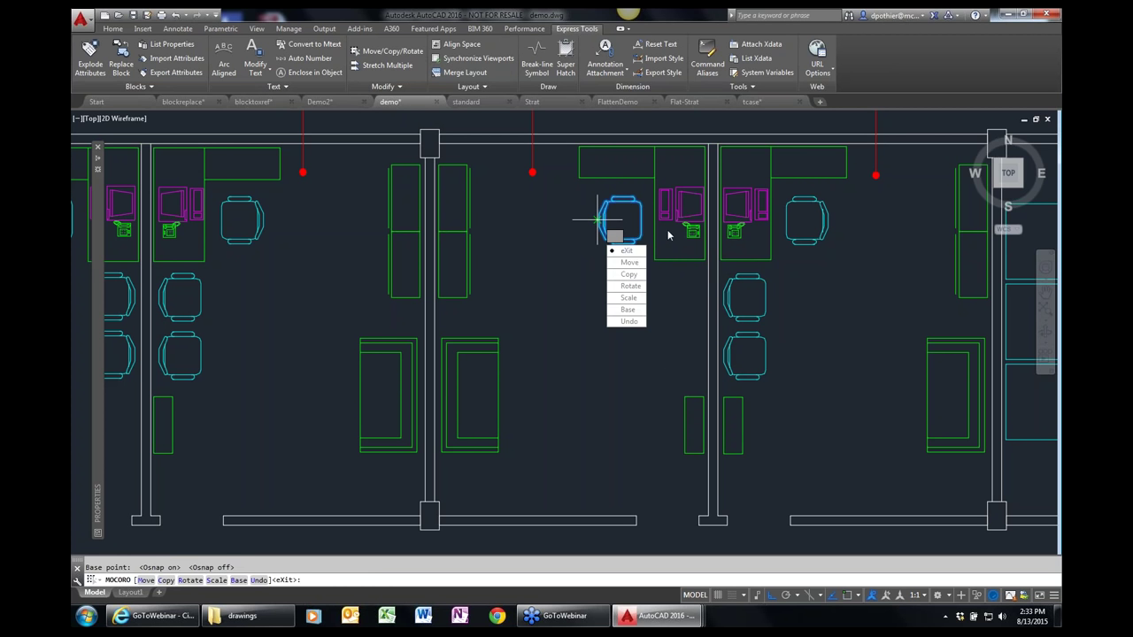
click(628, 276)
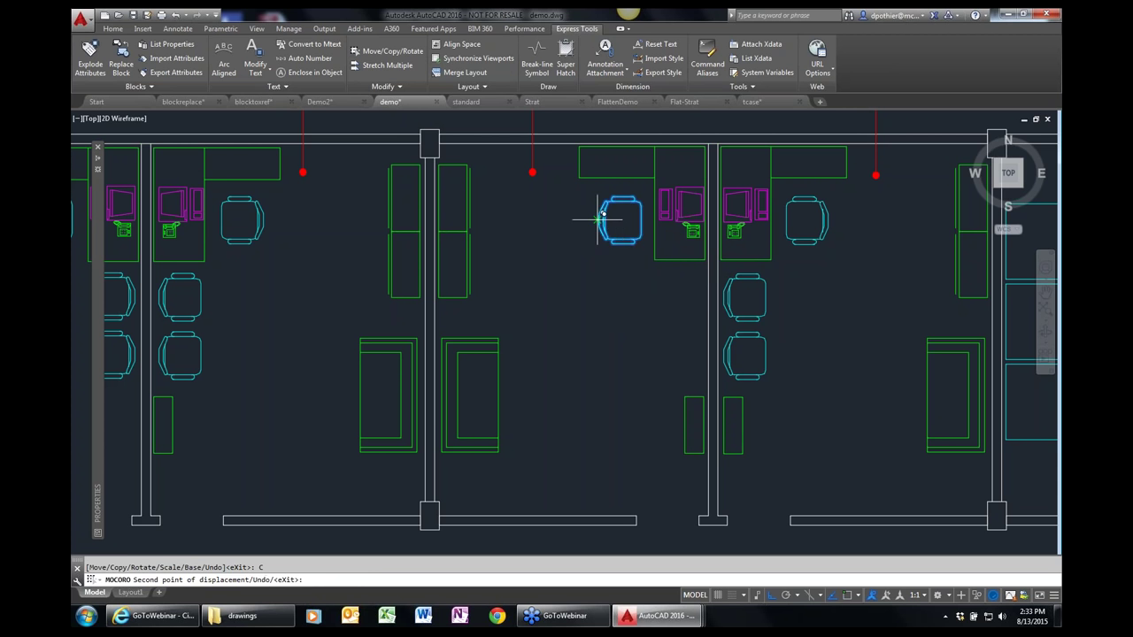
key(F8)
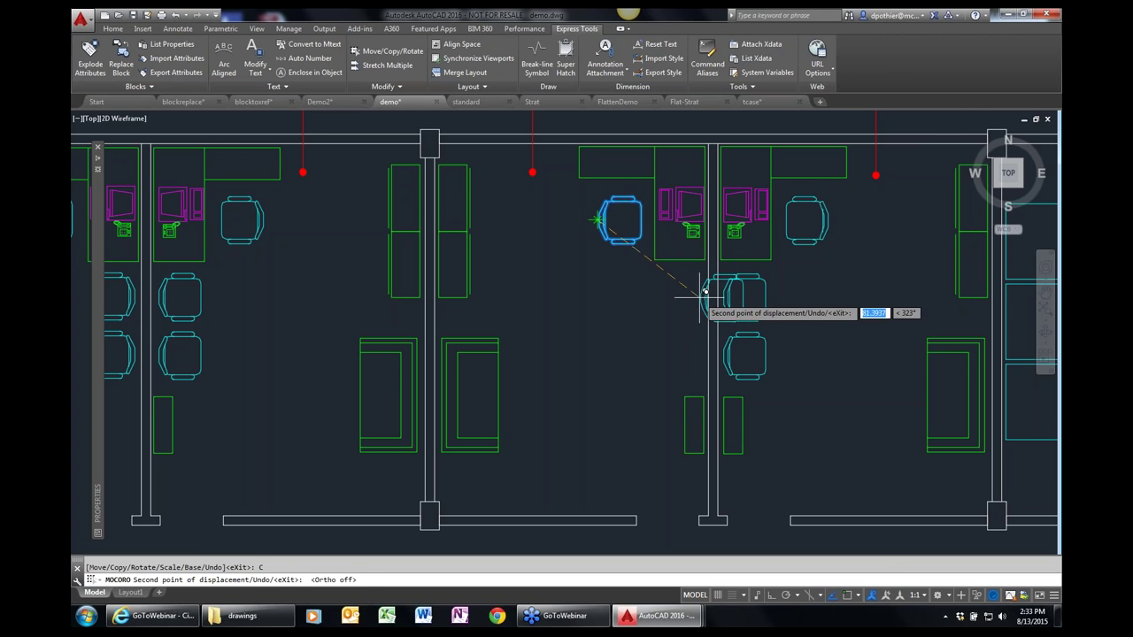
click(702, 292)
key(Return)
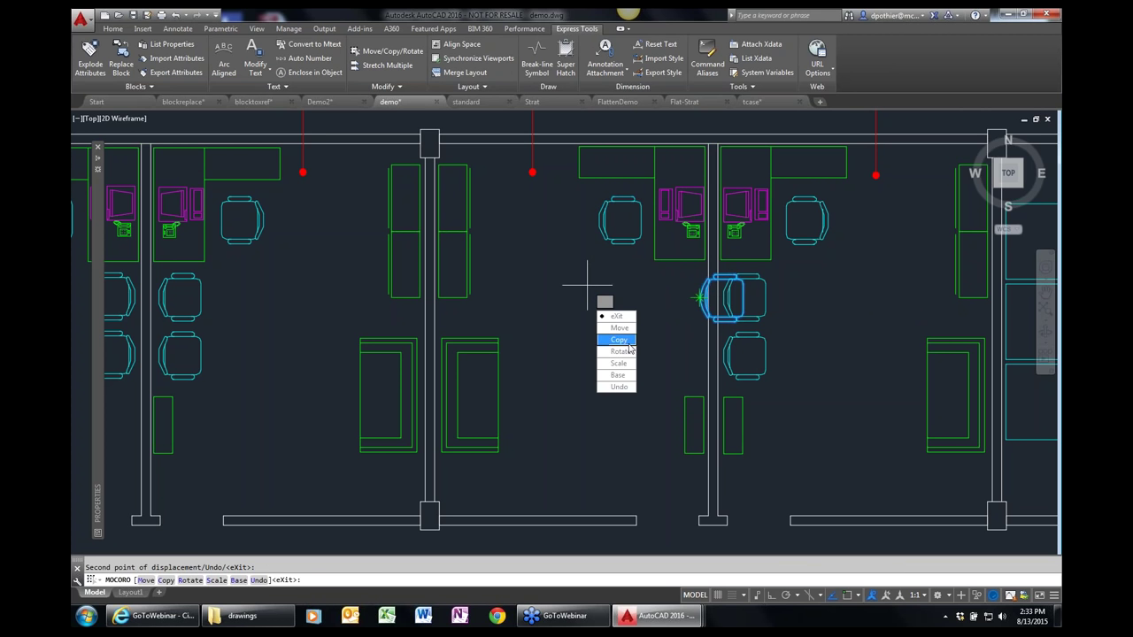
- Rotate the copied chair 180° about its base point with Ortho on, so its back faces the partition wall
text(R)
key(Return)
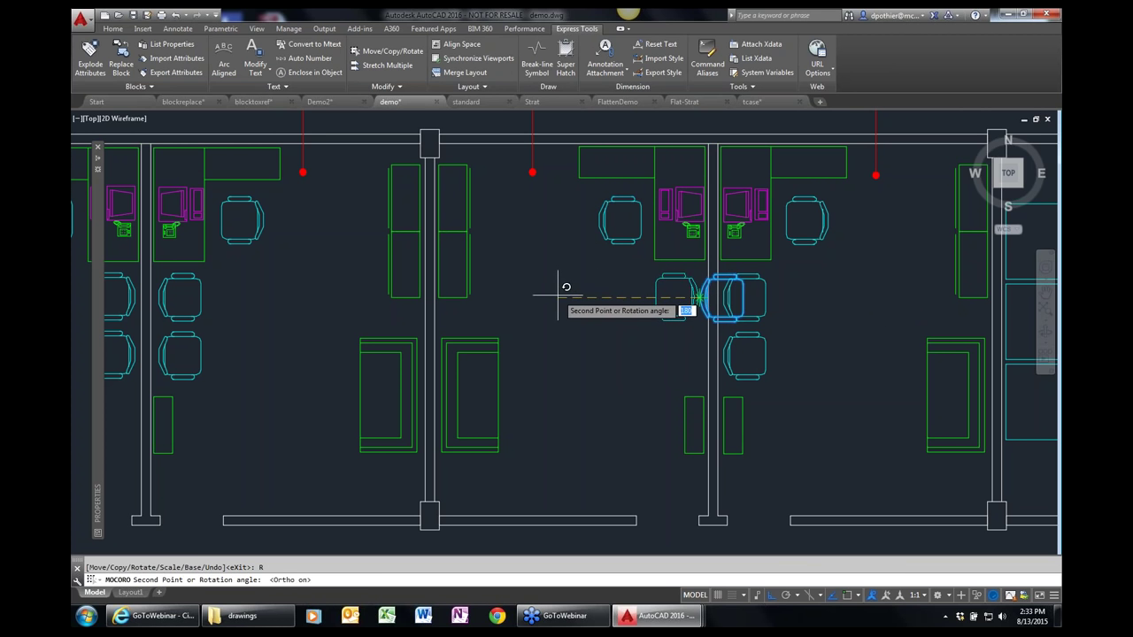
key(F8)
click(533, 290)
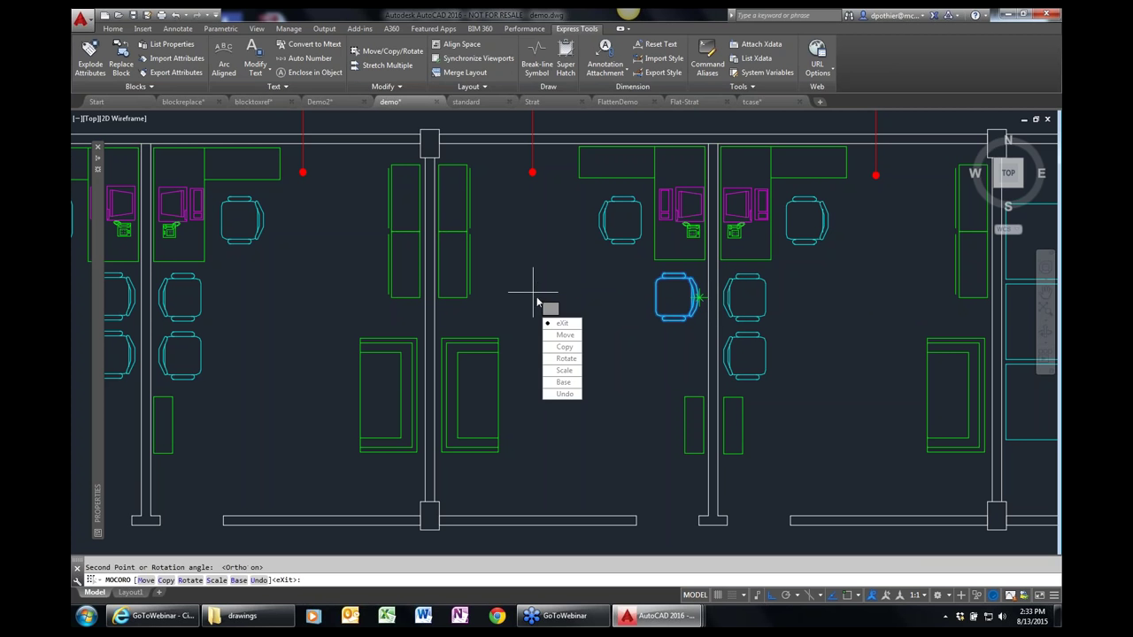
- Copy the rotated chair straight down along the partition wall, level with the lower chair in the neighbouring office
click(564, 347)
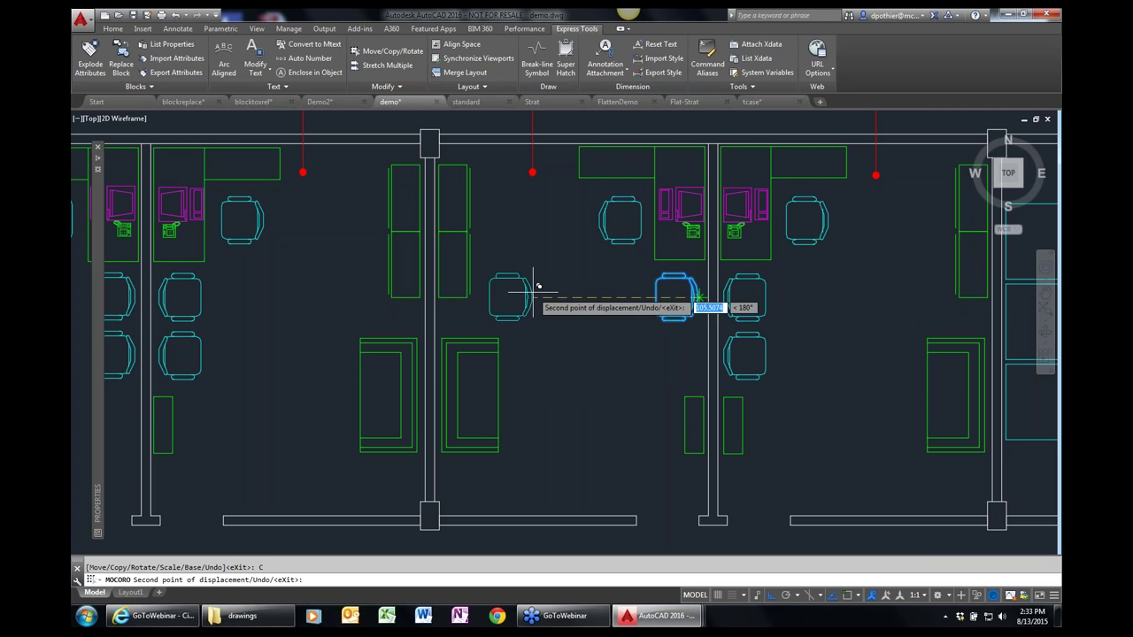
click(706, 353)
key(Return)
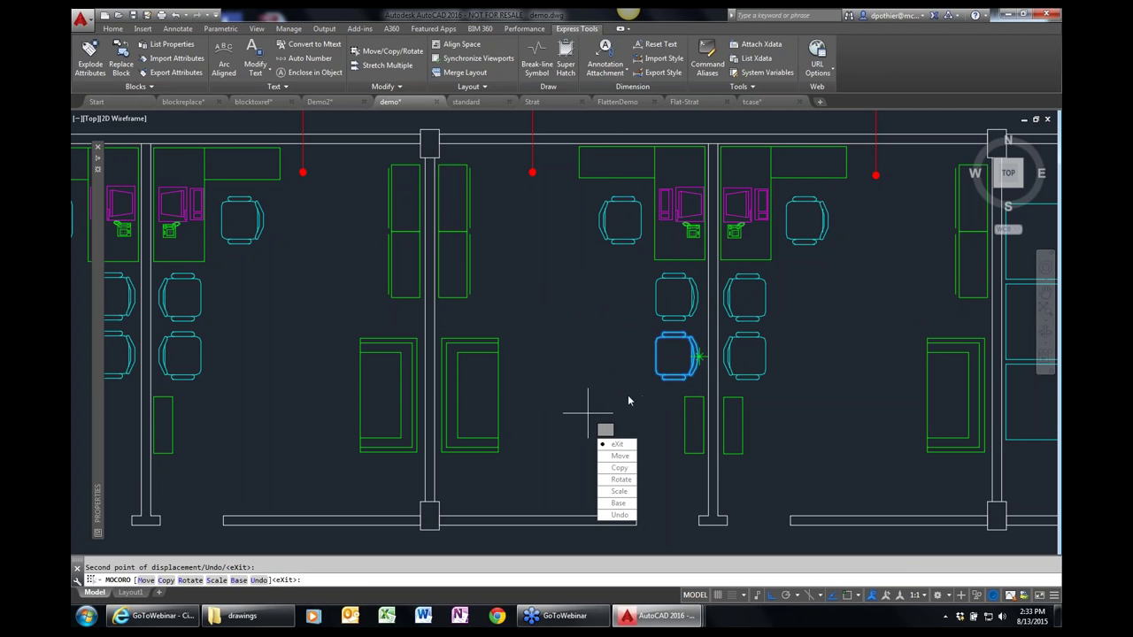
- End Move/Copy/Rotate, switch to the Demo2 drawing and frame the parallel lines, the circle with radial lines and the empty rectangle
key(Escape)
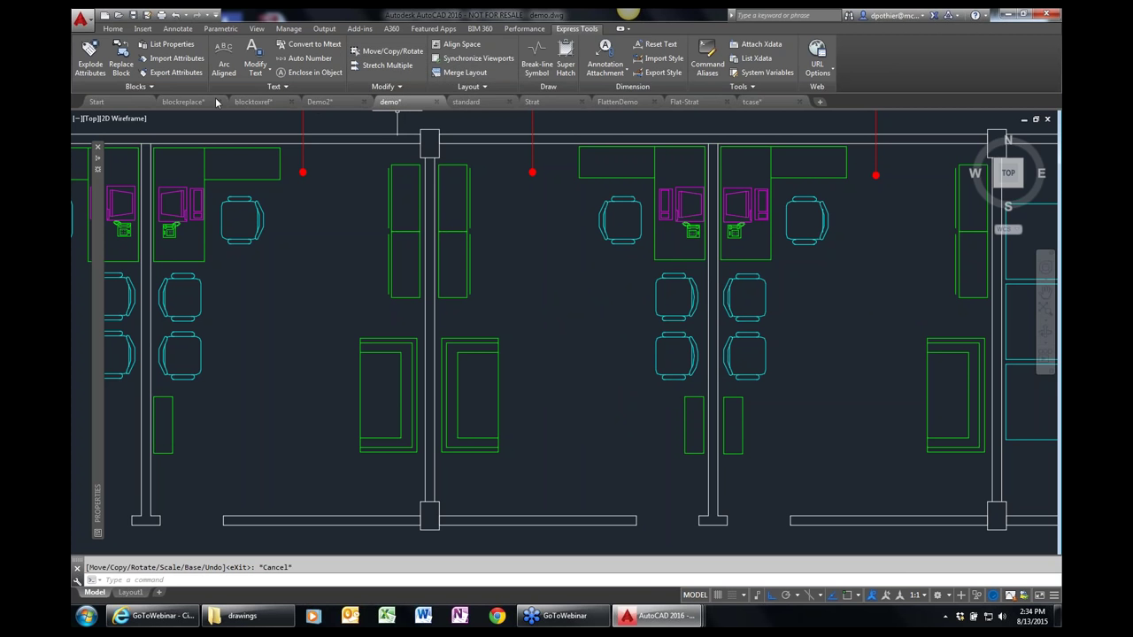
click(342, 102)
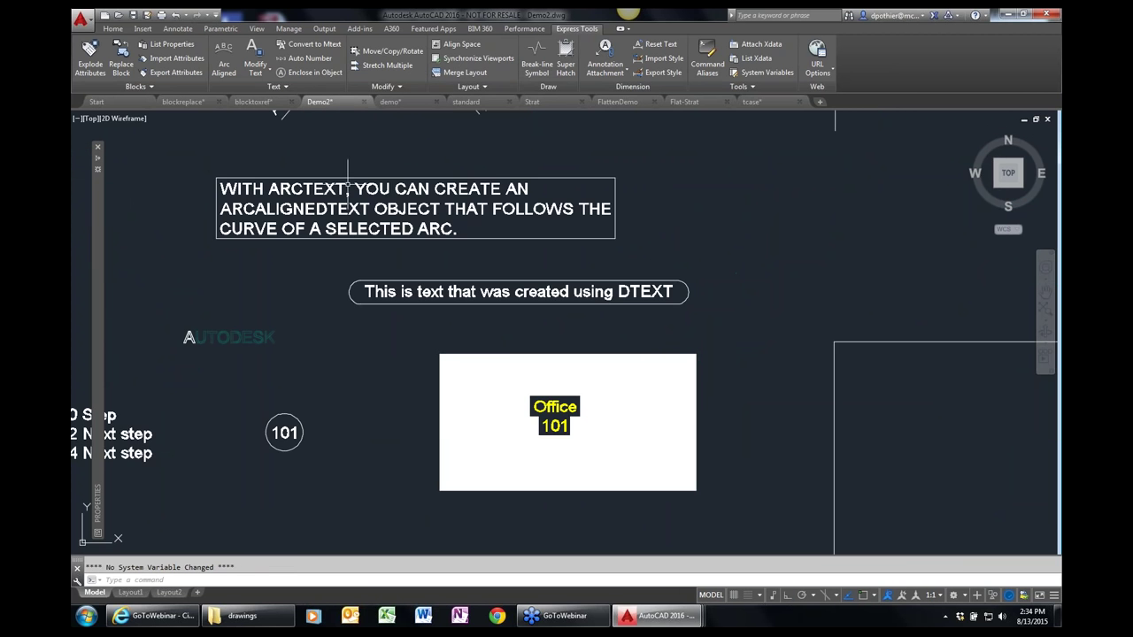
scroll(379, 284, down, 5)
middle_drag(560, 266, 491, 337)
scroll(359, 337, up, 2)
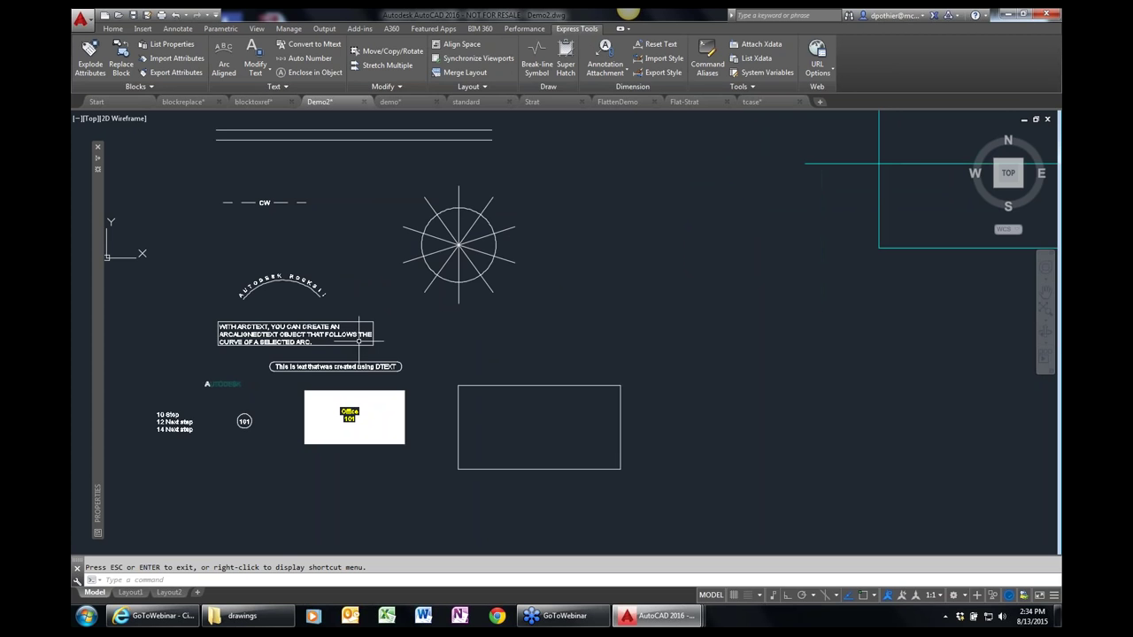
text(p)
key(Return)
drag(487, 309, 483, 339)
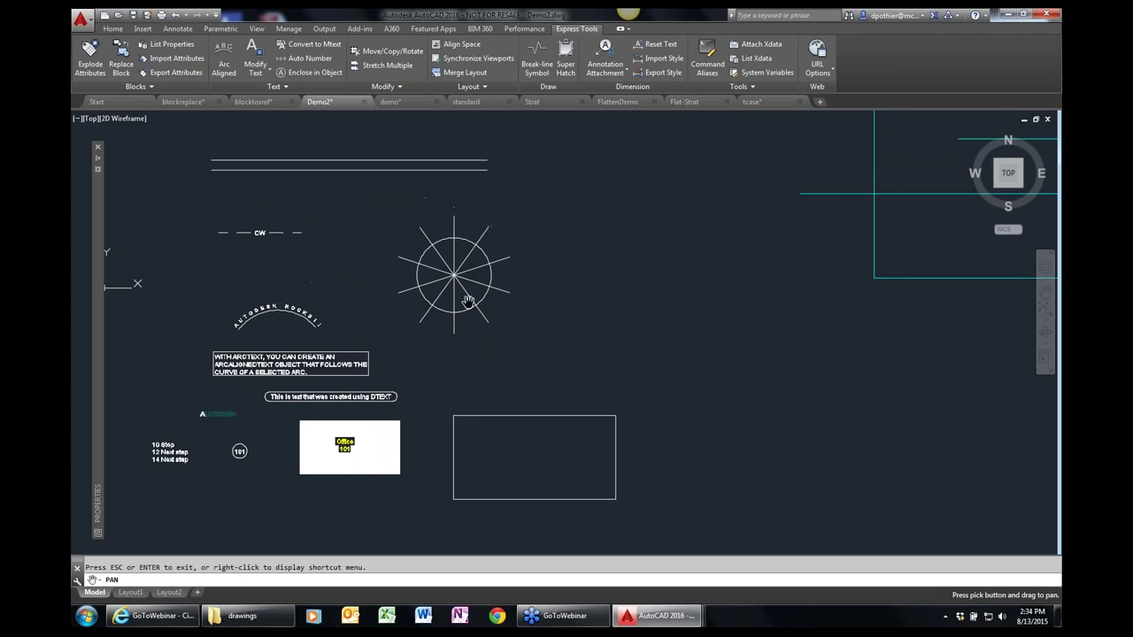
key(Escape)
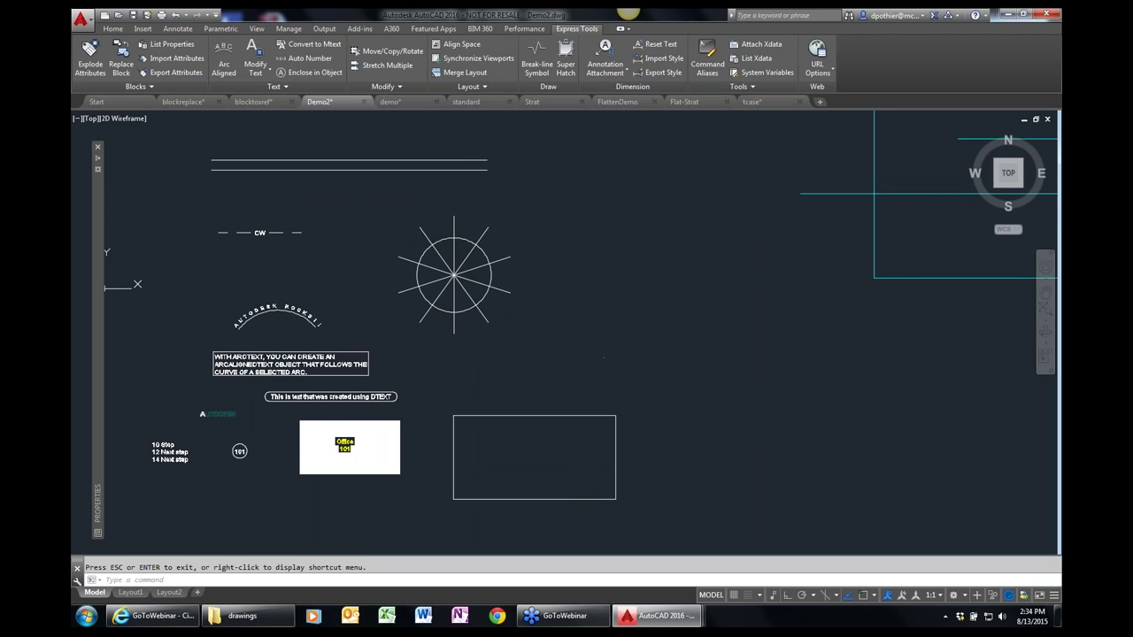
text(s)
key(Return)
click(630, 522)
click(466, 157)
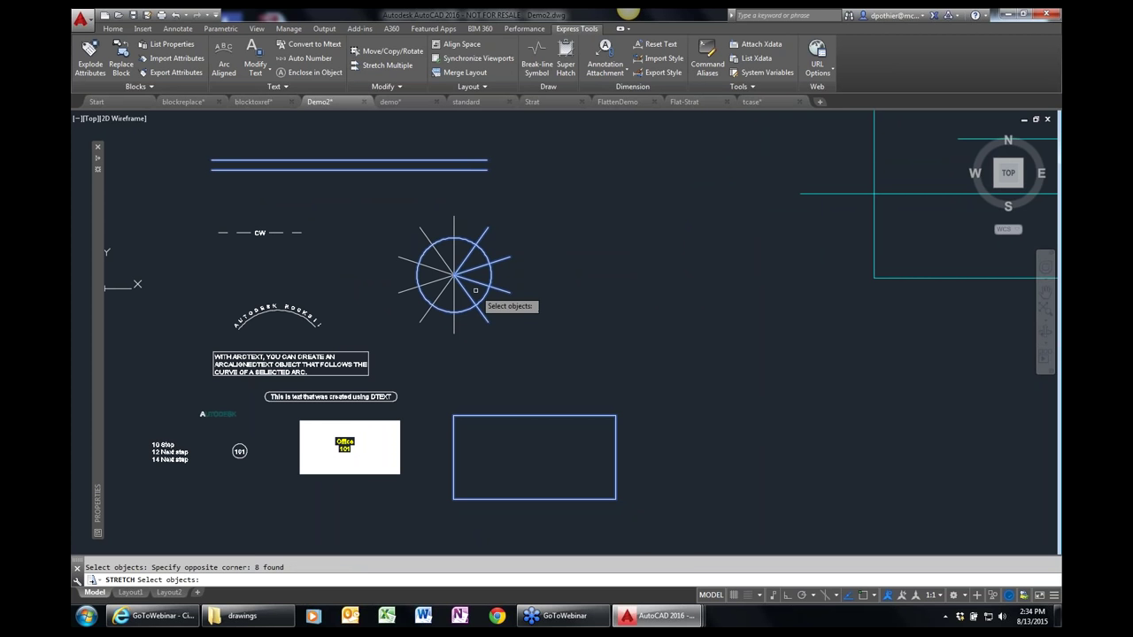
key(Escape)
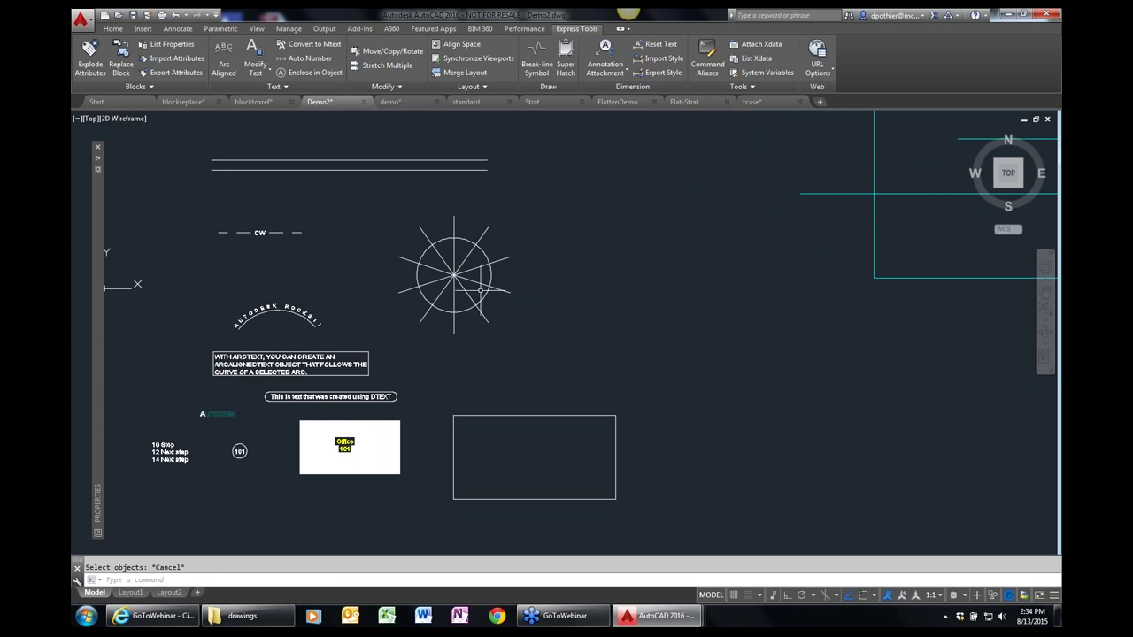
- Use Stretch Multiple to stretch the right ends of the two parallel lines and the empty rectangle about 10 units right with Ortho on
click(398, 67)
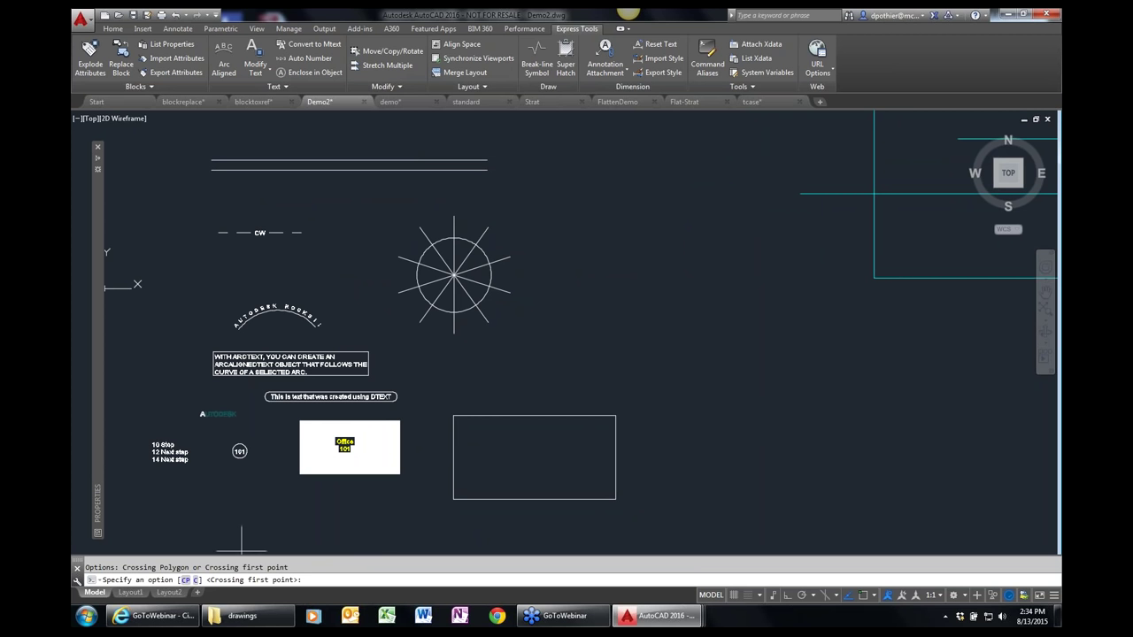
click(513, 202)
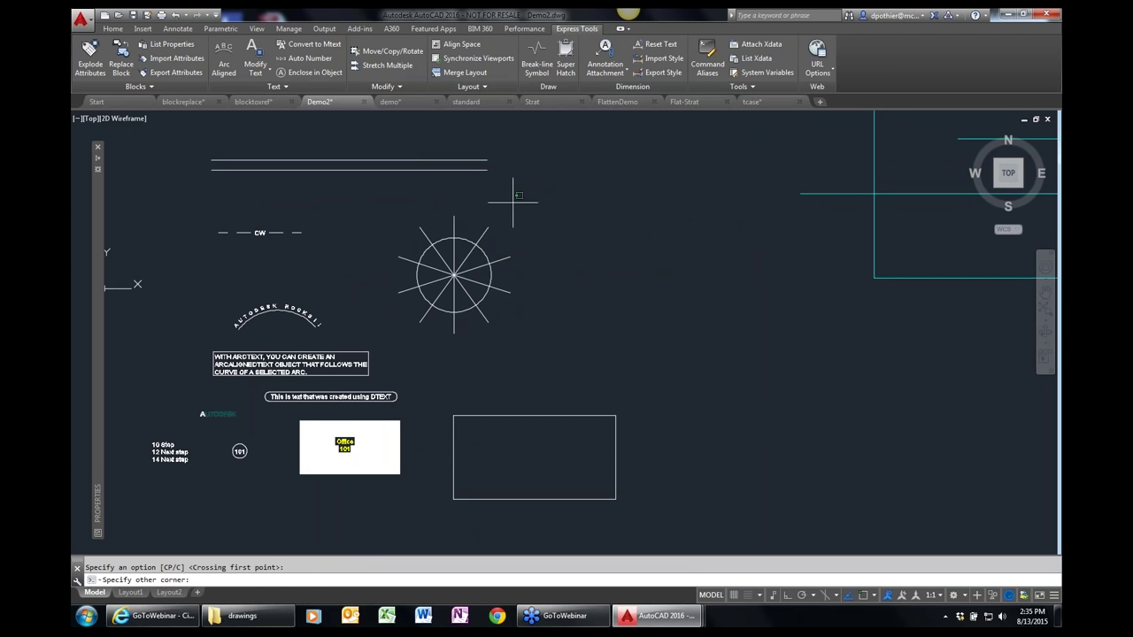
click(452, 136)
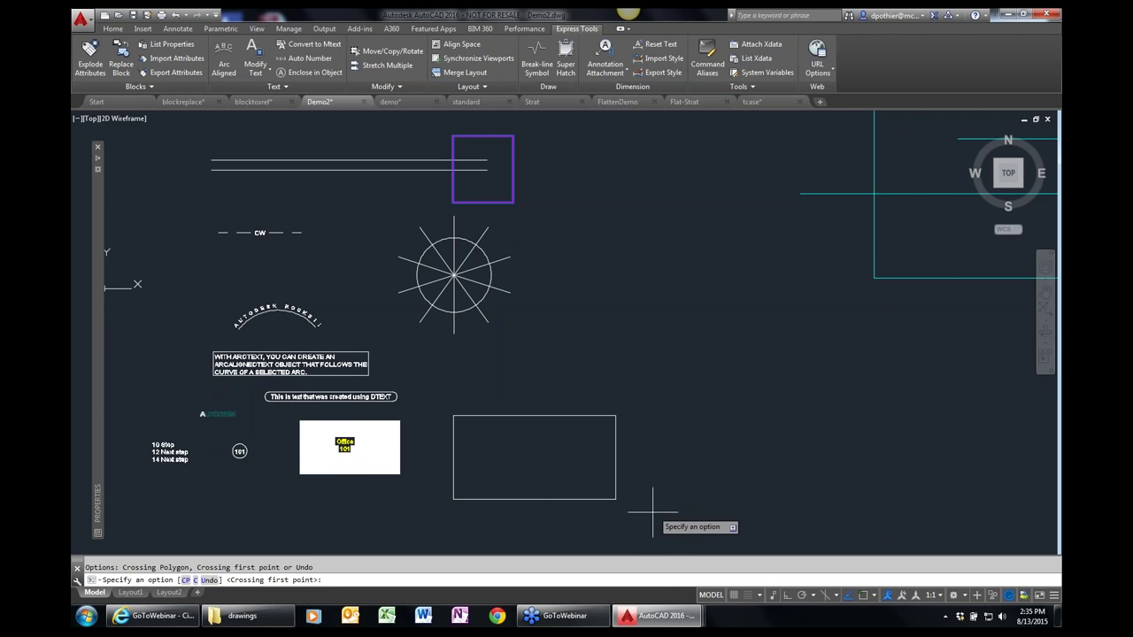
click(679, 528)
click(566, 377)
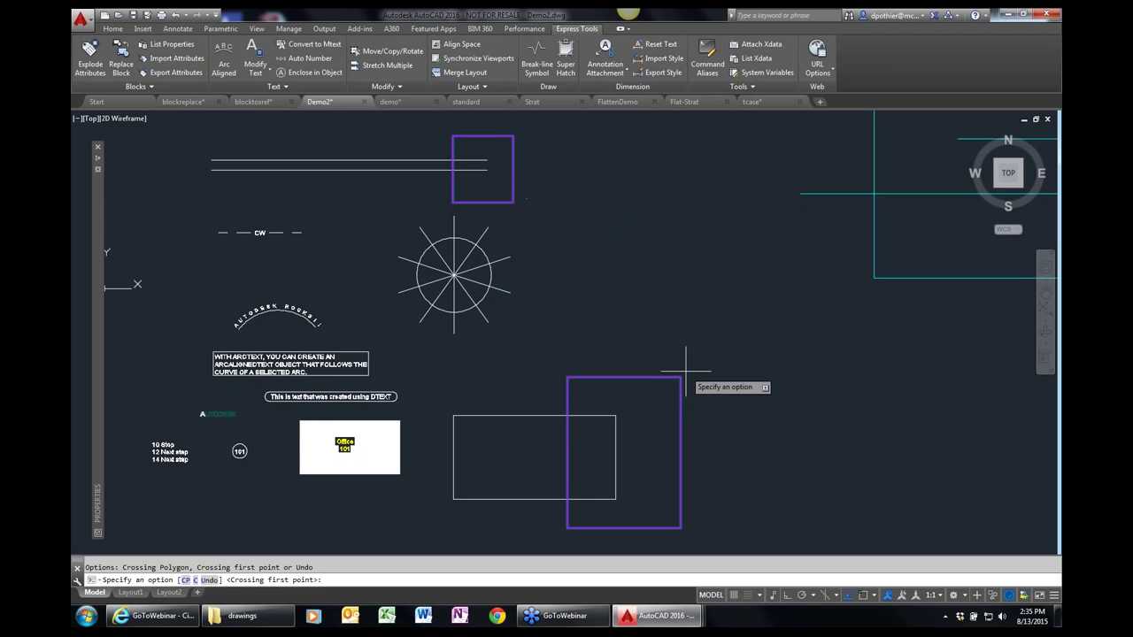
key(Return)
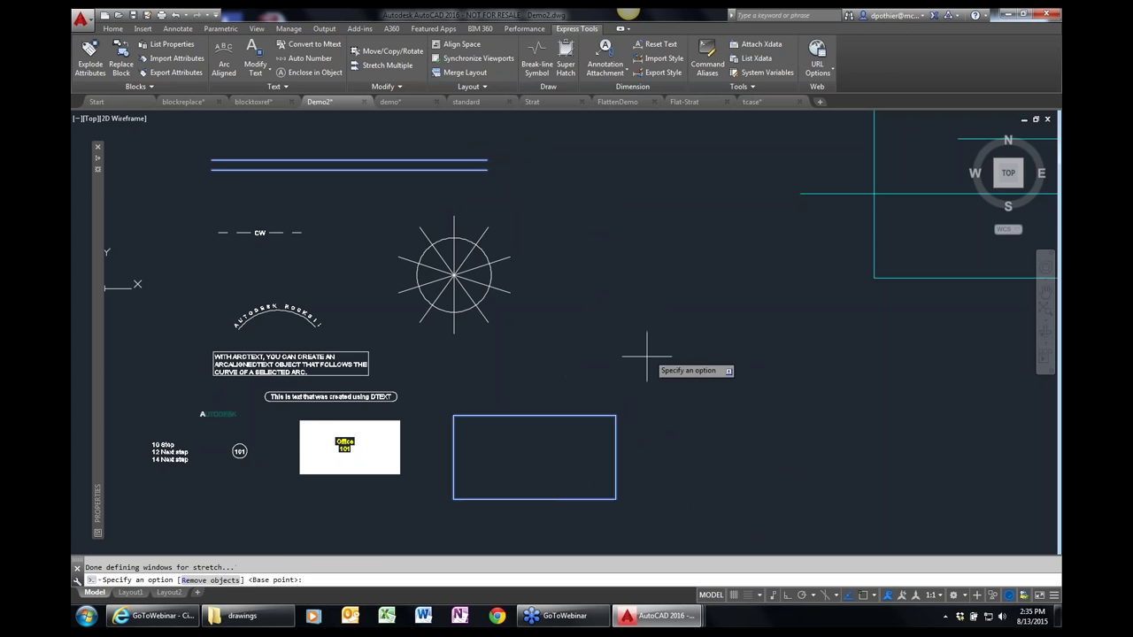
click(631, 364)
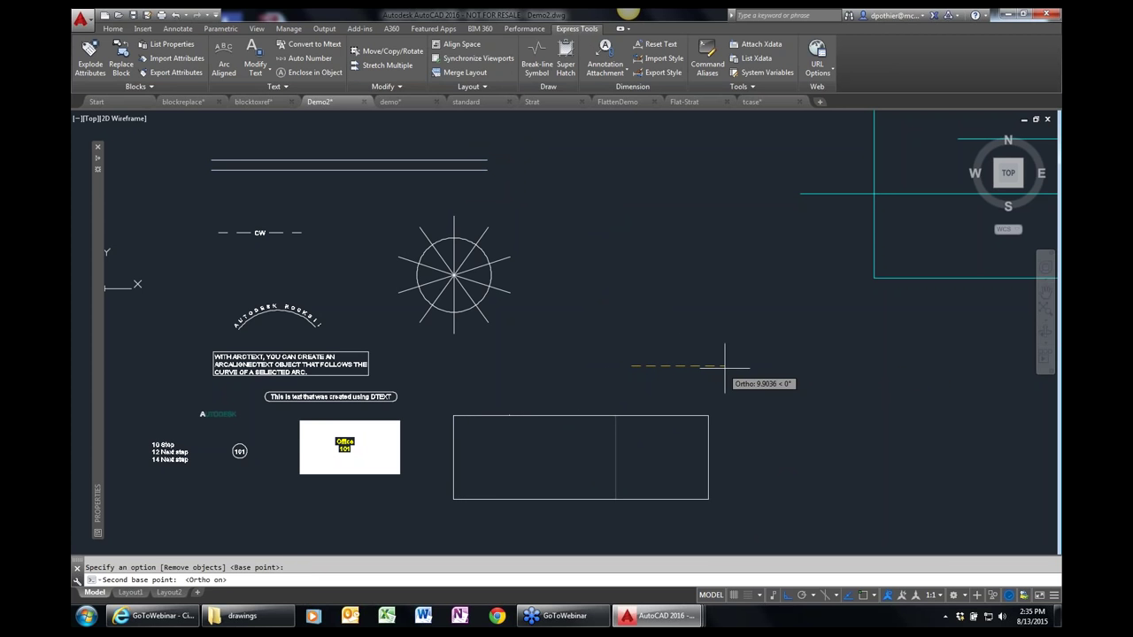
click(725, 363)
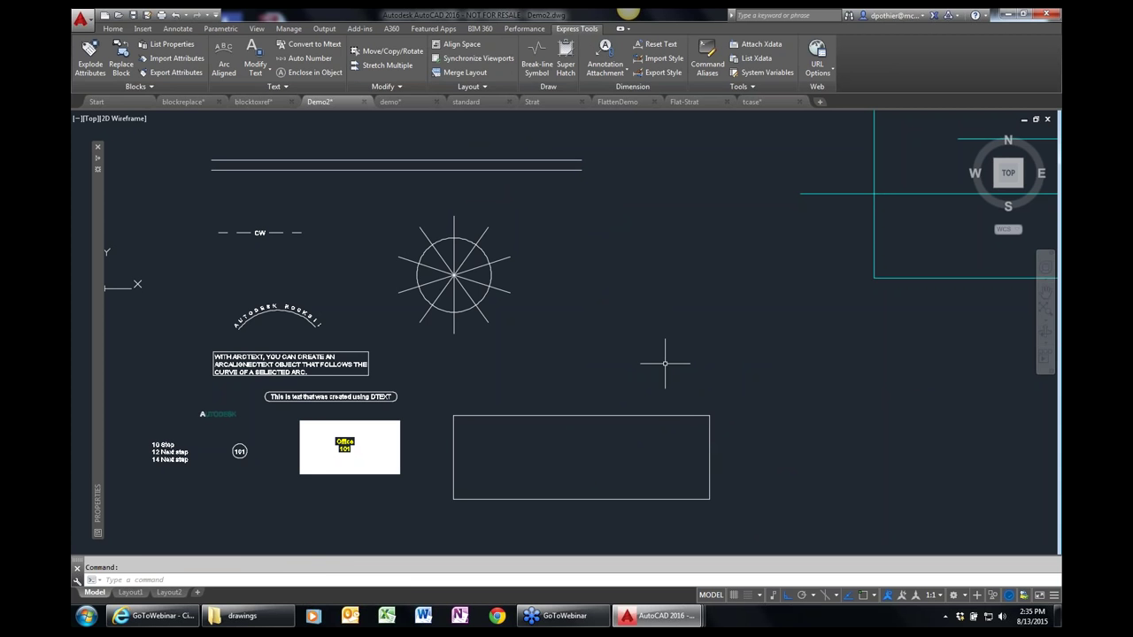
- Zoom in on the circle crossed by radial lines
text(z)
key(Return)
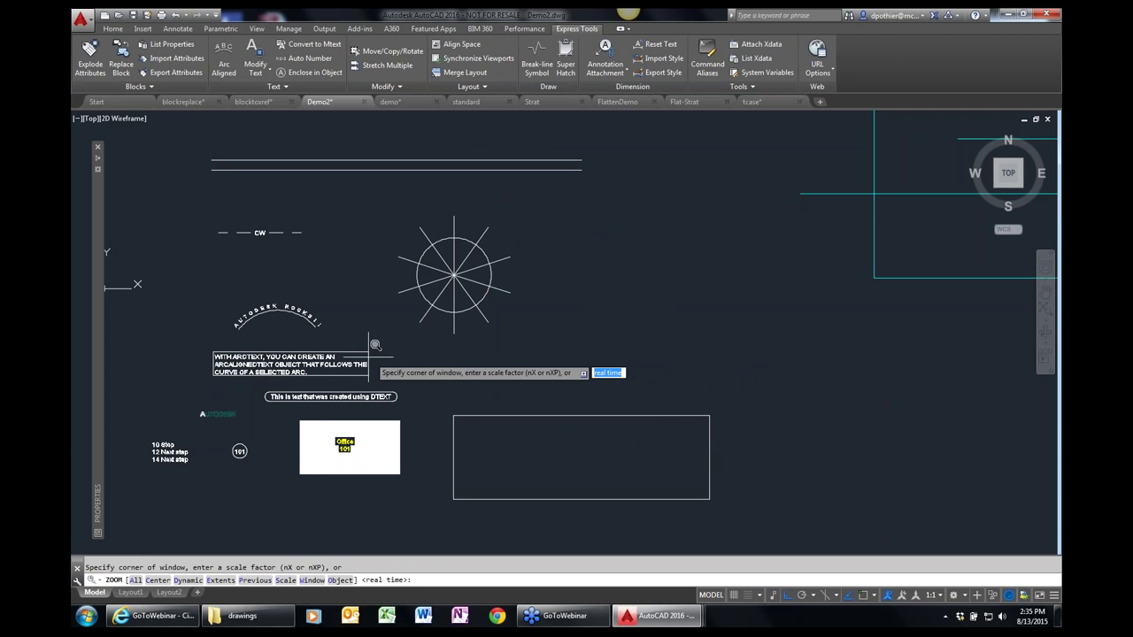
click(369, 354)
click(552, 189)
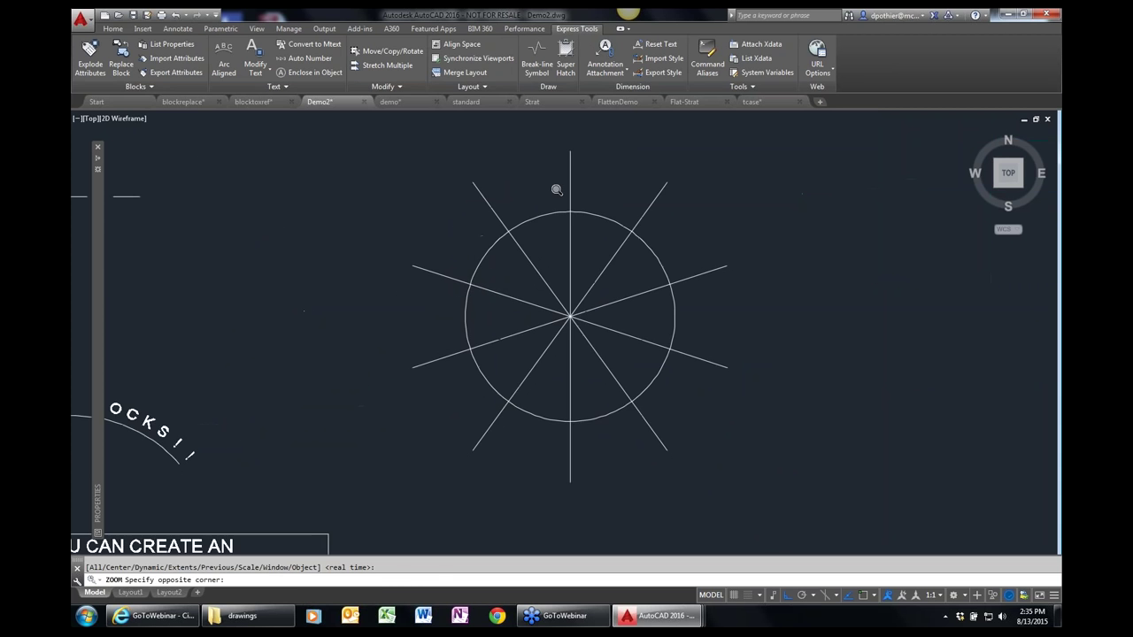
click(399, 86)
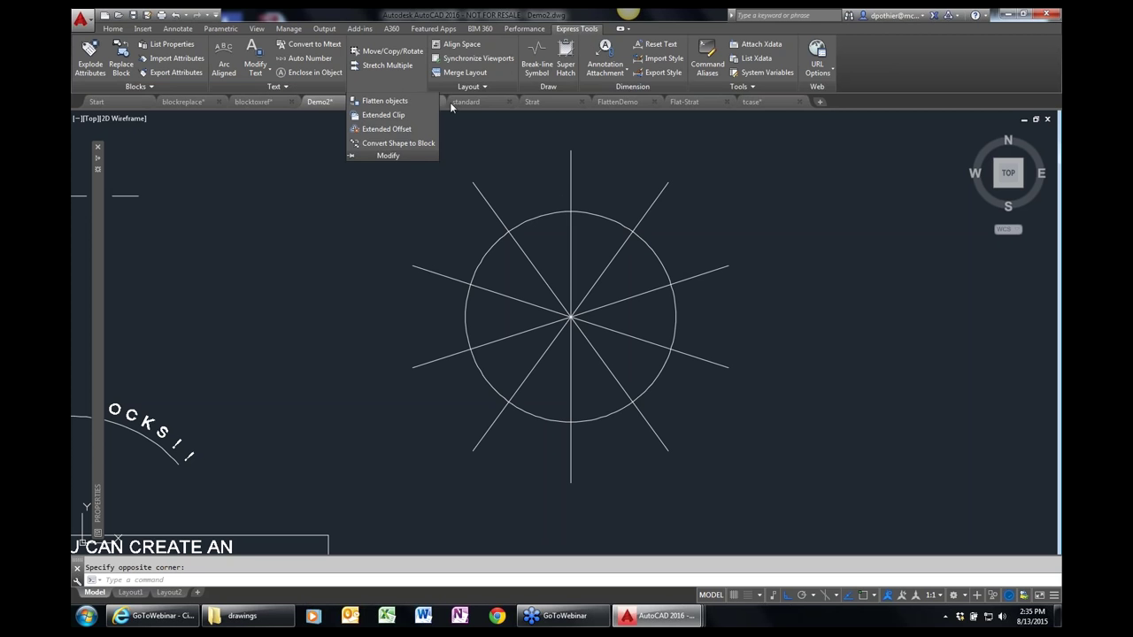
click(397, 86)
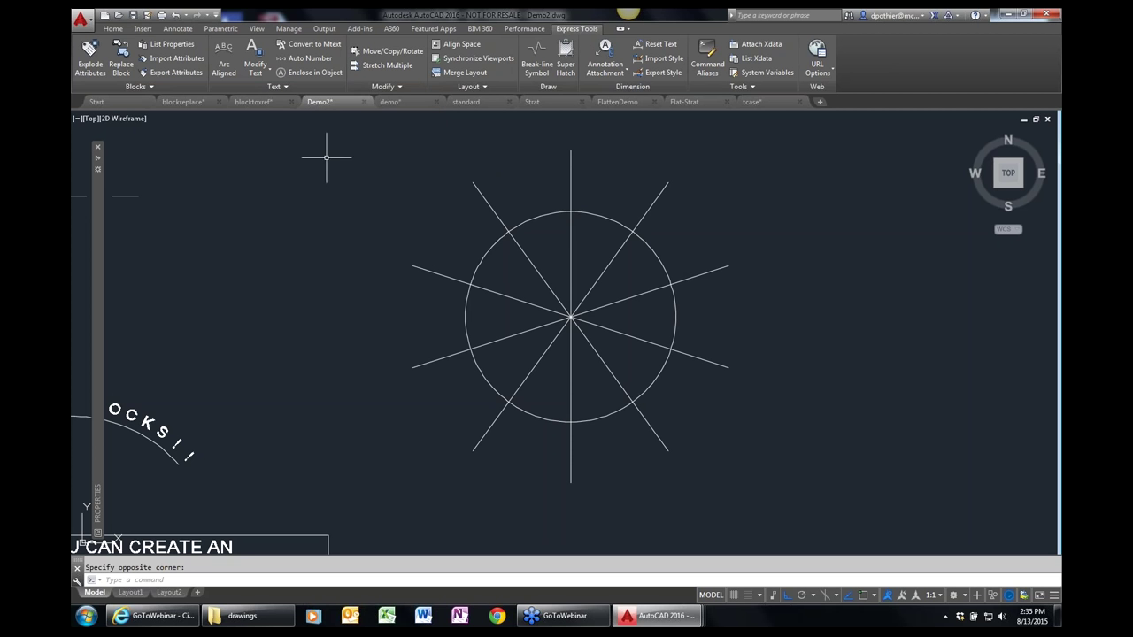
click(396, 88)
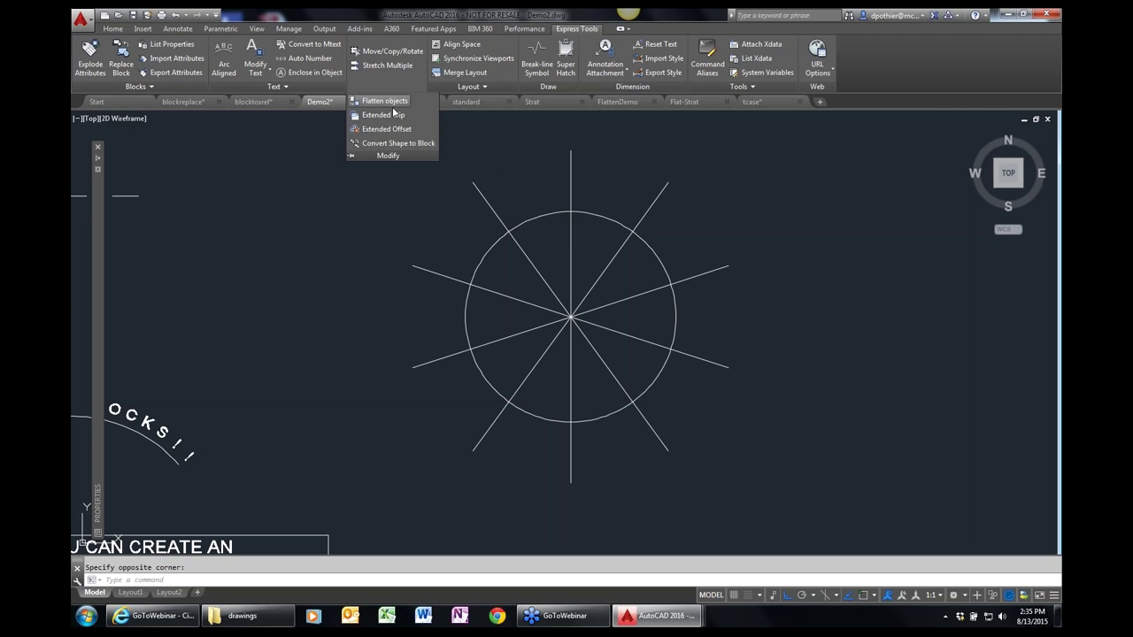
key(Escape)
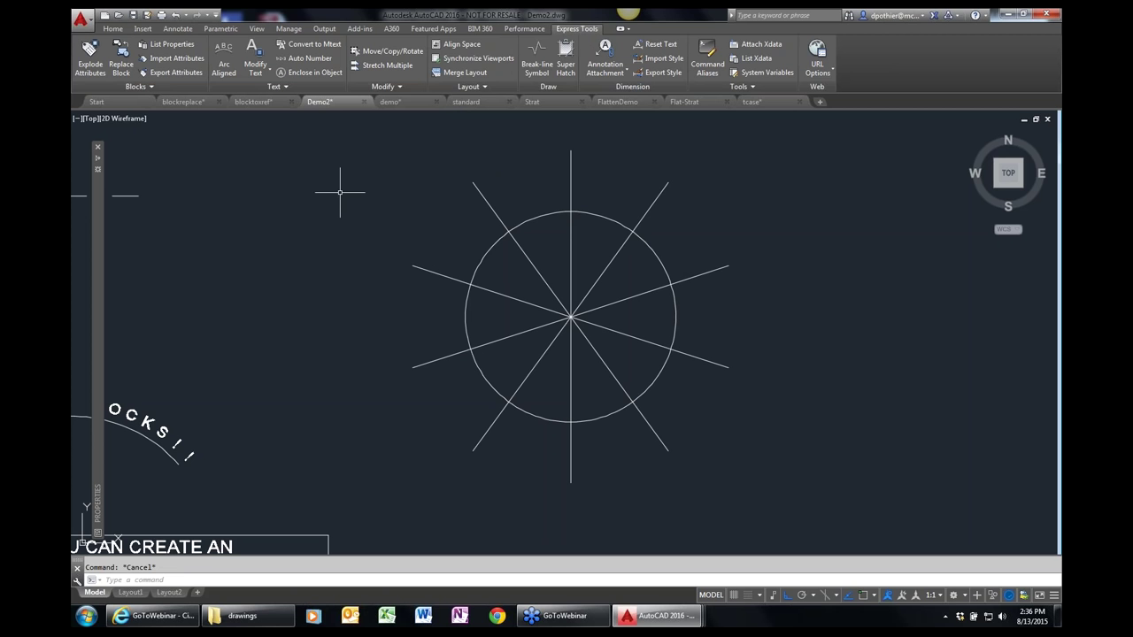
text(EXTRIM)
key(Return)
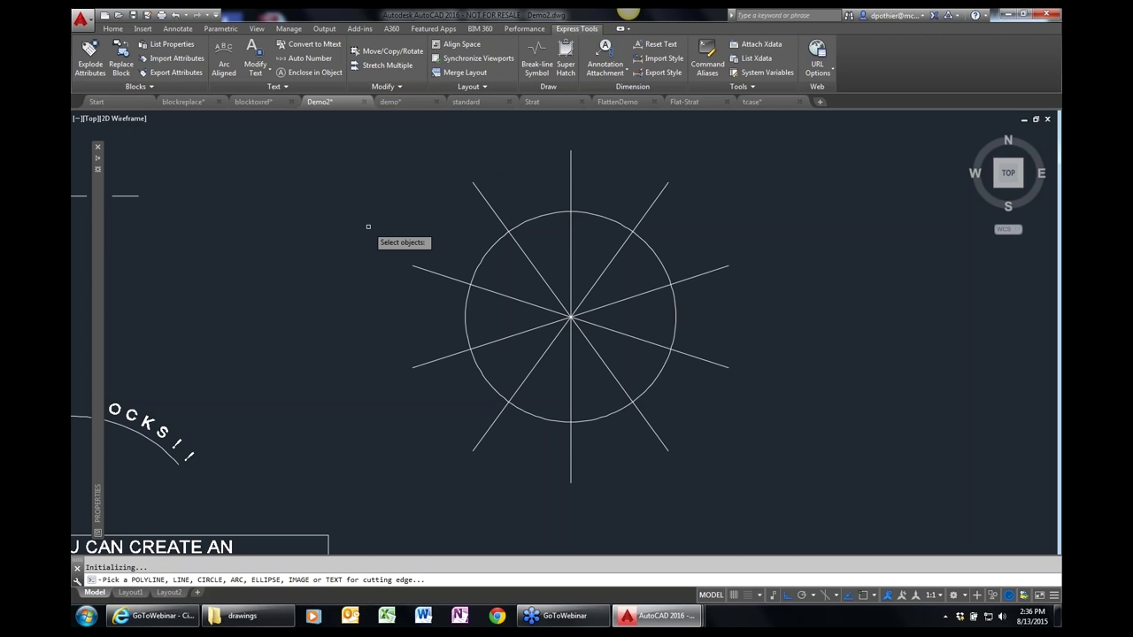
key(Escape)
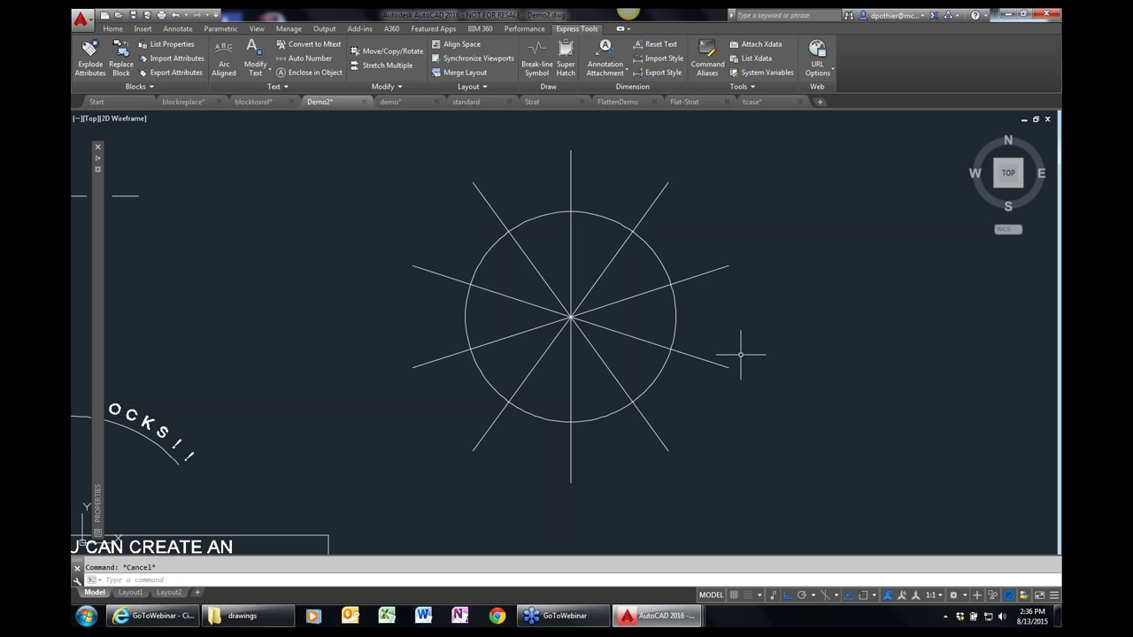
- Try the standard Trim on two upper-left radial line segments inside the circle, using all objects as cutting edges, and undo it
text(tr)
key(Return)
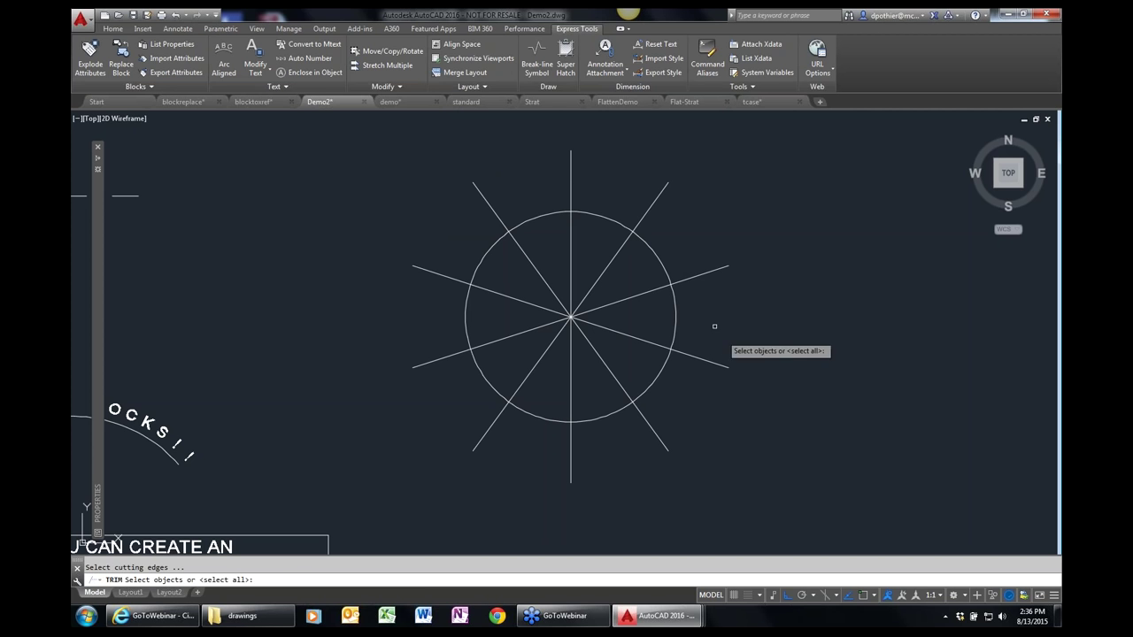
click(745, 466)
key(Return)
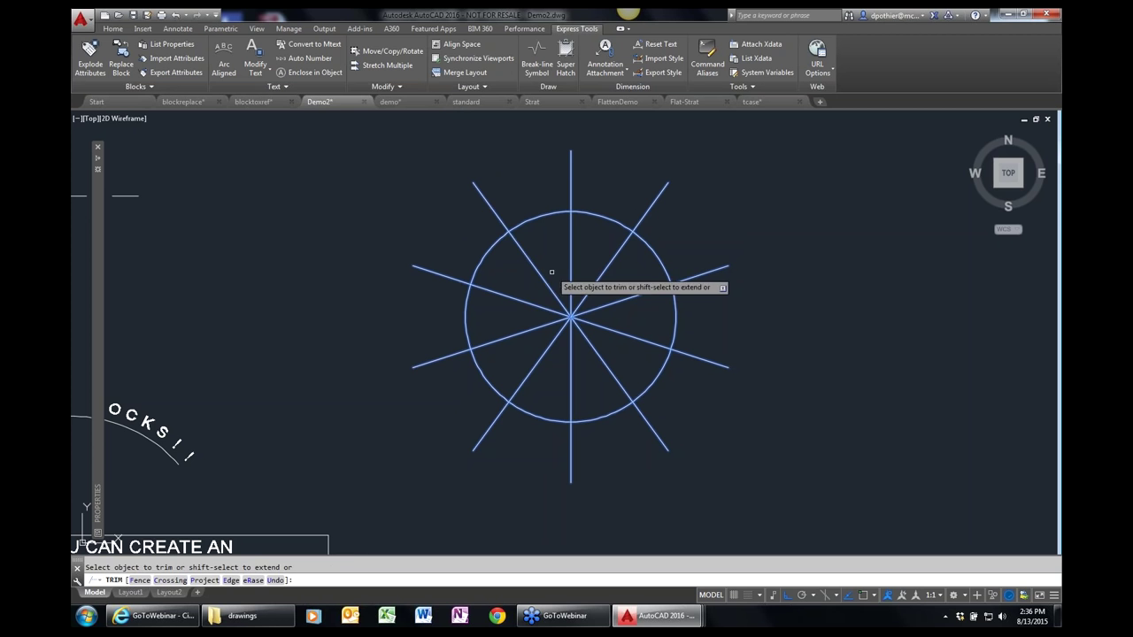
click(538, 270)
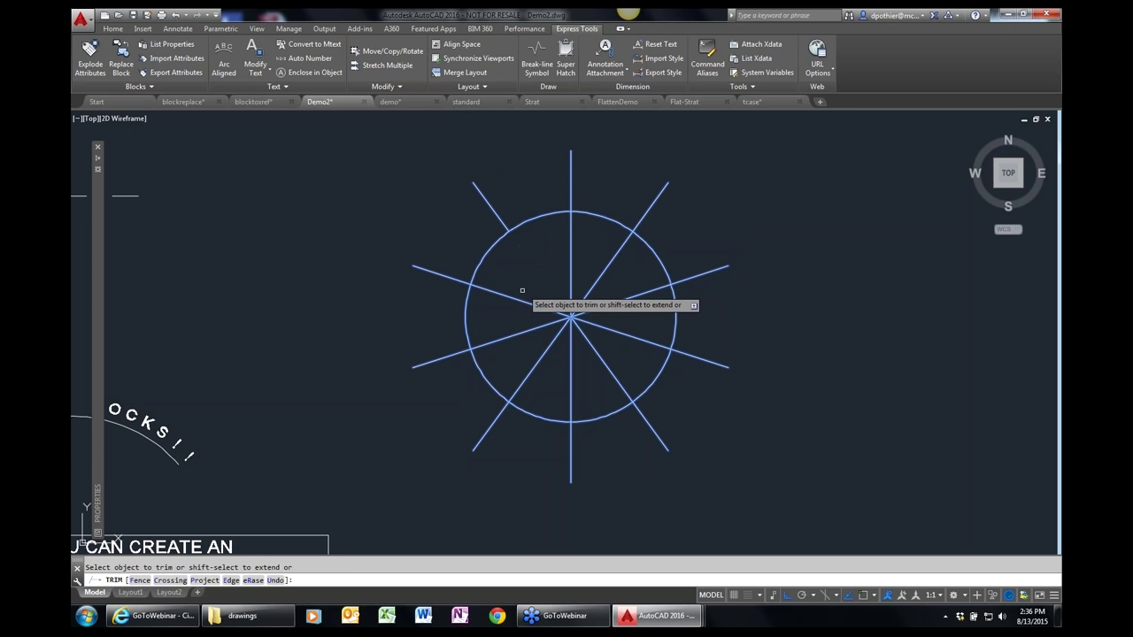
click(519, 300)
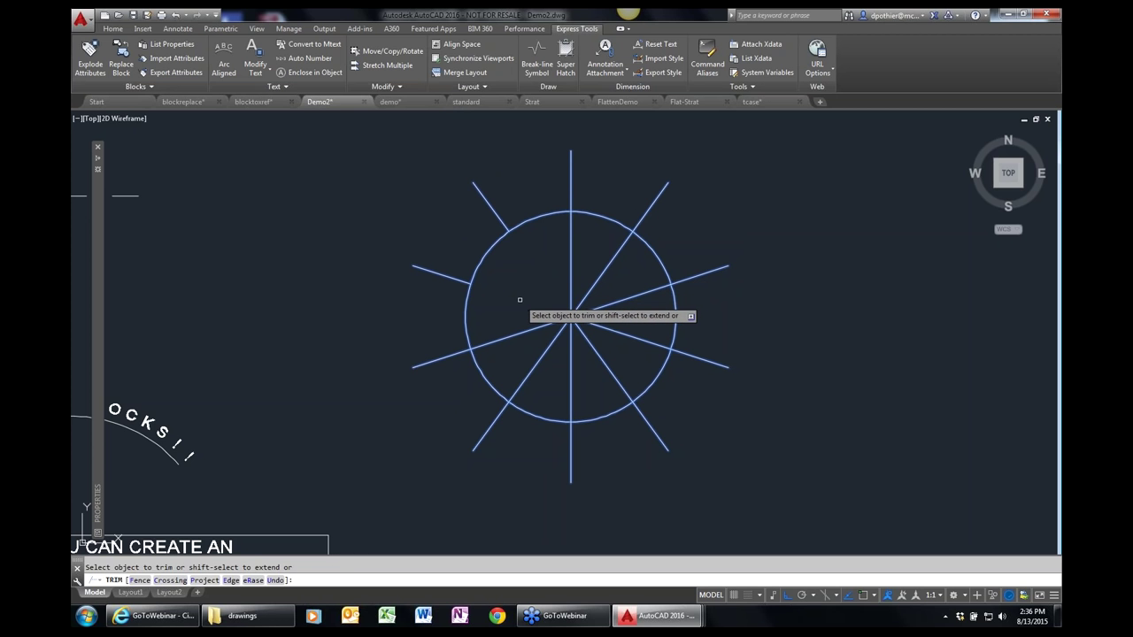
key(Escape)
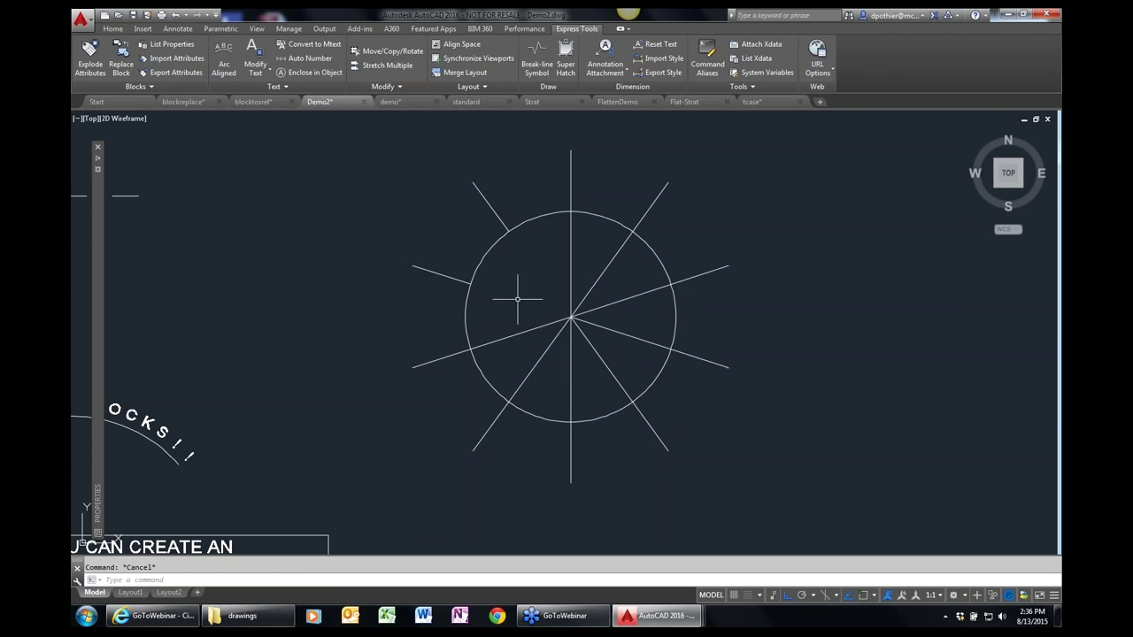
key(ctrl+z)
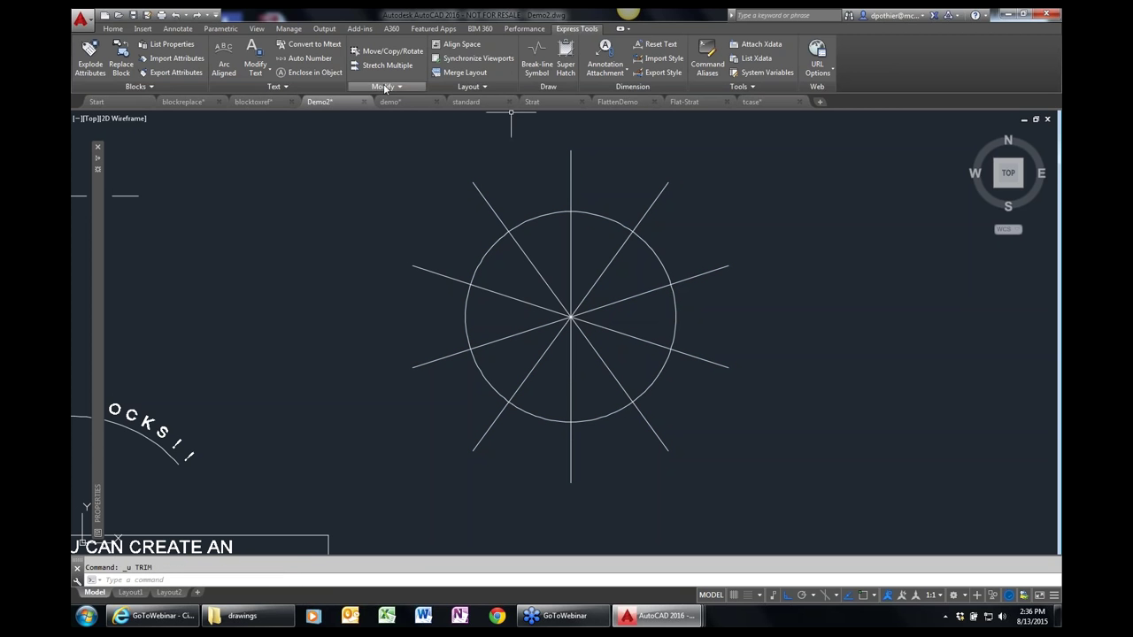
- Use EXTRIM with the circle as cutting edge to trim away all radial line segments inside it
text(TRIM)
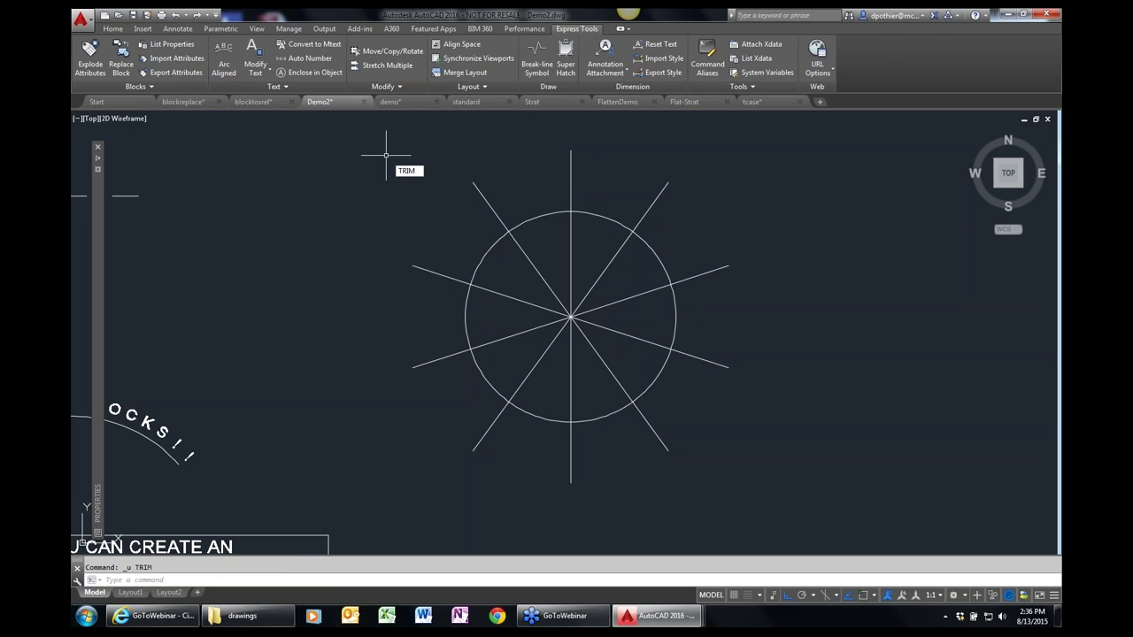
key(Return)
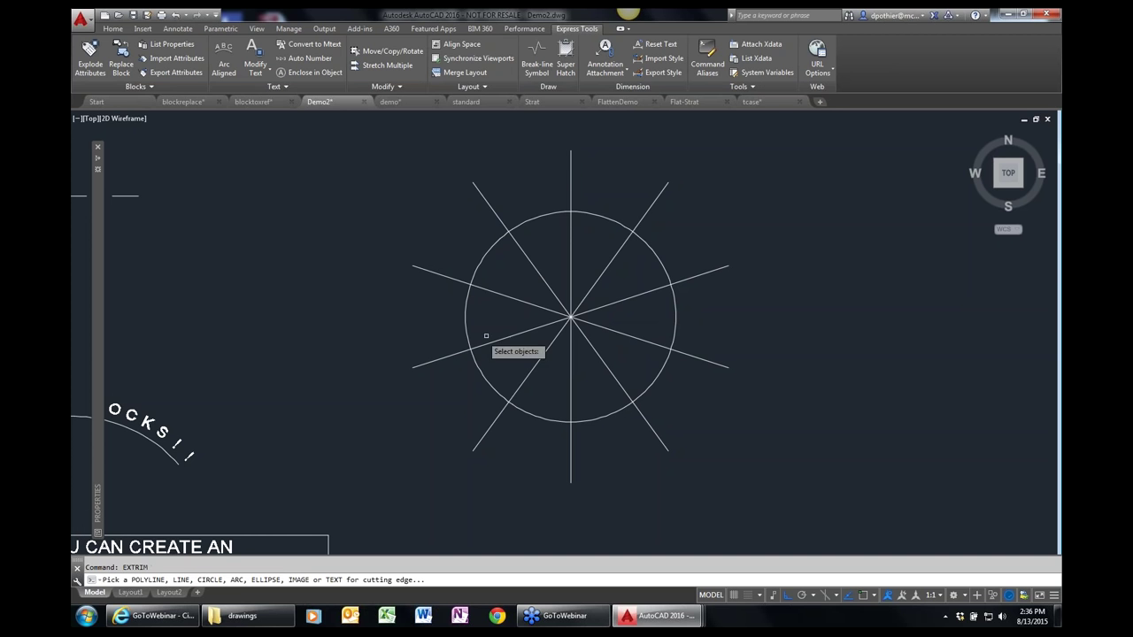
click(548, 214)
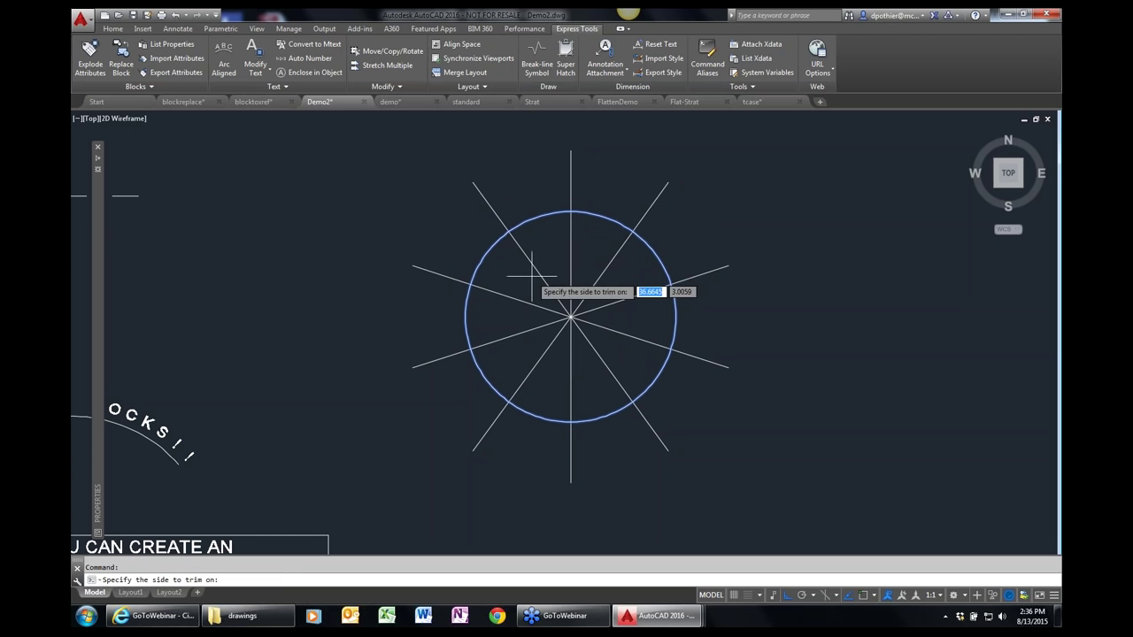
click(554, 252)
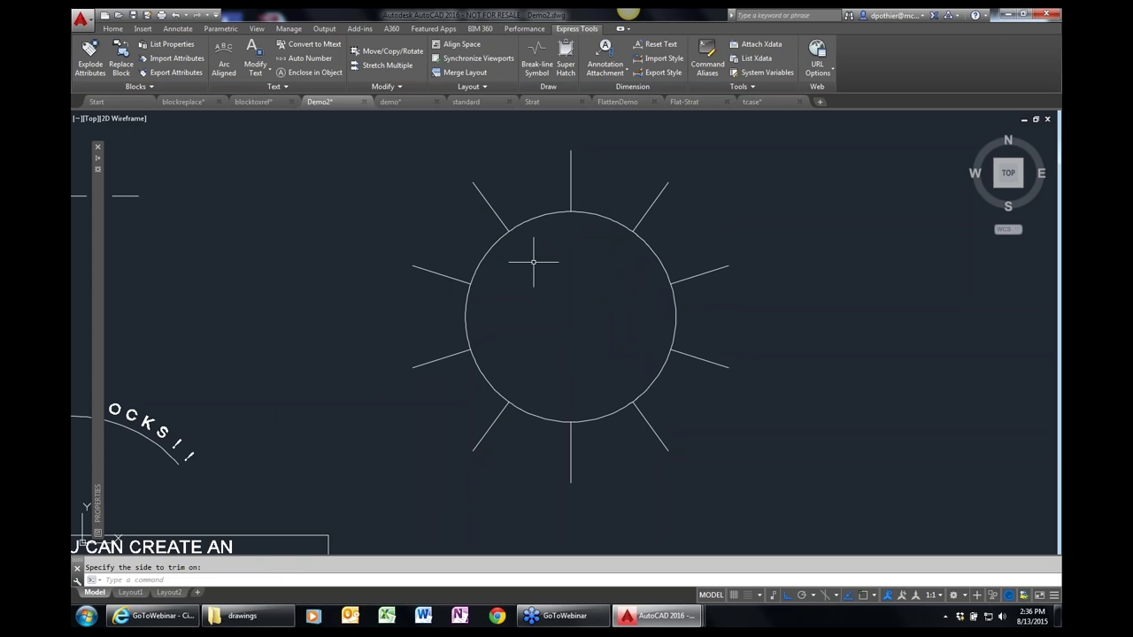
text(ETT)
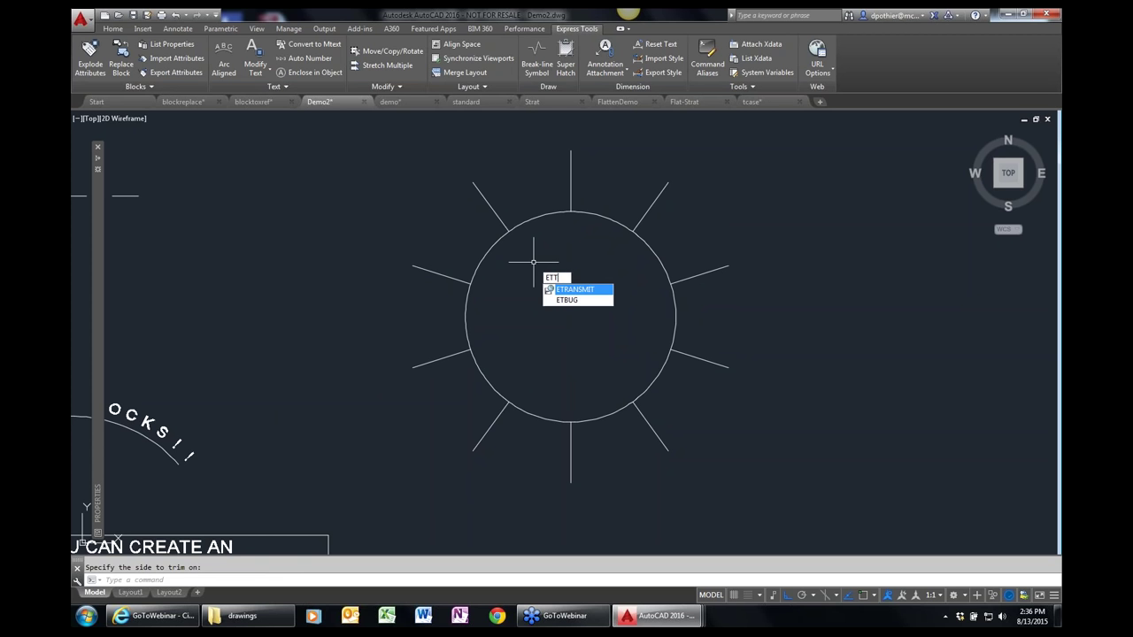
text(RIM)
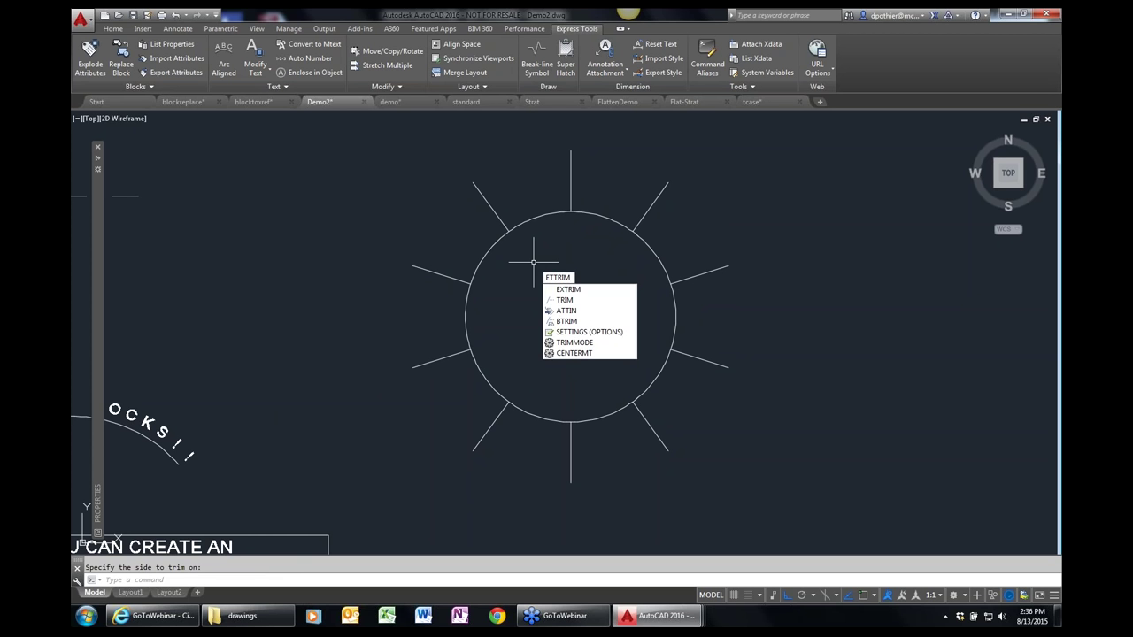
key(Escape)
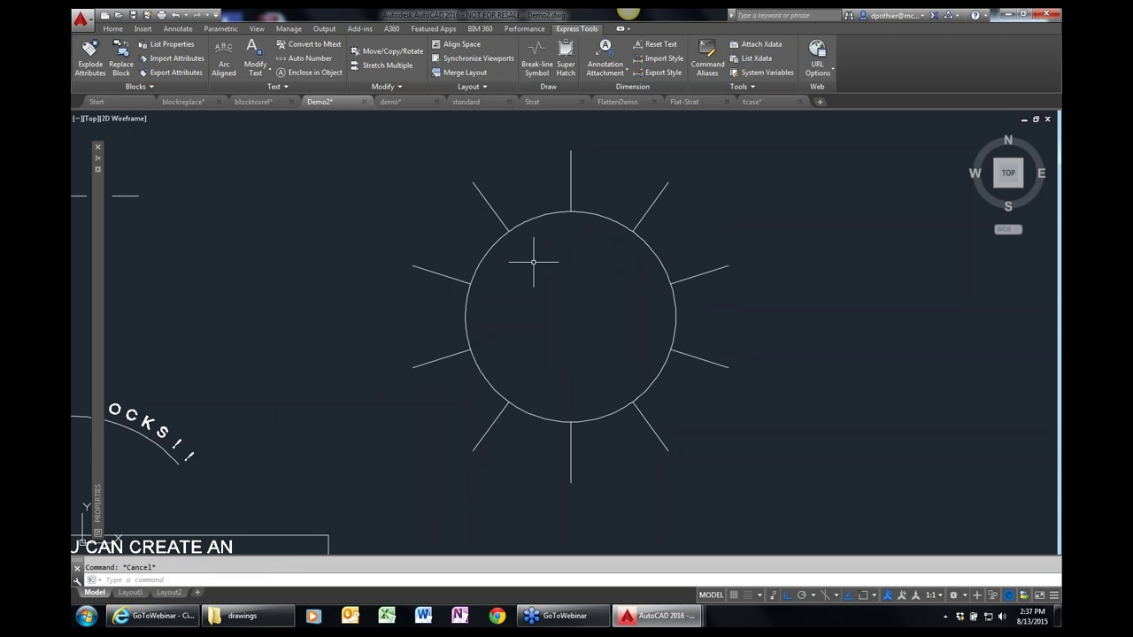
- Switch to the Strat drawing and examine the 3D guitar model up close and from different angles
click(386, 86)
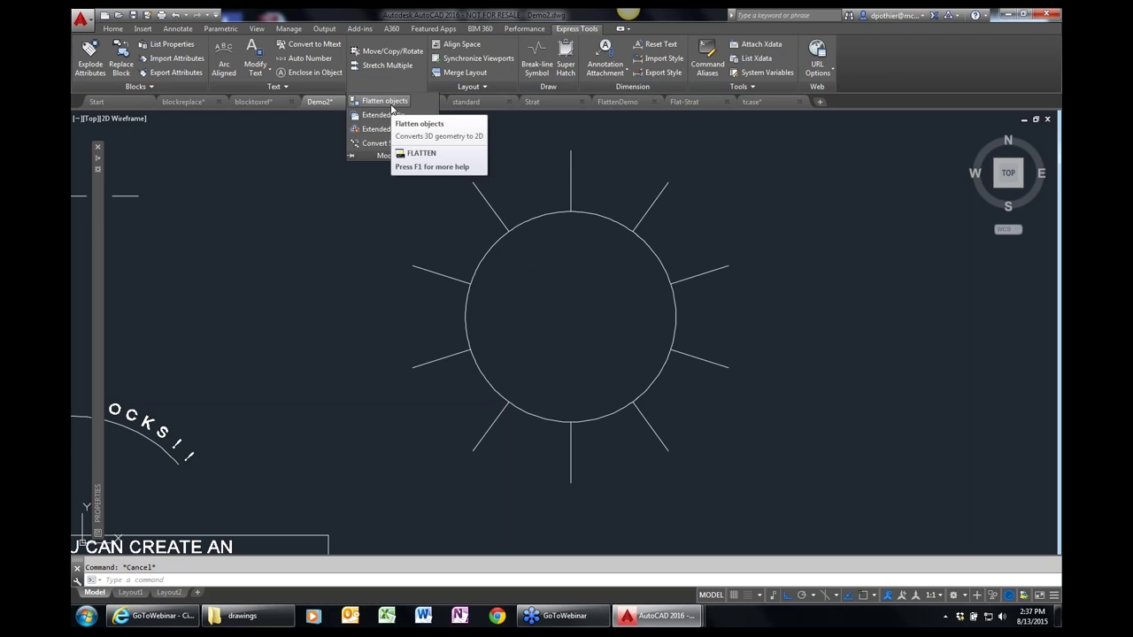
click(545, 105)
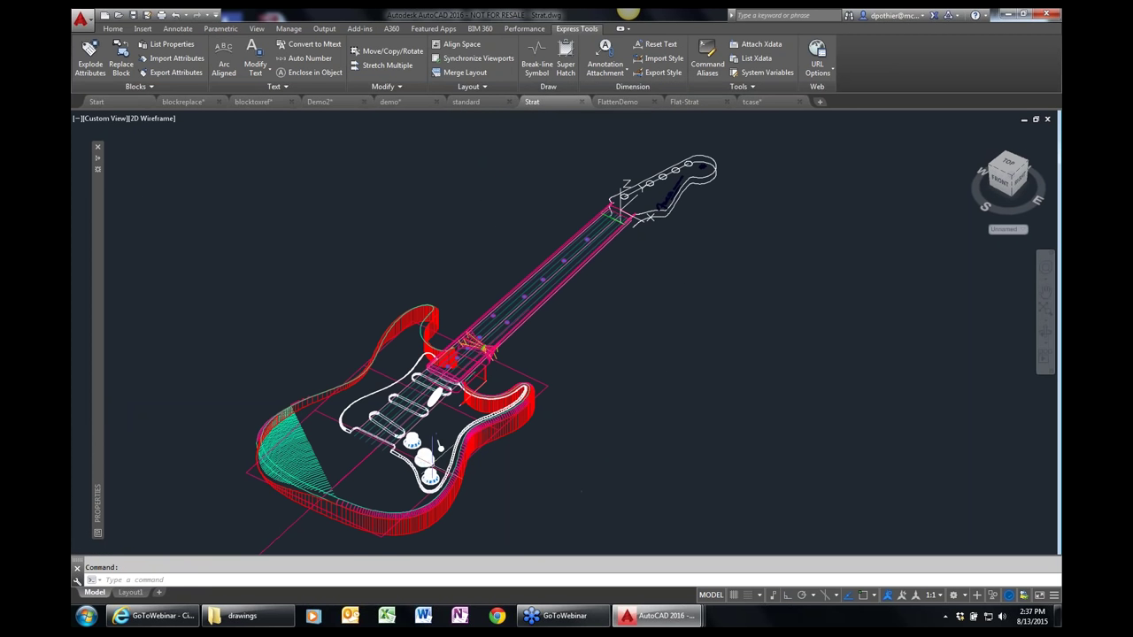
scroll(397, 463, up, 2)
scroll(397, 463, up, 2)
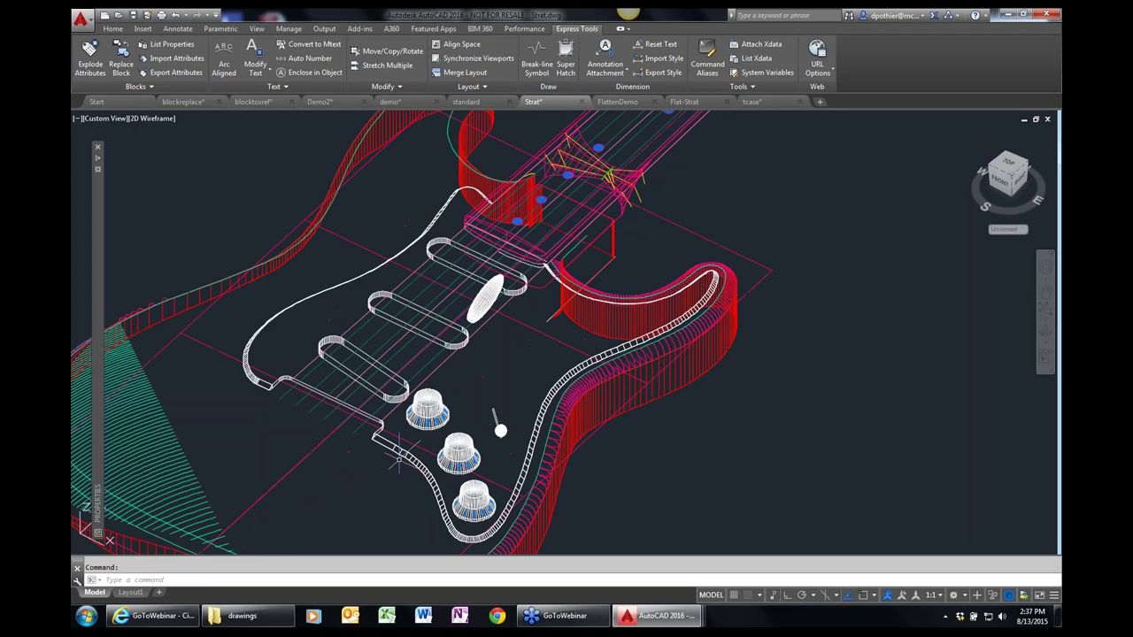
scroll(396, 465, down, 5)
scroll(394, 466, up, 2)
shift+middle_drag(394, 466, 461, 292)
shift+middle_drag(419, 426, 434, 354)
scroll(434, 354, up, 3)
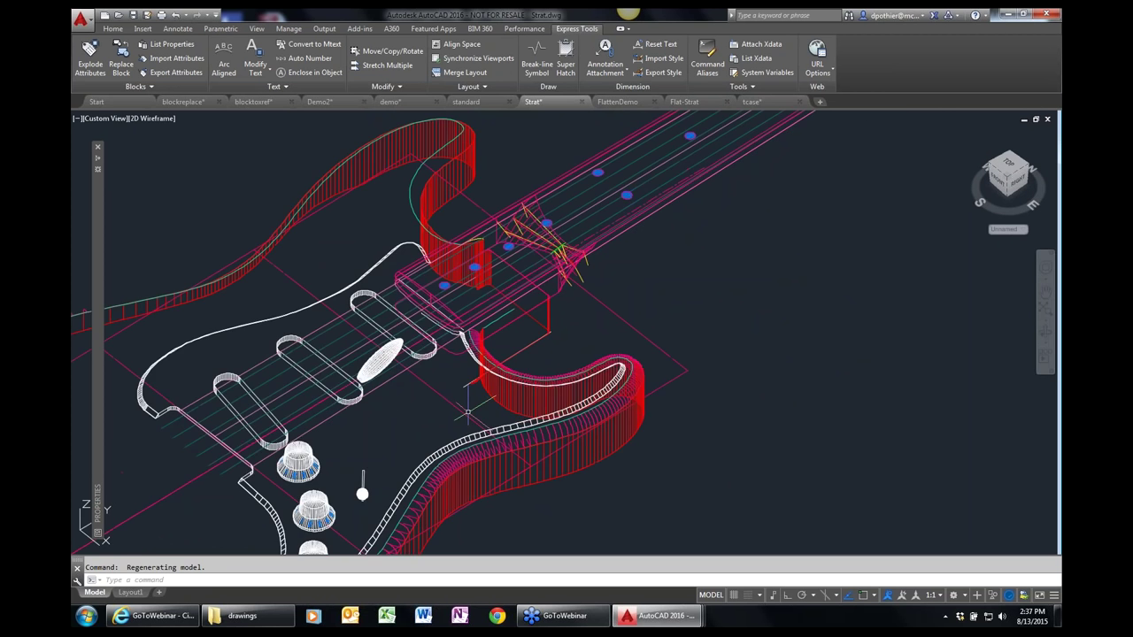
scroll(433, 354, down, 5)
scroll(433, 354, up, 2)
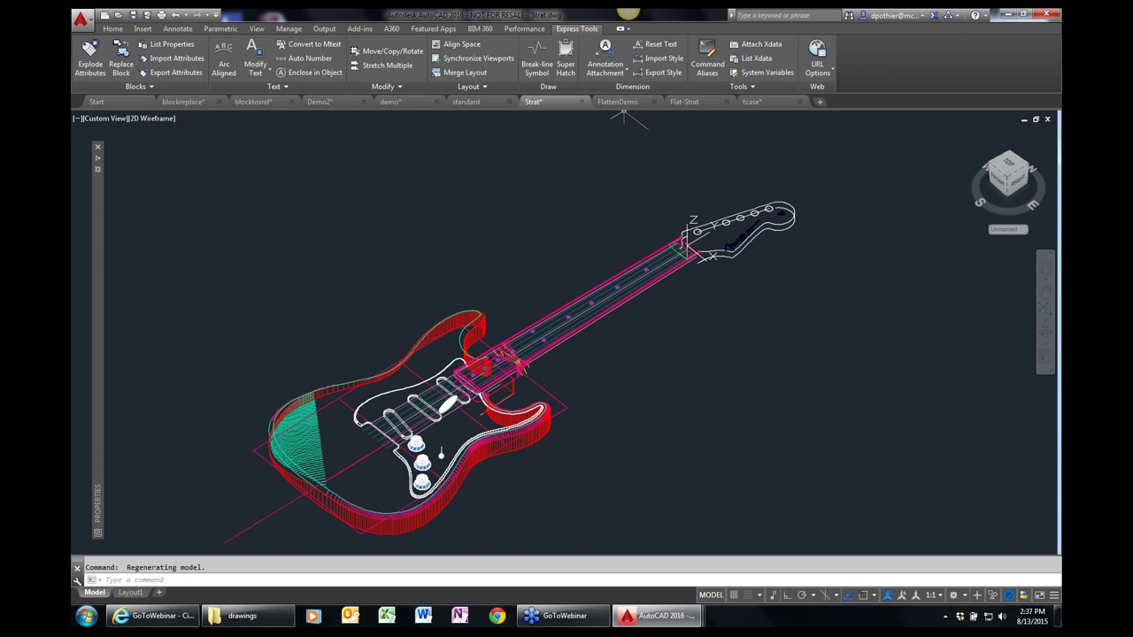
- Close the Strat drawing without saving the changes
key(Escape)
text(close)
key(Return)
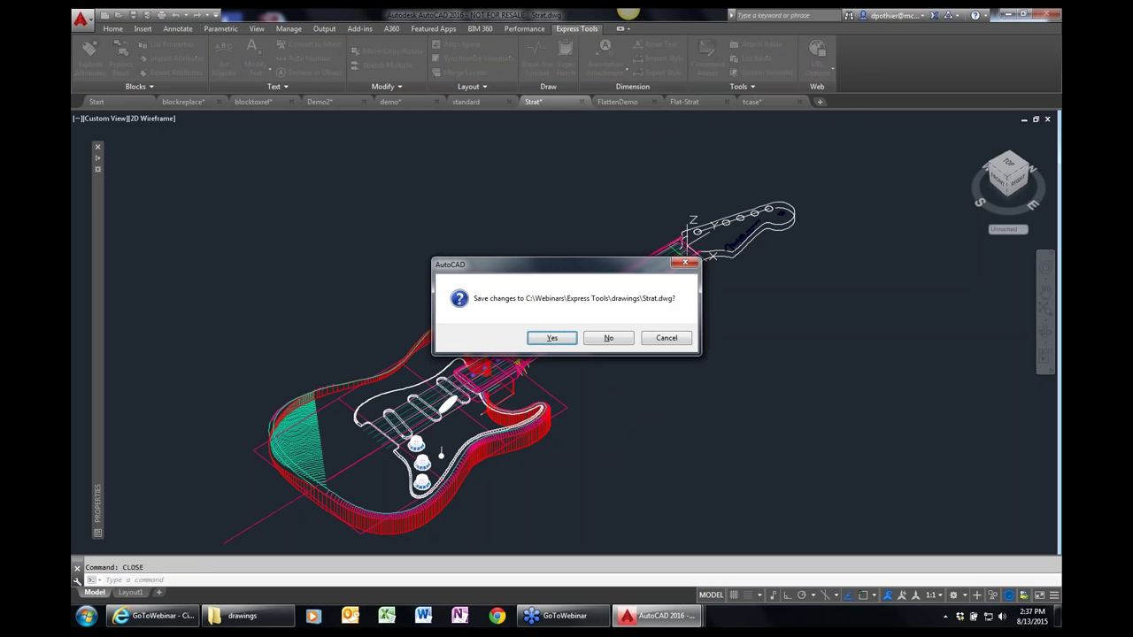
key(n)
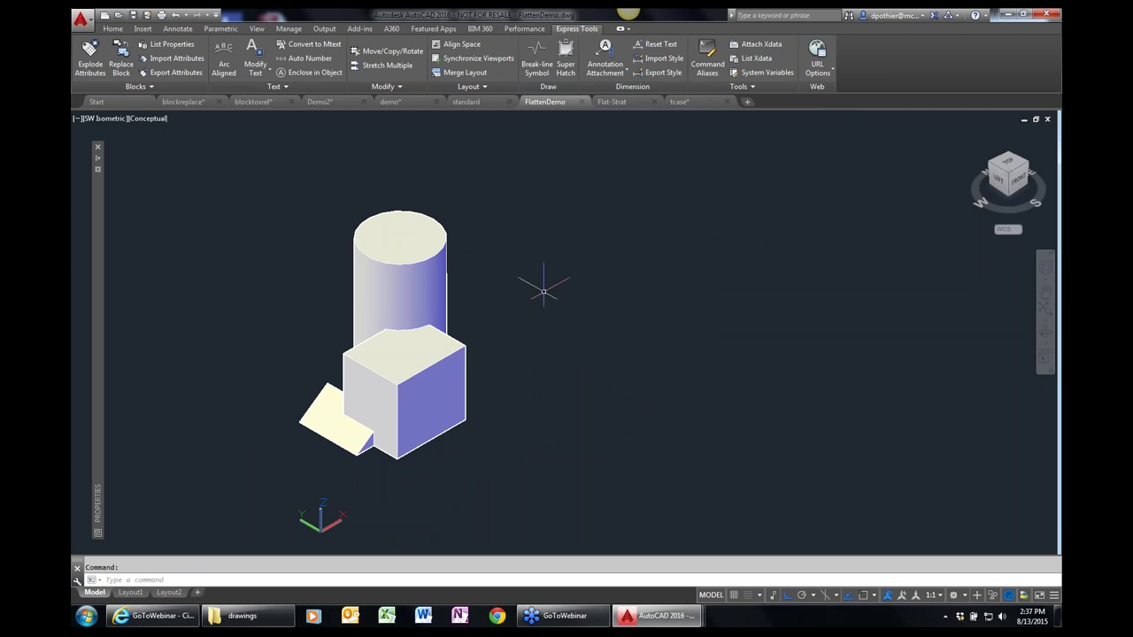
- Flatten the 3D solid in the FlattenDemo drawing to 2D from an angled view, without removing hidden lines
shift+middle_drag(287, 389, 263, 392)
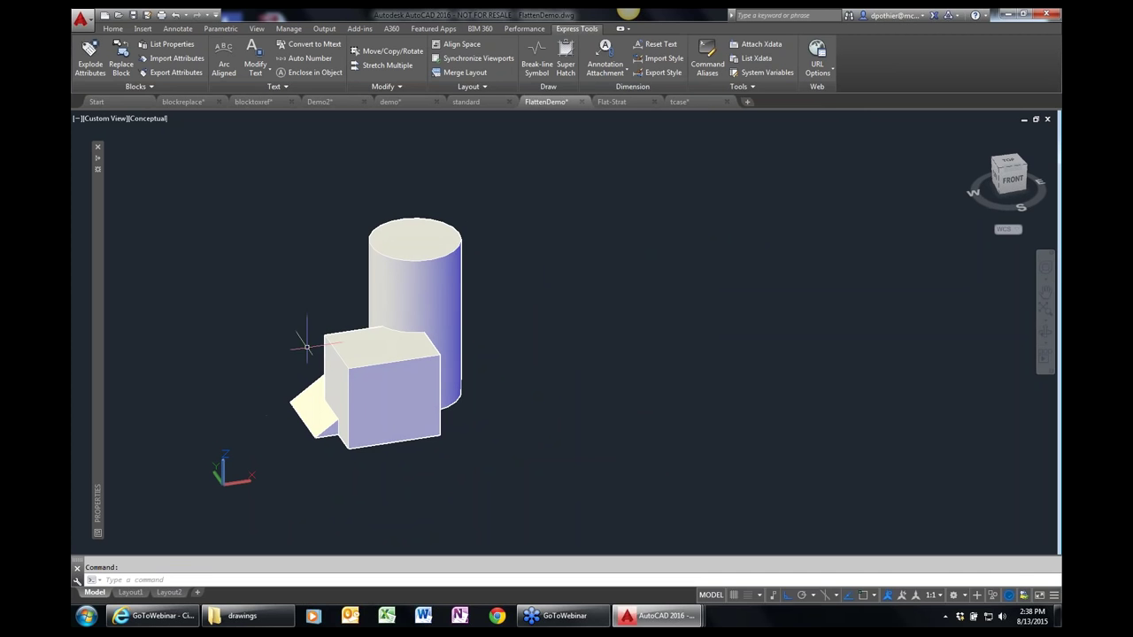
shift+middle_drag(310, 338, 310, 385)
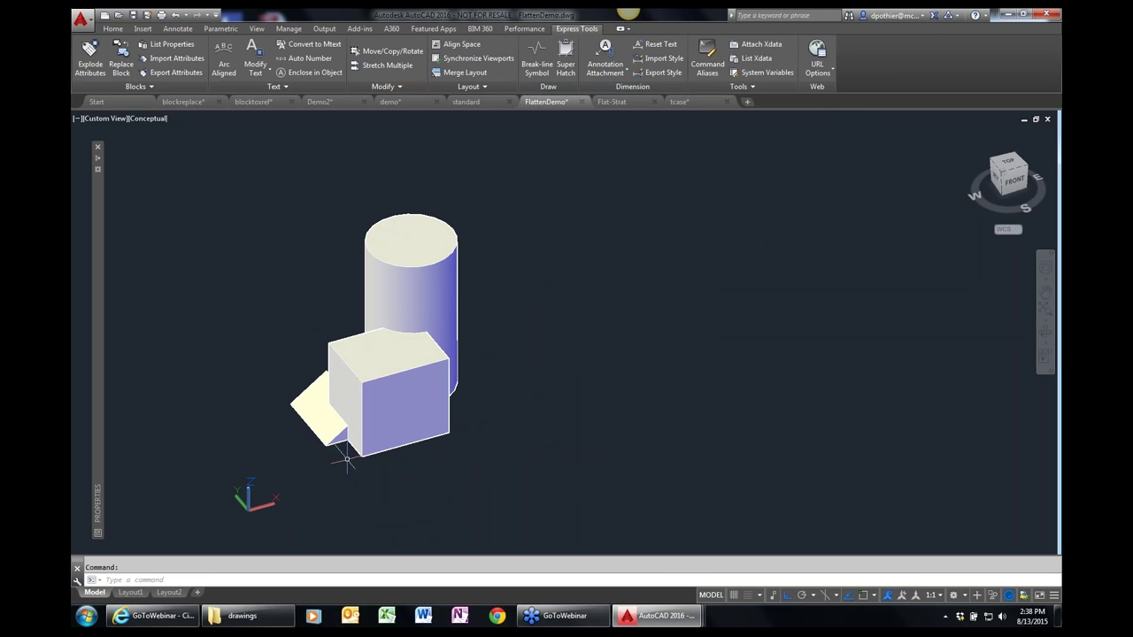
click(400, 87)
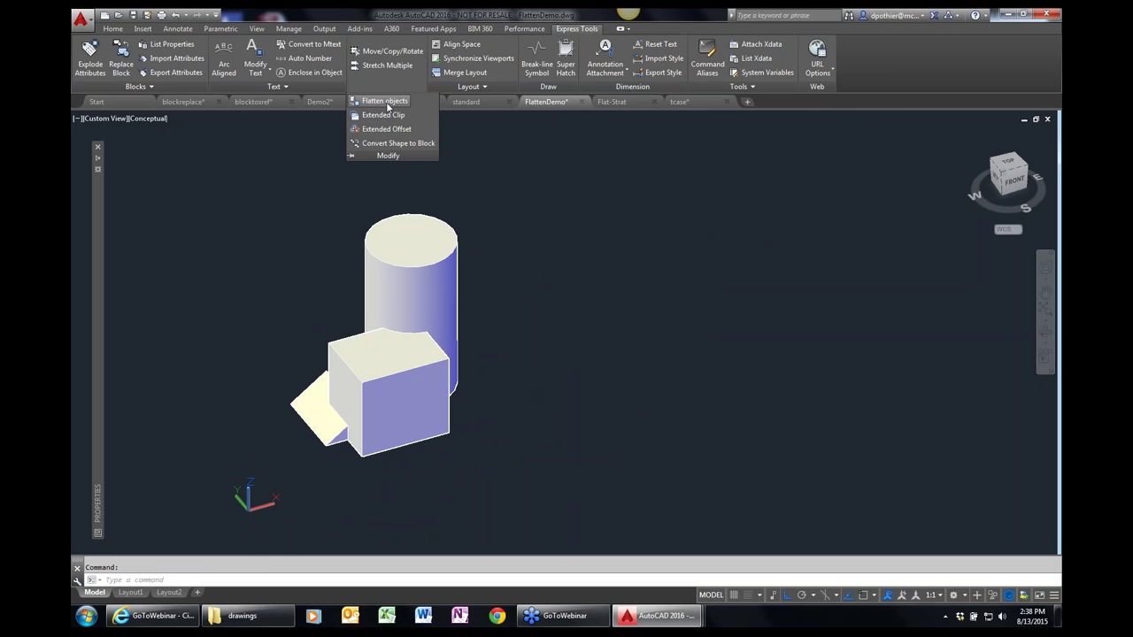
click(382, 101)
click(514, 453)
click(239, 217)
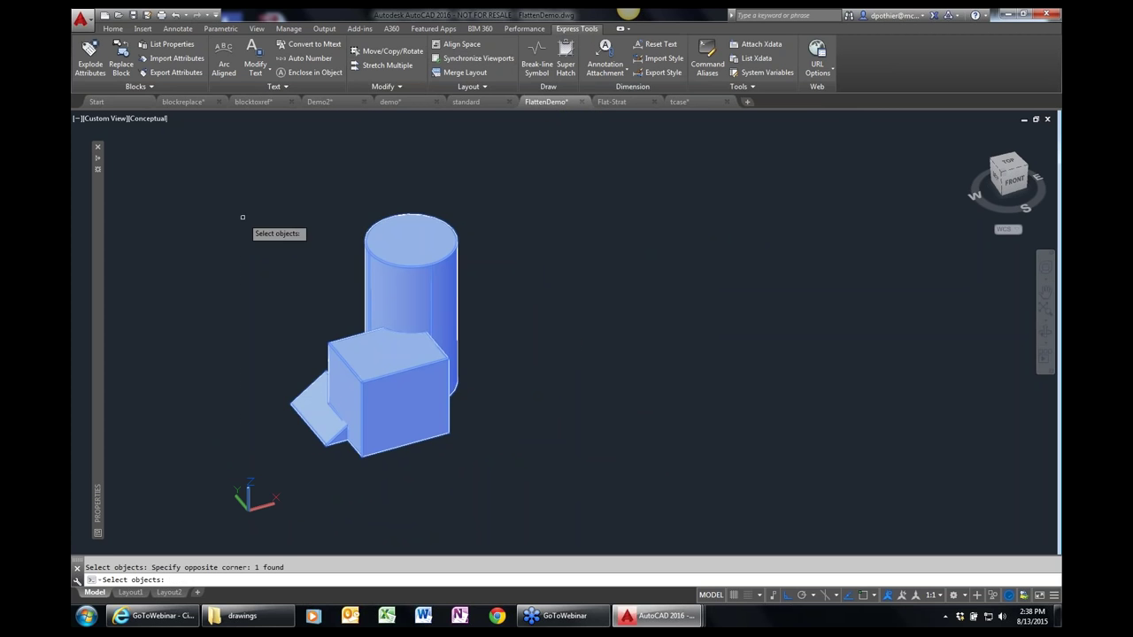
key(Return)
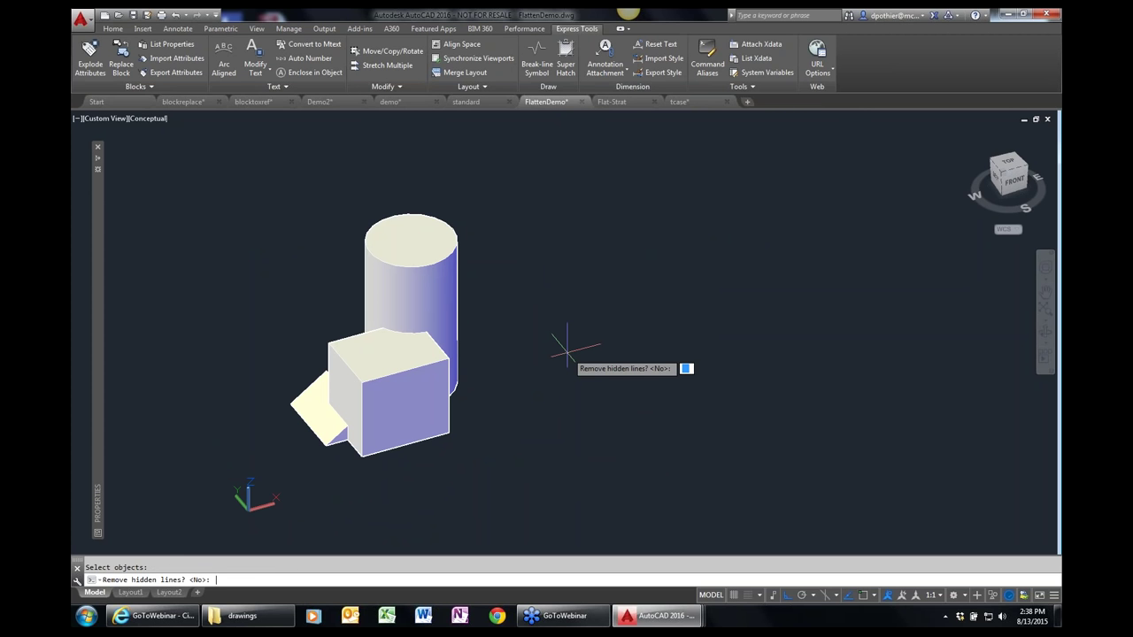
key(Return)
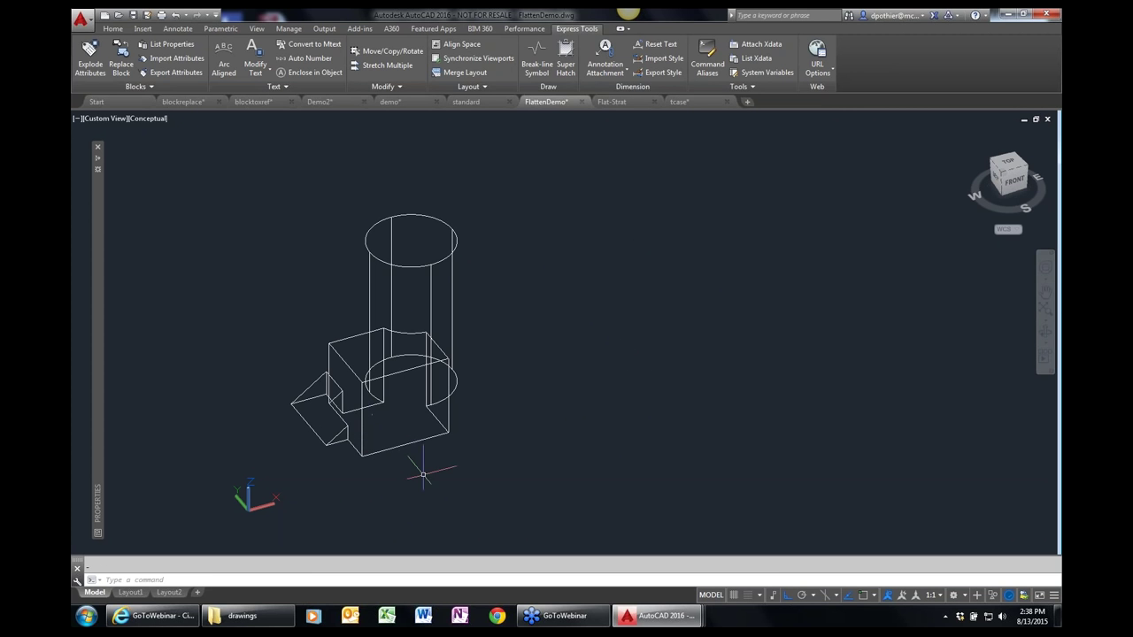
- Examine the flattened linework of the solid up close and orbit around it to check that it is 2D
scroll(475, 436, up, 2)
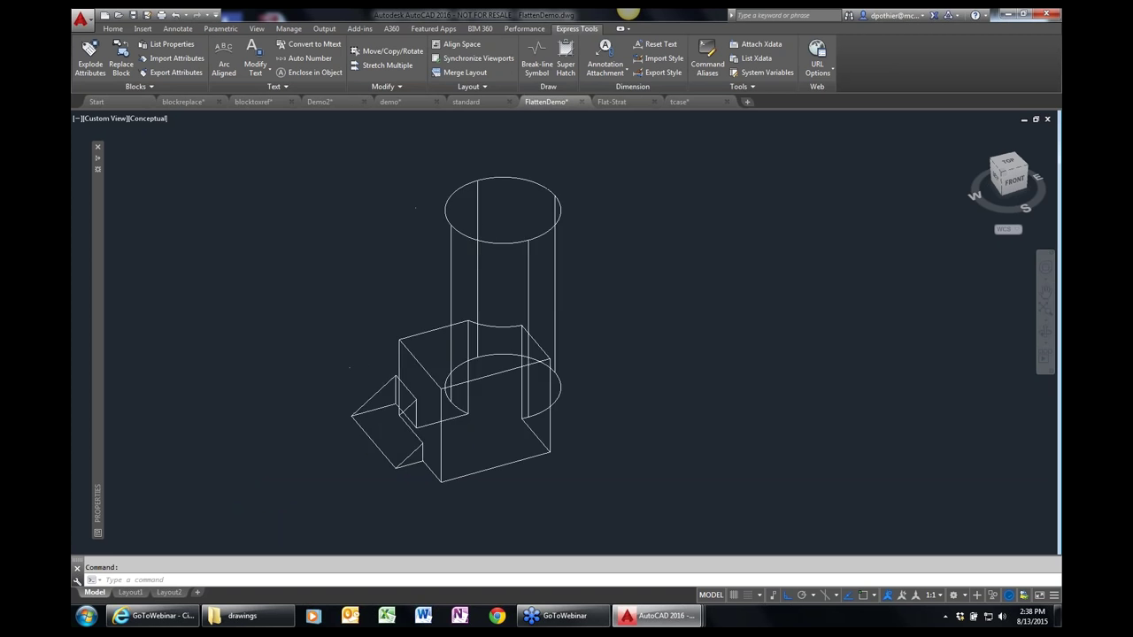
middle_click(475, 435)
middle_click(476, 436)
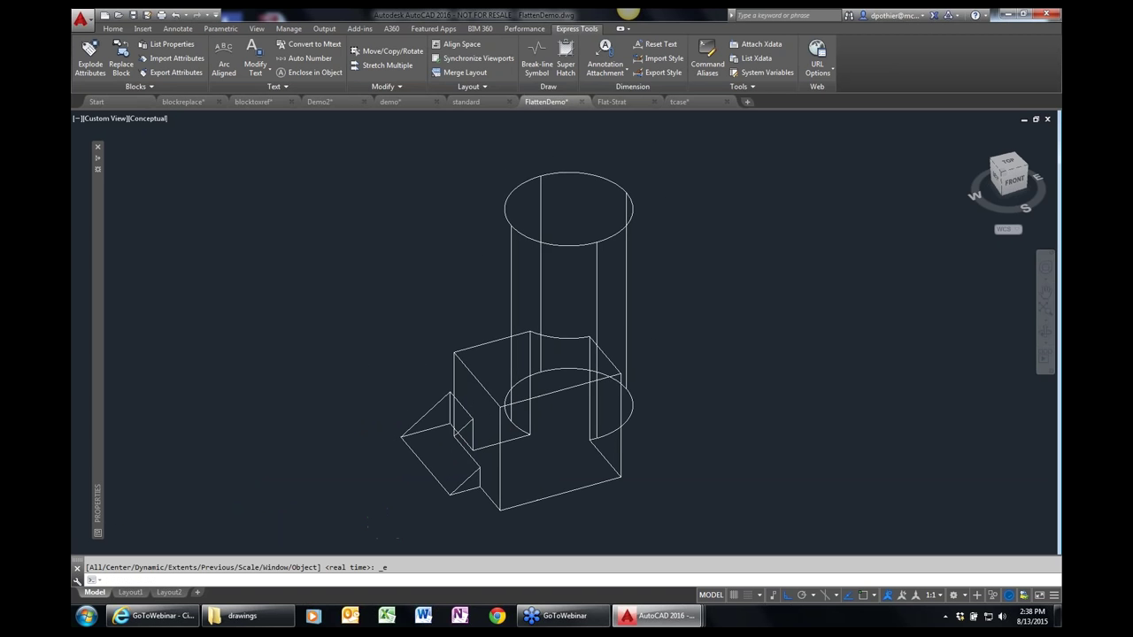
middle_drag(475, 435, 580, 438)
scroll(585, 442, down, 2)
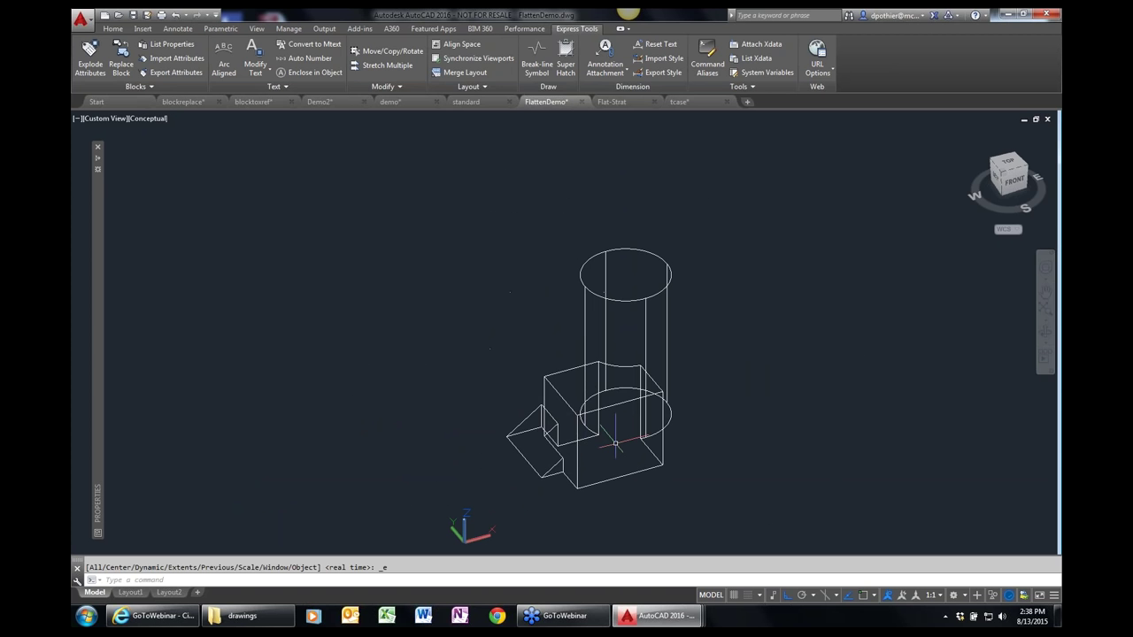
text(O)
text(SMODE)
key(Return)
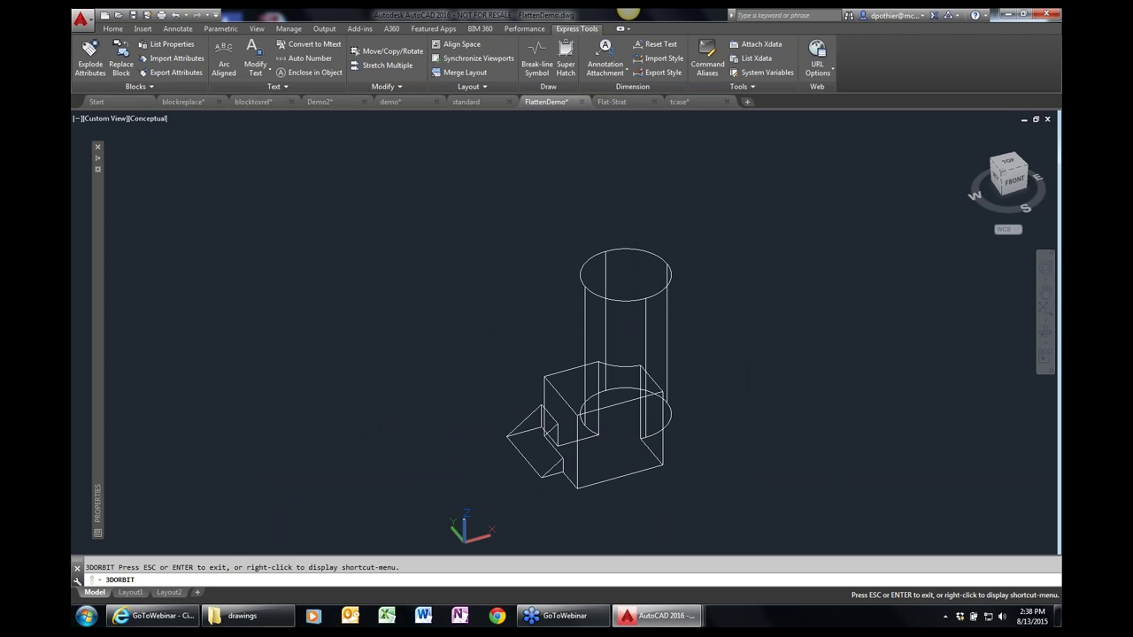
drag(607, 438, 559, 363)
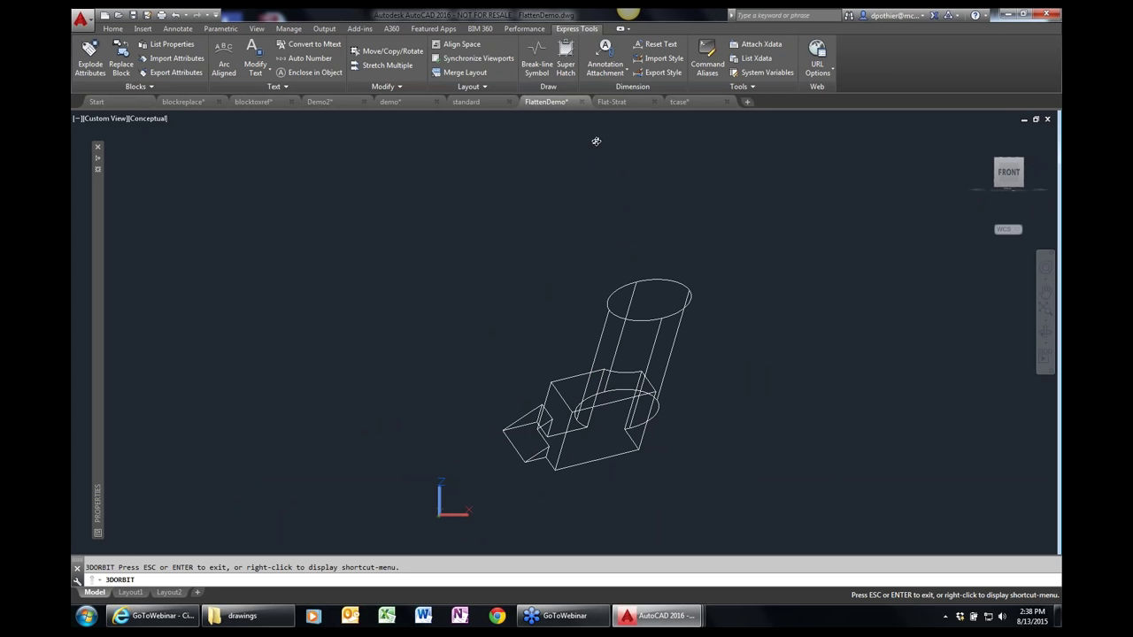
key(Escape)
- Close the FlattenDemo drawing without saving and orbit around the guitar in the Flat-Strat drawing
click(584, 101)
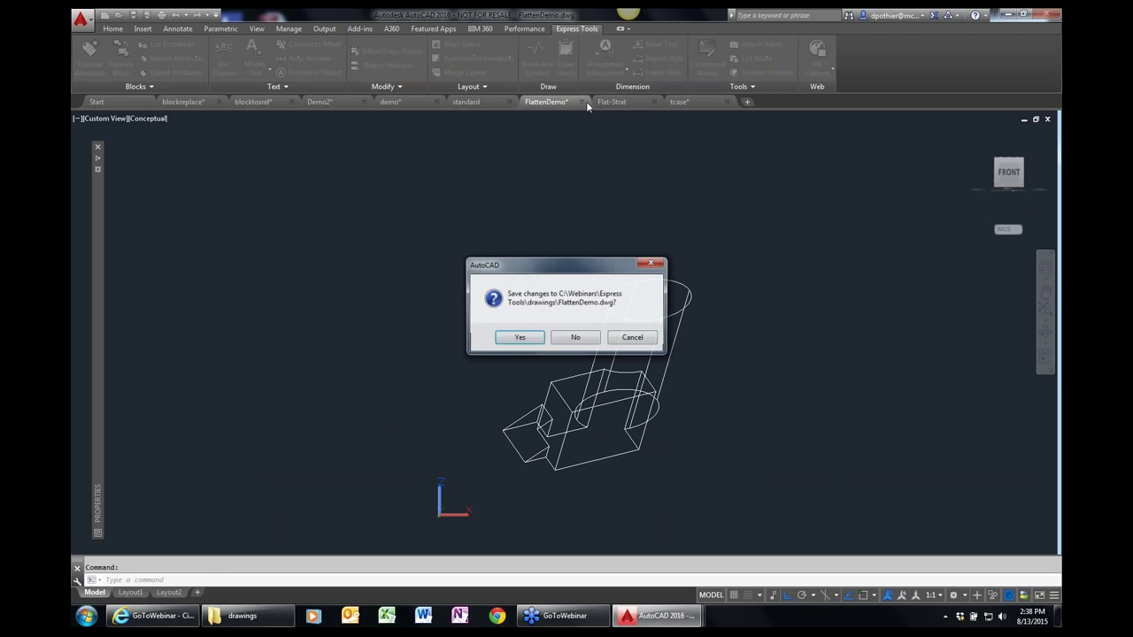
click(575, 339)
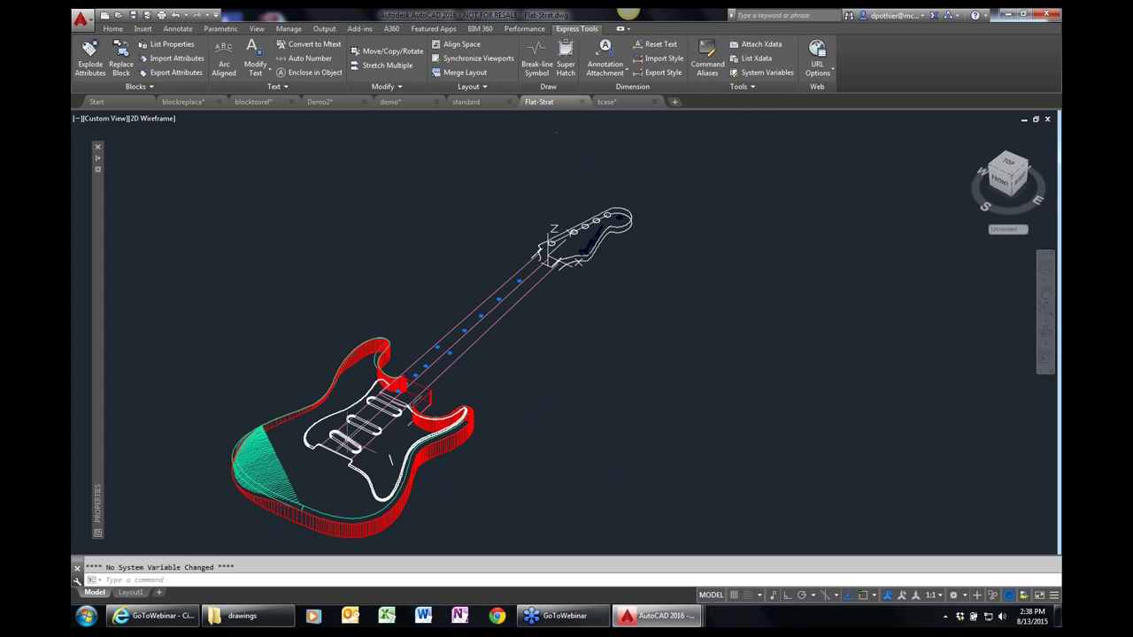
shift+middle_drag(380, 424, 345, 327)
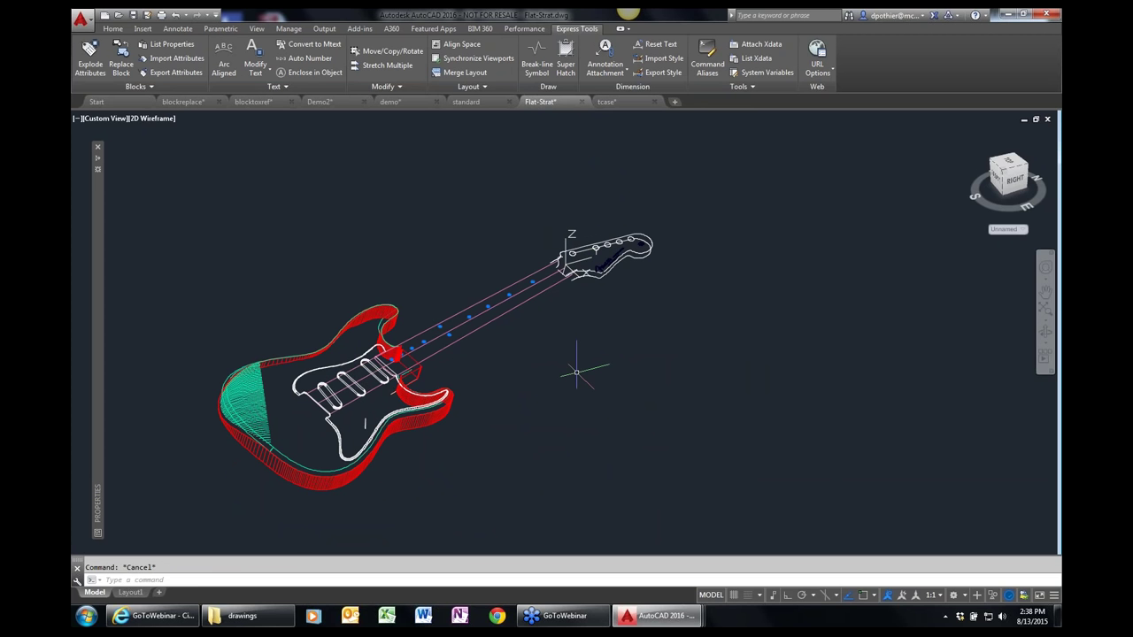
text(ORBIT)
key(Return)
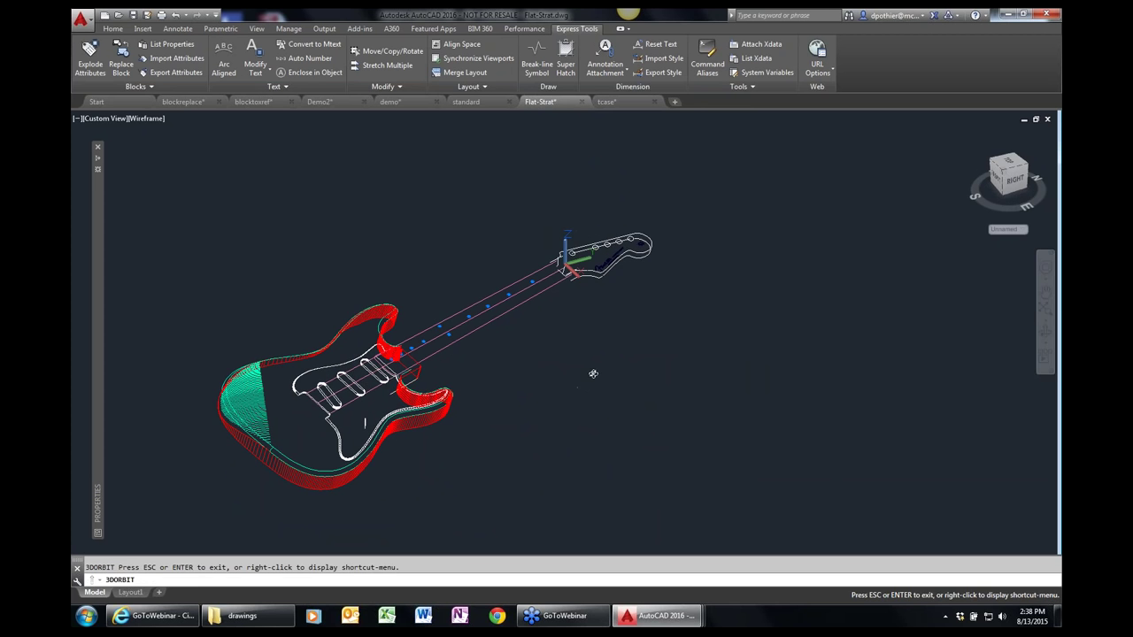
drag(592, 374, 644, 345)
key(Escape)
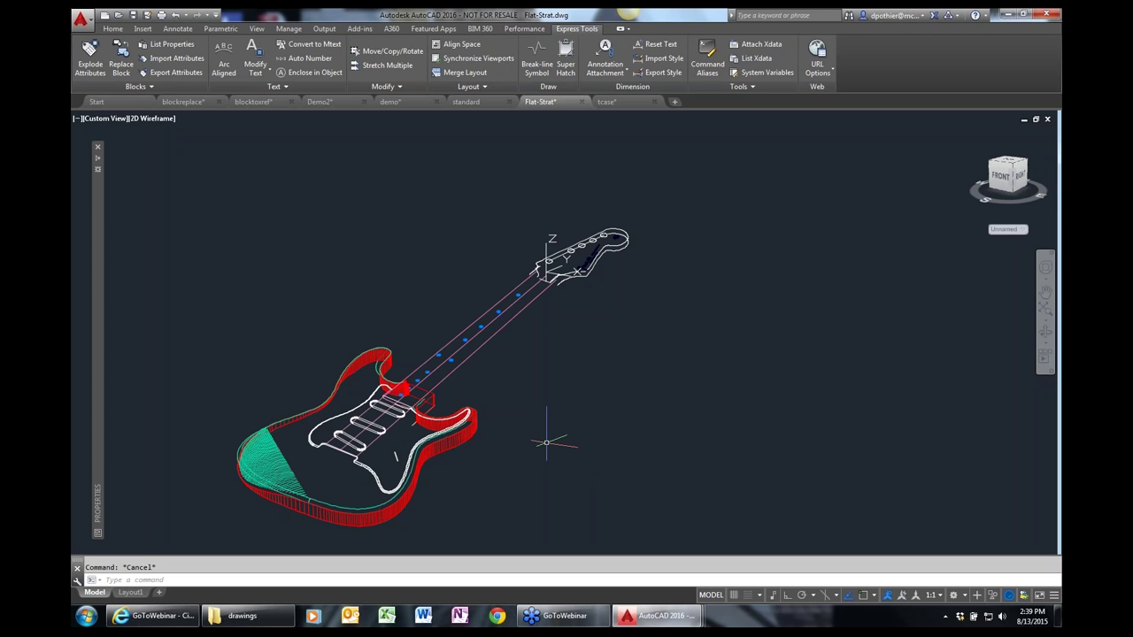
text(SAVEALL)
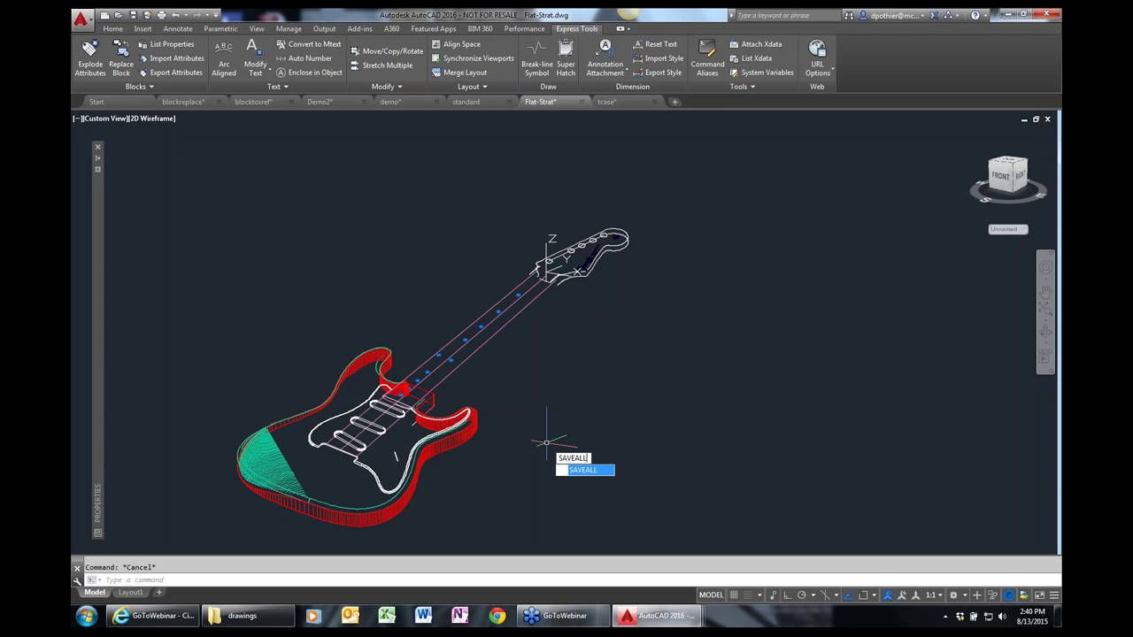
key(Escape)
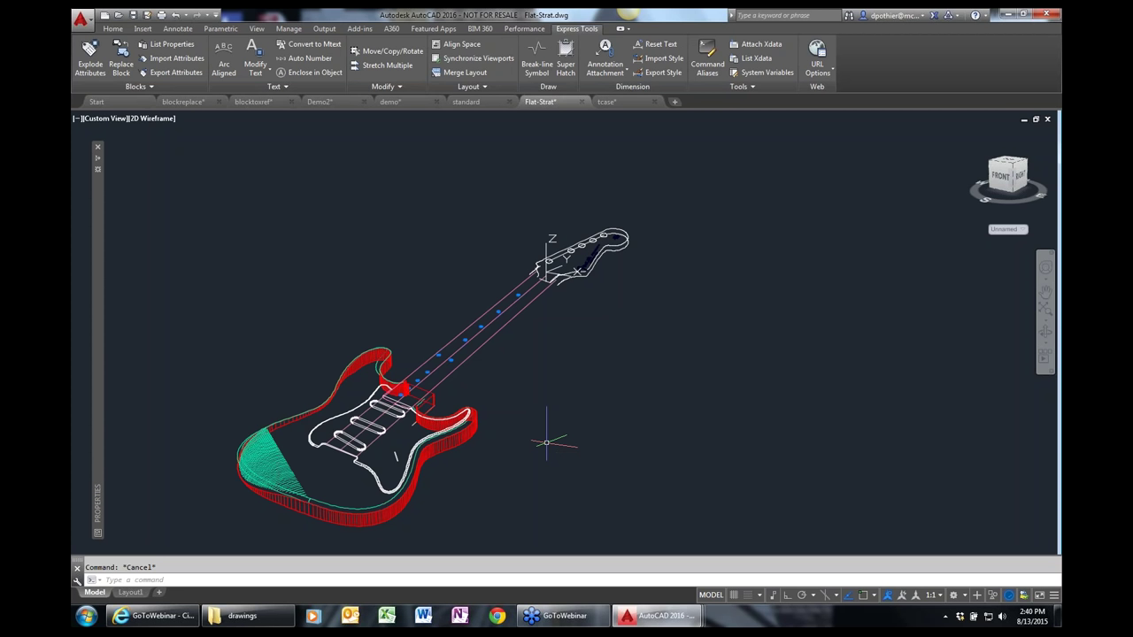
text(qq)
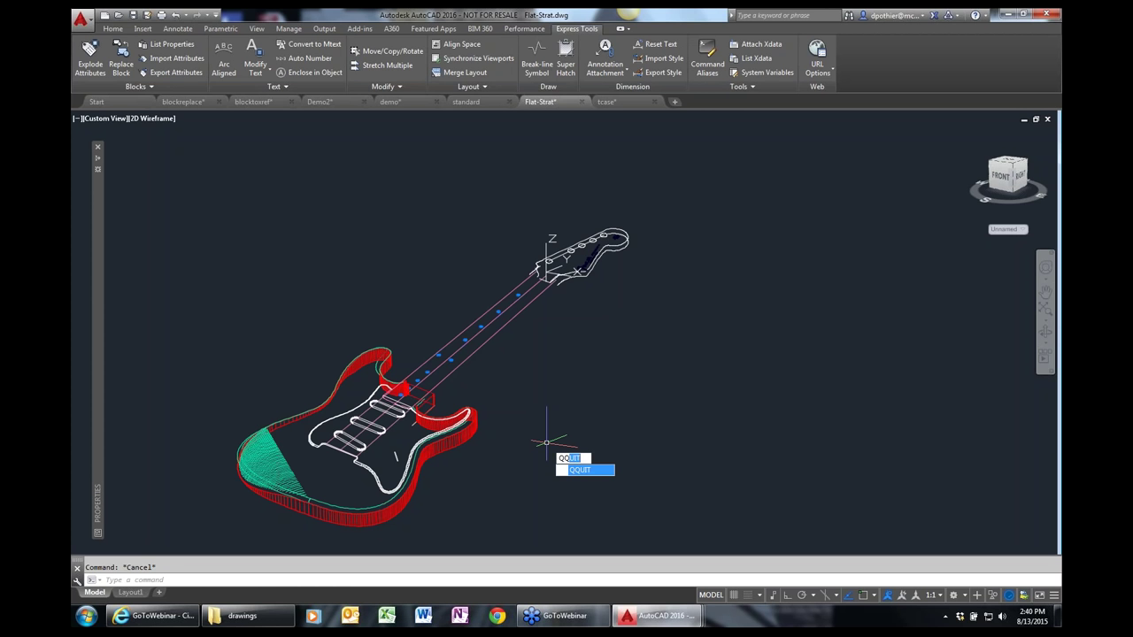
text(uit)
key(Escape)
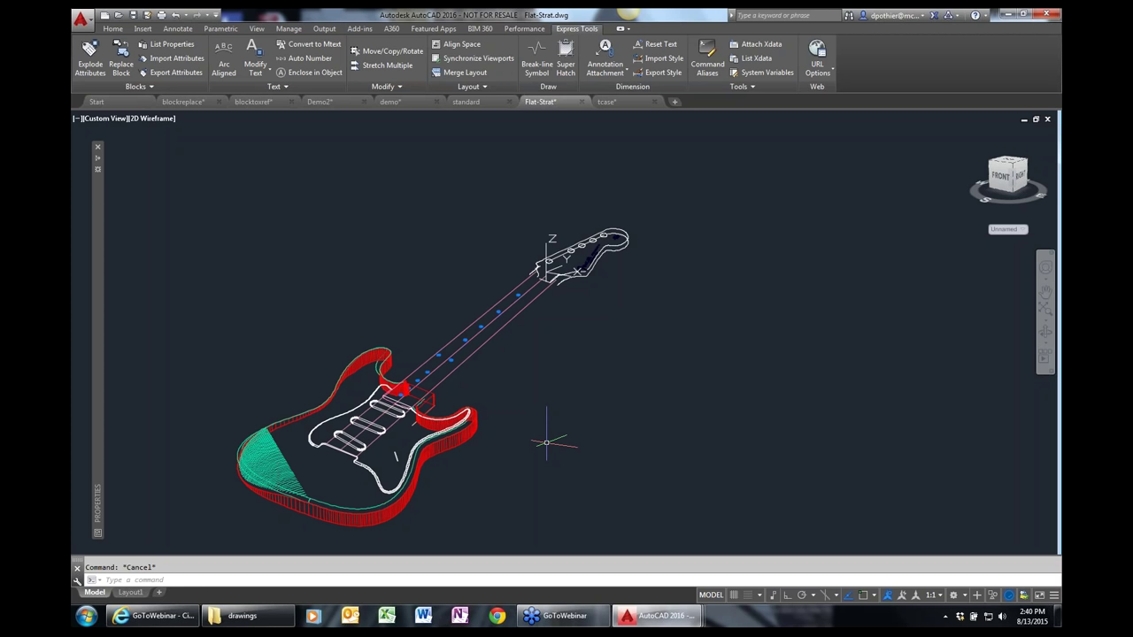
- Switch to the Demo2 drawing and zoom in on the empty rectangle beside the Office 101 block
click(333, 104)
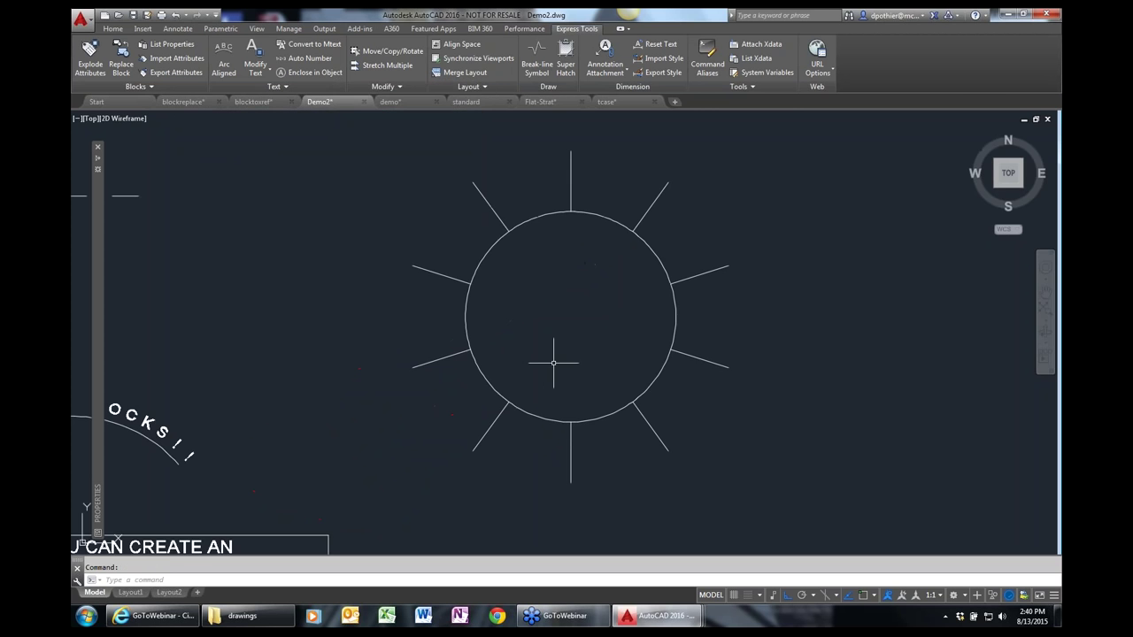
scroll(549, 361, down, 6)
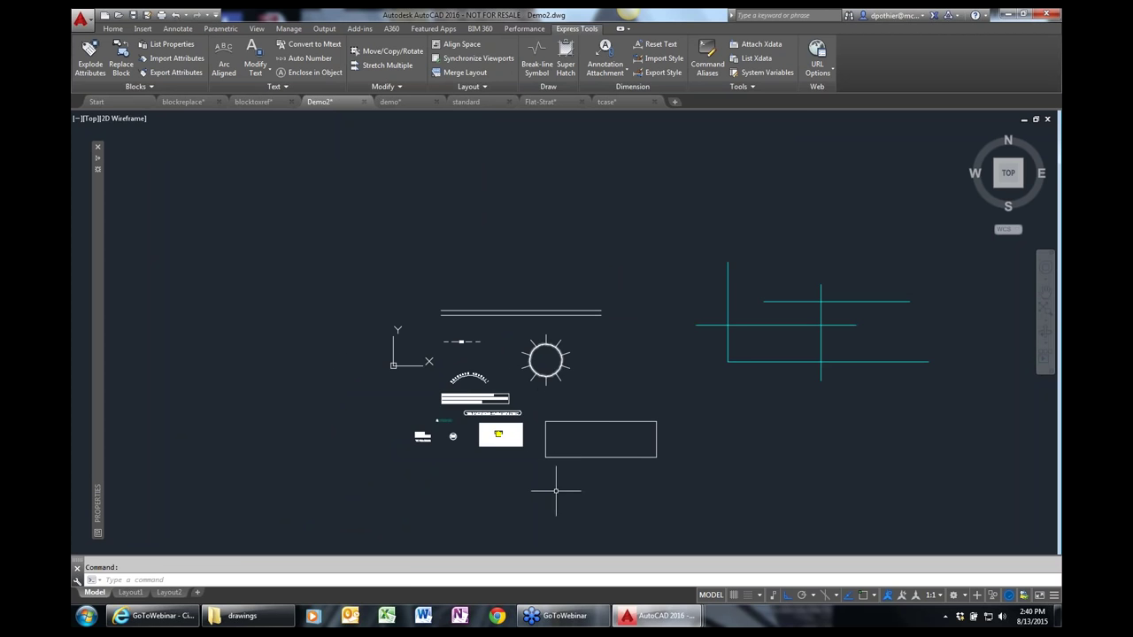
text(z)
key(Return)
click(486, 497)
click(578, 447)
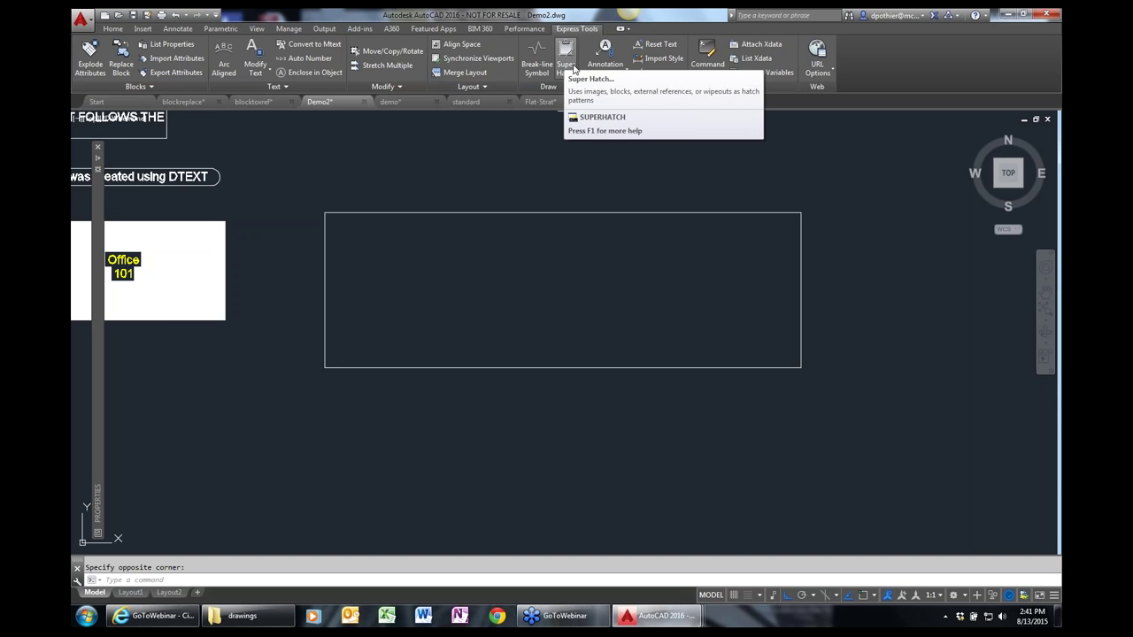
- Start a Super Hatch for the empty rectangle with the HOOPS block as the pattern and its parameters specified on screen
scroll(572, 114, down, 2)
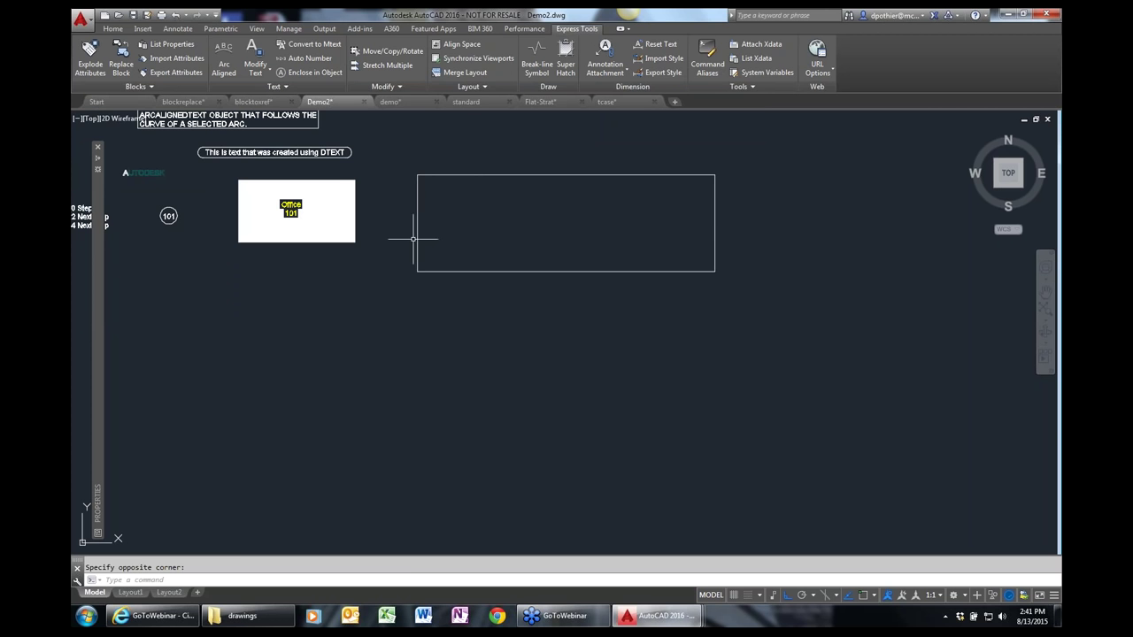
text(z)
key(Return)
click(339, 327)
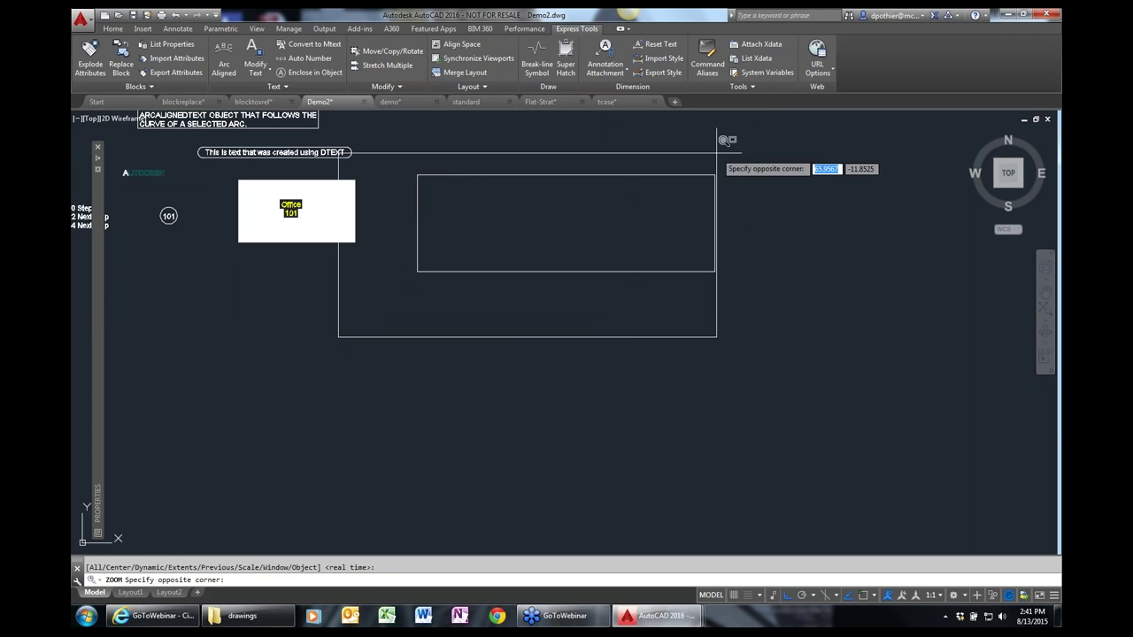
click(753, 164)
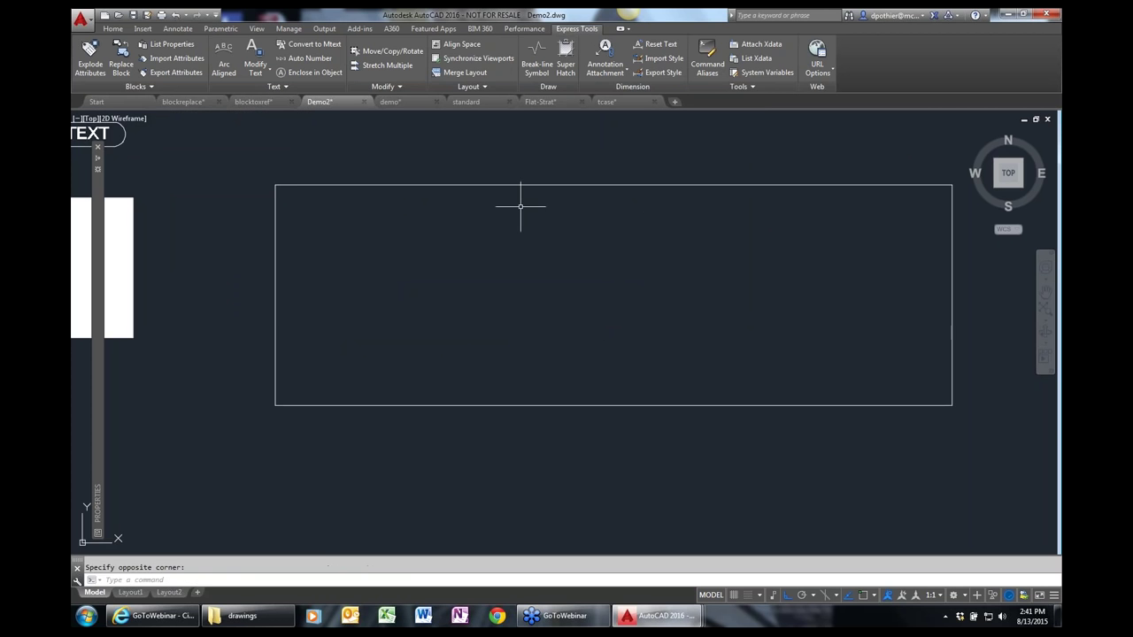
click(564, 55)
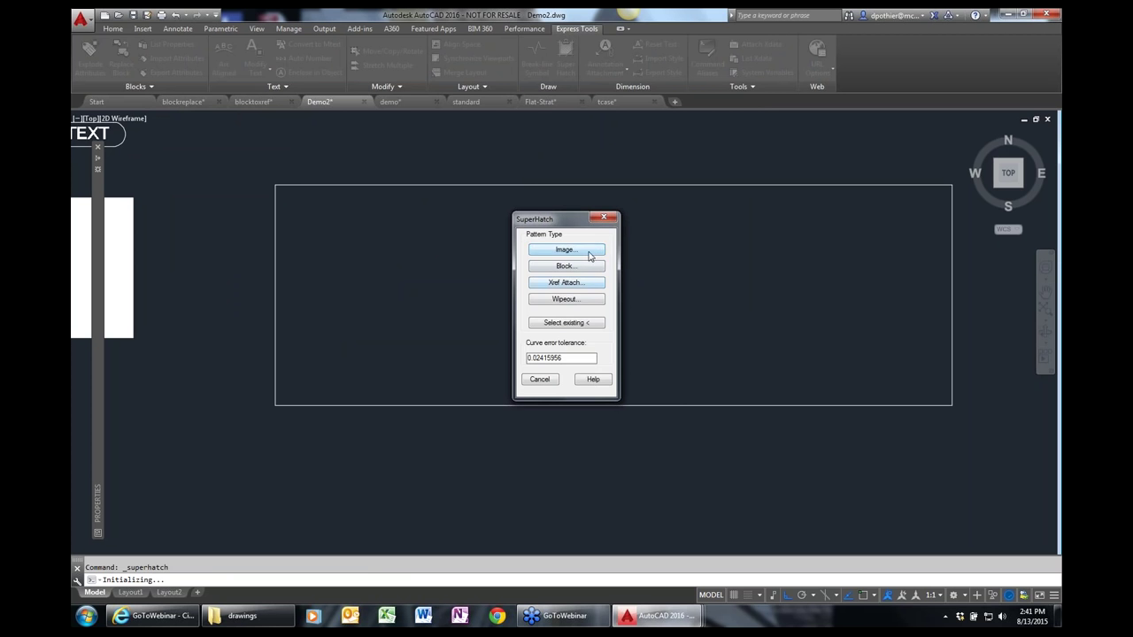
click(580, 267)
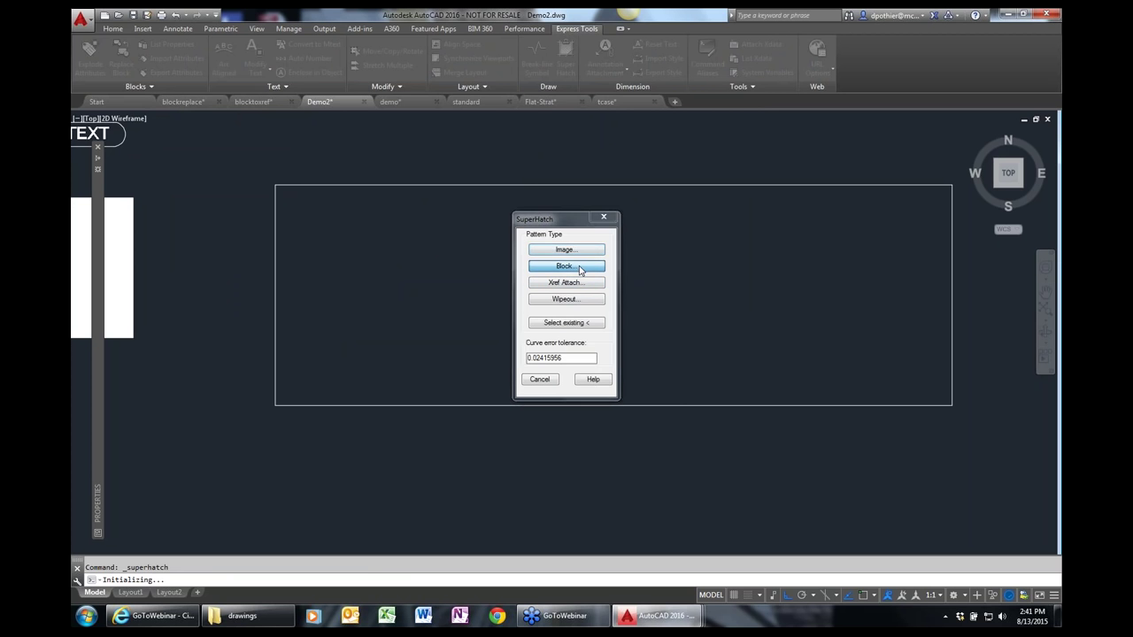
click(492, 253)
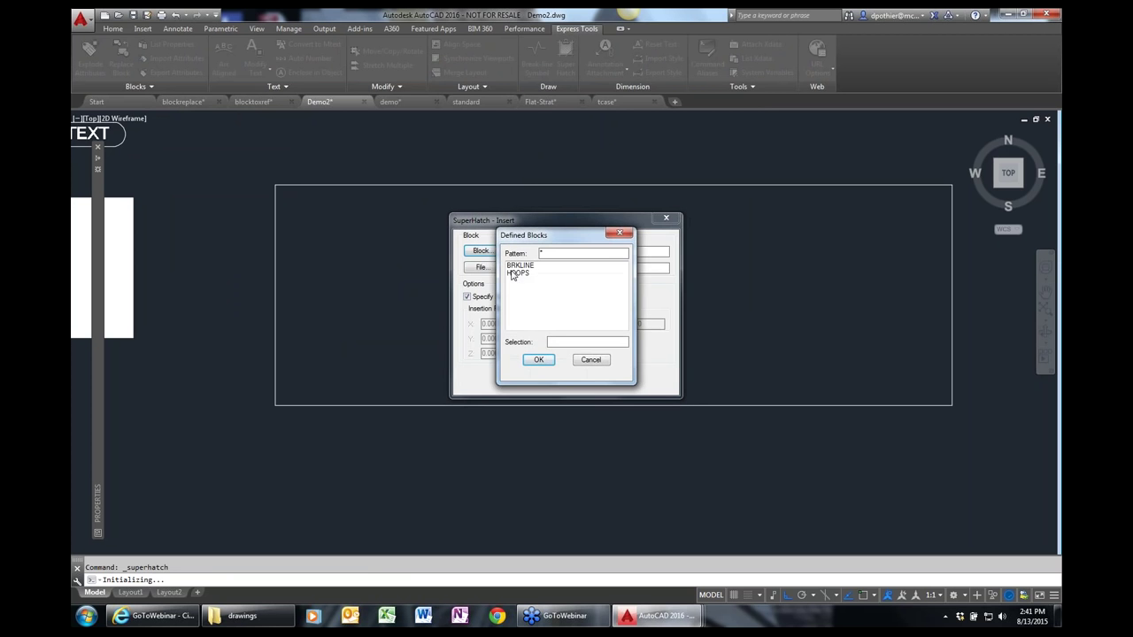
click(514, 273)
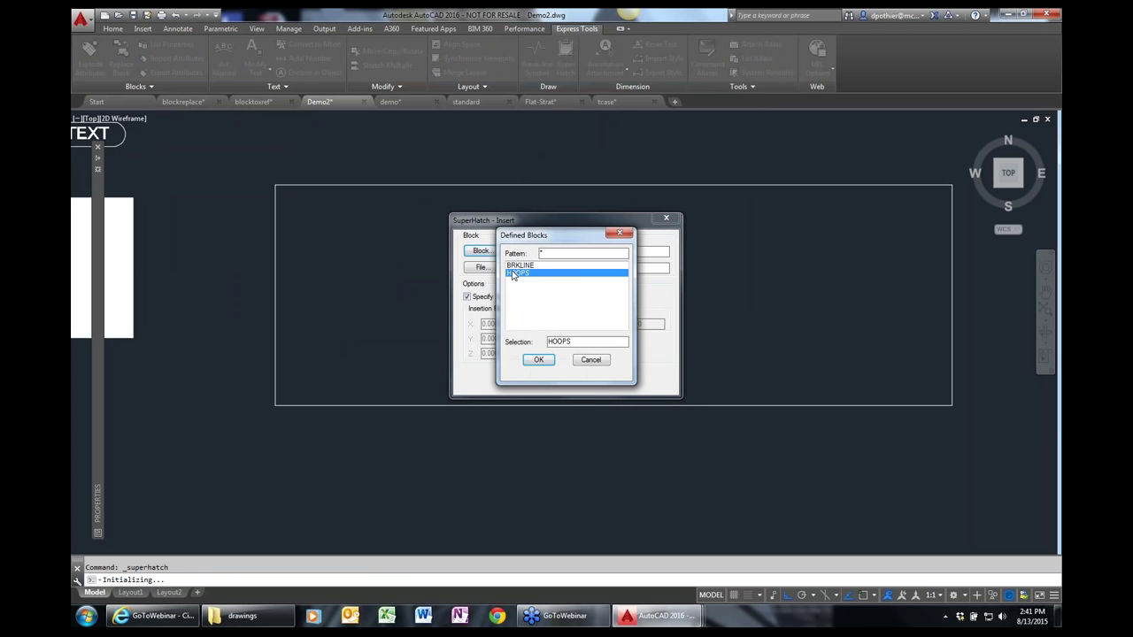
click(538, 360)
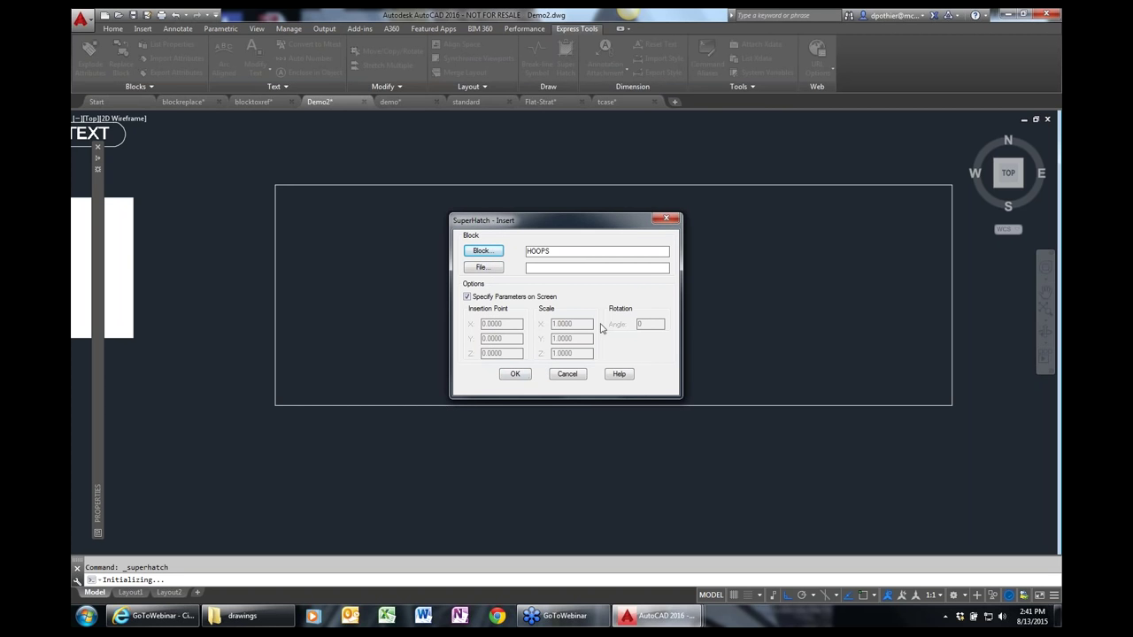
click(515, 374)
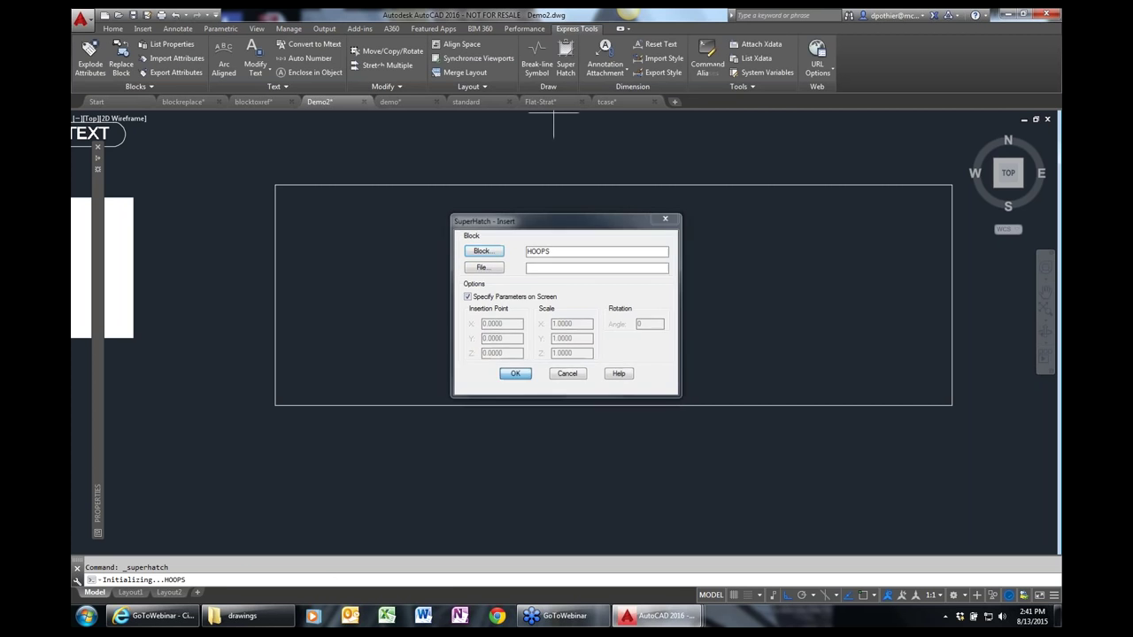
- Place the HOOPS block inside the rectangle's lower-left corner at scale 1, rotated 23°, and accept its placement and default extents
click(331, 364)
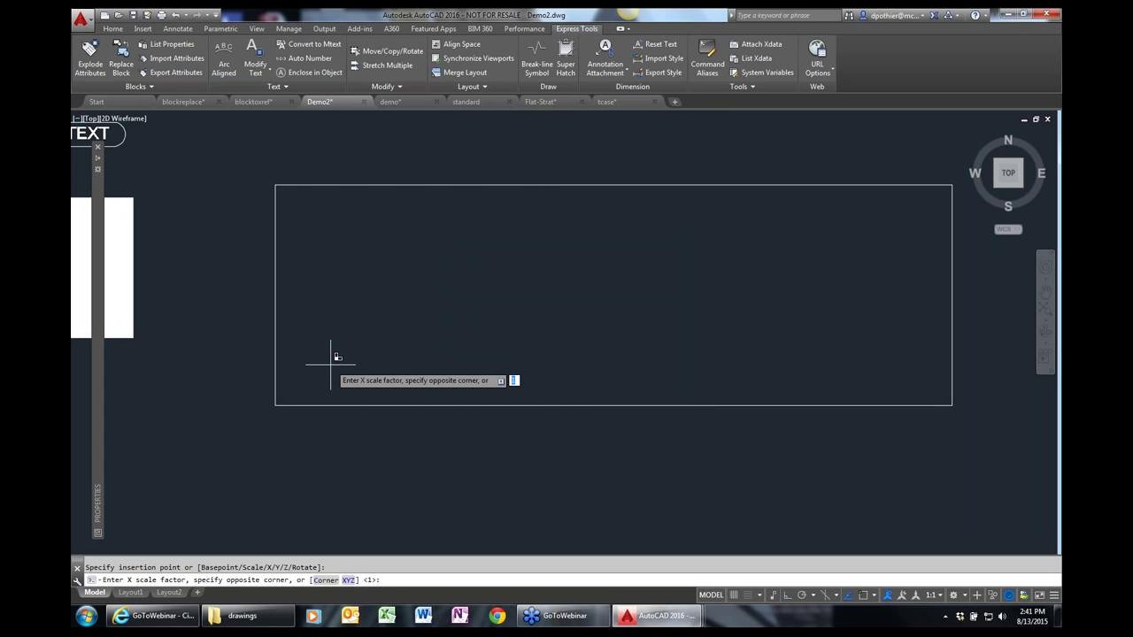
key(Return)
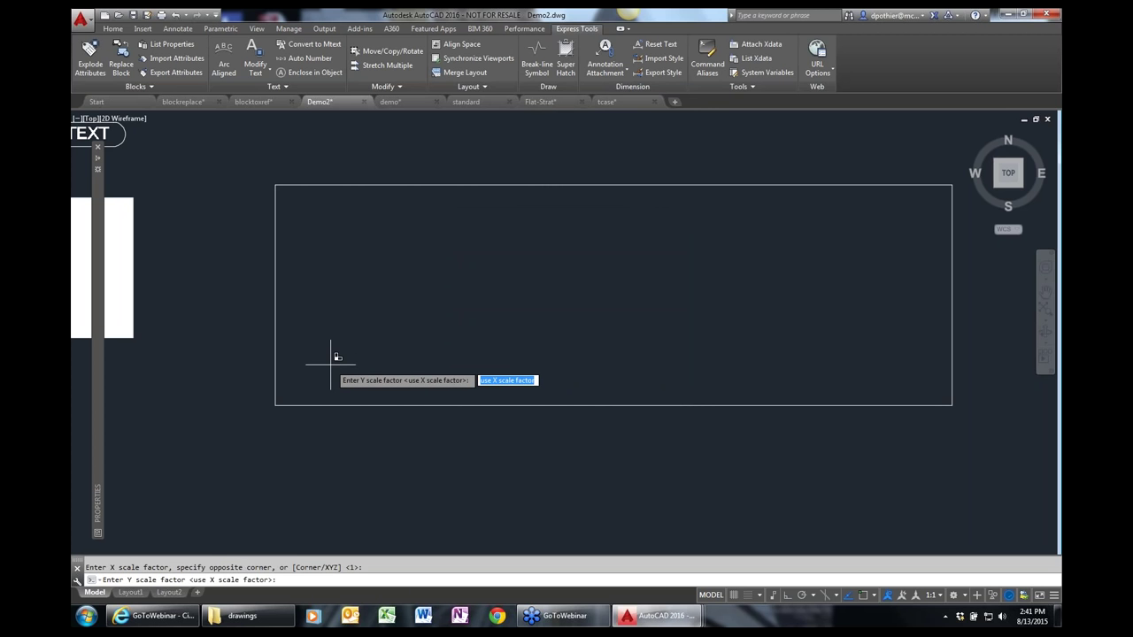
key(Return)
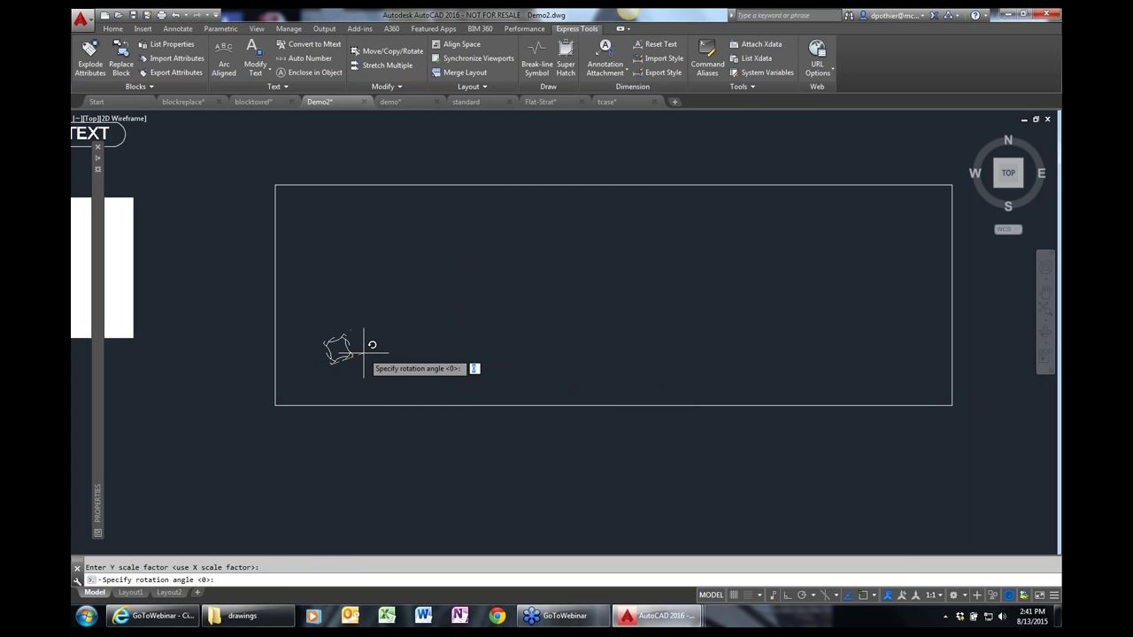
key(Return)
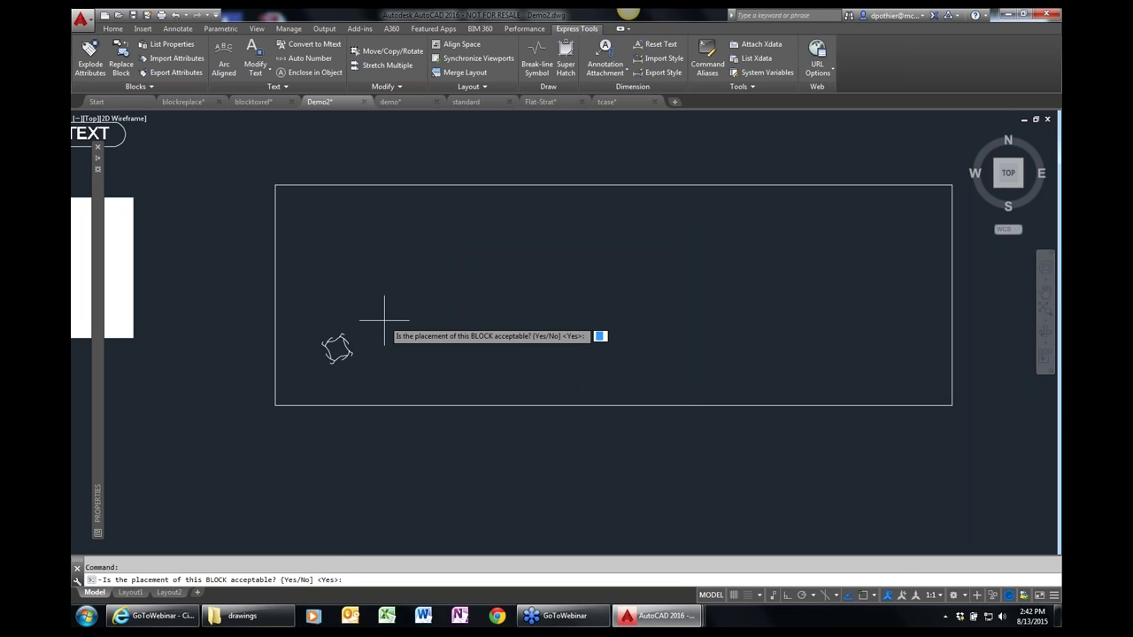
key(Return)
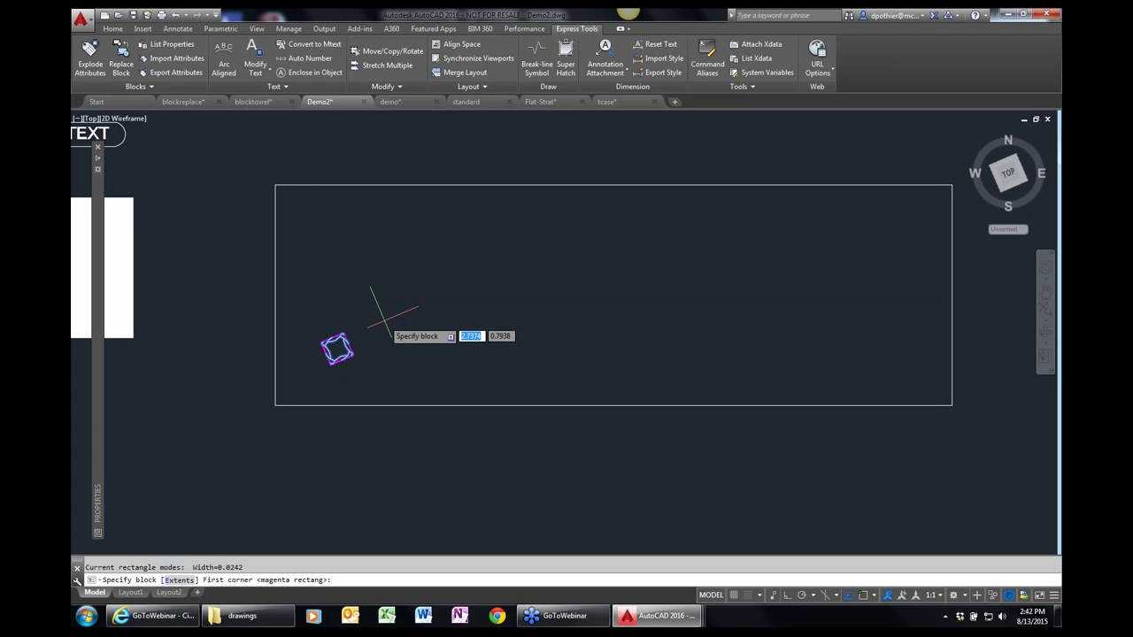
key(Return)
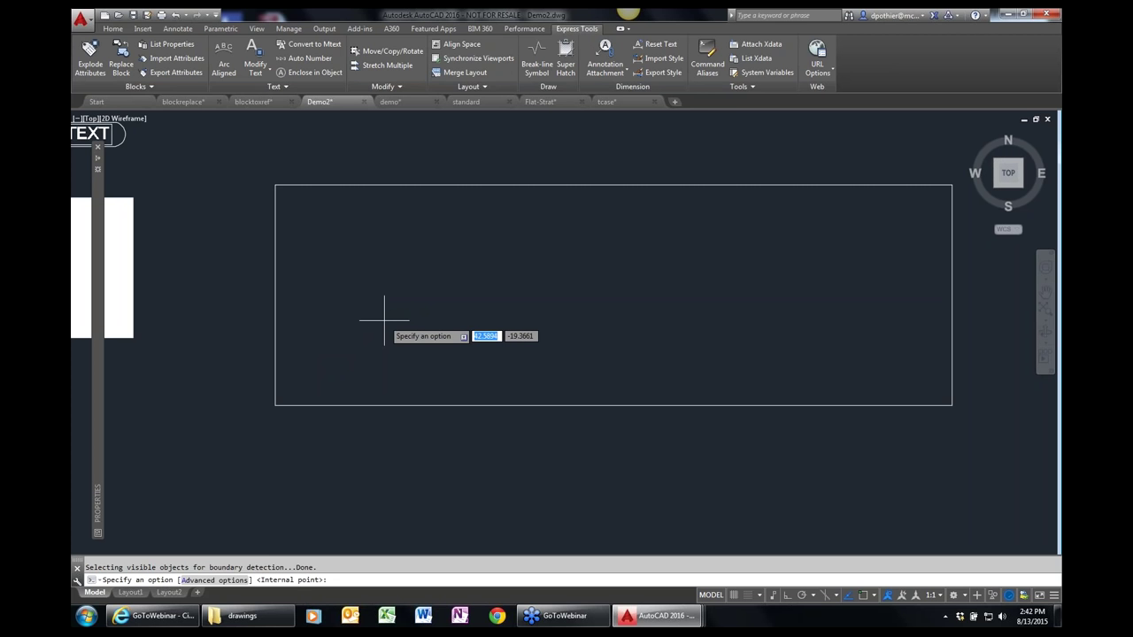
- Leave the advanced options unchanged, pick an internal point in the rectangle and confirm filling it with the hoops pattern
text(A)
key(Return)
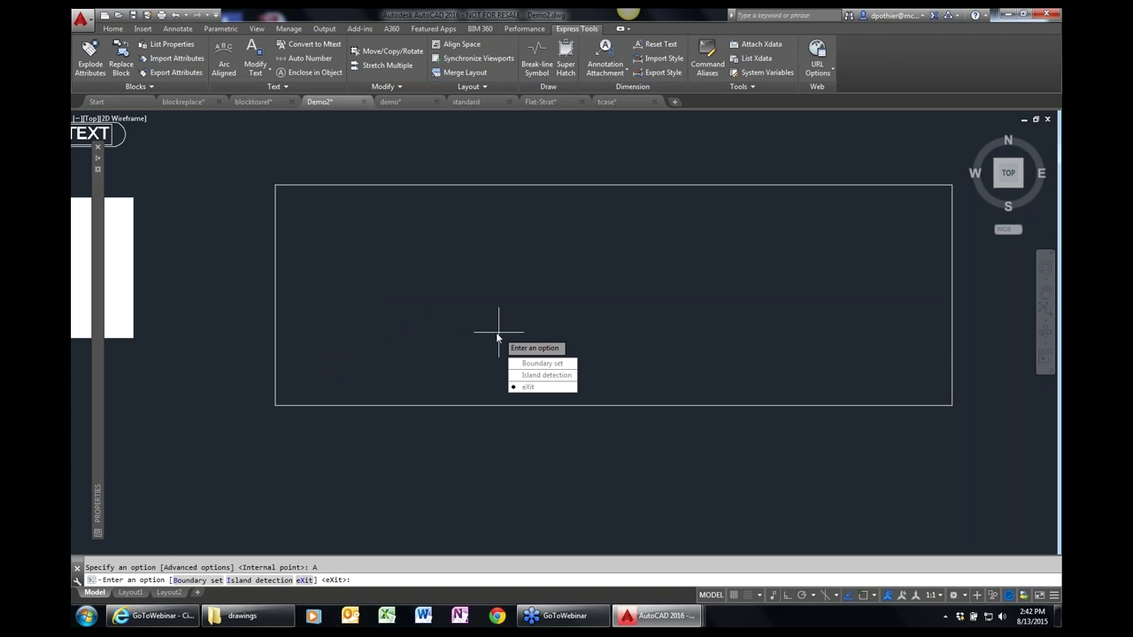
key(Down)
key(Down)
key(Down)
key(Return)
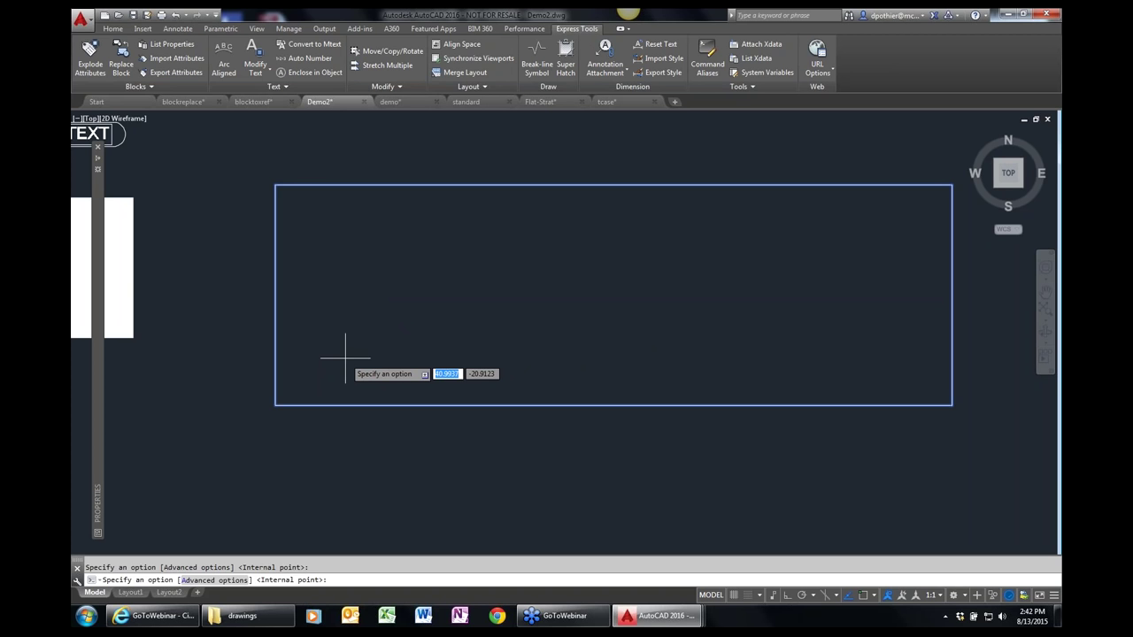
click(345, 359)
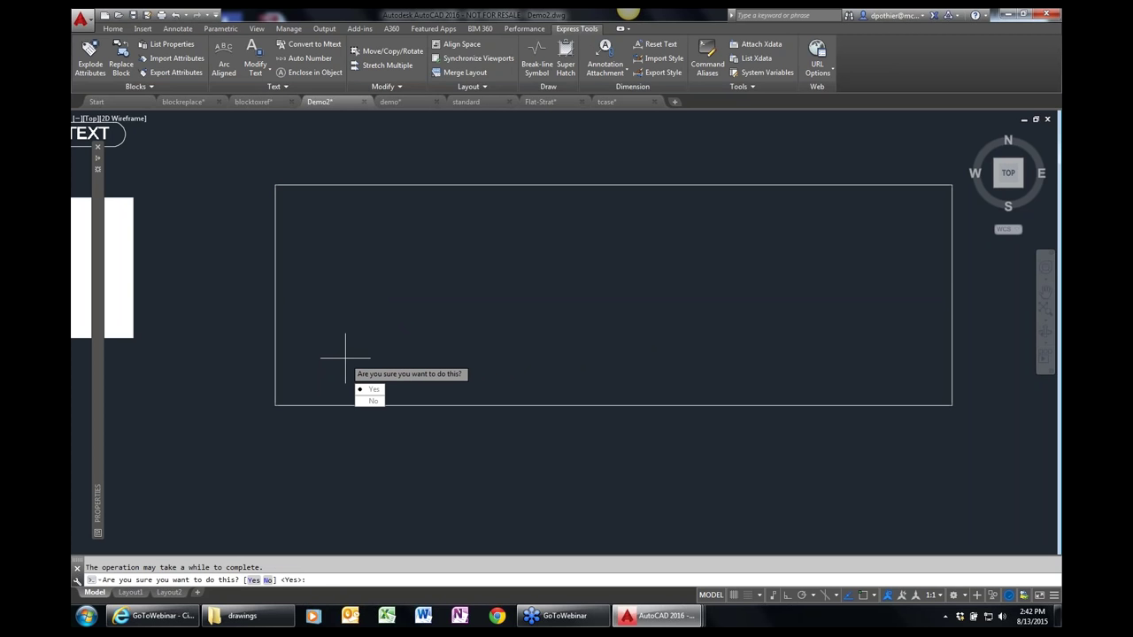
key(Return)
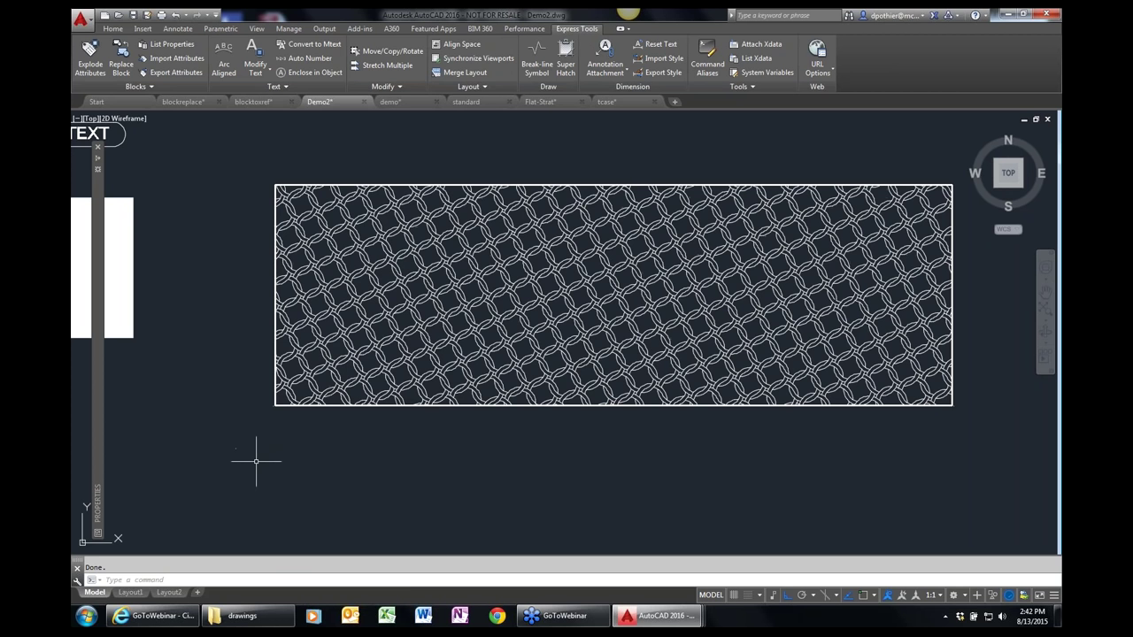
- Zoom in on the hatch's lower-left corner, select the hoops pattern and check its object type in the properties
text(z)
key(Return)
click(246, 430)
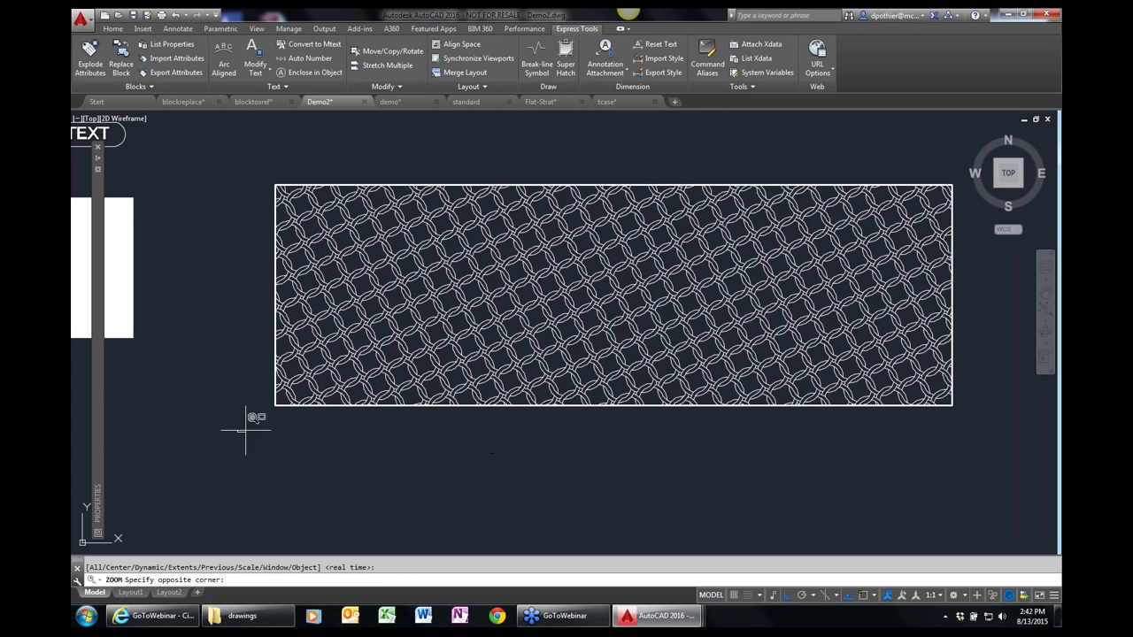
click(398, 327)
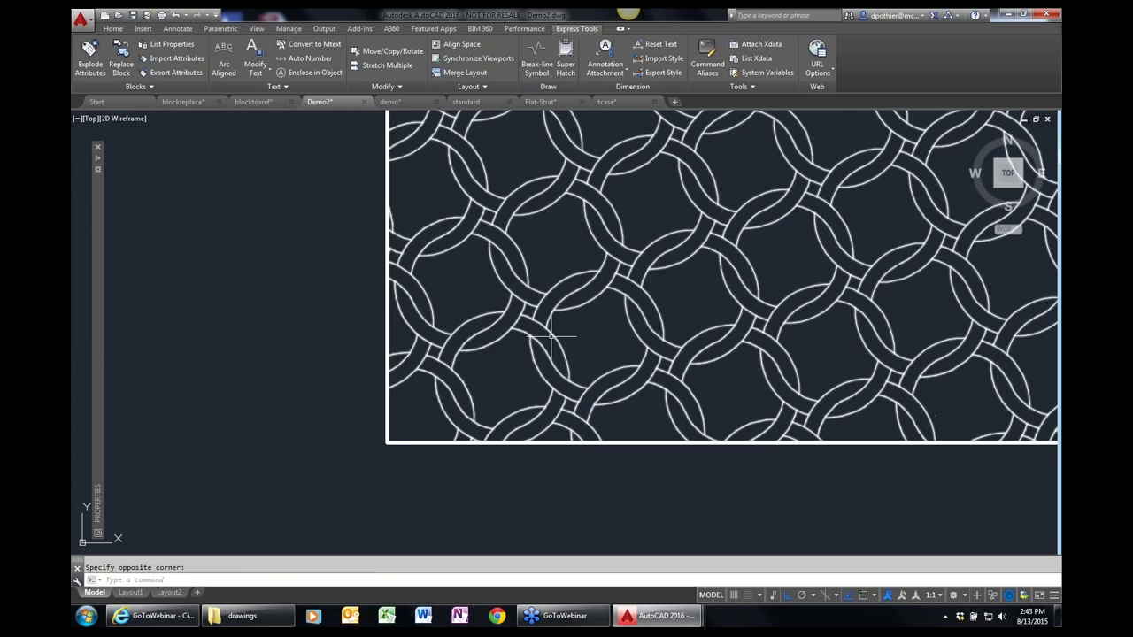
click(110, 320)
mouse_move(98, 321)
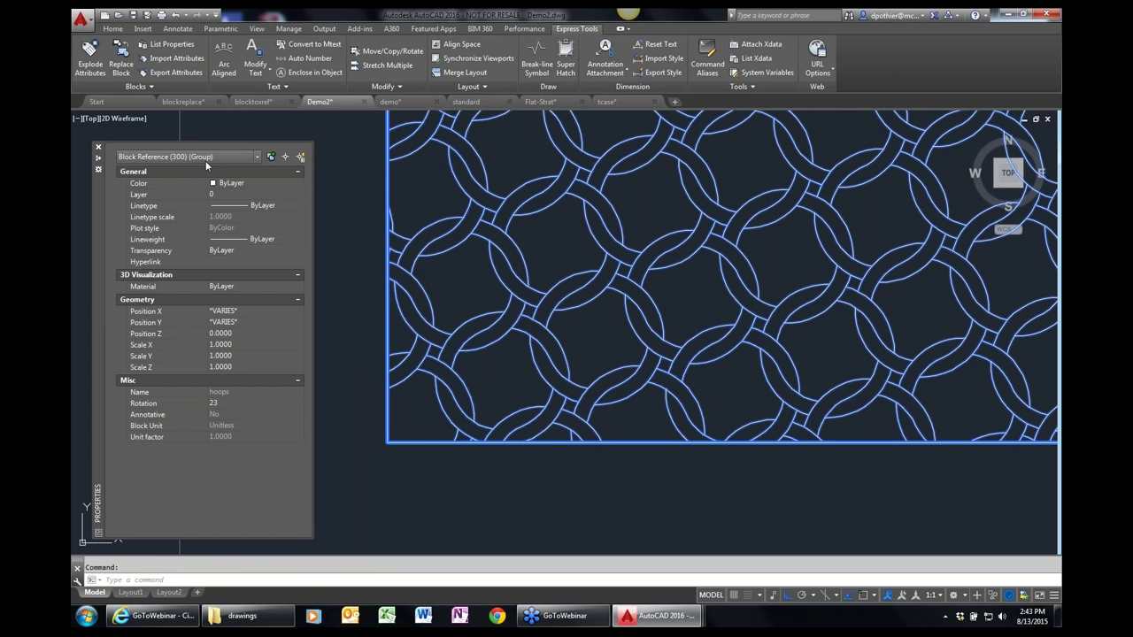
key(Escape)
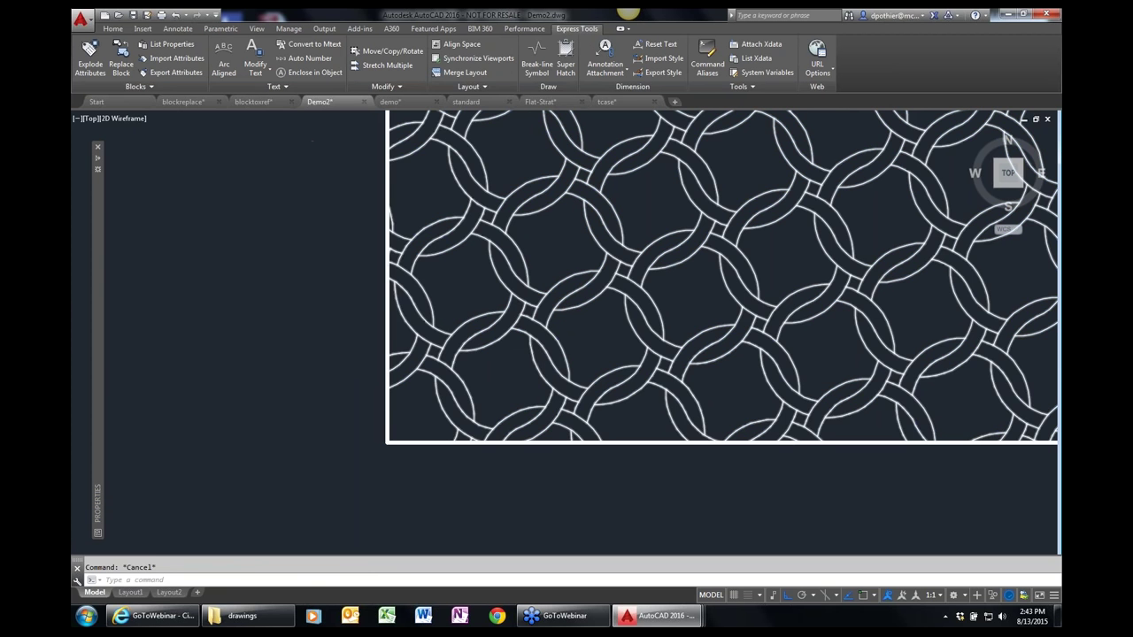
- Look over the trimmed hoops pattern along its edges and view the whole hatched rectangle
scroll(544, 377, down, 1)
scroll(545, 377, down, 2)
text(p)
key(Return)
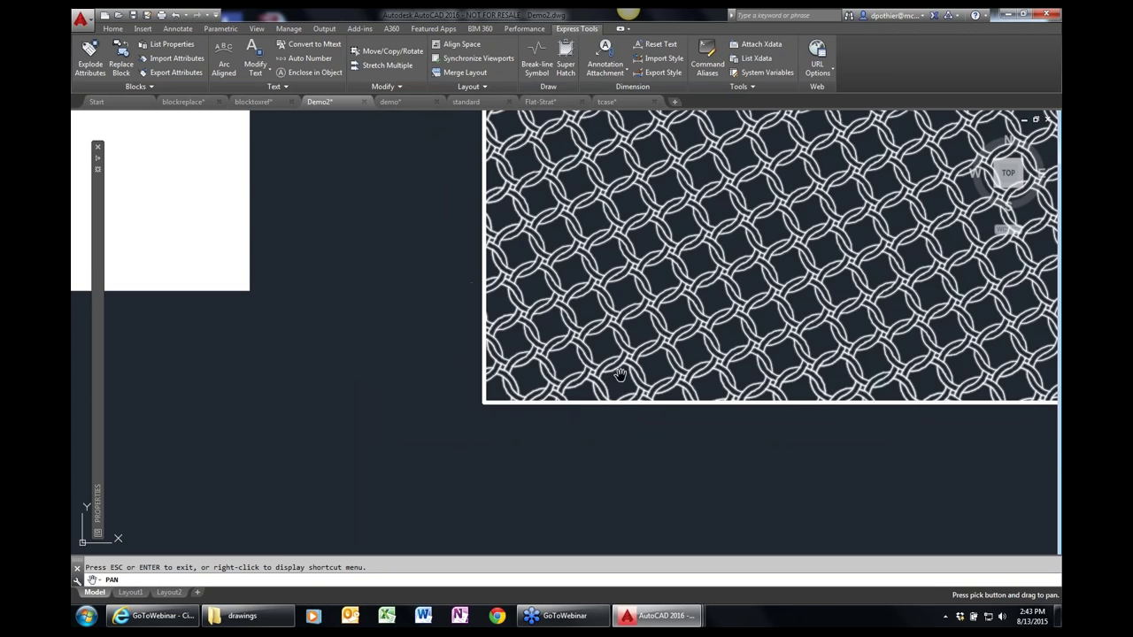
scroll(620, 372, up, 2)
drag(614, 375, 399, 426)
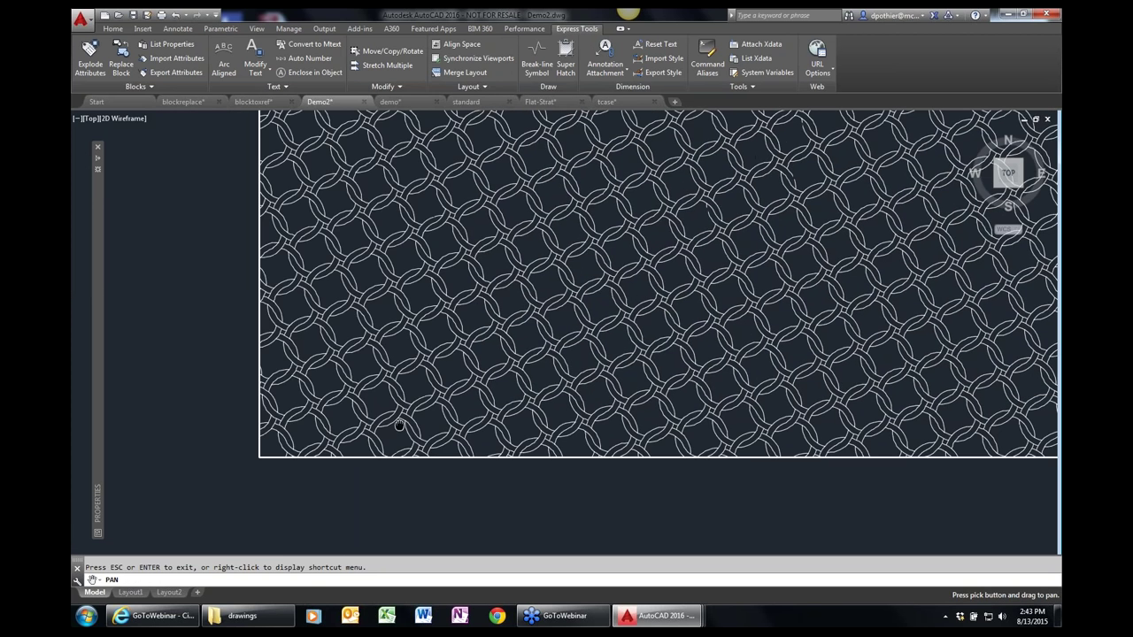
scroll(399, 426, down, 2)
key(Escape)
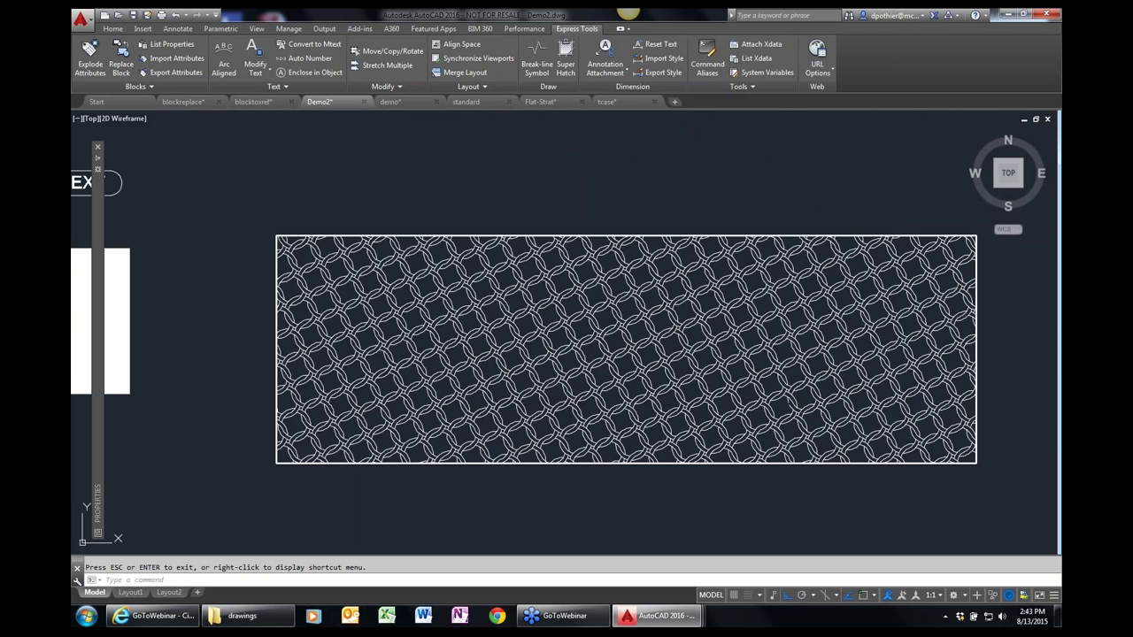
key(Escape)
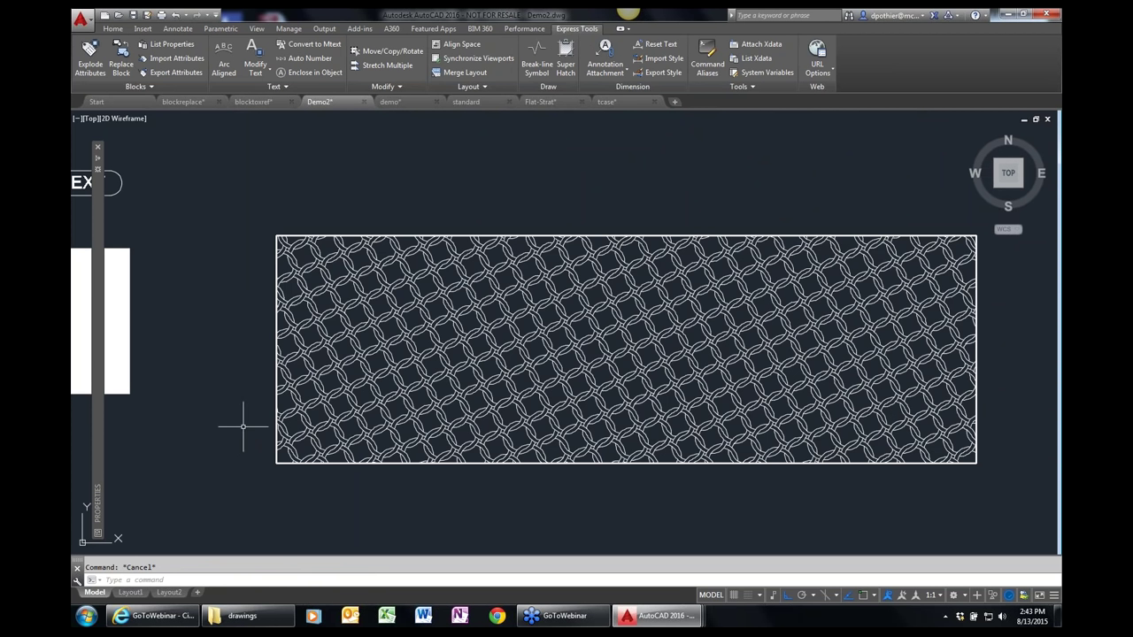
- Draw a break-line across the two long parallel lines above the circle, using the BRKLINE.DWG block with the symbol at the midpoint
text(p)
key(Return)
drag(202, 319, 210, 324)
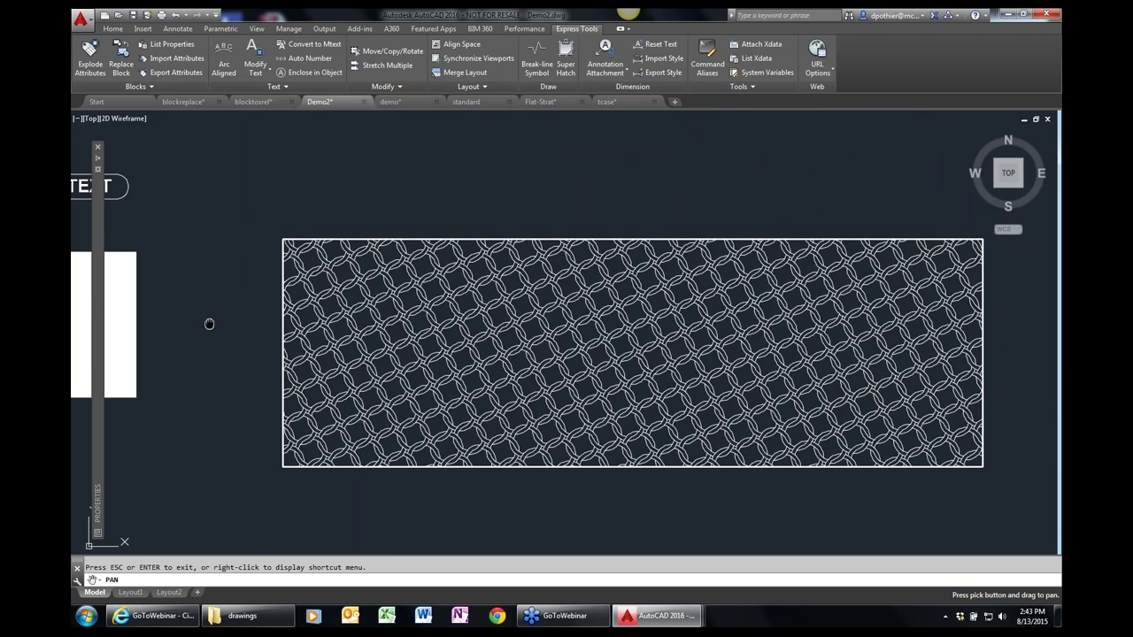
scroll(469, 233, down, 6)
key(Escape)
scroll(363, 230, up, 6)
scroll(363, 230, down, 1)
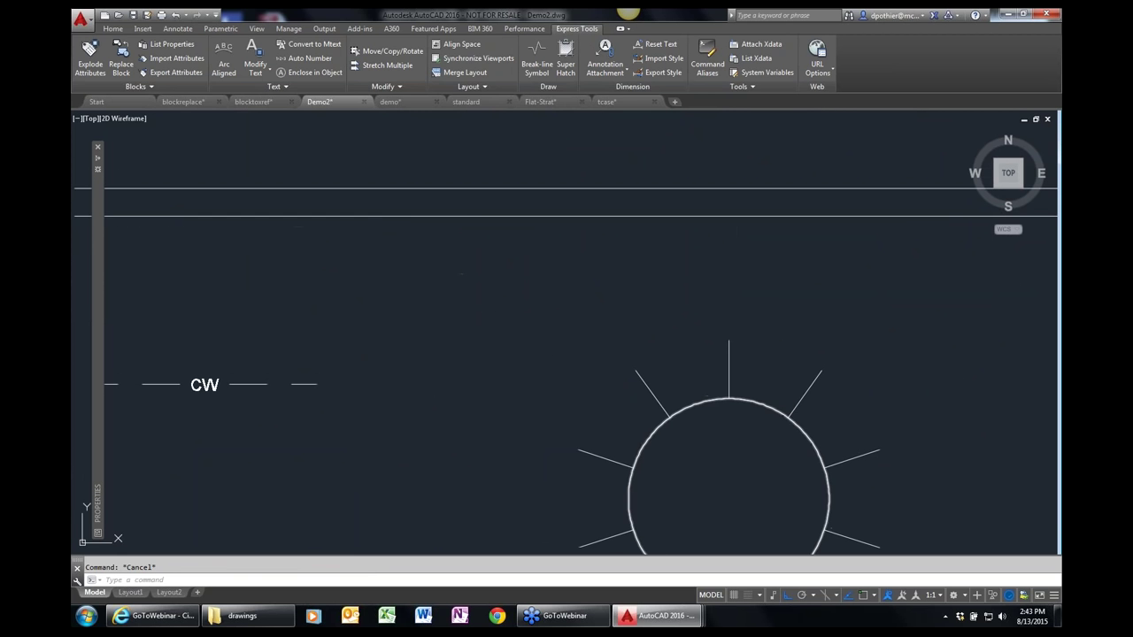
middle_drag(362, 230, 346, 366)
scroll(346, 366, down, 2)
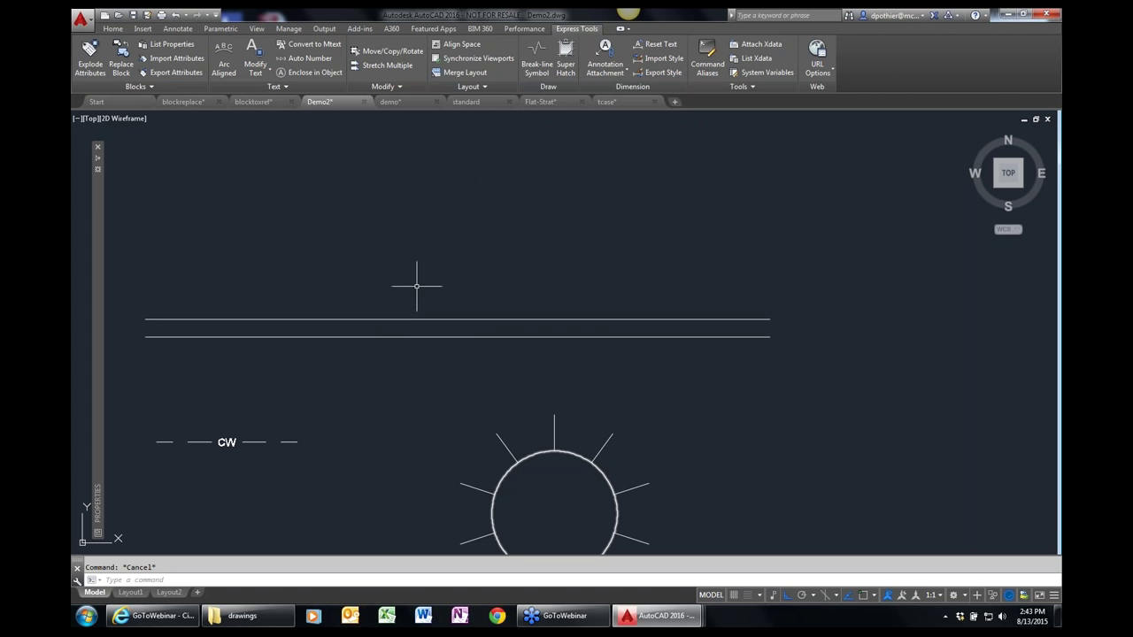
click(550, 70)
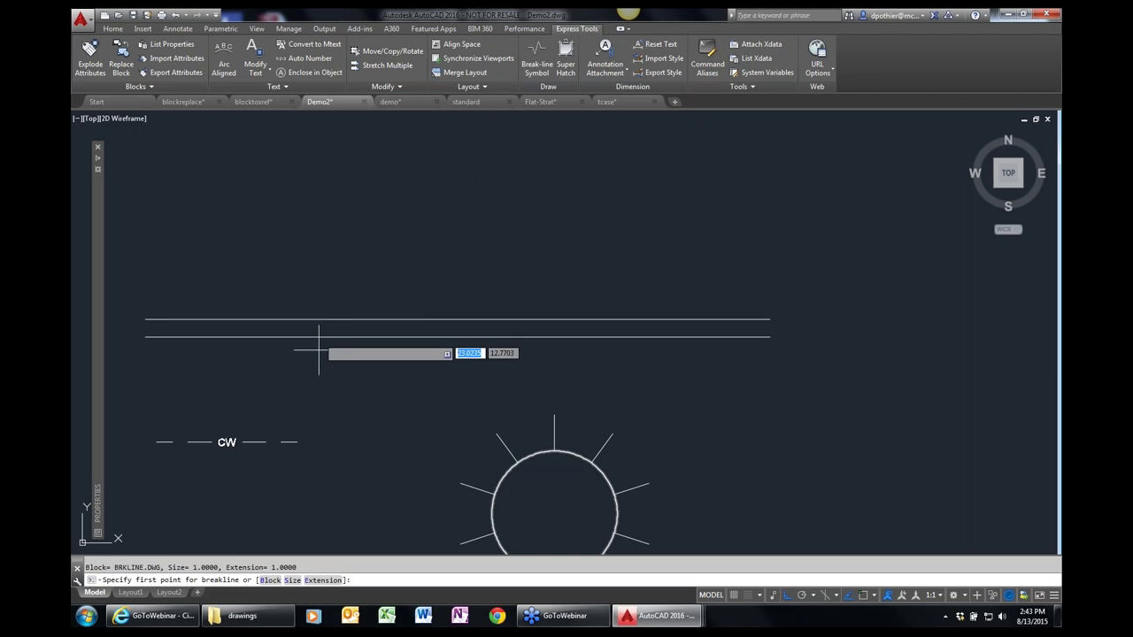
click(270, 580)
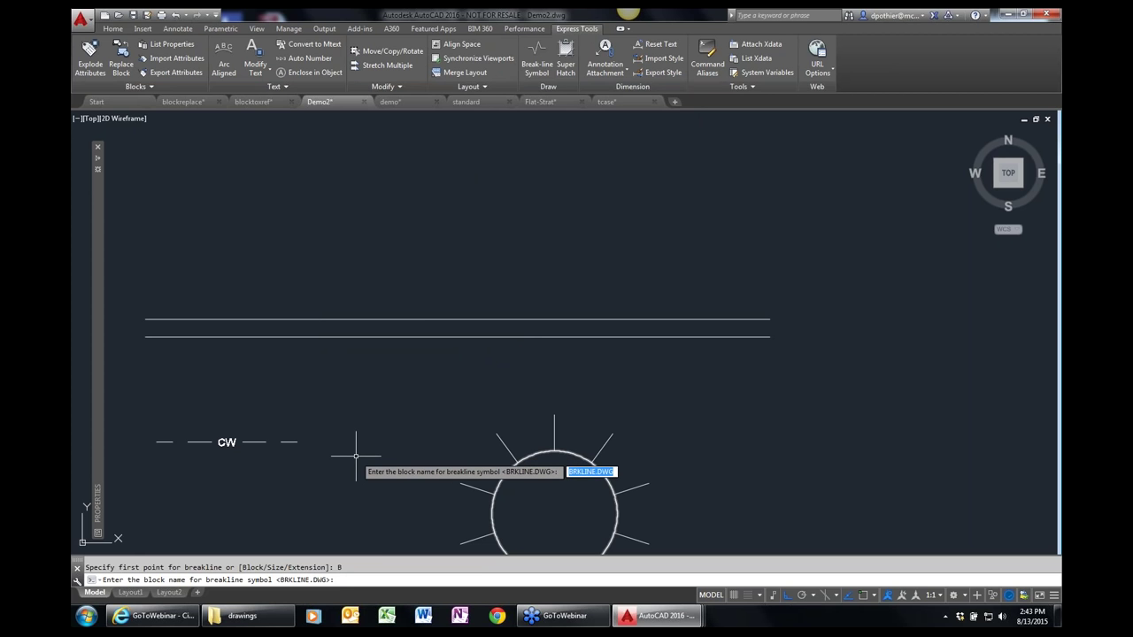
key(Return)
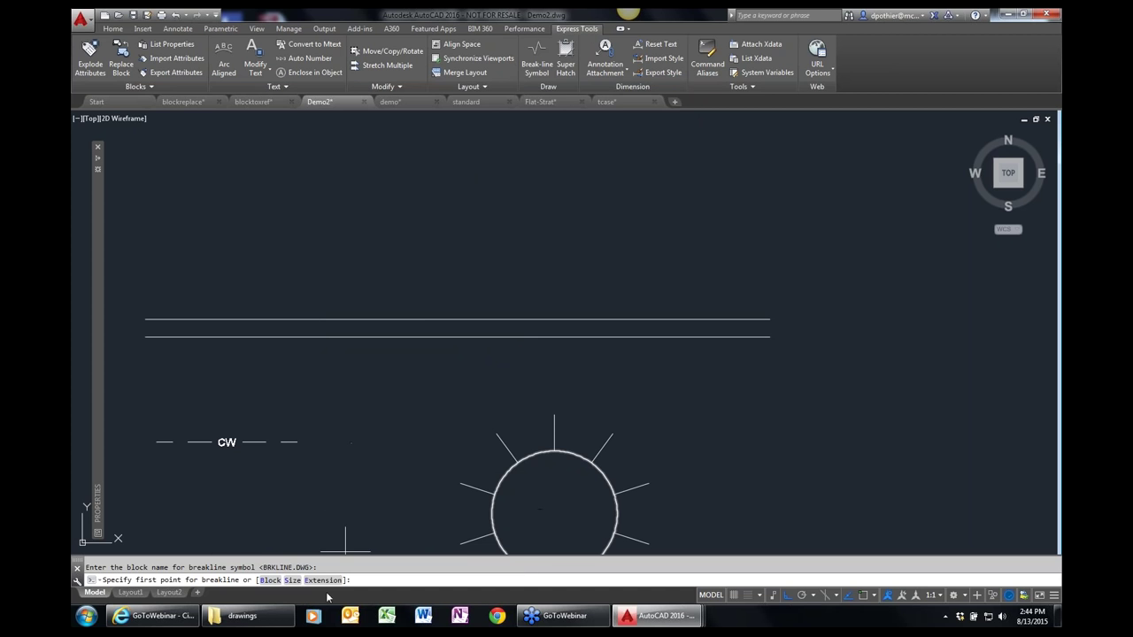
click(409, 307)
click(401, 358)
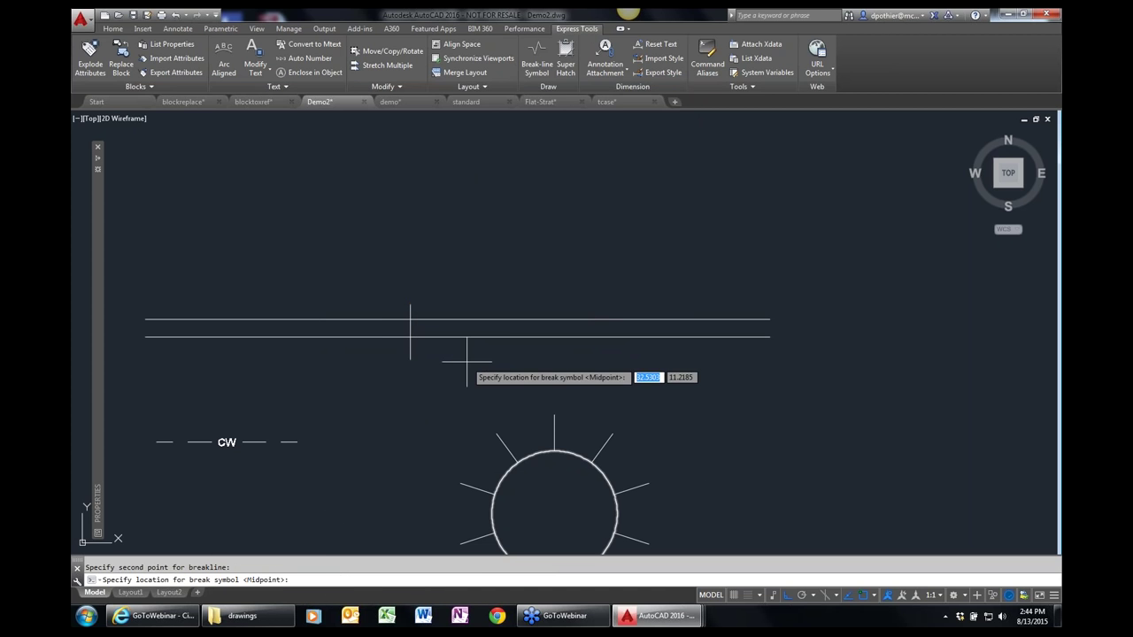
key(Return)
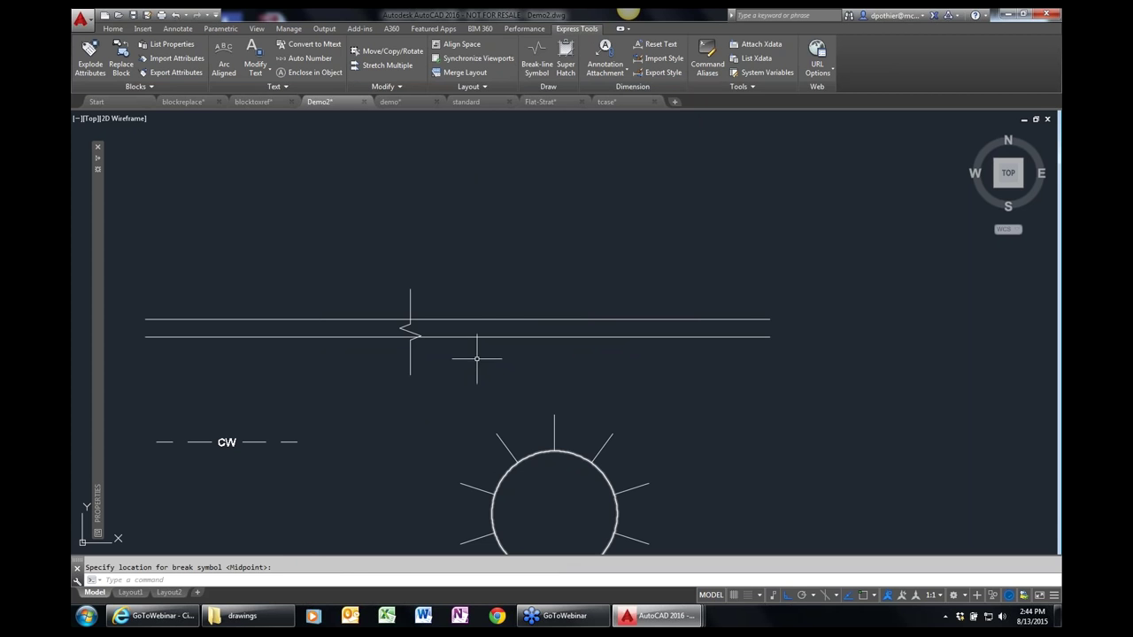
- Copy the break-line symbol a short distance to the right along the two parallel lines
text(co)
key(Return)
click(411, 354)
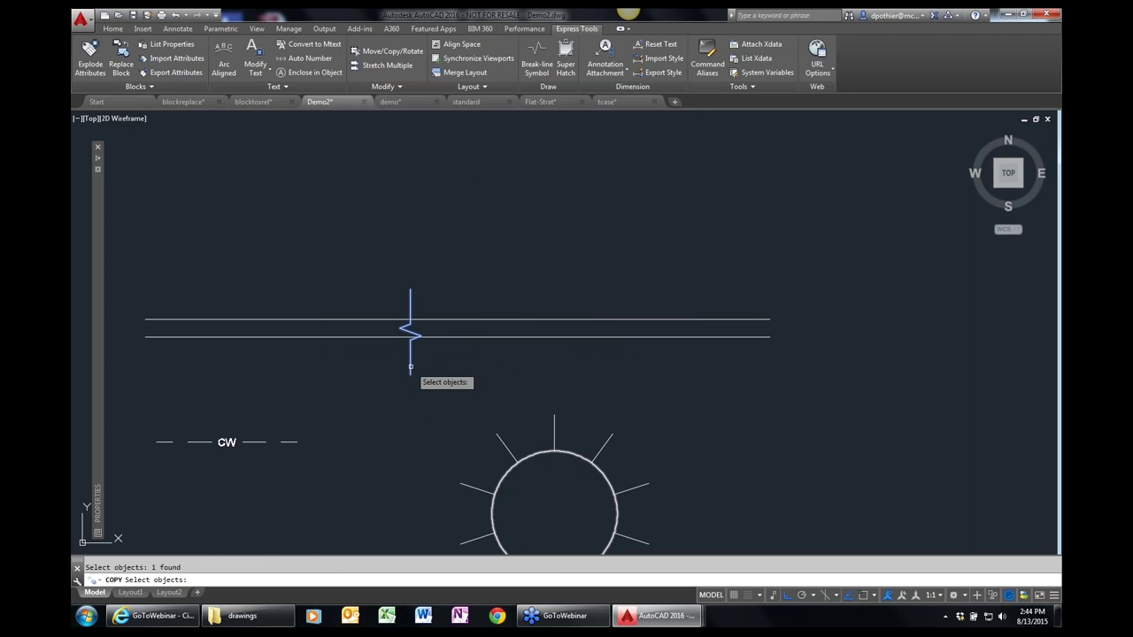
key(Return)
click(453, 363)
key(Escape)
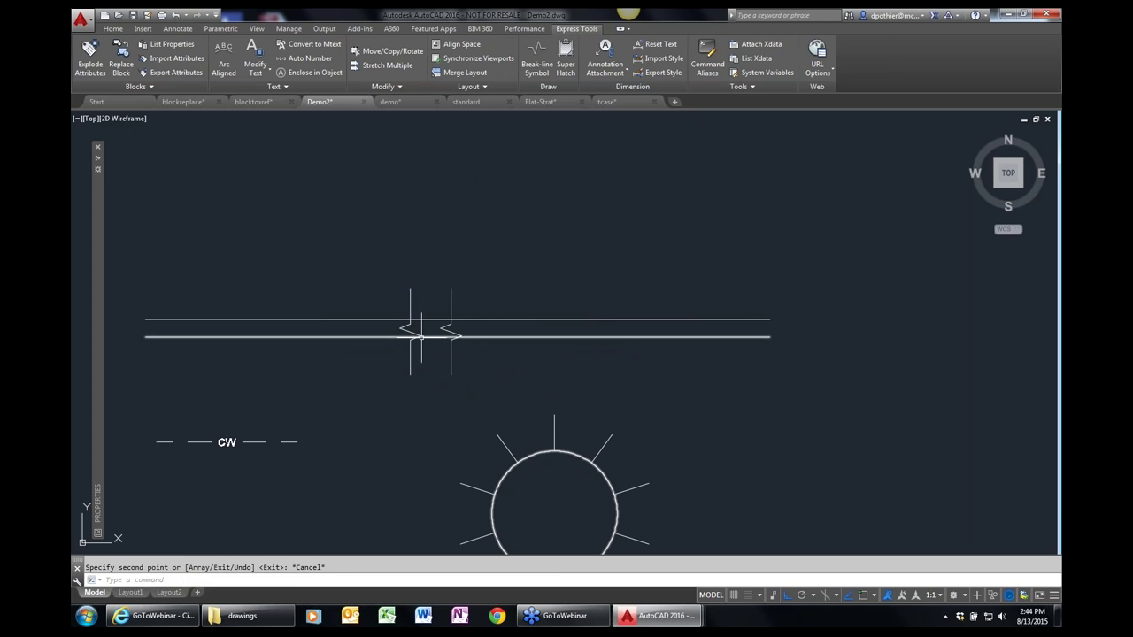
- Trim both parallel lines between the two break-line symbols, leaving an open gap
scroll(416, 336, up, 2)
scroll(416, 337, down, 2)
text(tr)
key(Return)
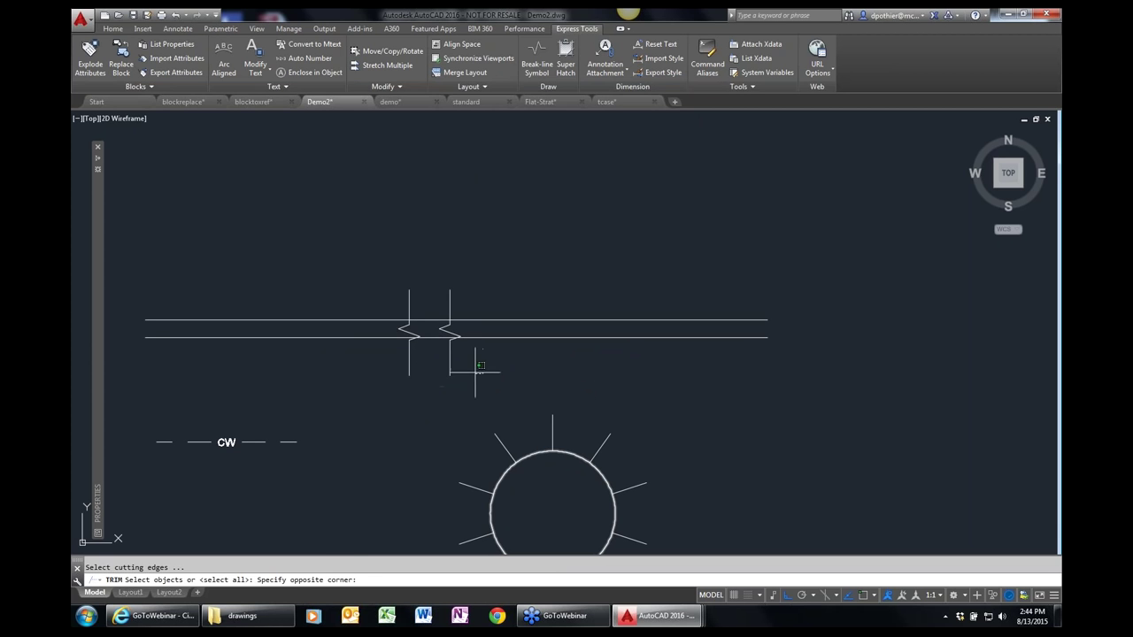
click(468, 359)
click(401, 297)
key(Return)
click(431, 320)
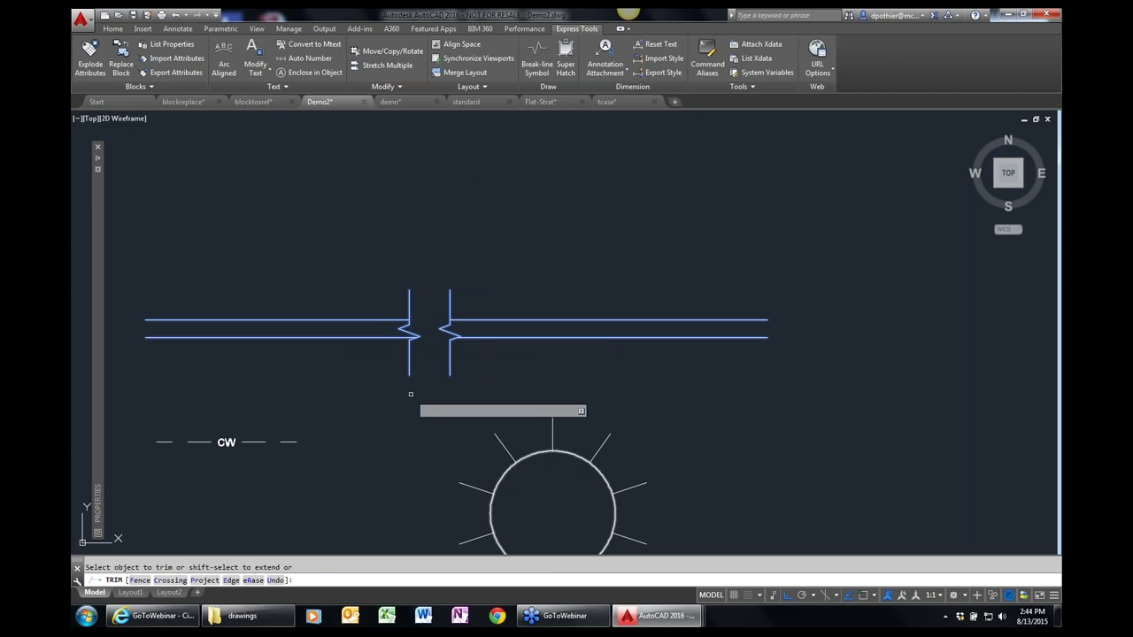
key(Return)
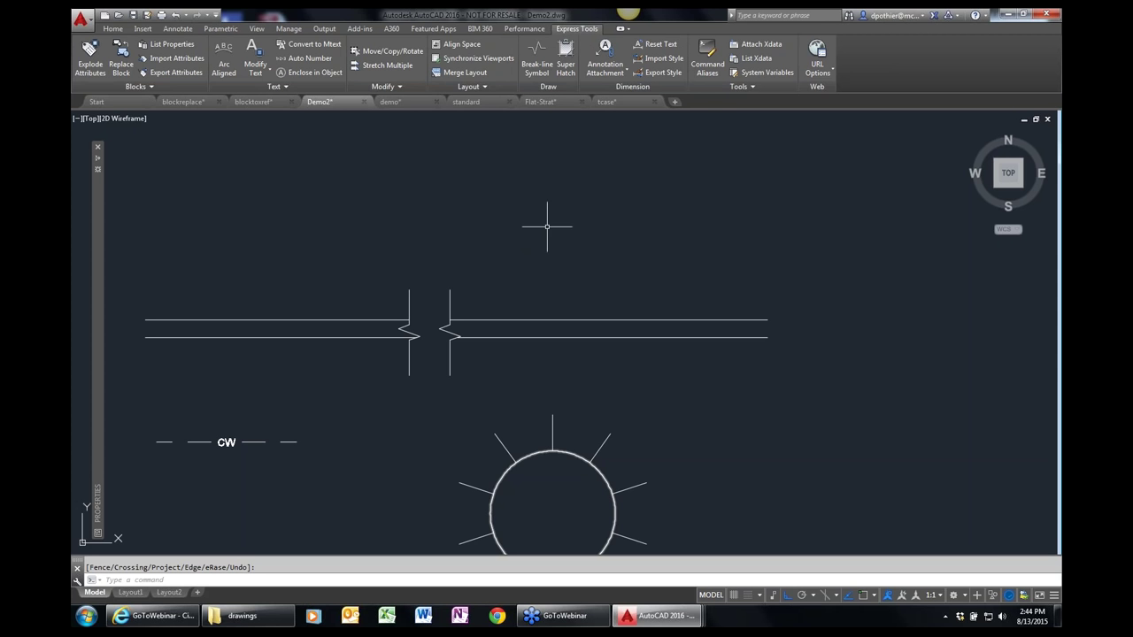
- Run Make Linetype for the CW sample and save the linetype file as Demo2.lin in C:\Webinars\Express Tools\drawings
mouse_move(278, 495)
middle_down()
mouse_move(362, 465)
mouse_move(489, 391)
middle_up()
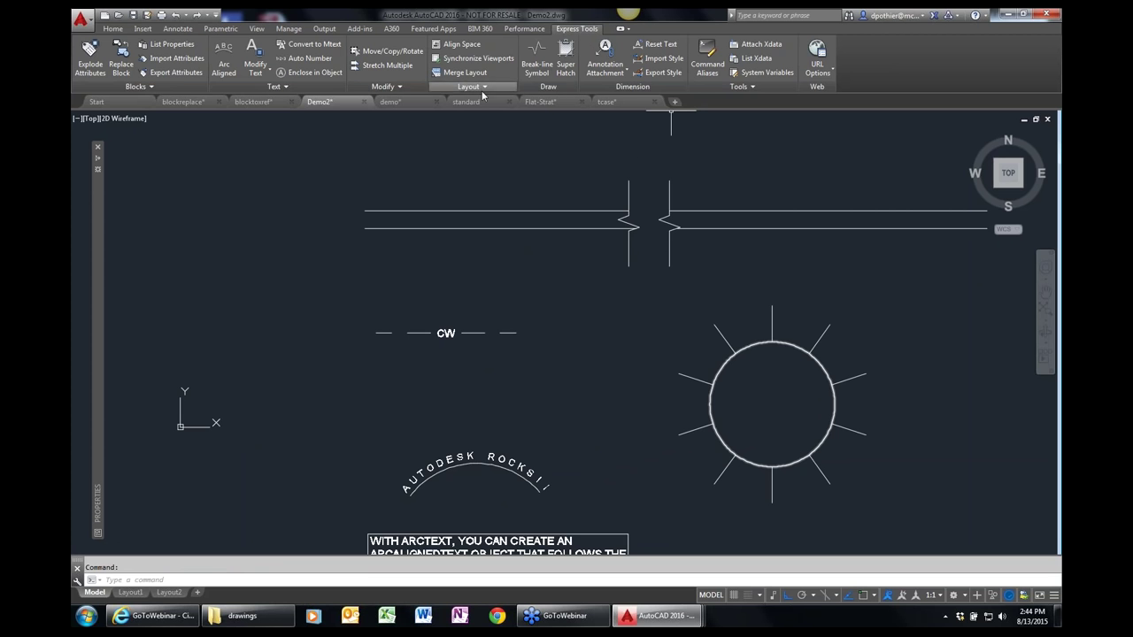
mouse_move(477, 101)
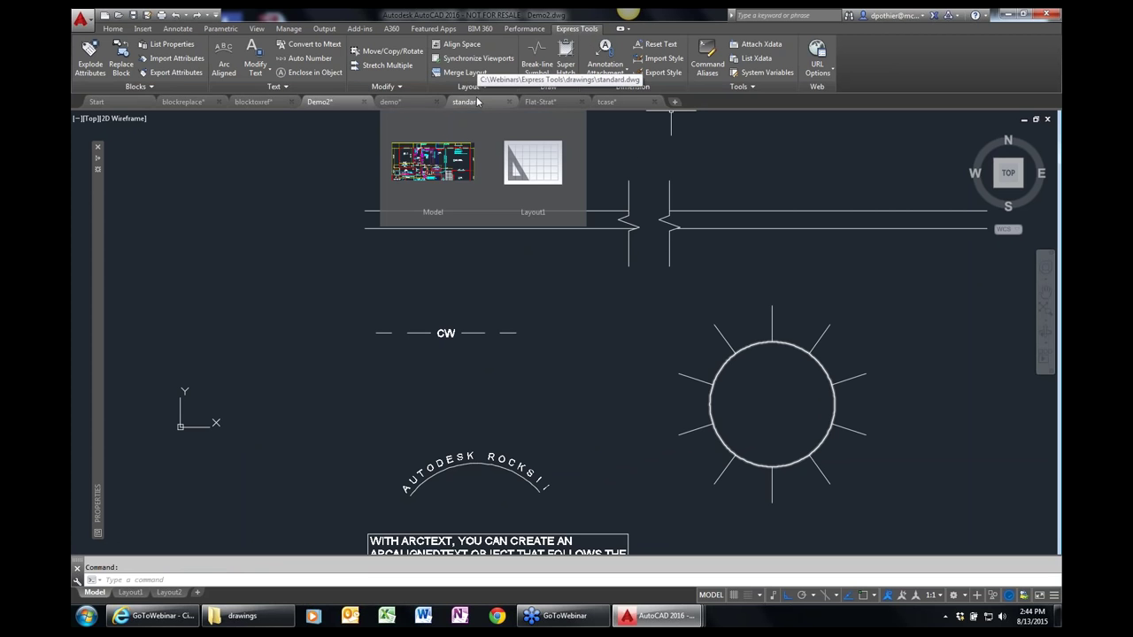
click(751, 87)
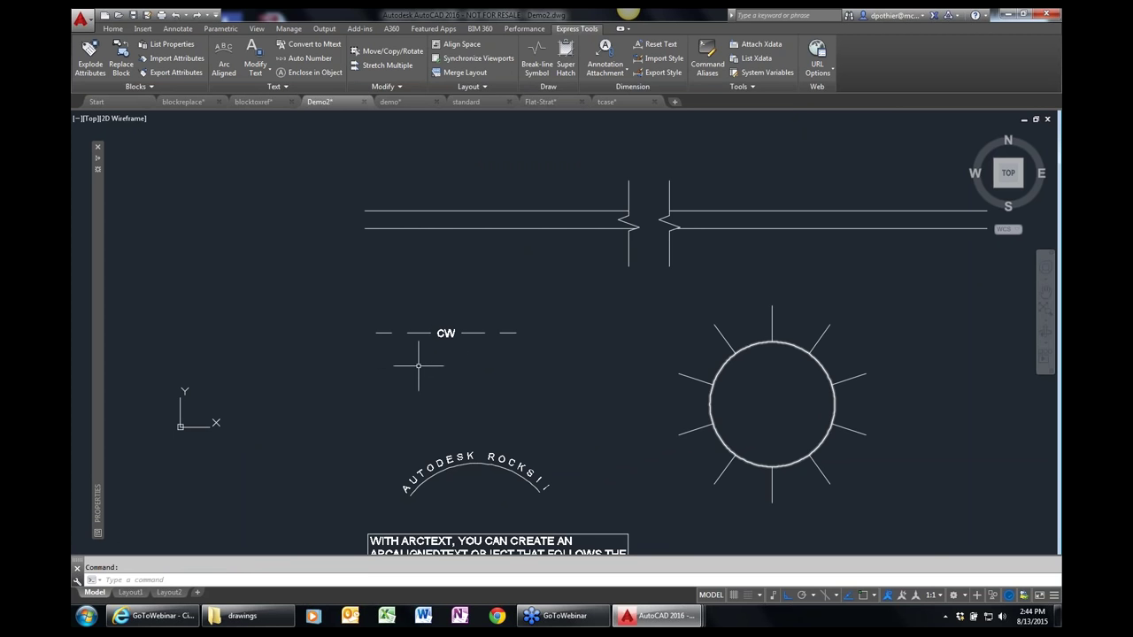
scroll(386, 348, up, 3)
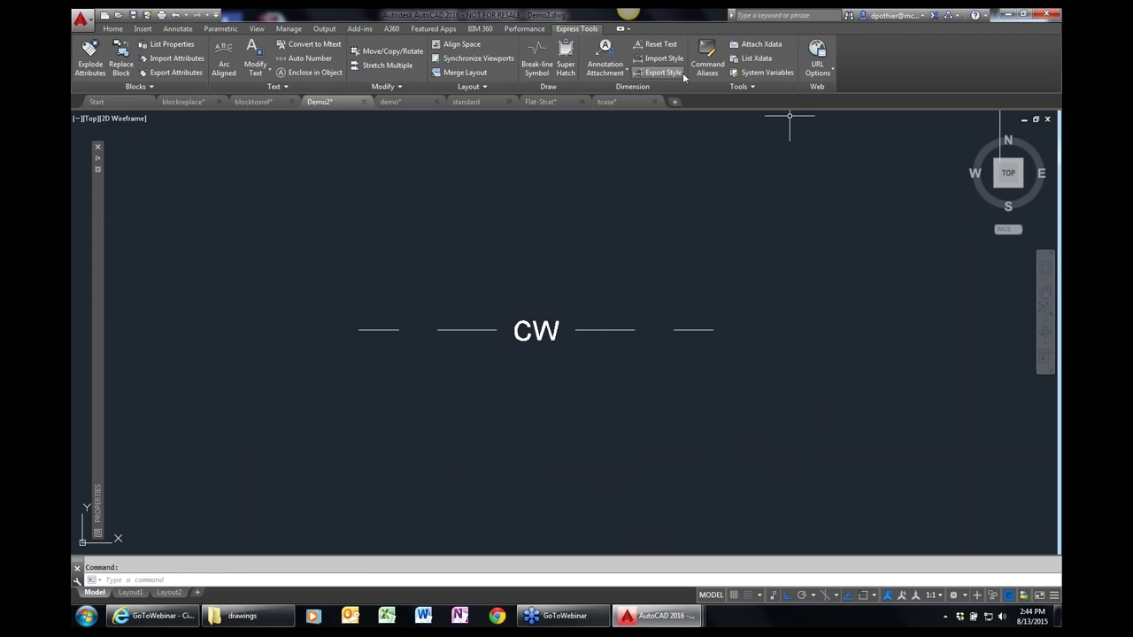
click(757, 87)
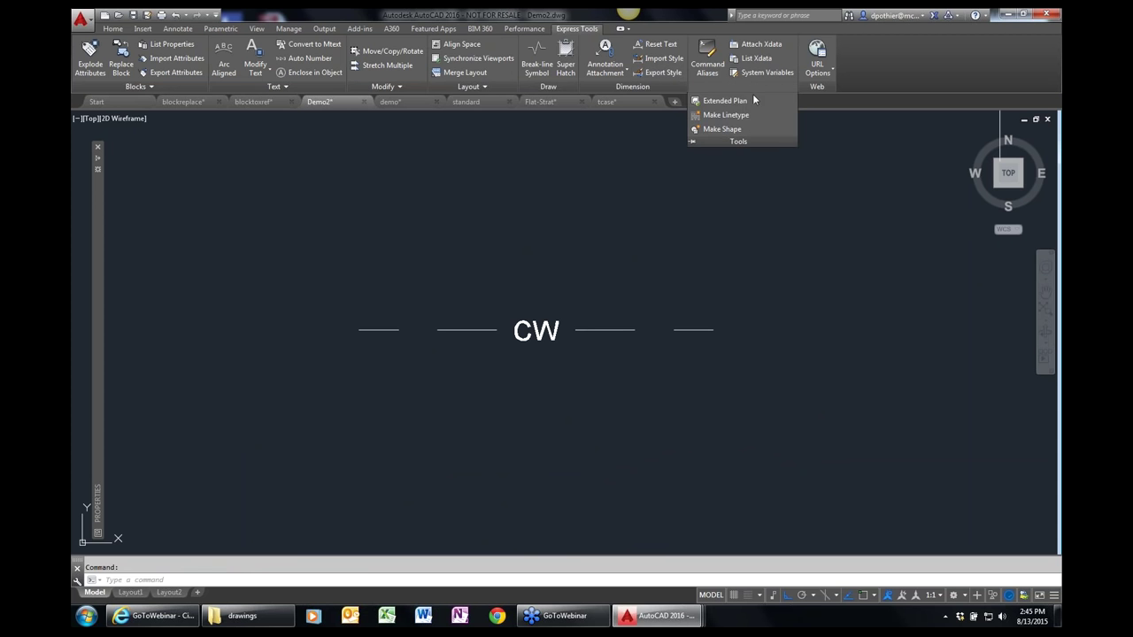
click(729, 115)
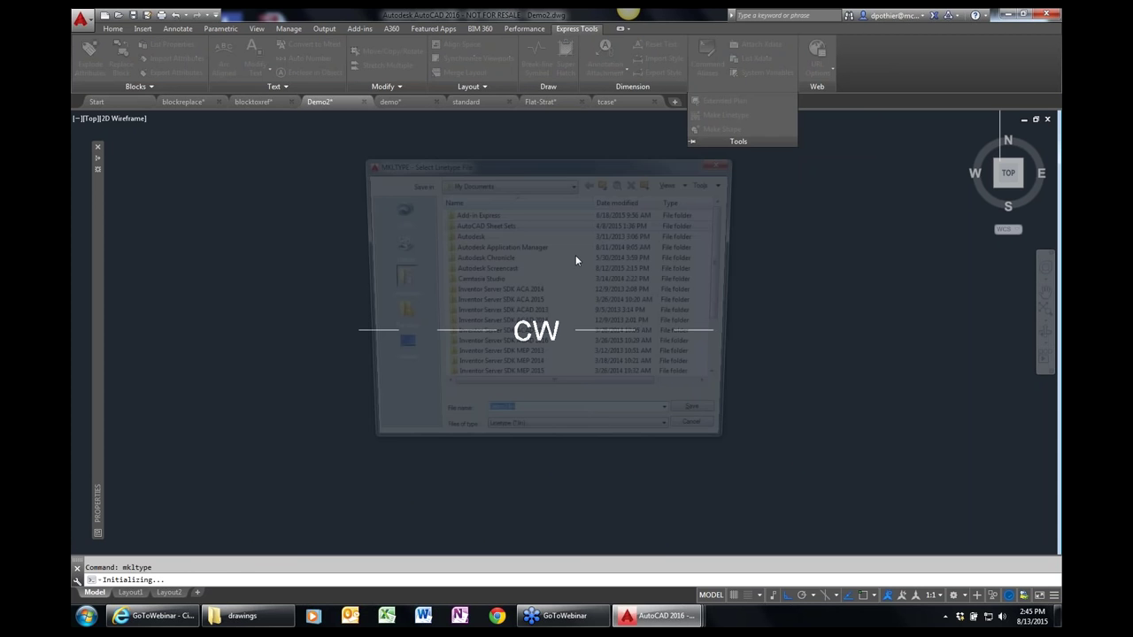
click(487, 184)
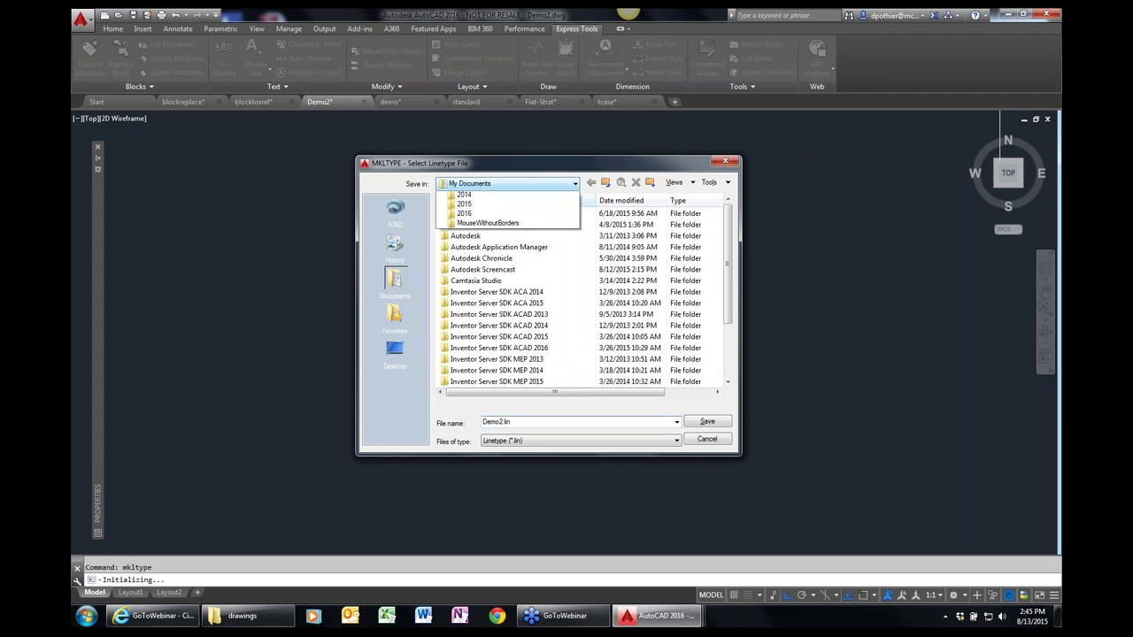
click(481, 215)
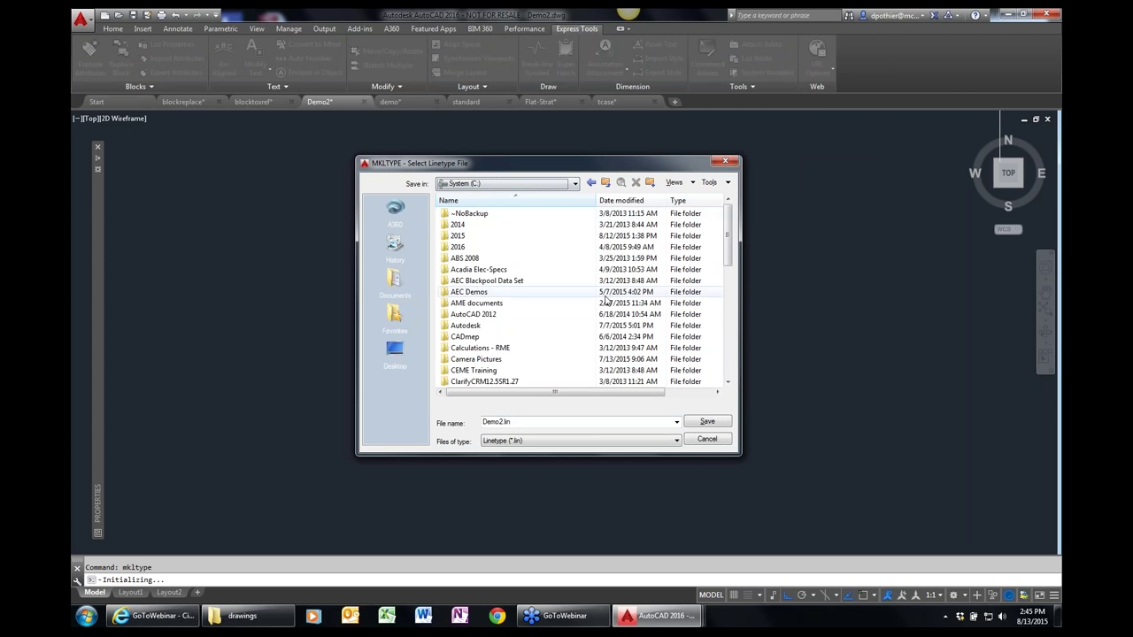
drag(723, 256, 723, 366)
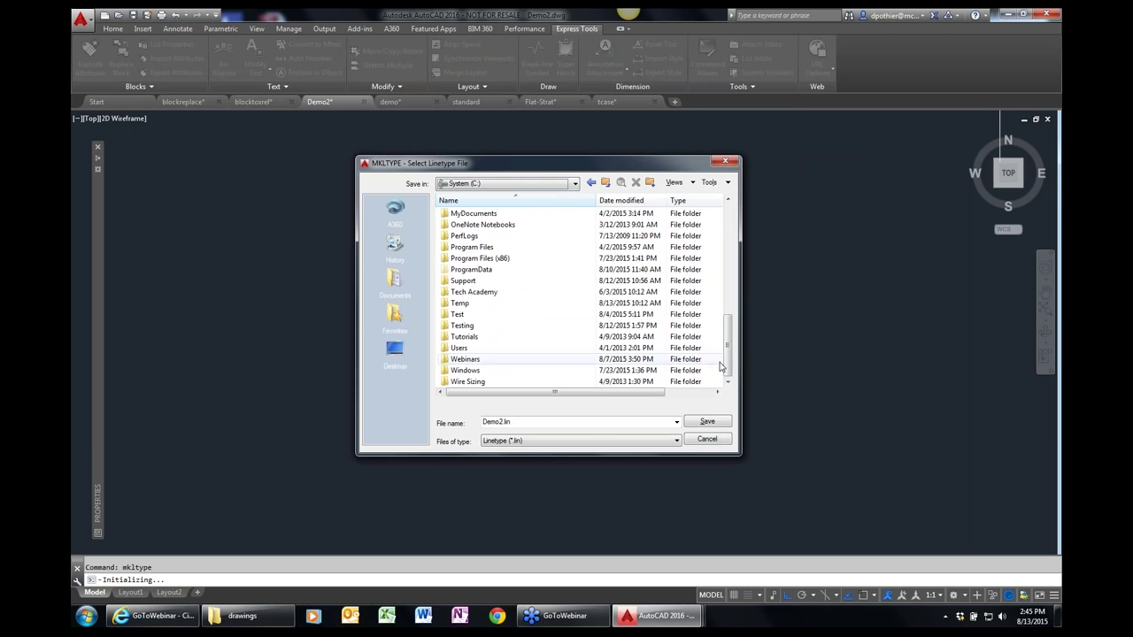
double_click(469, 361)
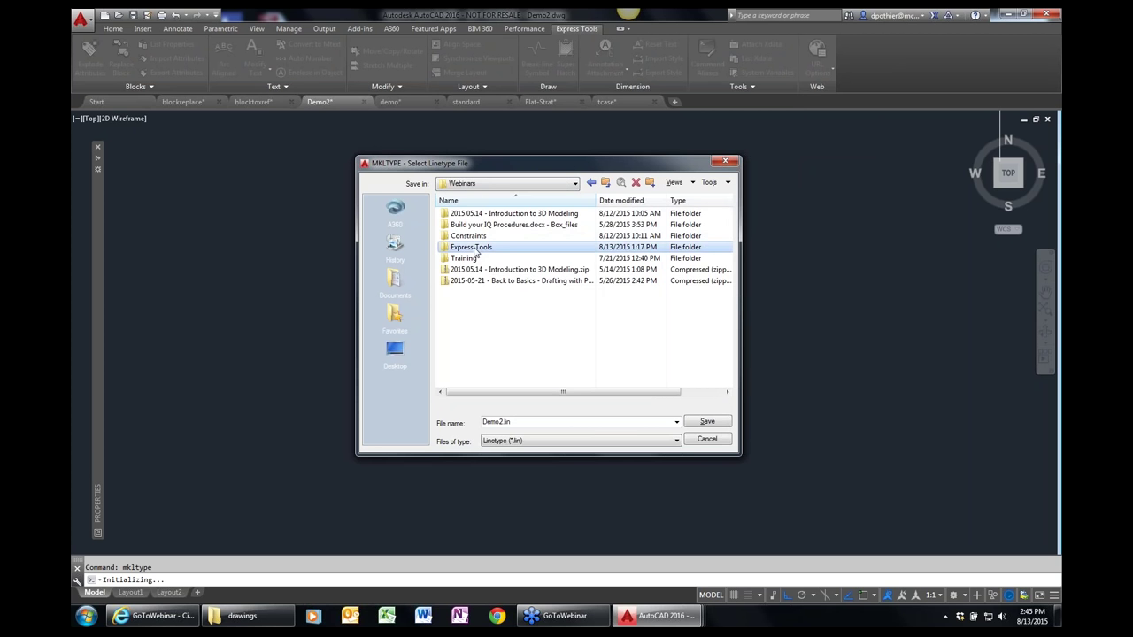
double_click(471, 248)
double_click(464, 213)
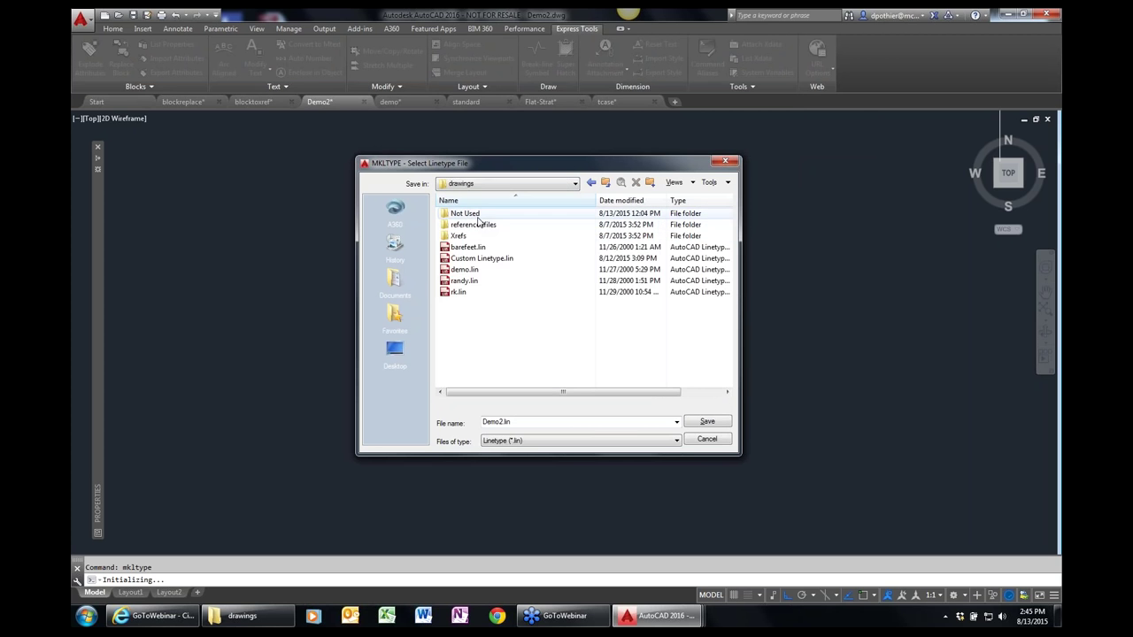
click(693, 426)
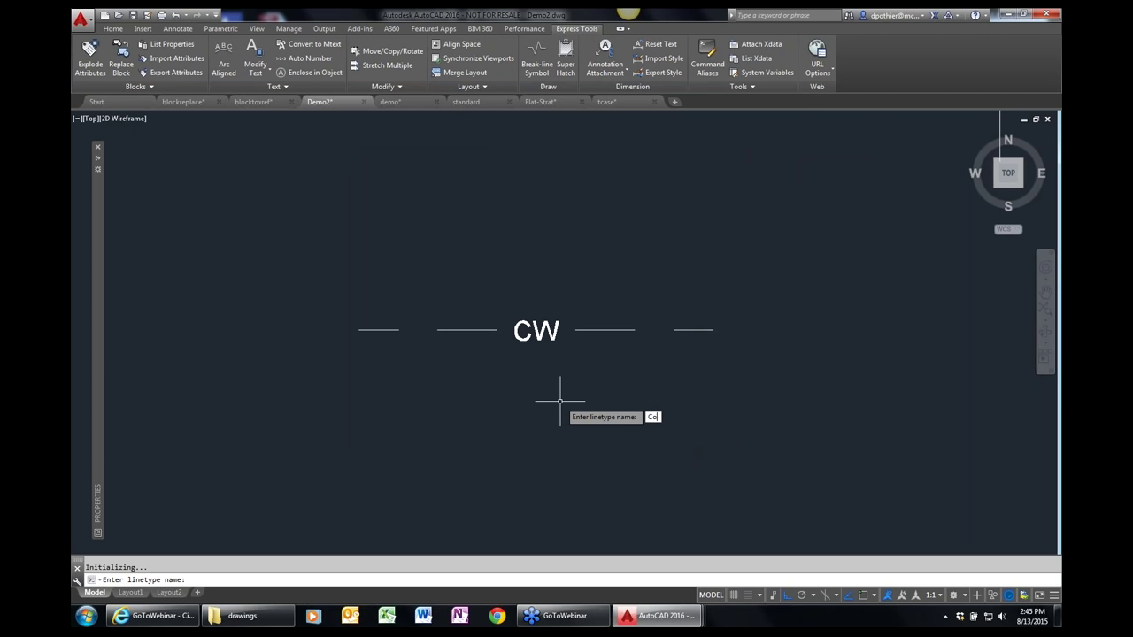
- Define linetype Cold, described as Cold Water Lines, from the CW sample's left end to its right end, using all its dashes and text
key(Return)
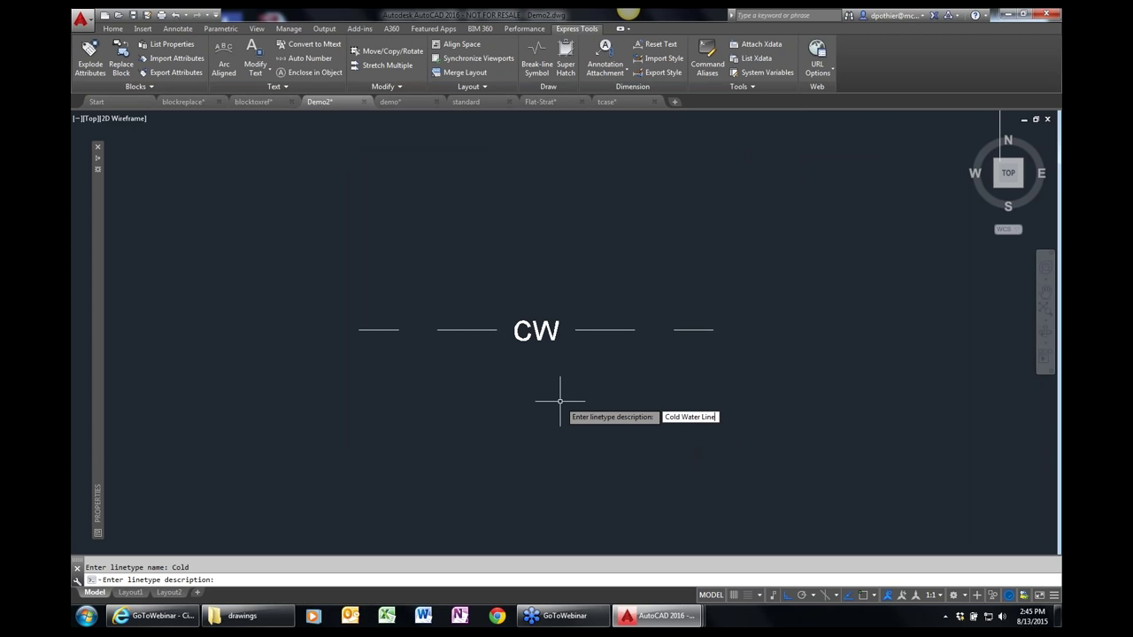
key(Return)
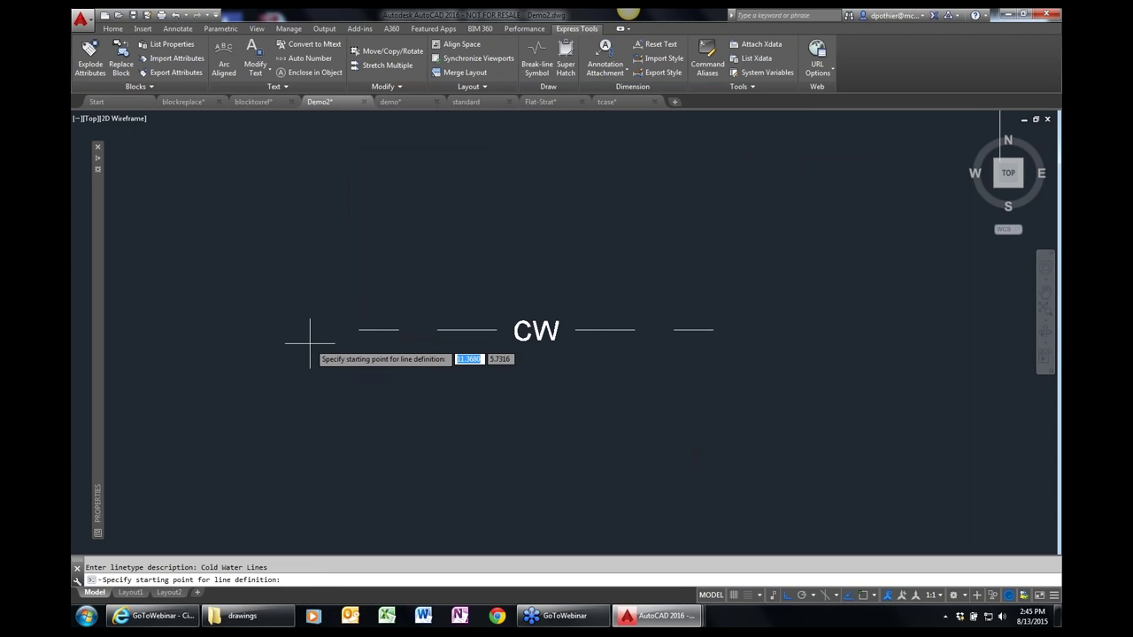
key(F3)
click(358, 329)
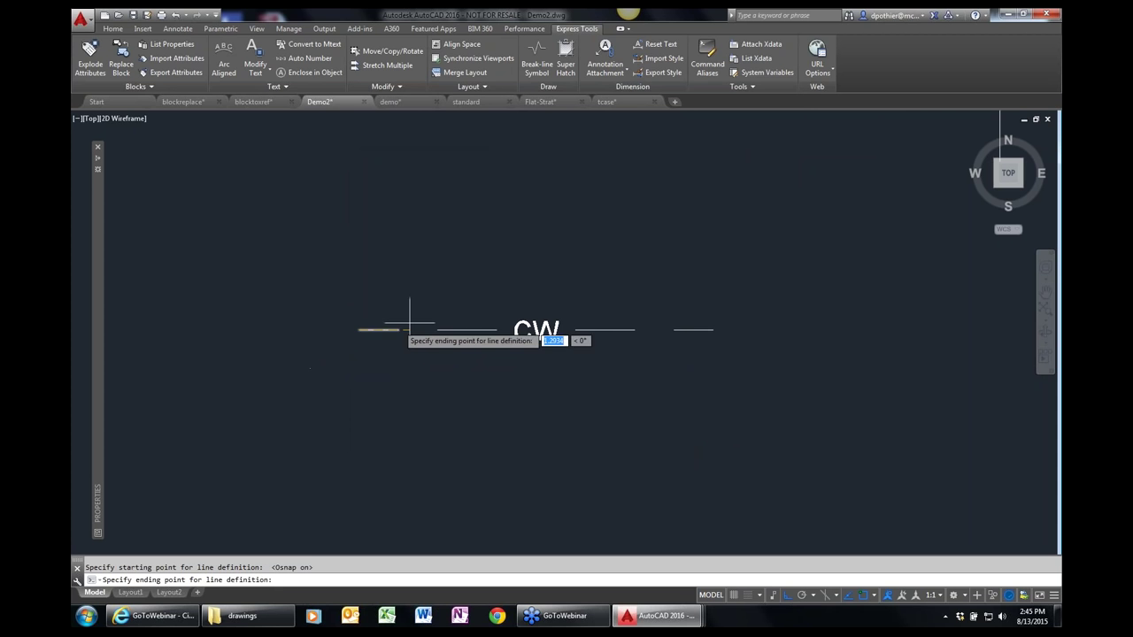
click(719, 329)
click(746, 390)
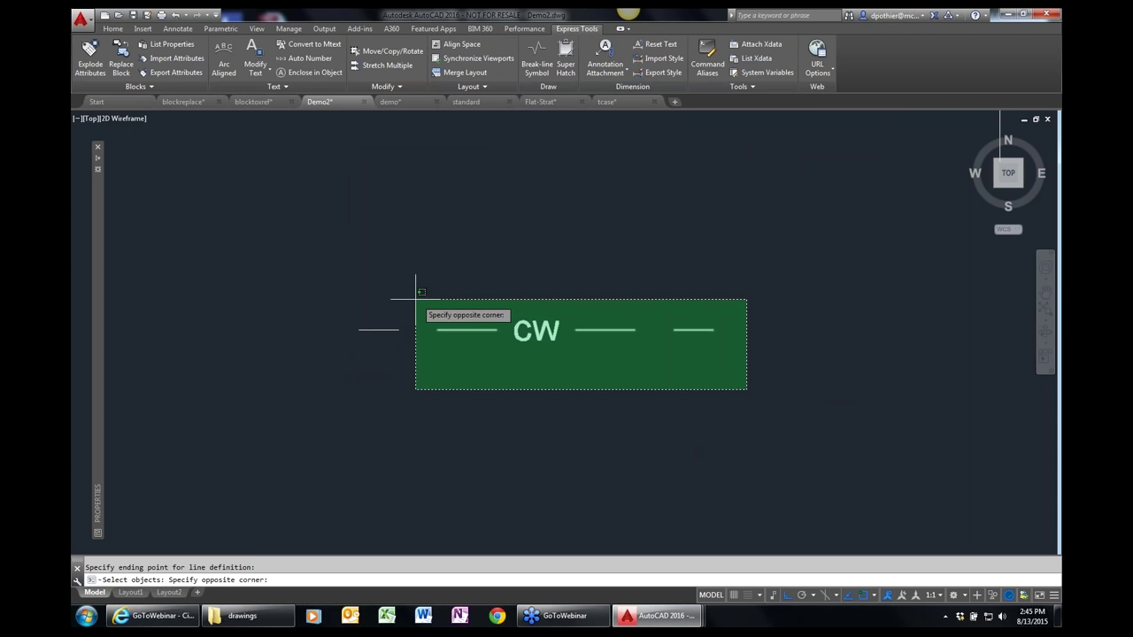
click(303, 253)
key(Return)
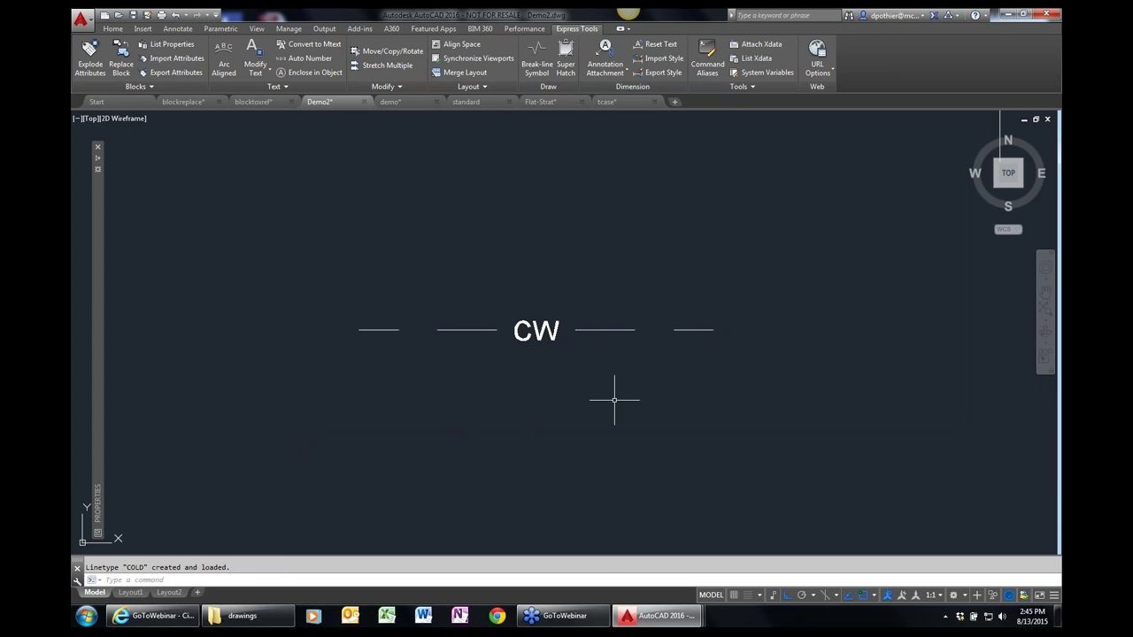
- Assign the COLD linetype to the Custom layer and make that layer current
scroll(614, 400, down, 4)
middle_drag(655, 374, 453, 422)
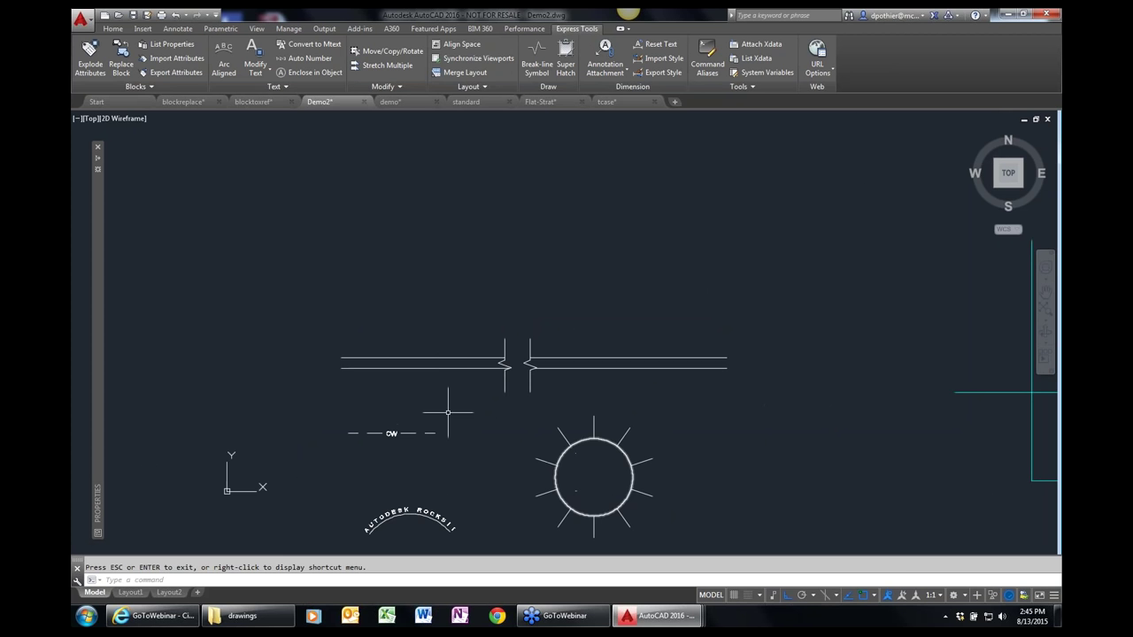
right_click(477, 253)
click(513, 279)
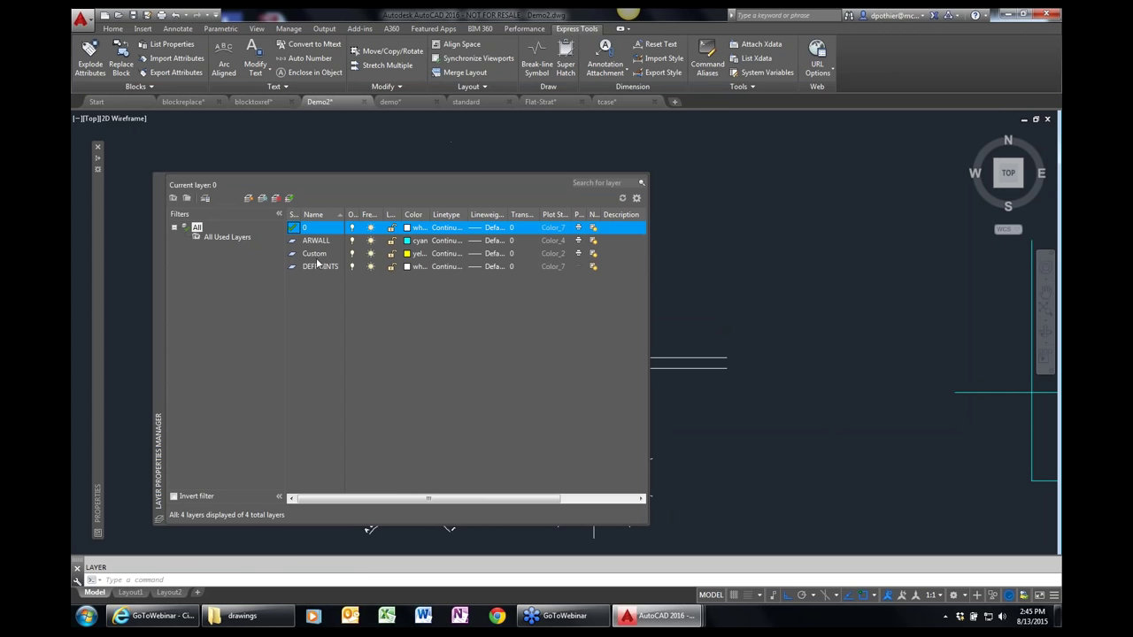
click(317, 255)
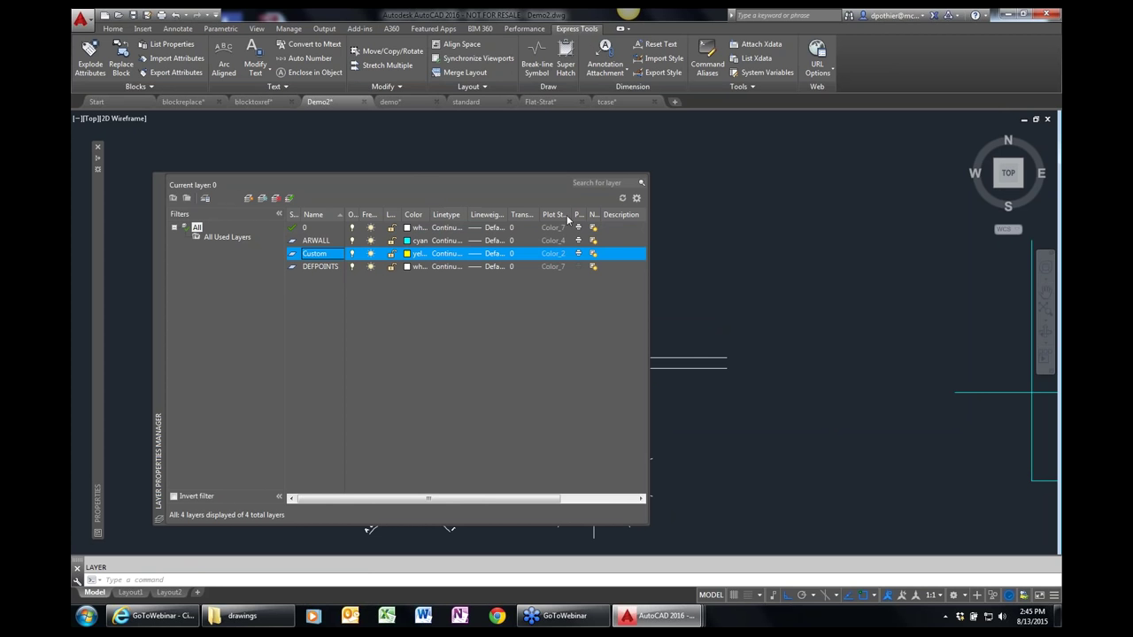
drag(648, 257, 686, 254)
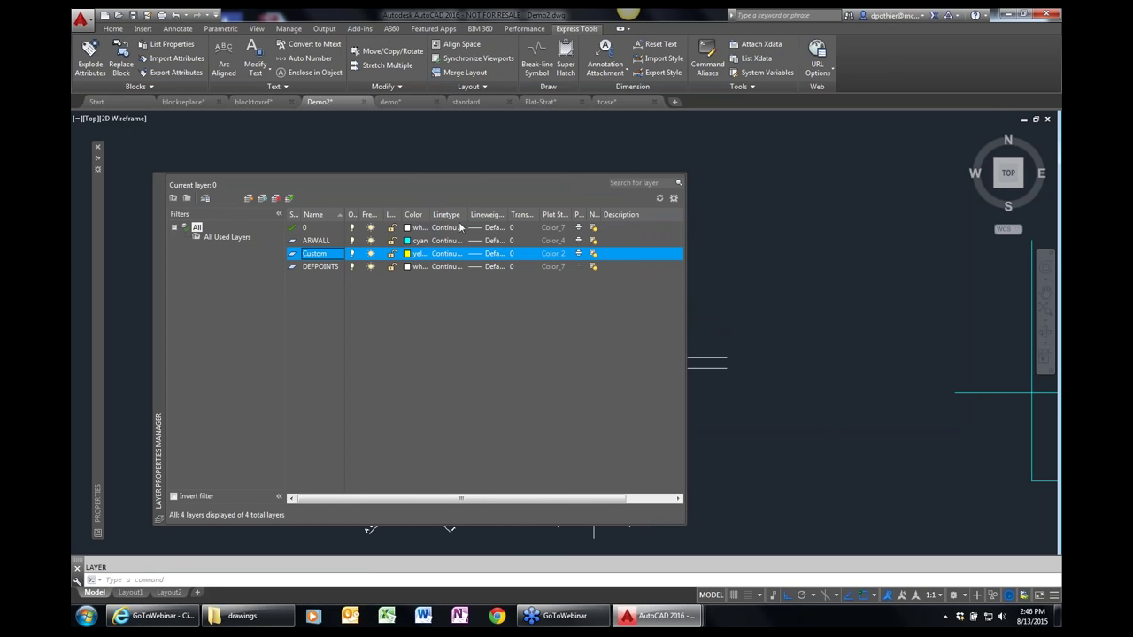
double_click(467, 215)
click(453, 254)
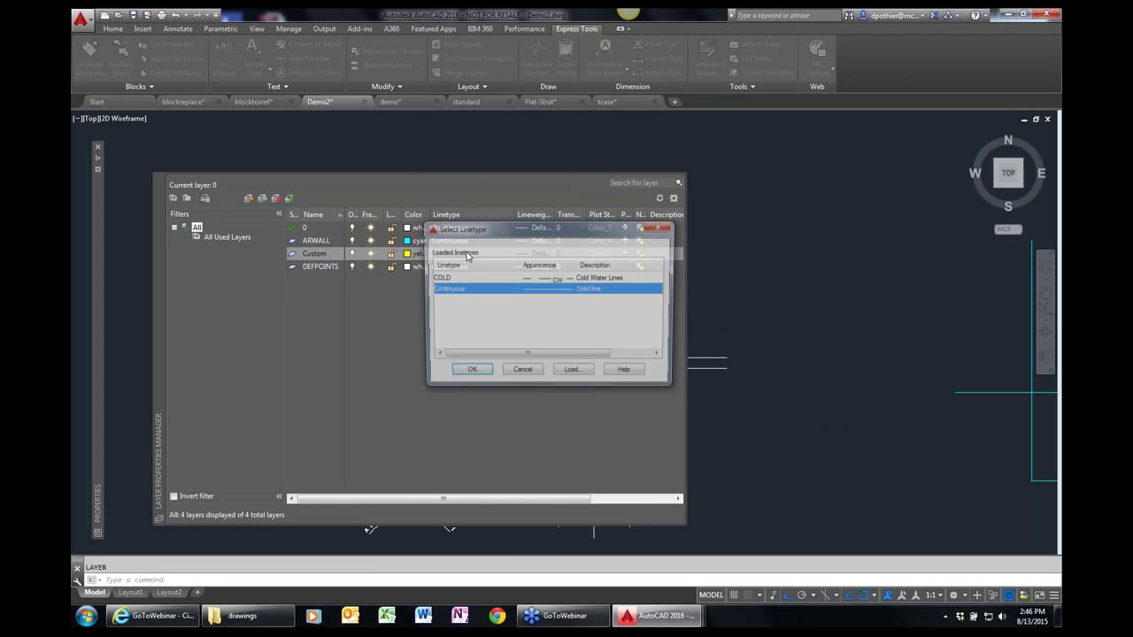
click(447, 280)
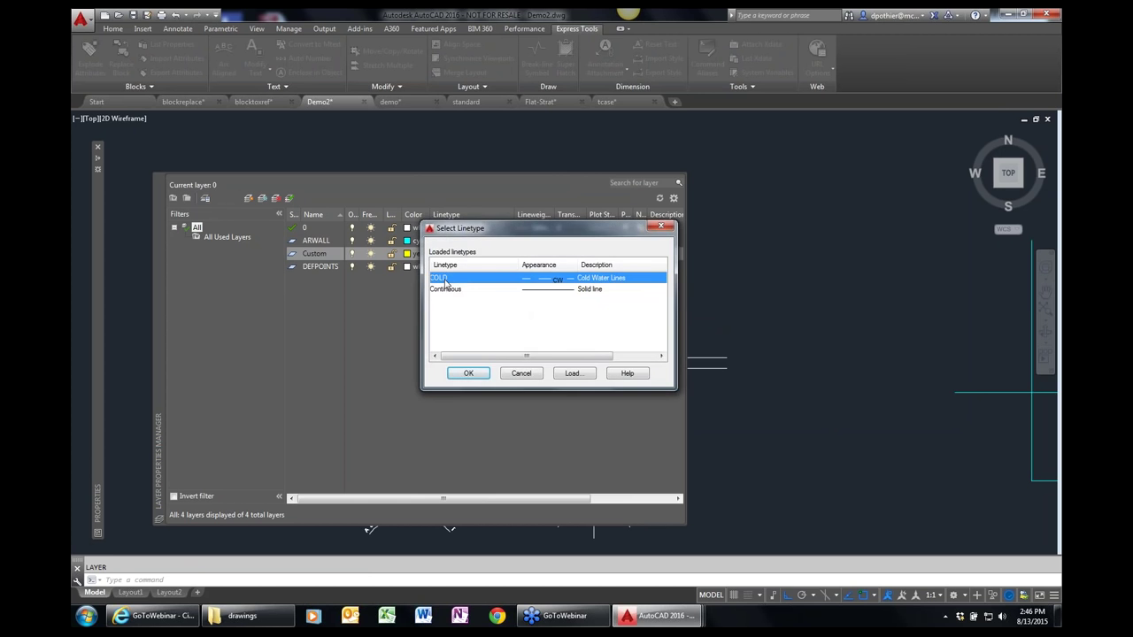
click(468, 373)
double_click(320, 259)
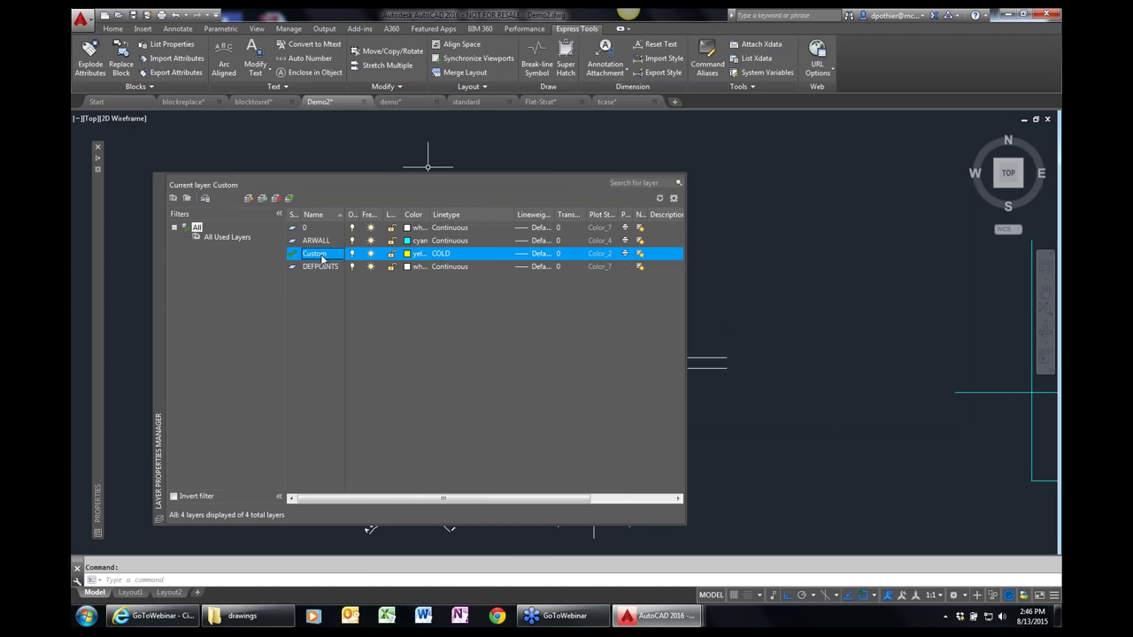
click(159, 180)
- Draw a long horizontal line on the Custom layer above the broken parallel lines
text(l)
key(Return)
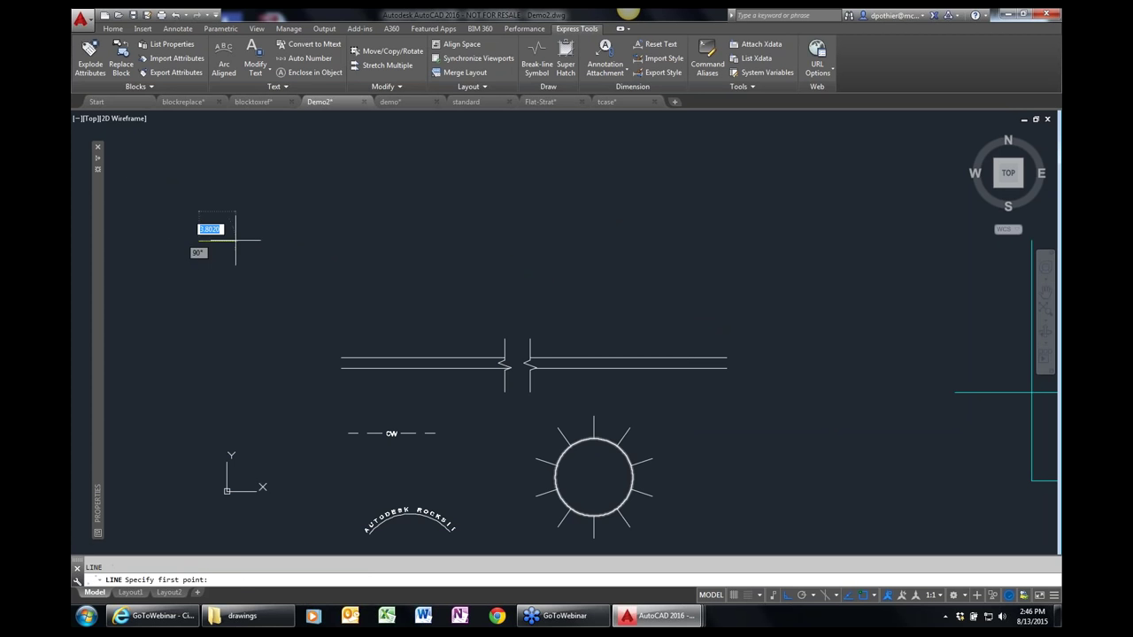
click(198, 240)
click(845, 240)
key(Escape)
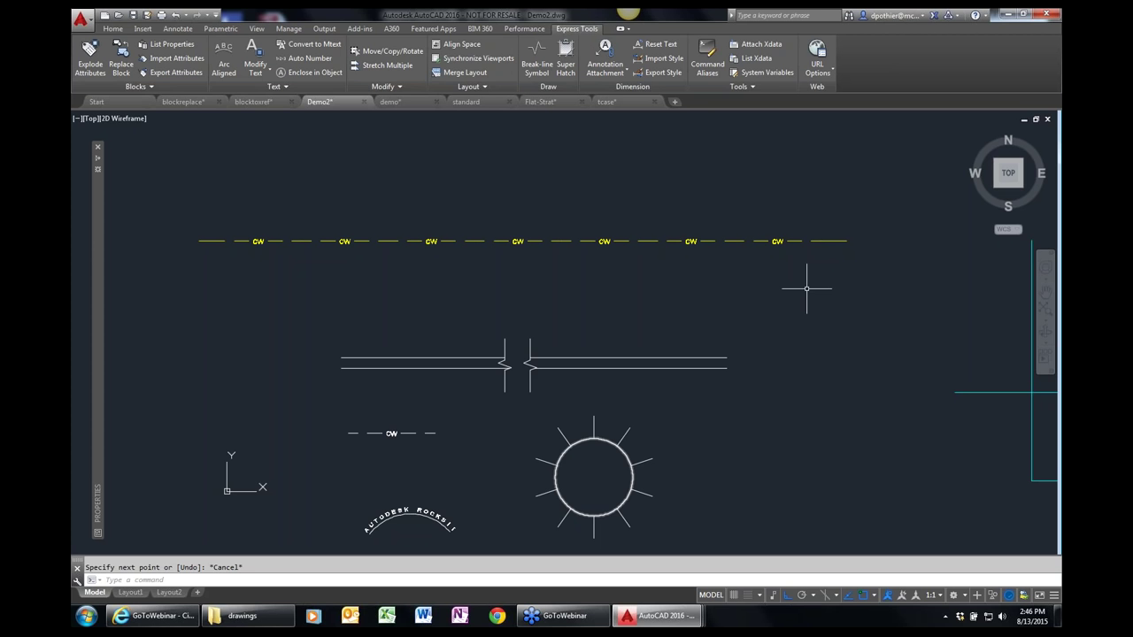
- Open the help topic for Make Shape and read through its resolution values and command prompts
click(757, 87)
click(742, 86)
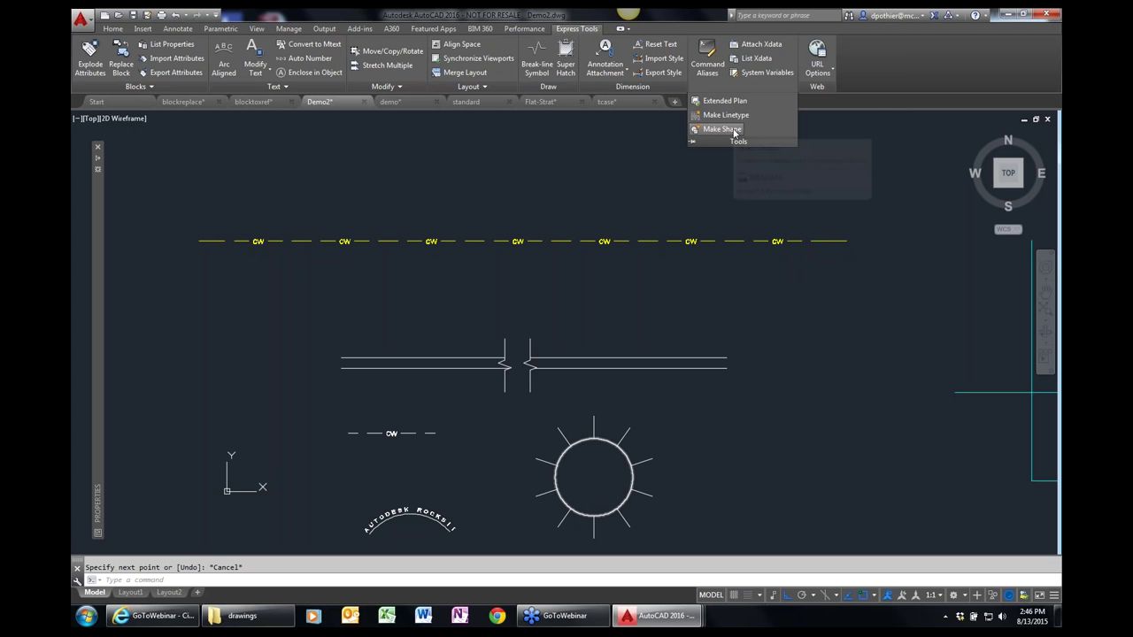
key(F1)
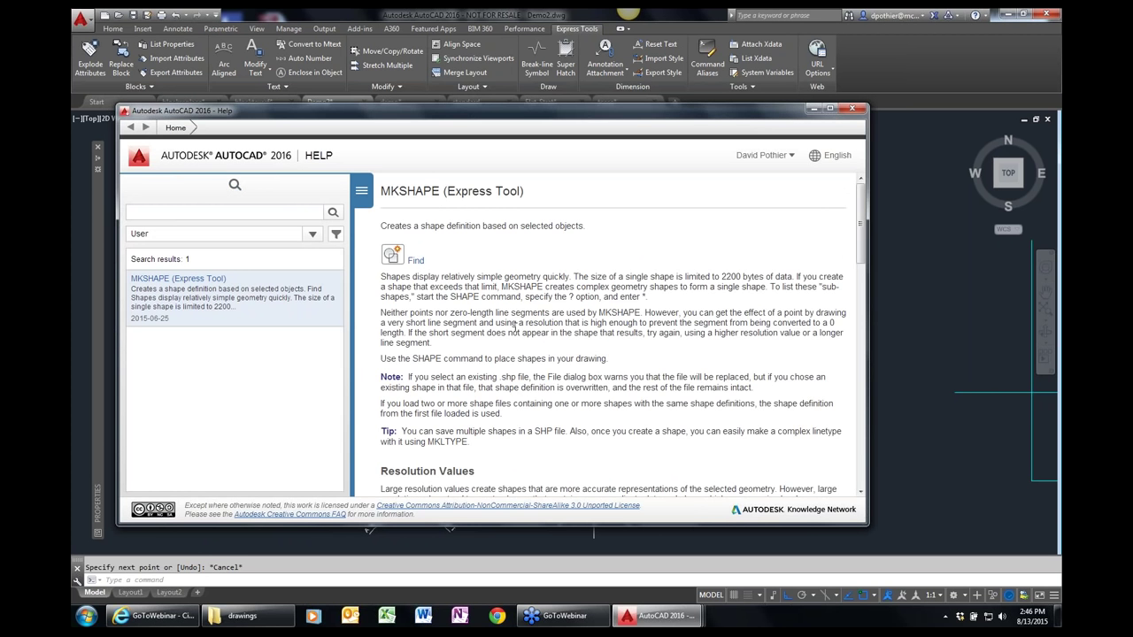
scroll(623, 334, down, 3)
scroll(527, 326, down, 2)
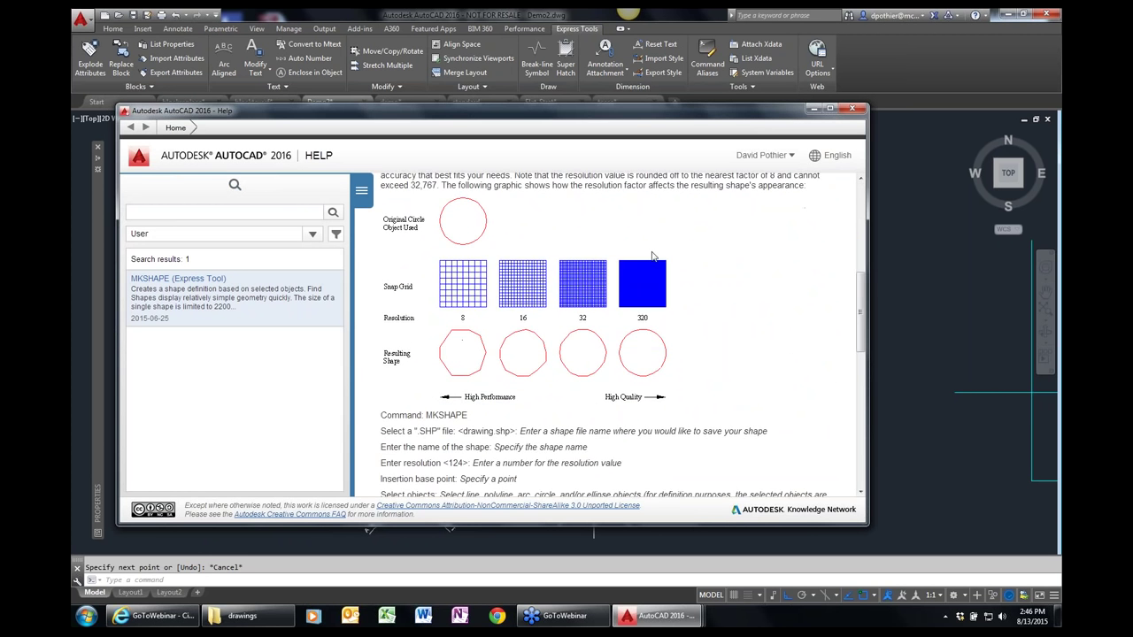
scroll(529, 332, down, 1)
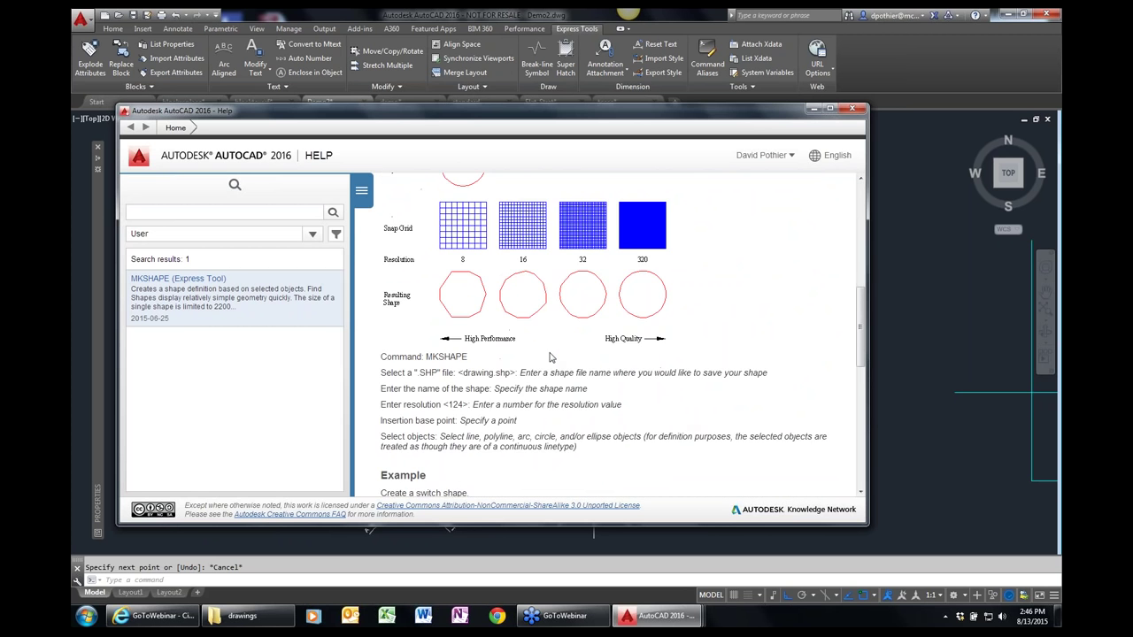
- Return to the start of the Make Shape help topic and close Help
scroll(538, 341, up, 3)
scroll(542, 344, up, 5)
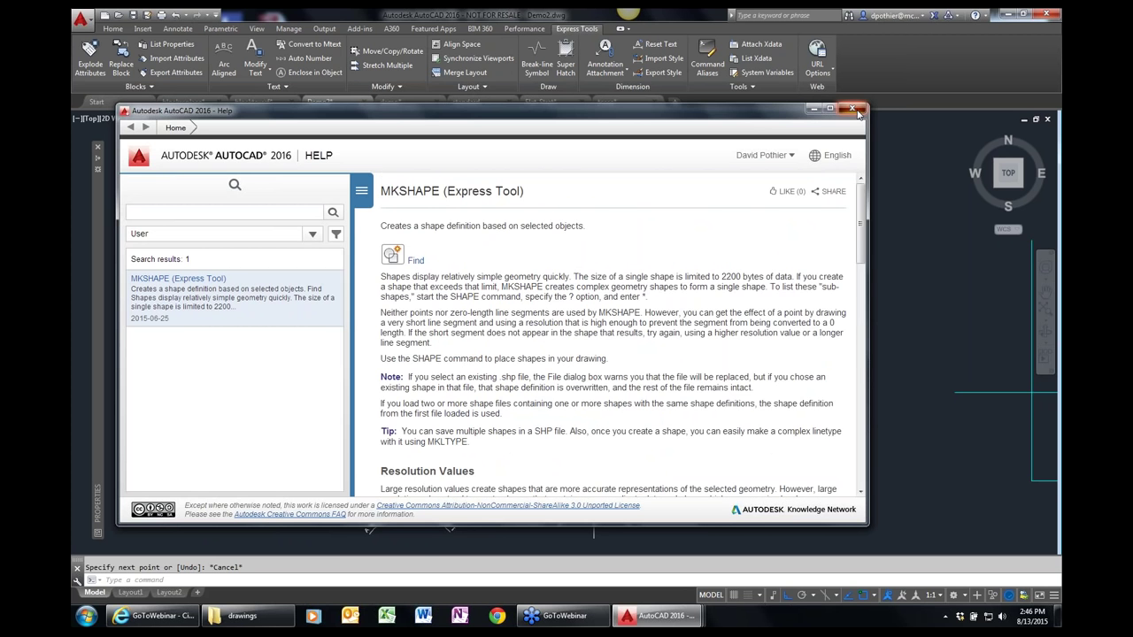
click(851, 108)
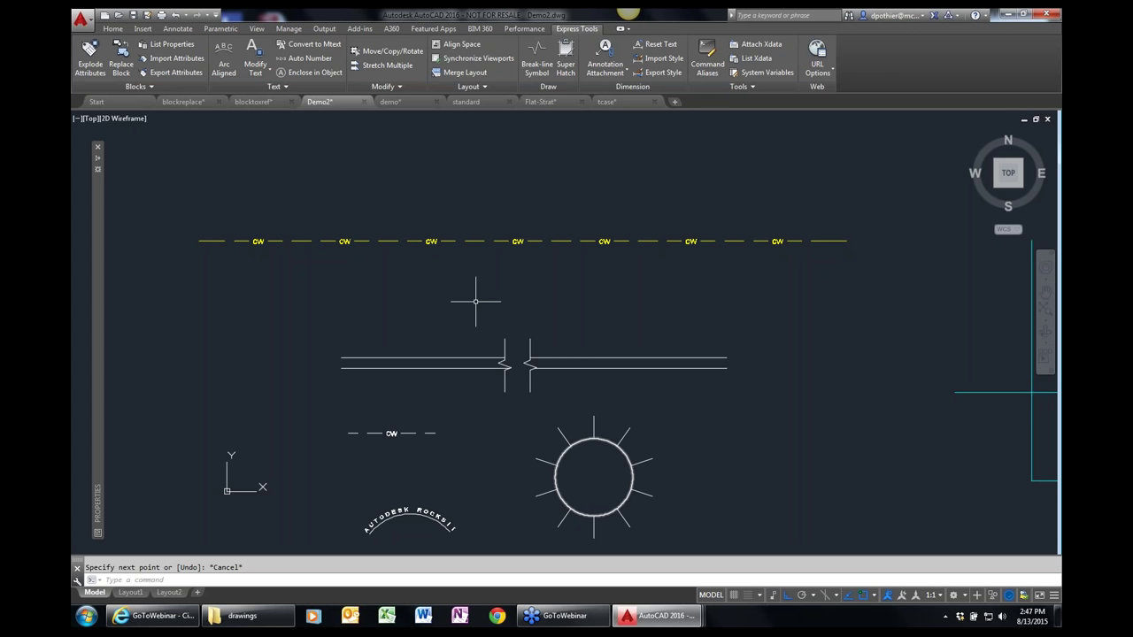
- Open the System Variables editor with SYSVDLG, clear its filter, and examine the details of ACADVER
text(SYS)
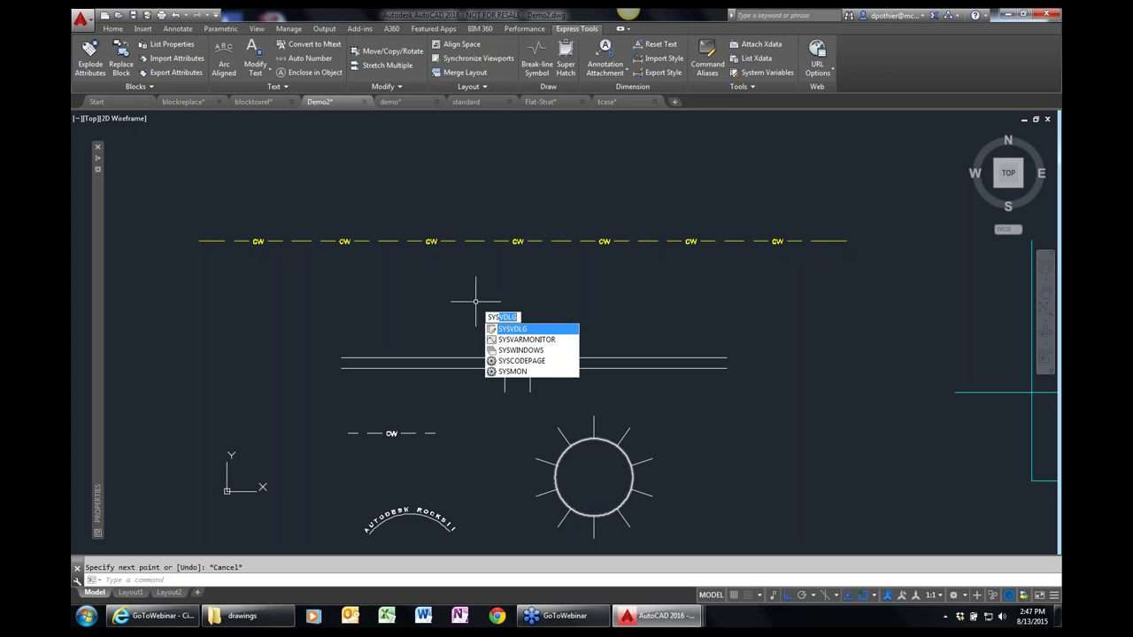
text(Vdlg)
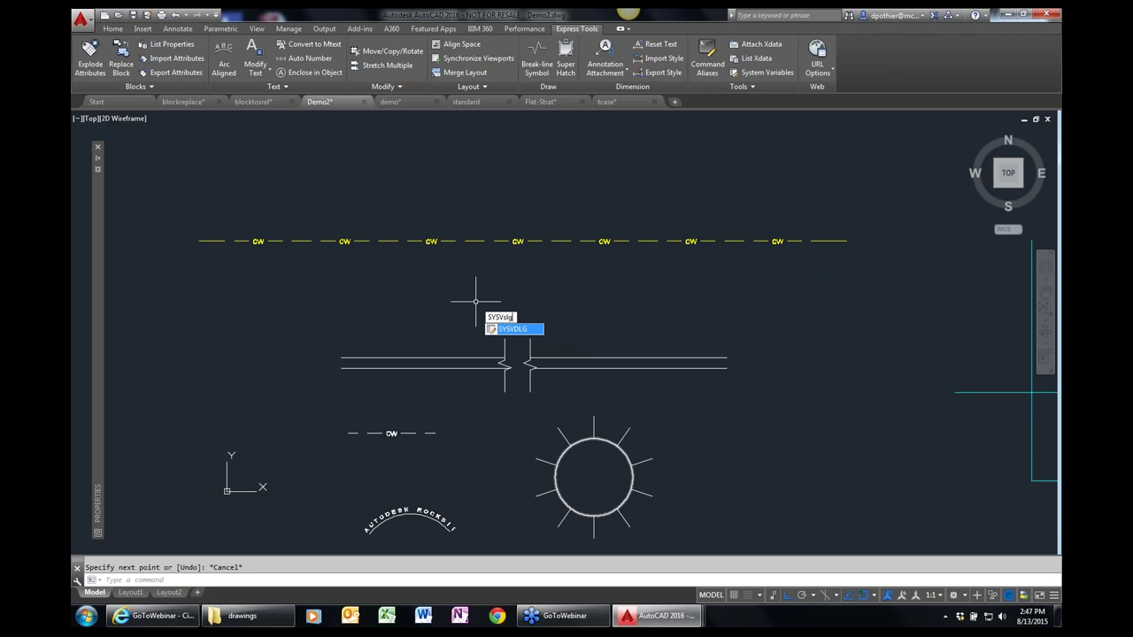
key(Return)
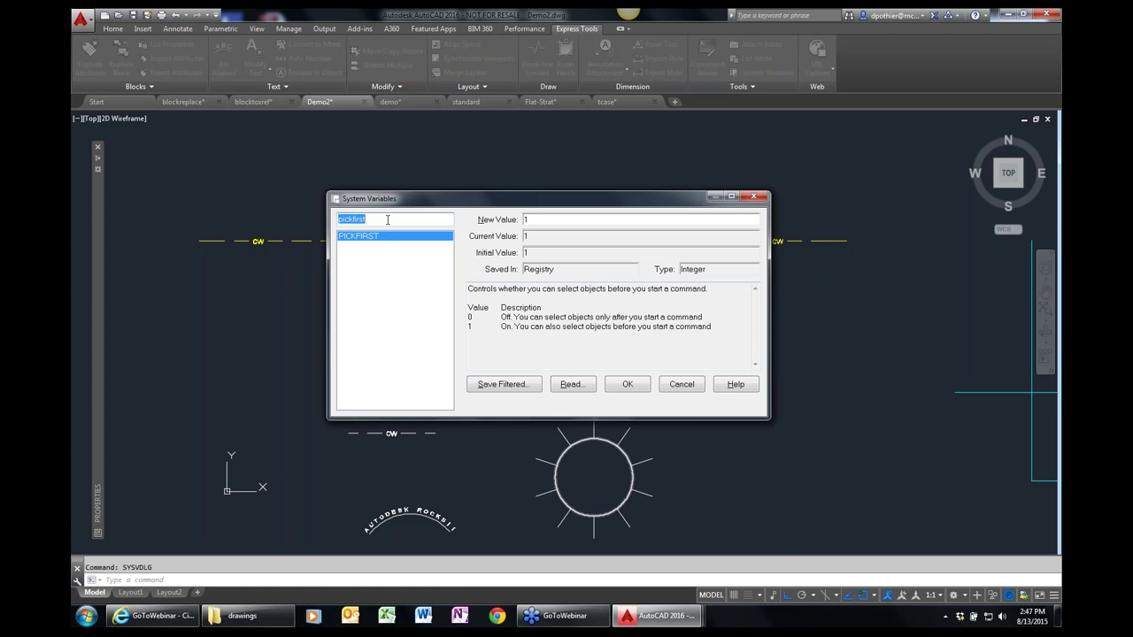
key(BackSpace)
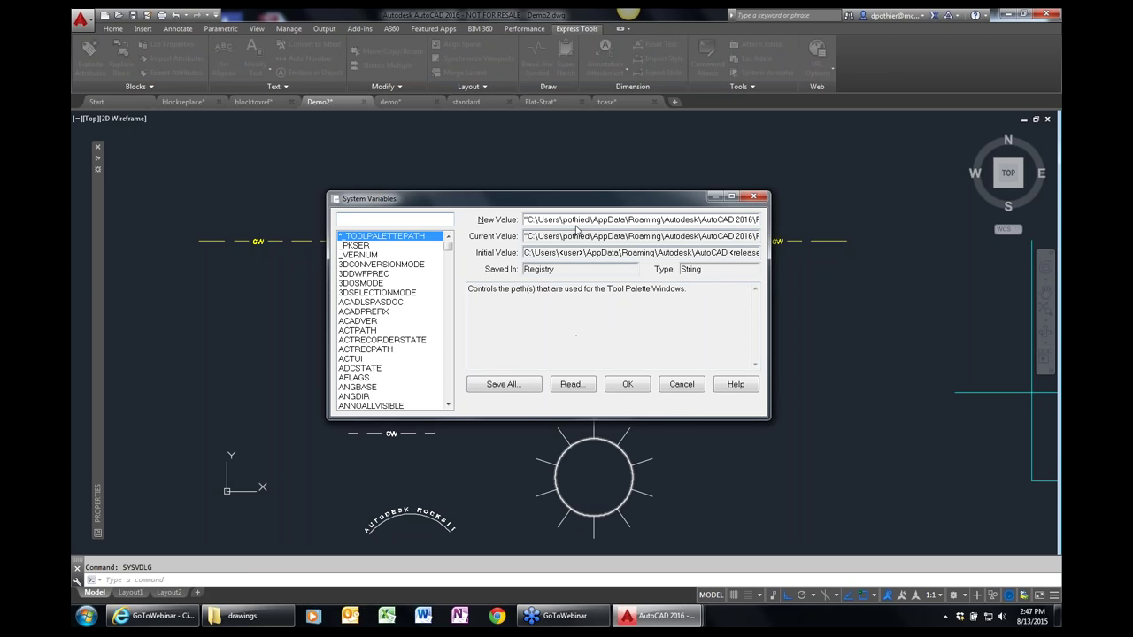
double_click(572, 271)
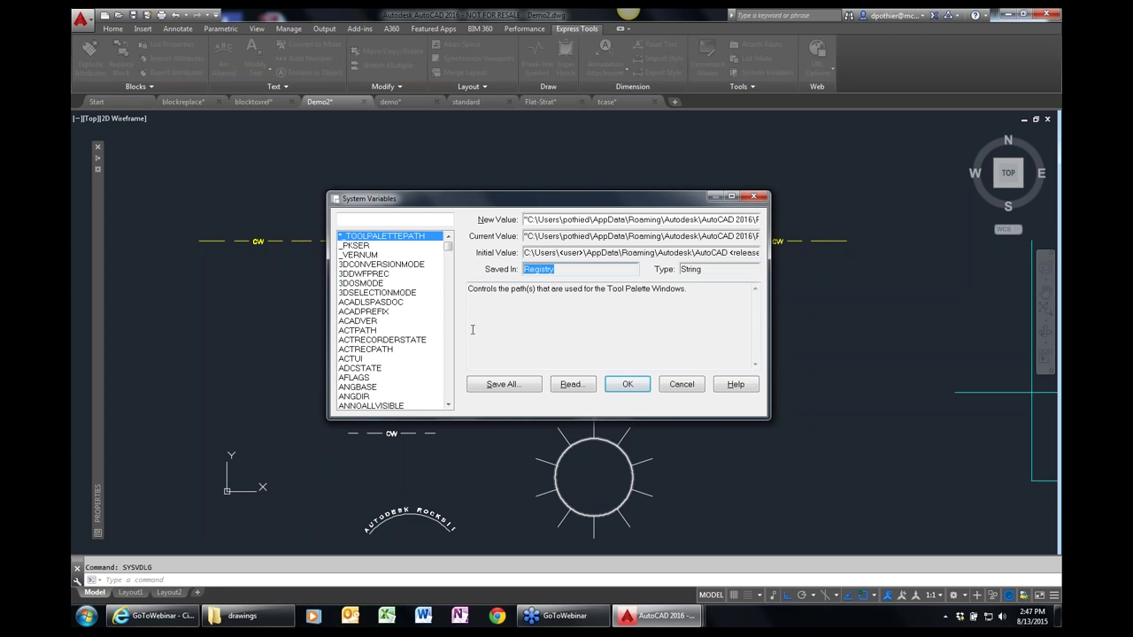
click(370, 322)
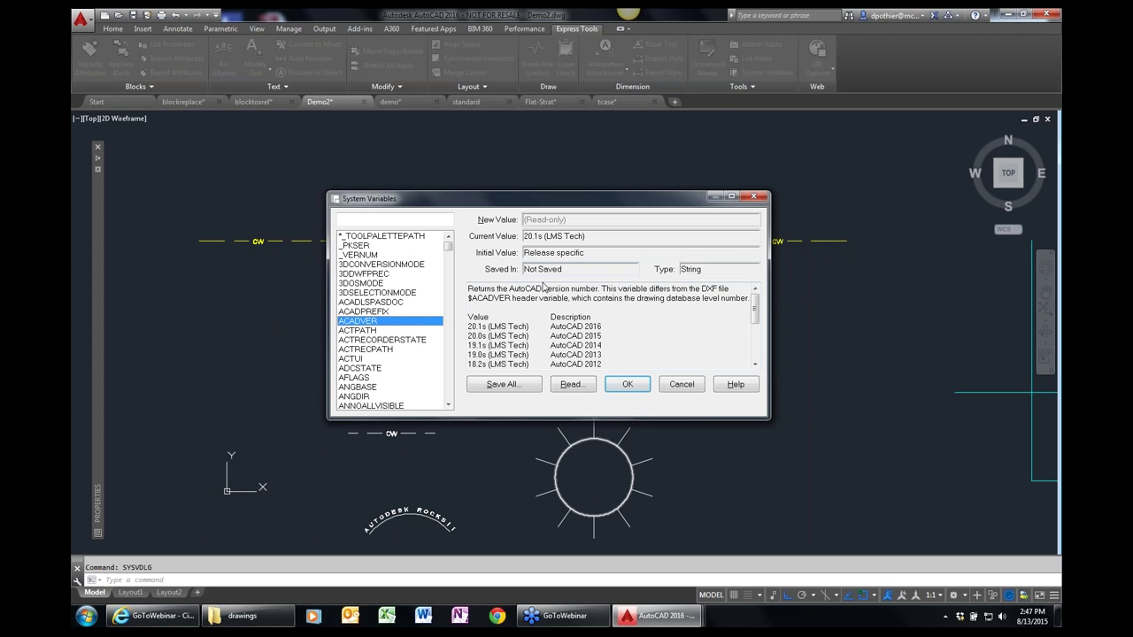
- Filter the system variables for pickfirst and examine its values and description
click(396, 222)
text(pick)
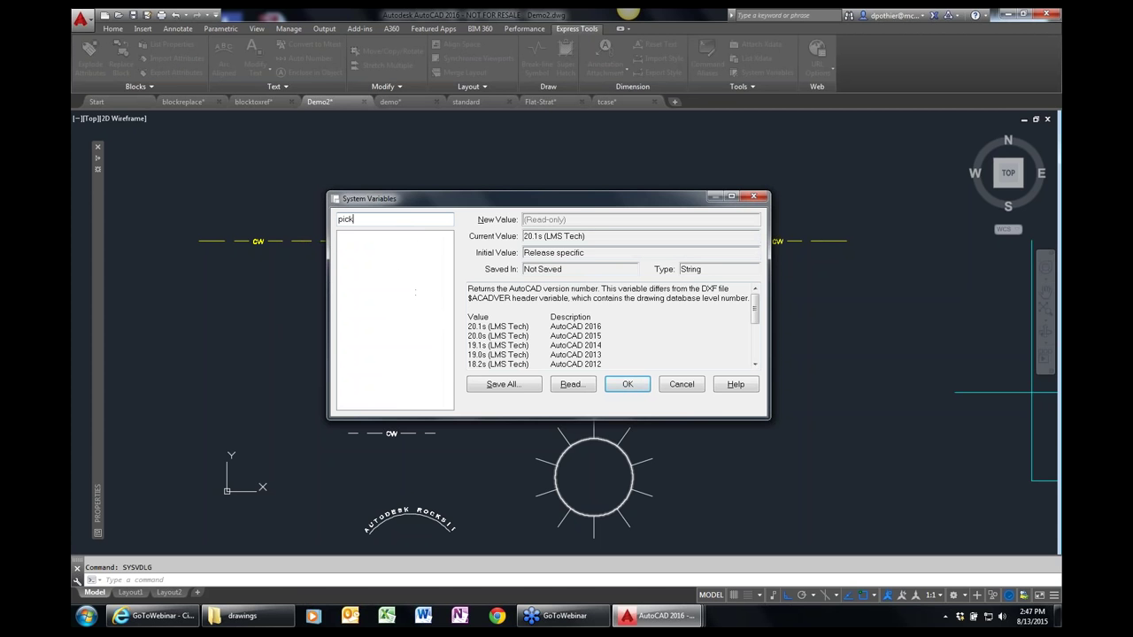
text(first)
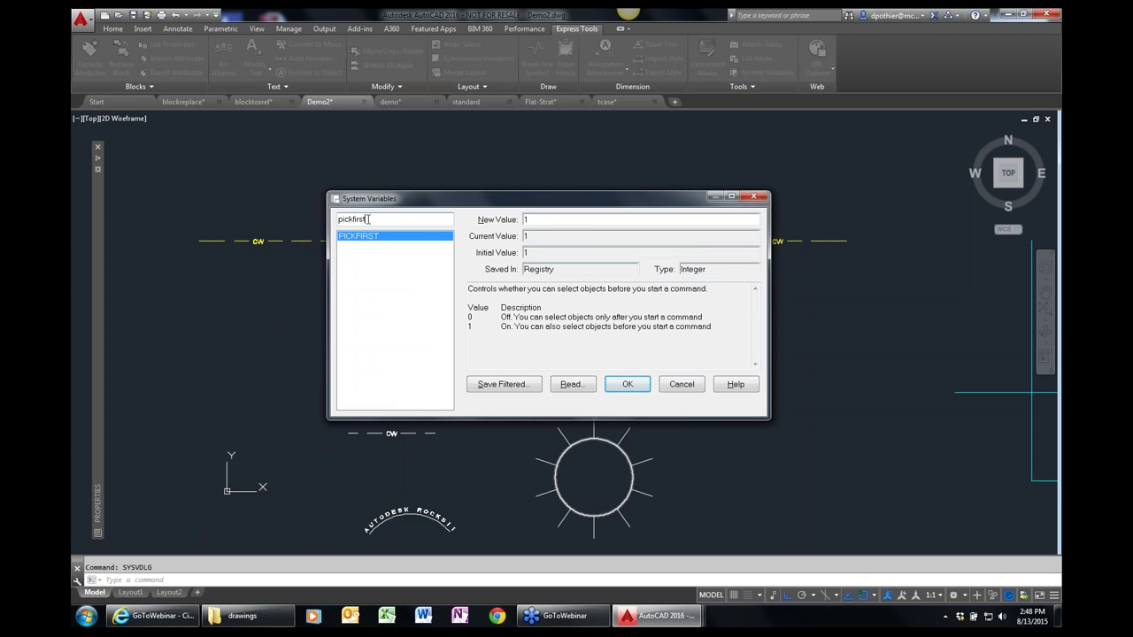
- Filter the system variables for osmode, read through its object snap values, and close the editor without changes
drag(370, 218, 340, 218)
text(osmode)
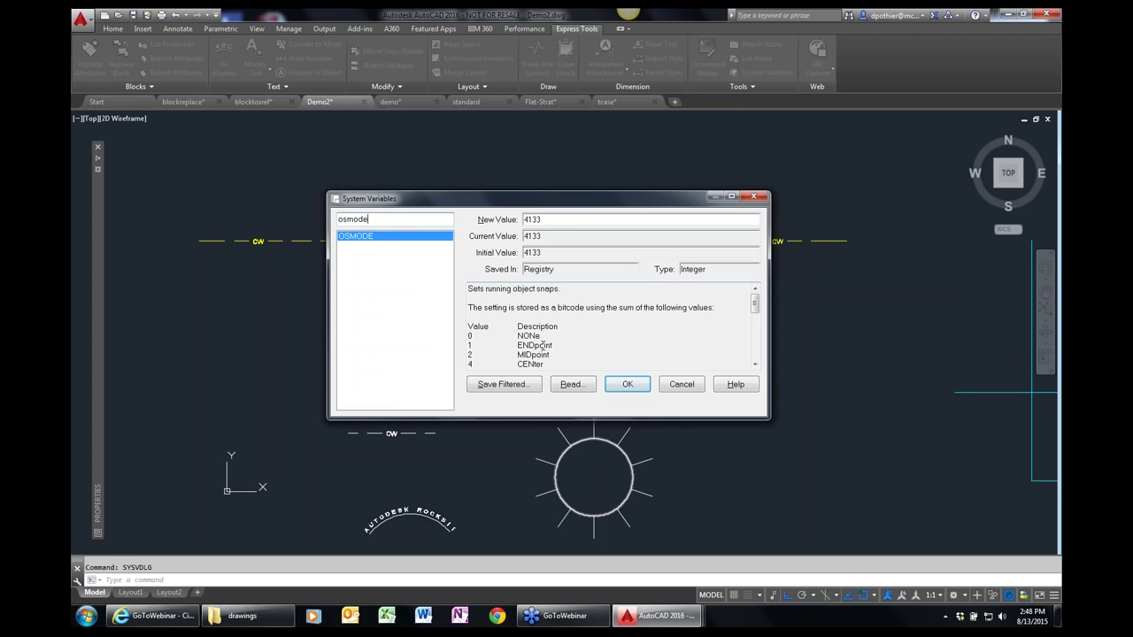
click(755, 364)
mouse_move(755, 310)
mouse_down()
mouse_move(755, 343)
mouse_move(755, 299)
mouse_up()
click(676, 385)
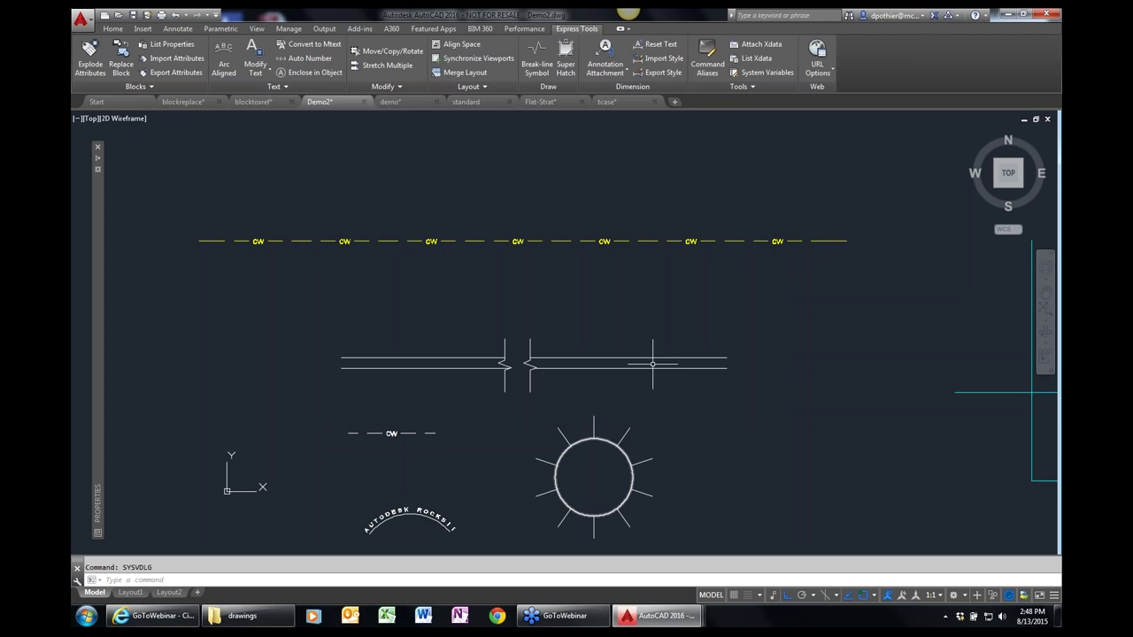
- Open the System Variable Monitor with SYSVARMONITOR, review the monitored variables and preferred values, and dismiss it without changes
click(113, 30)
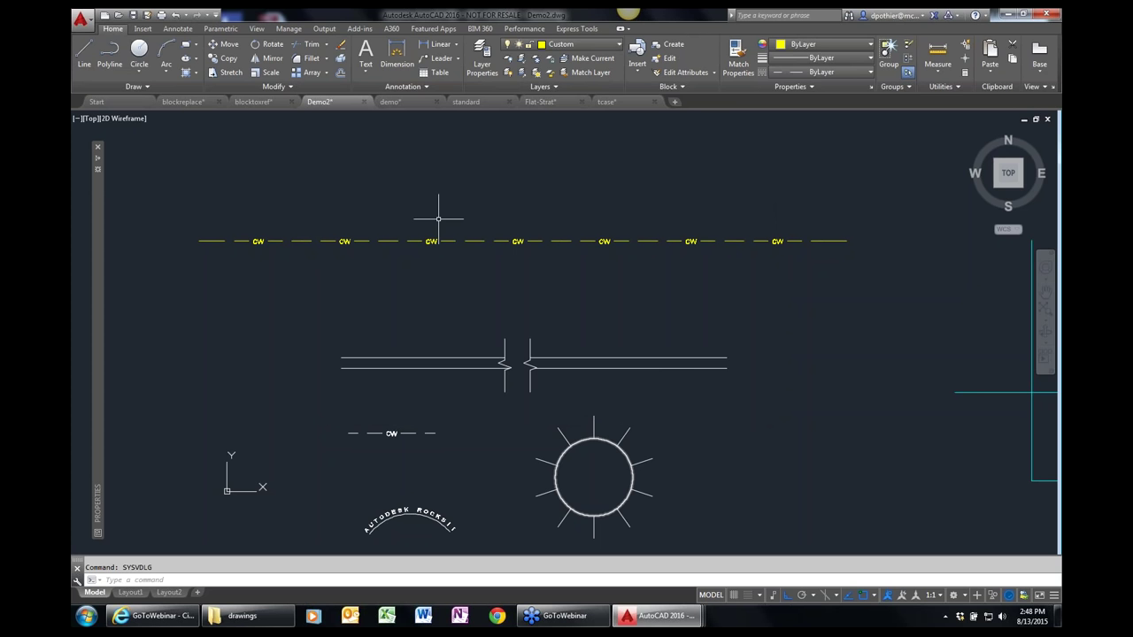
text(SYSVARMONITOR)
key(Return)
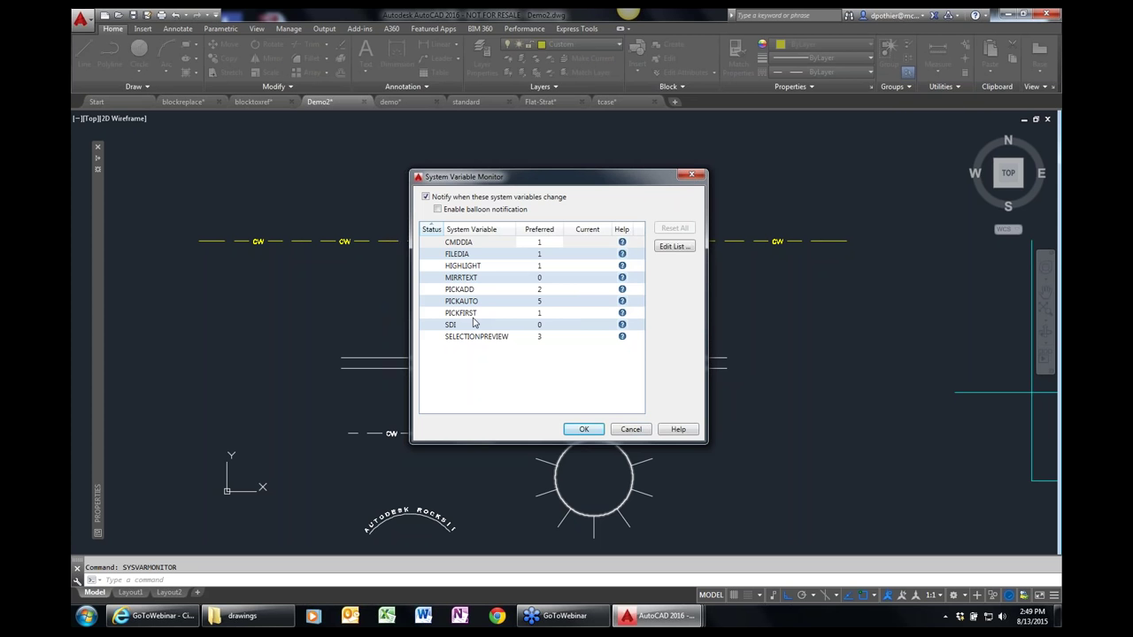
click(631, 430)
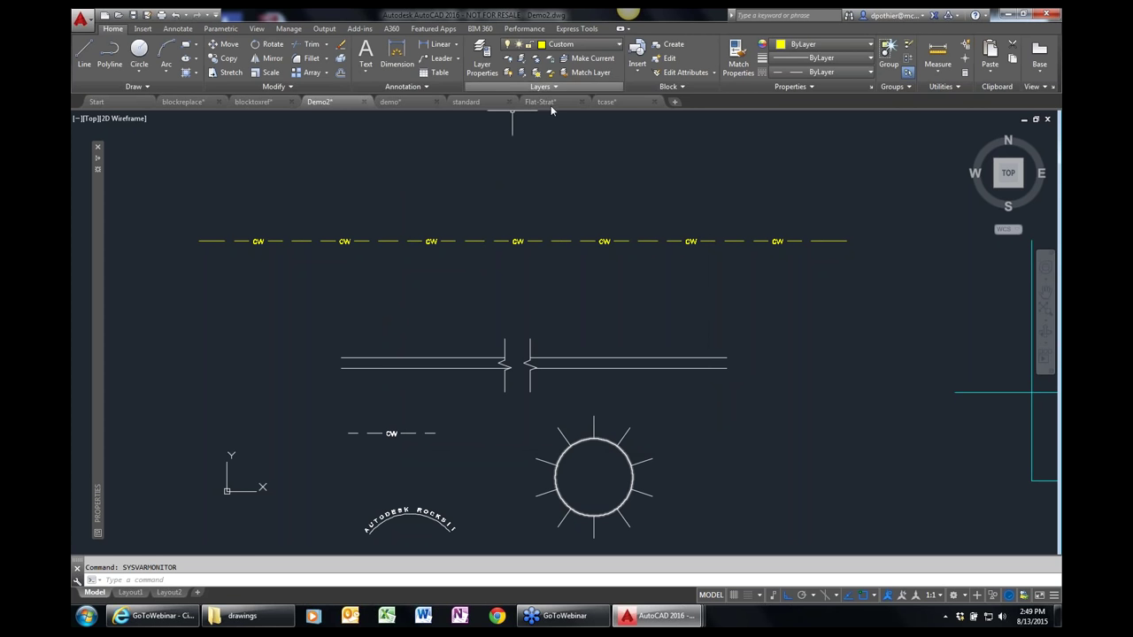
- Switch to the standard drawing and zoom to a window around the whole floor plan
click(486, 102)
scroll(412, 359, down, 5)
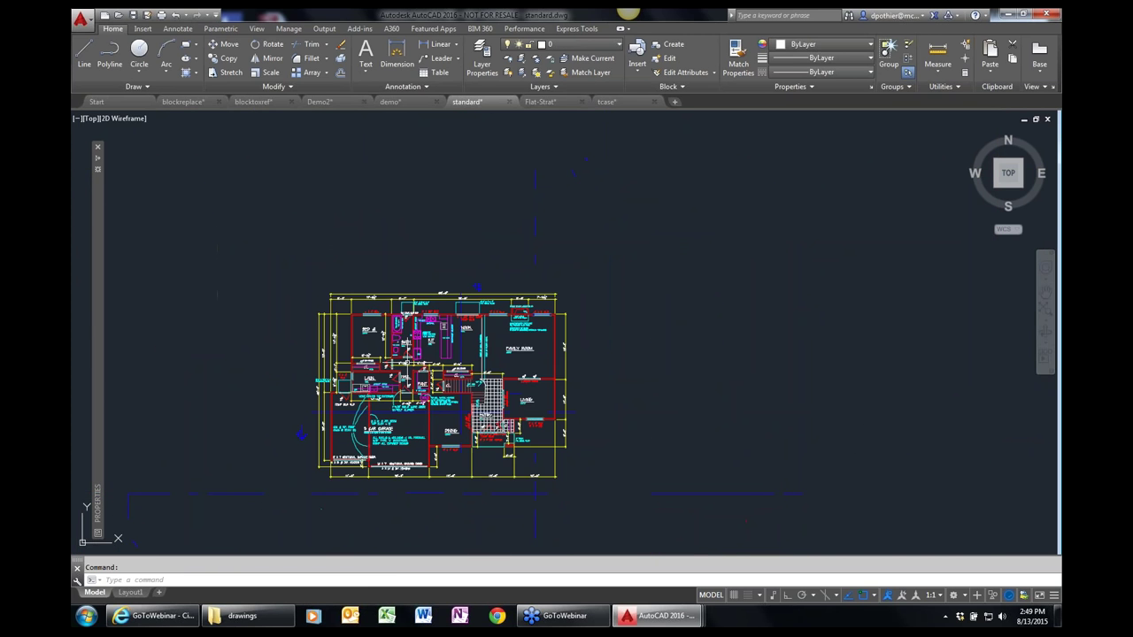
text(z)
key(Return)
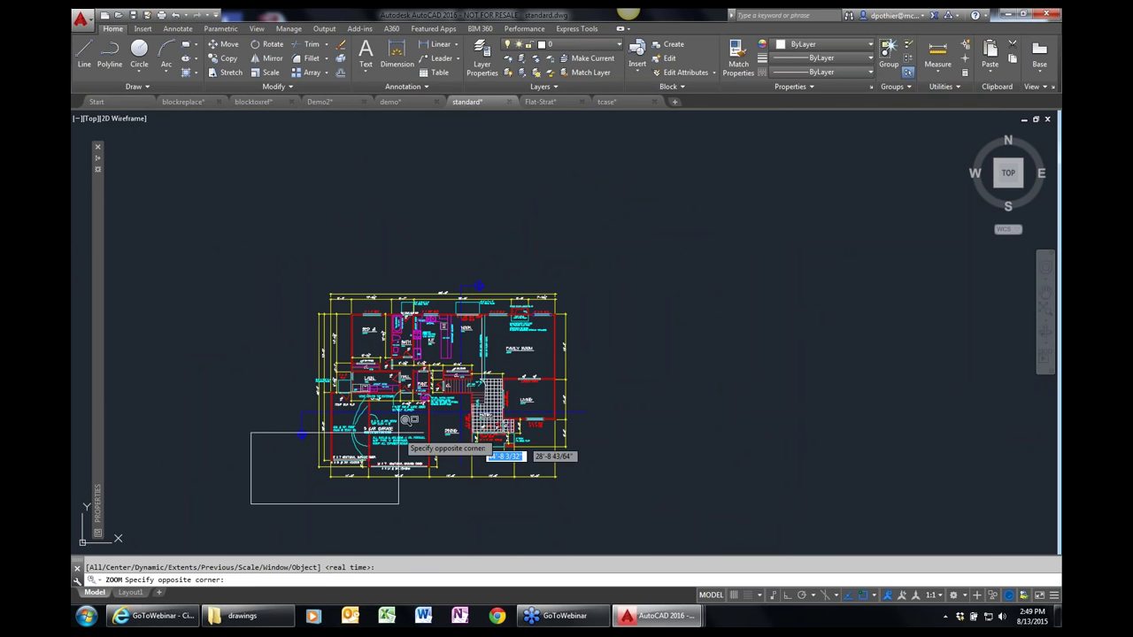
click(252, 504)
click(617, 274)
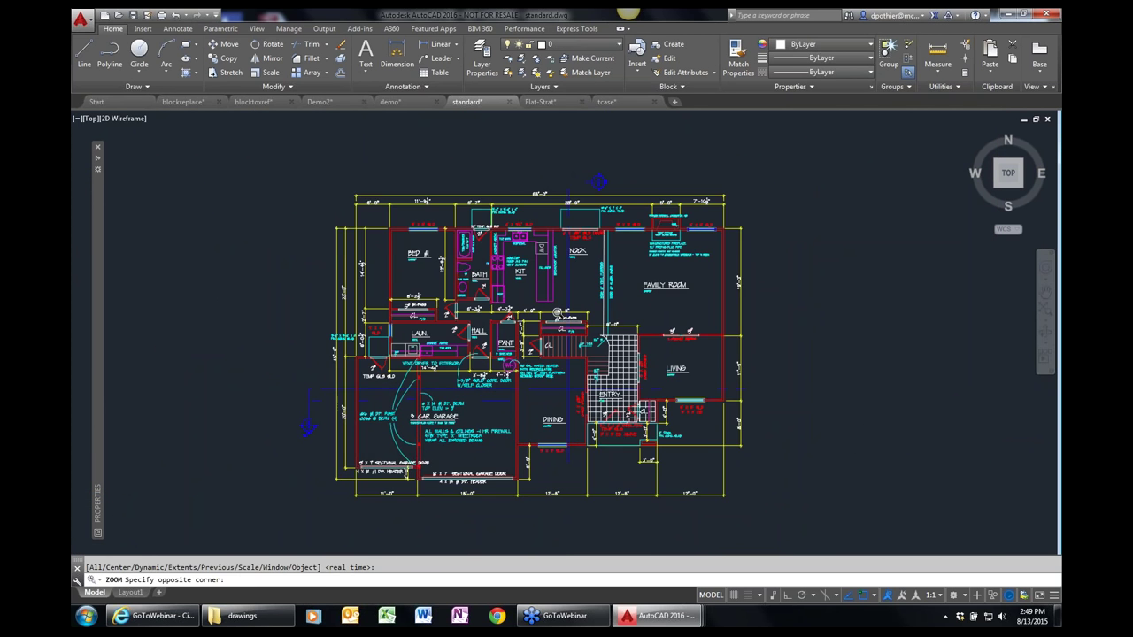
- Start Layer Walk and move its window to the side of the floor plan
click(549, 88)
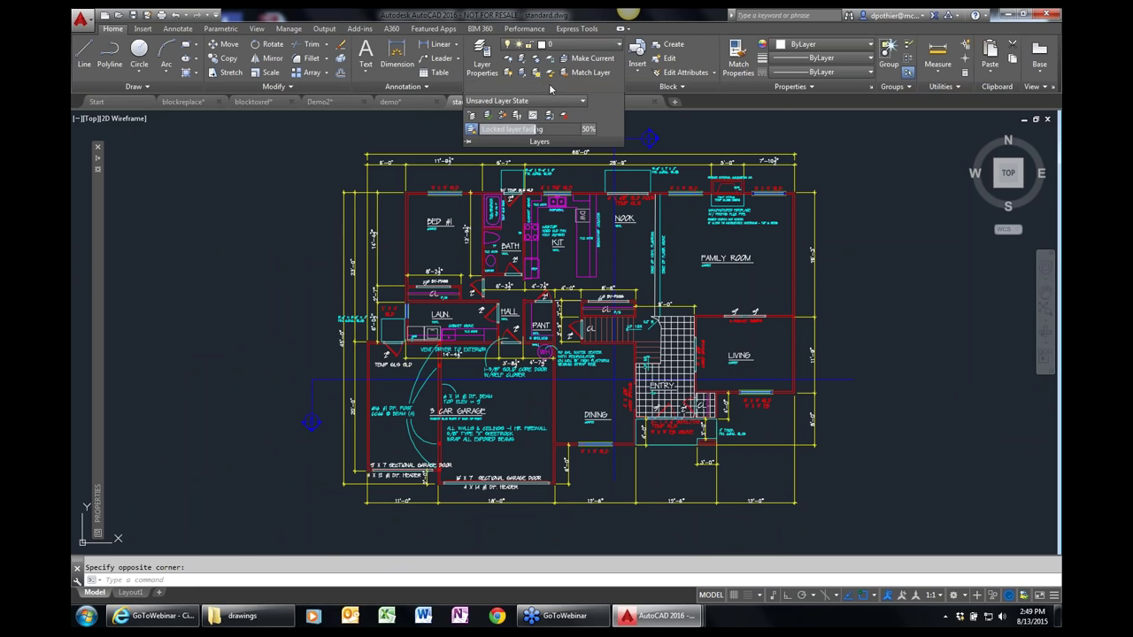
click(517, 118)
drag(698, 239, 829, 206)
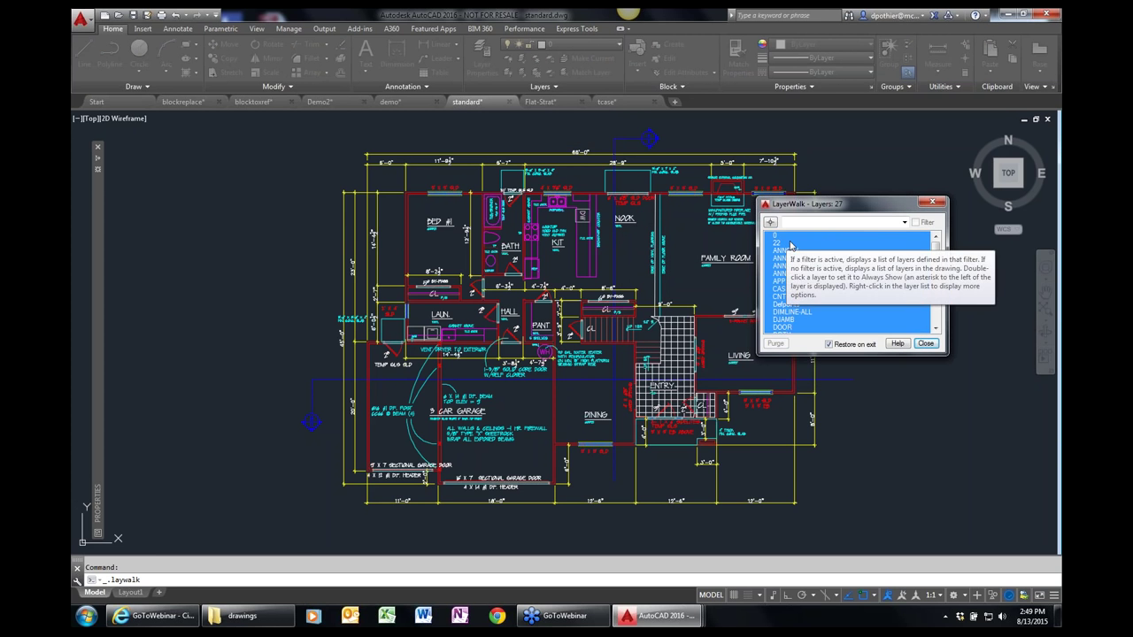
- Walk through the layers one at a time from layer 22 to PLUMBING, examining what each contains
click(790, 245)
key(Down)
key(Down)
key(Down)
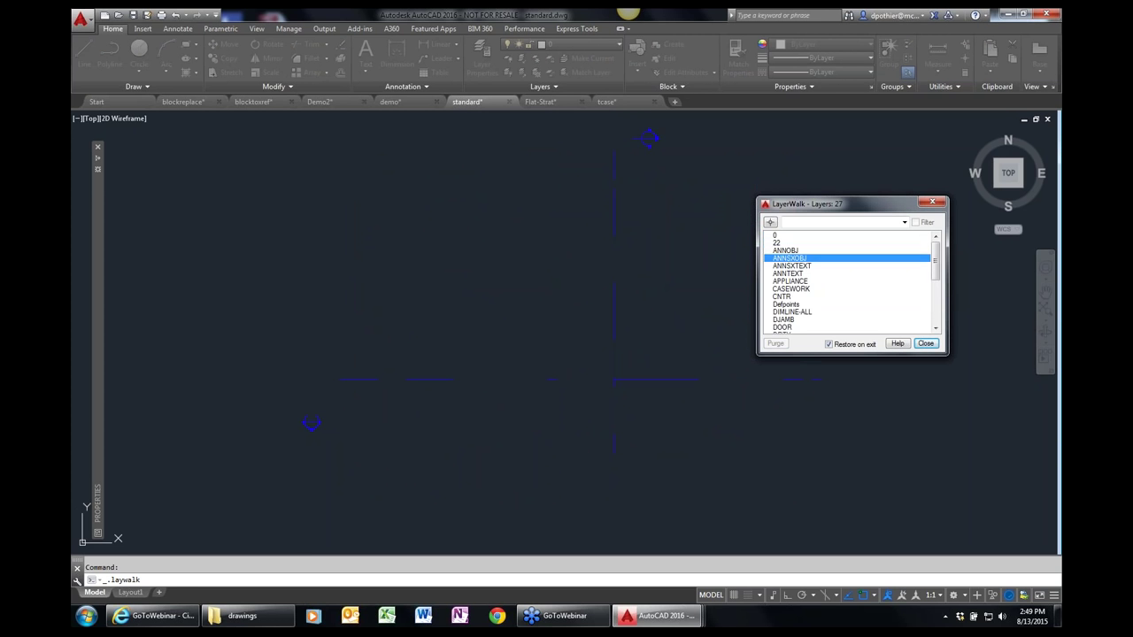
key(Down)
key(Down)
key(Down)
key(Down)
key(Down)
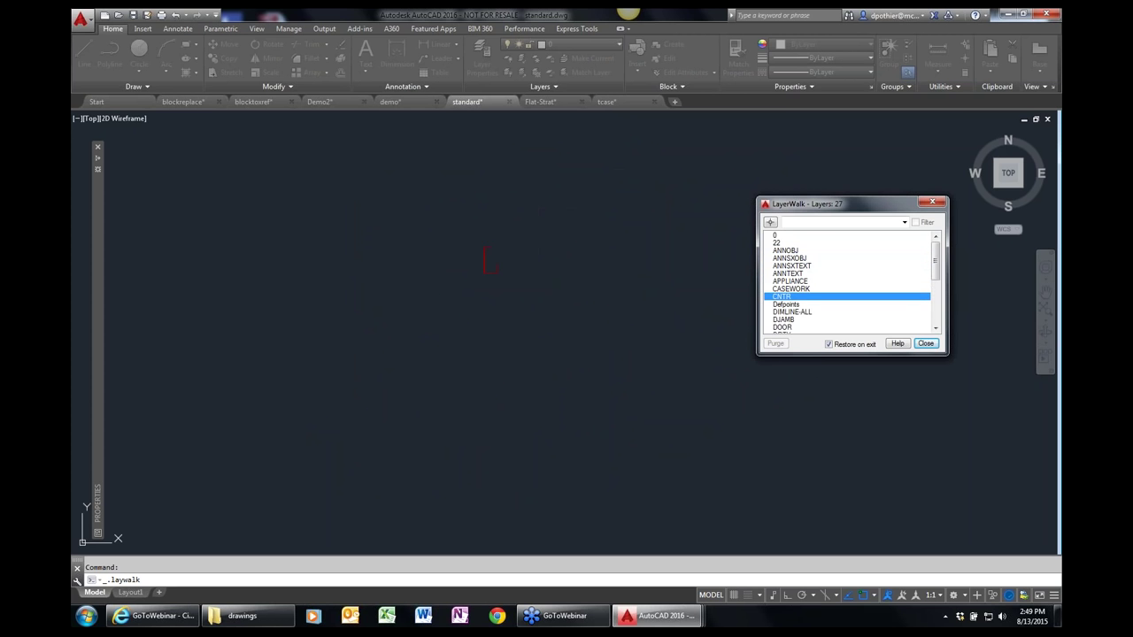
key(Down)
key(Down)
key(Down)
key(Down)
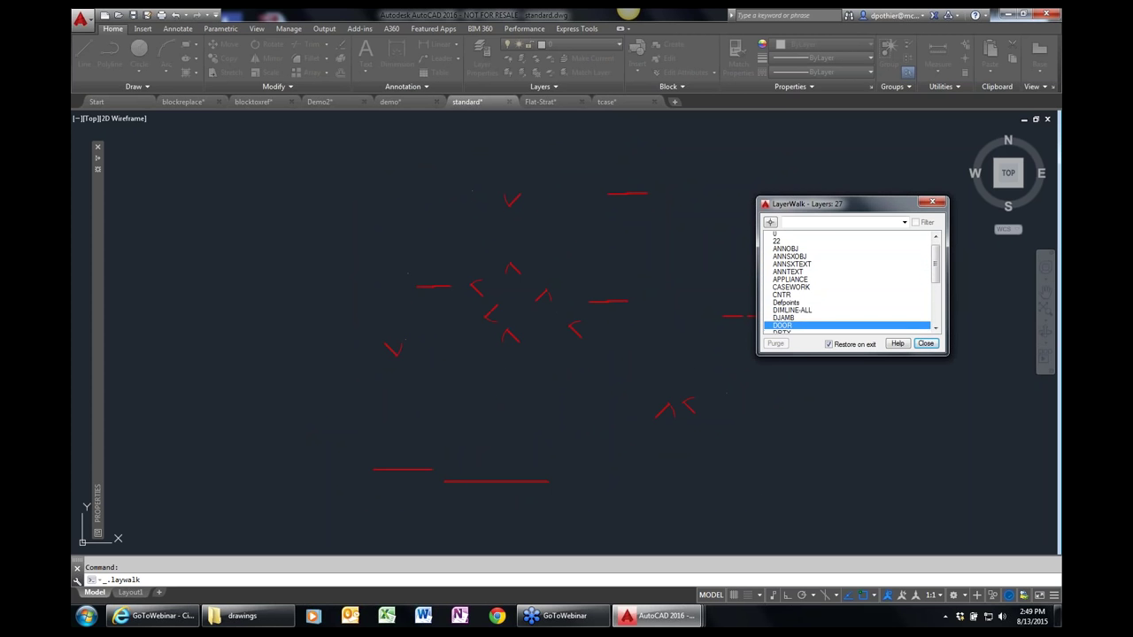
key(Down)
key(Down)
key(Down)
key(Down)
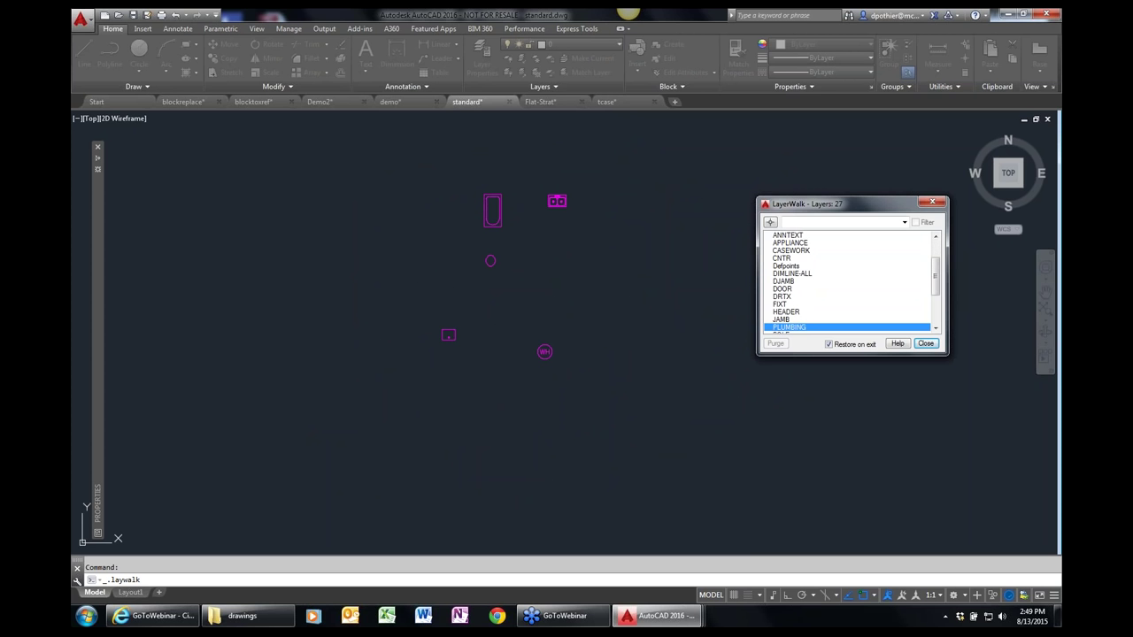
- Display only the DOOR, WINDOW and WALL layers together in Layer Walk
click(795, 289)
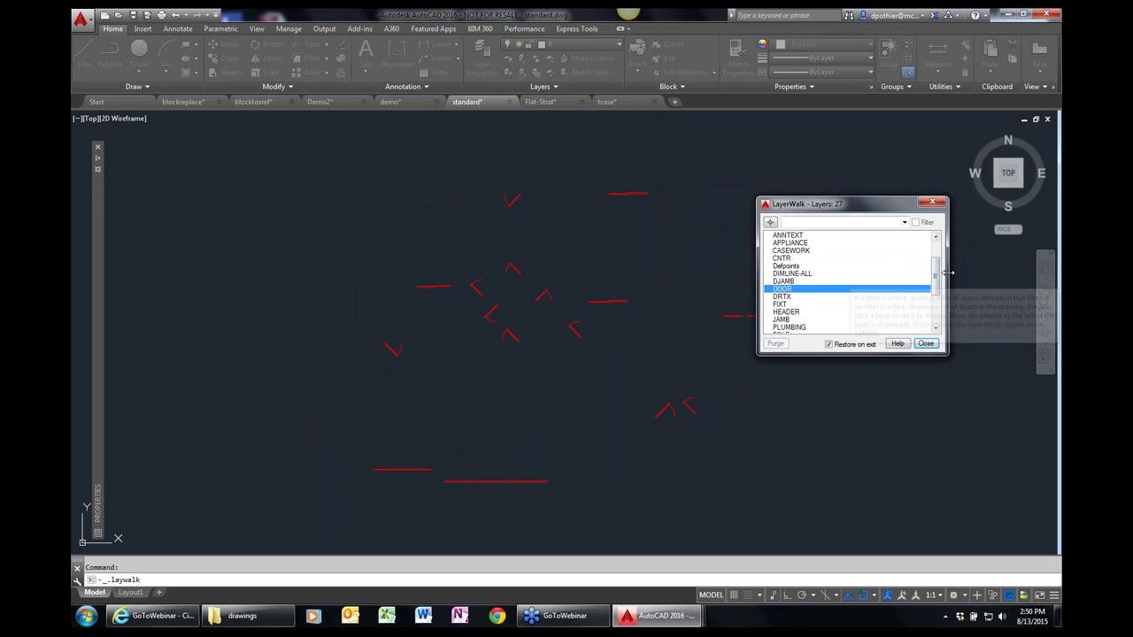
scroll(849, 283, down, 3)
click(787, 311)
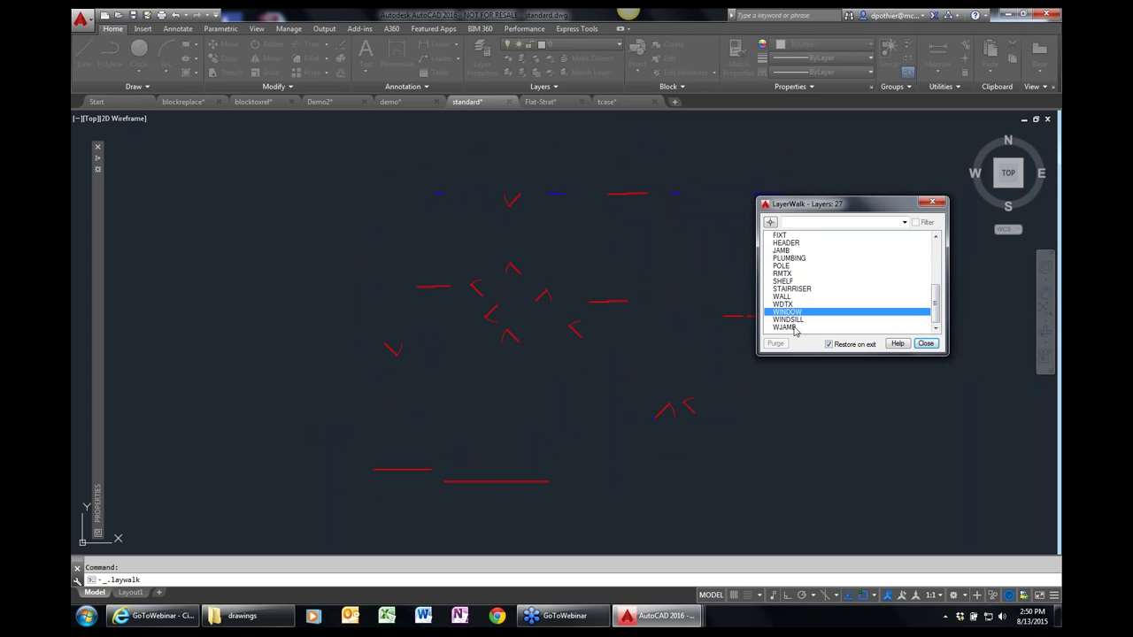
ctrl+click(794, 298)
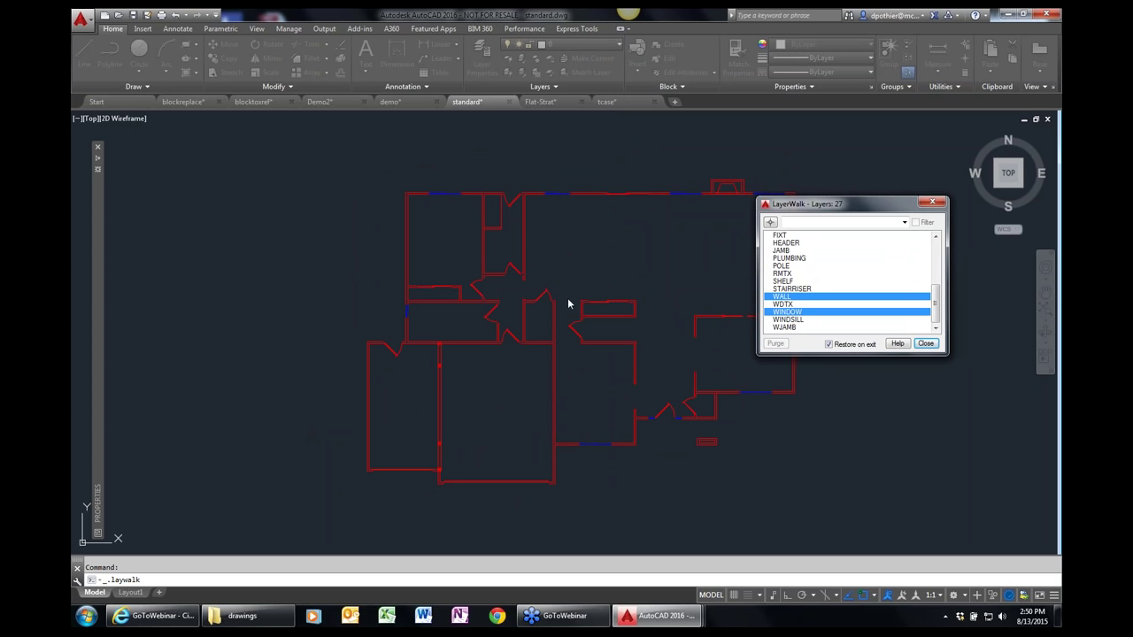
- Save the displayed layers as a layer state named Construction with the description "Walls, doors, windows"
right_click(819, 294)
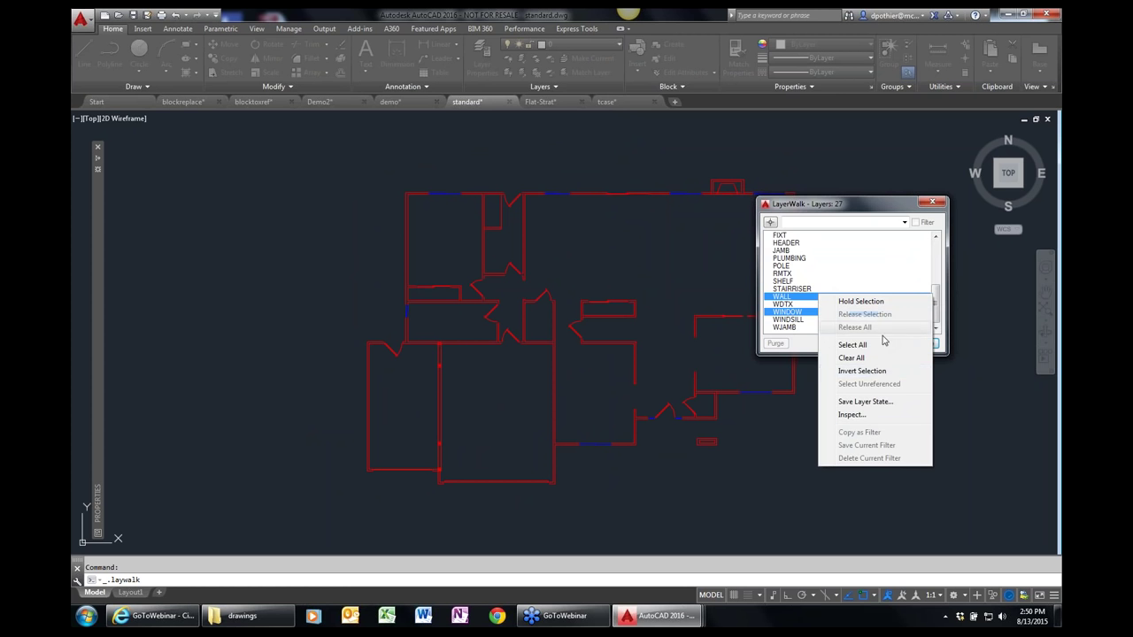
click(863, 403)
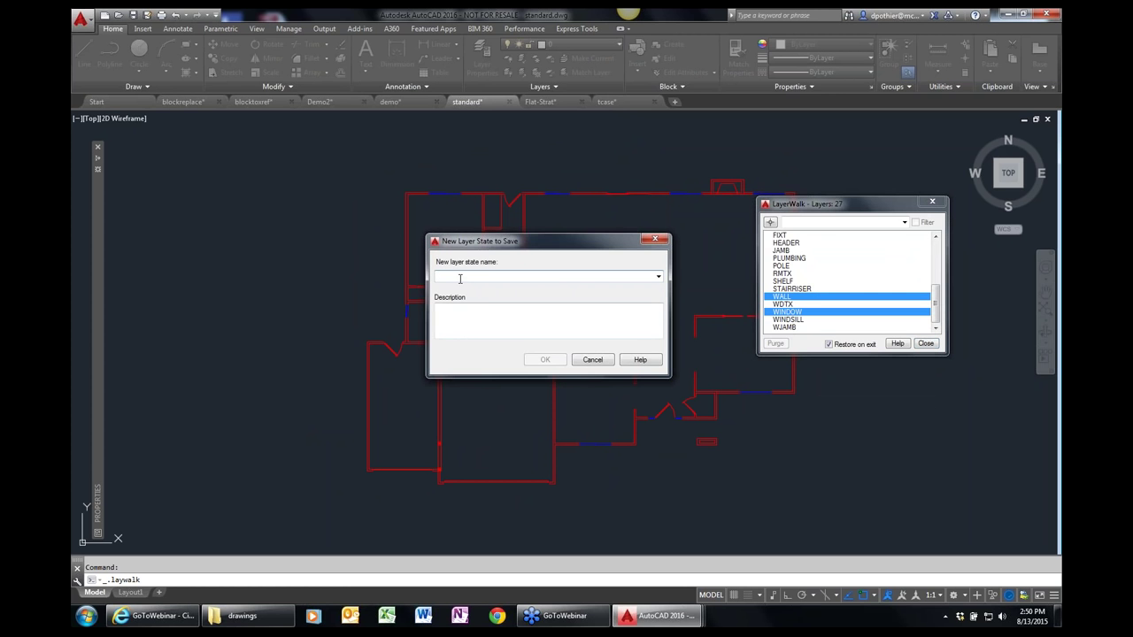
text(Construction)
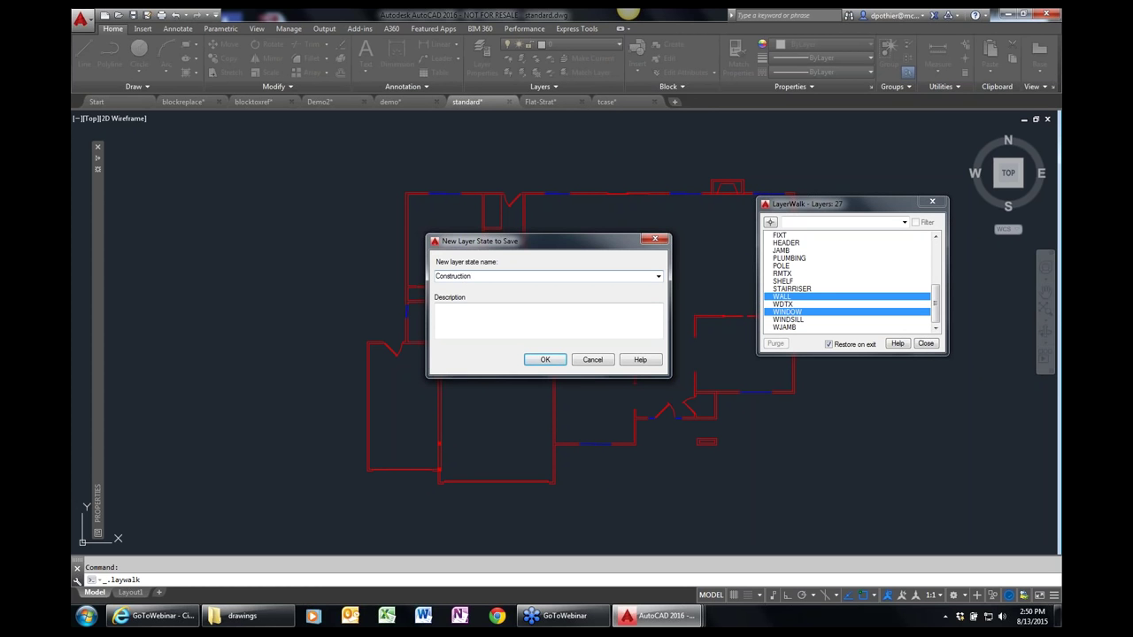
click(466, 313)
text(W)
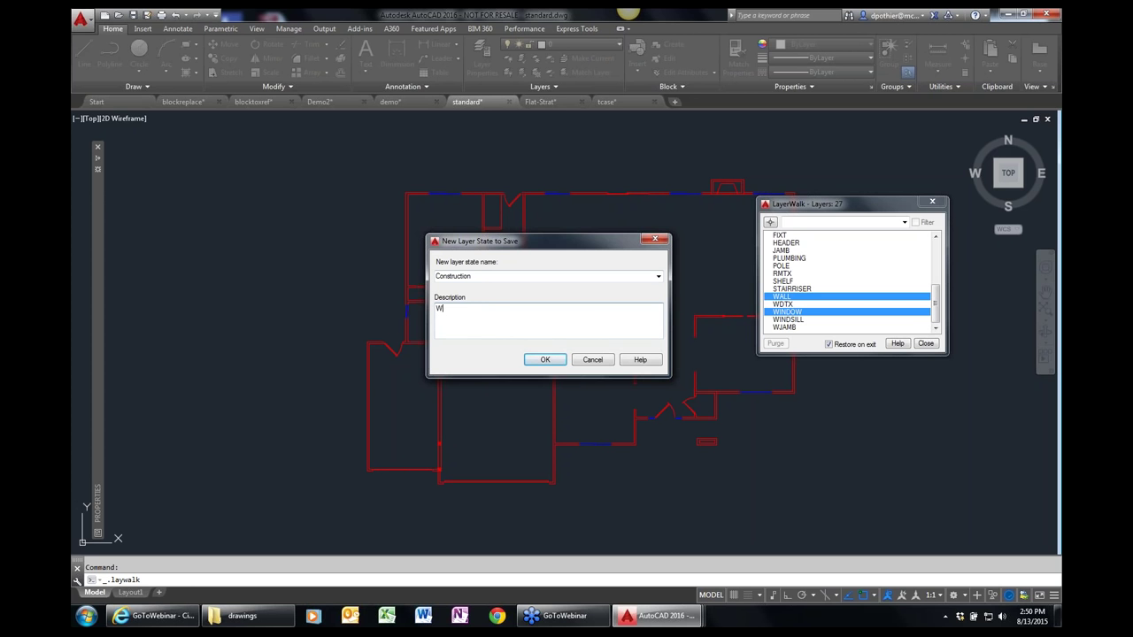
text(alls, doors, windows)
click(546, 360)
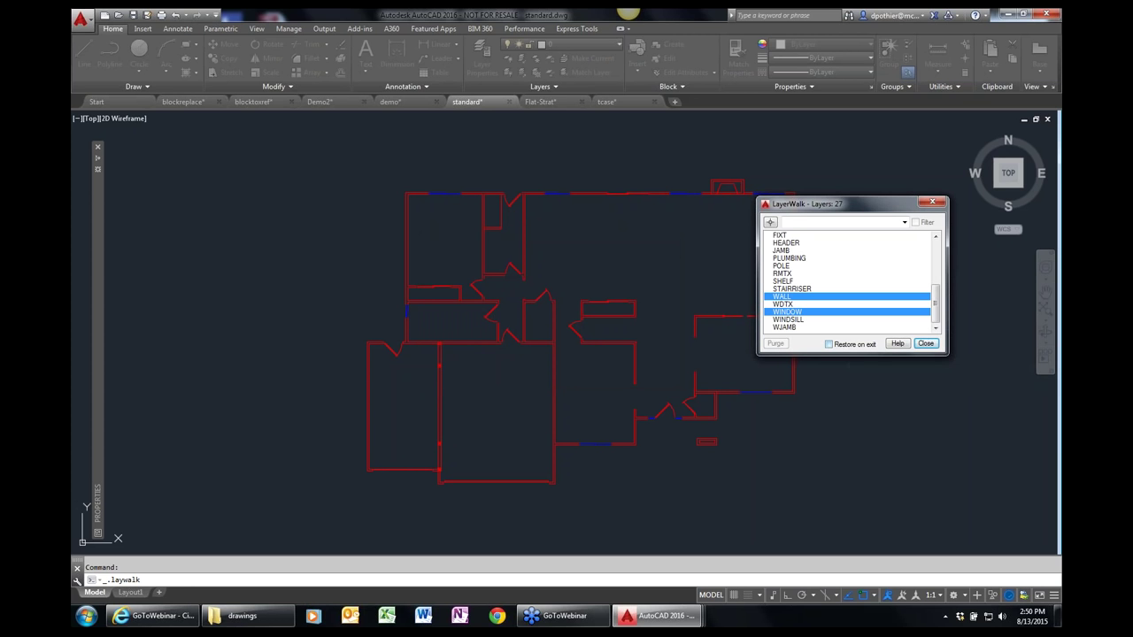
- Close Layer Walk with Restore on exit enabled to bring back the original layer display
click(830, 345)
click(830, 344)
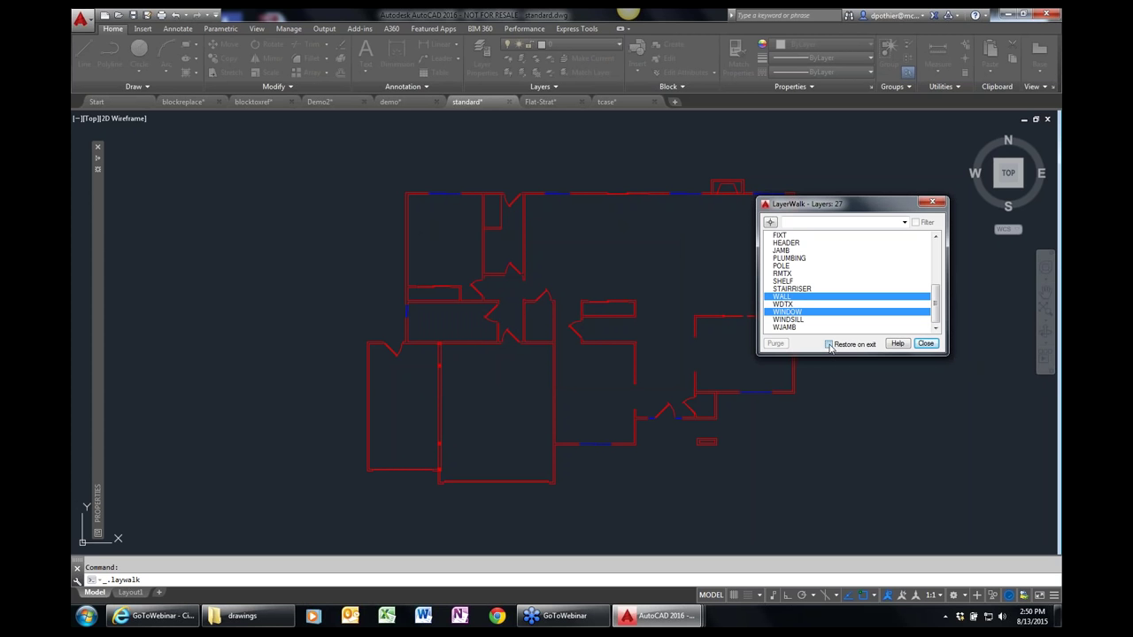
click(925, 344)
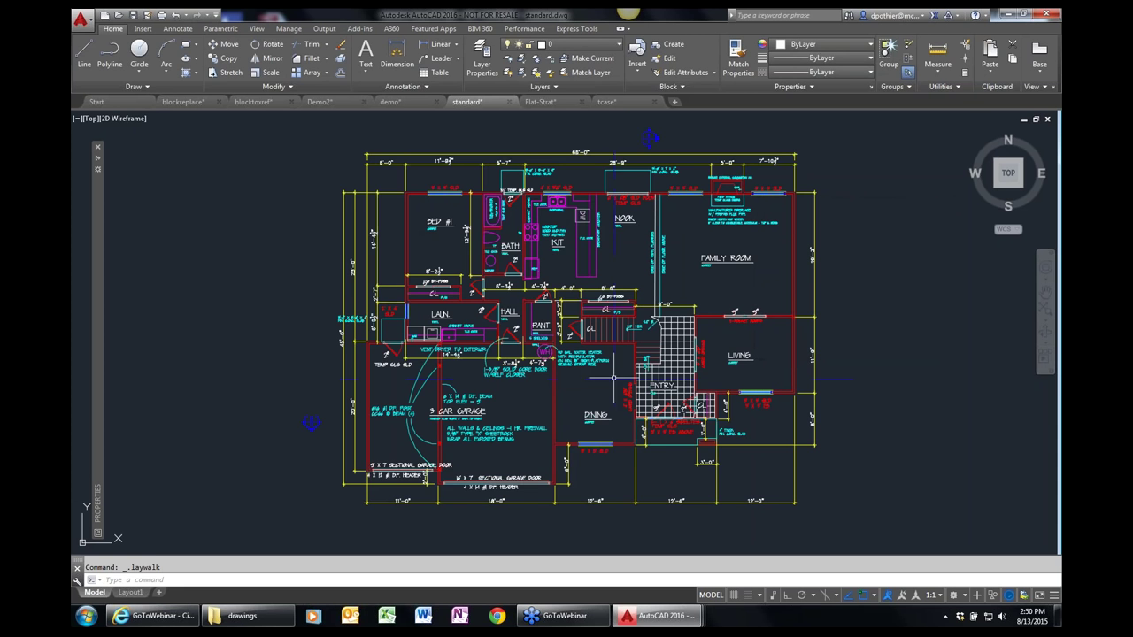
- Restore the saved Construction layer state so only its walls, doors and windows are displayed
click(559, 87)
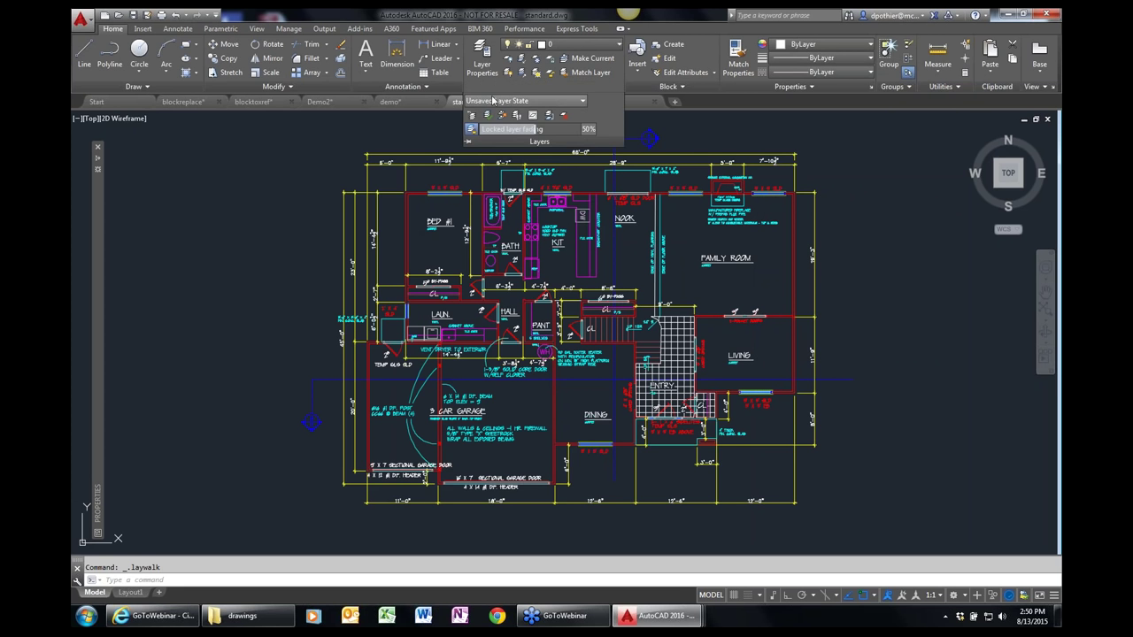
click(582, 102)
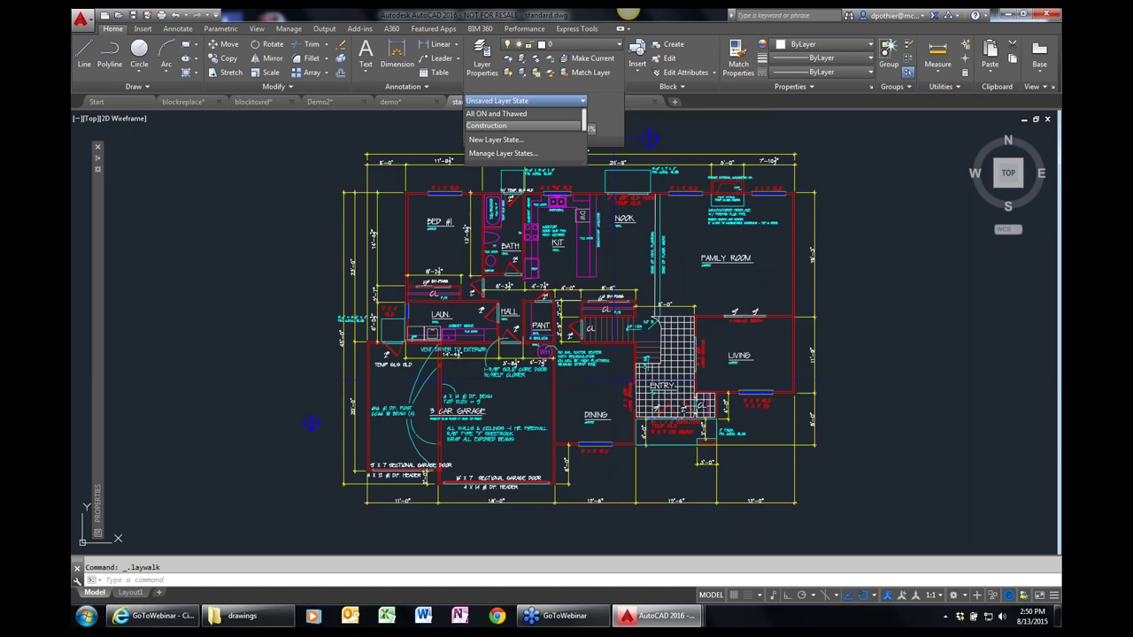
click(487, 126)
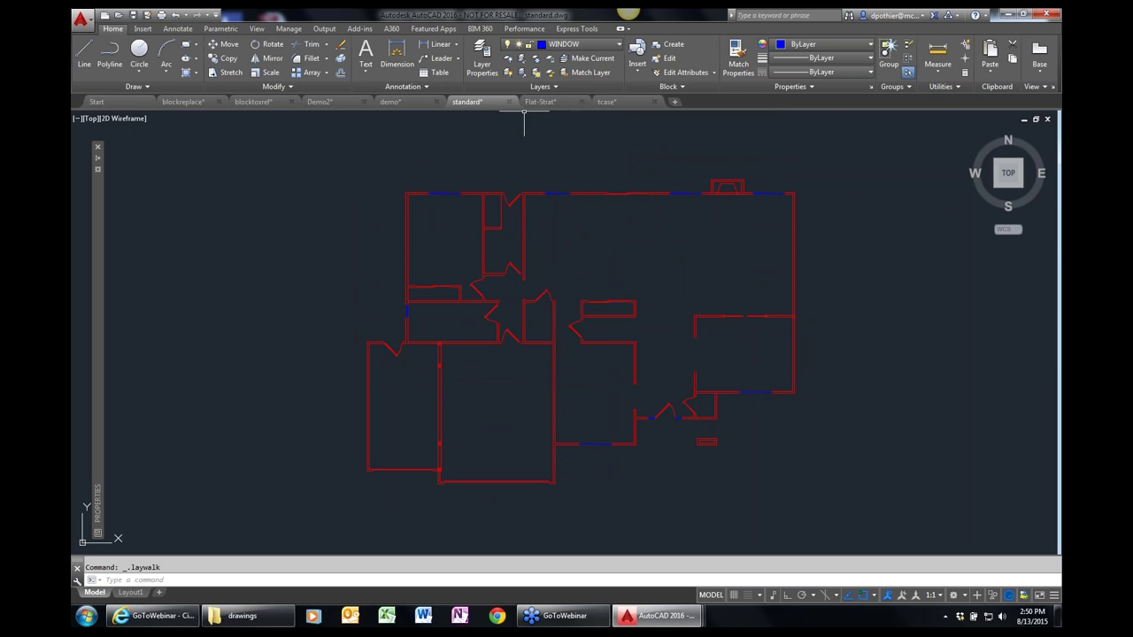
- Restore the All ON and Thawed layer state to bring every layer of the floor plan back
click(575, 86)
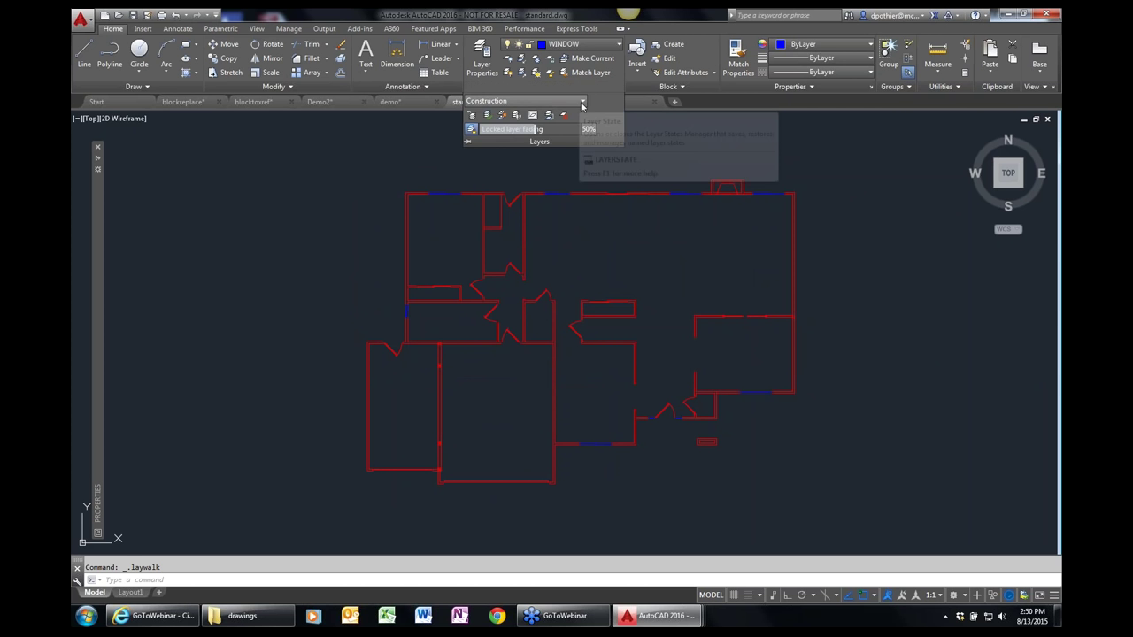
click(518, 102)
mouse_move(502, 114)
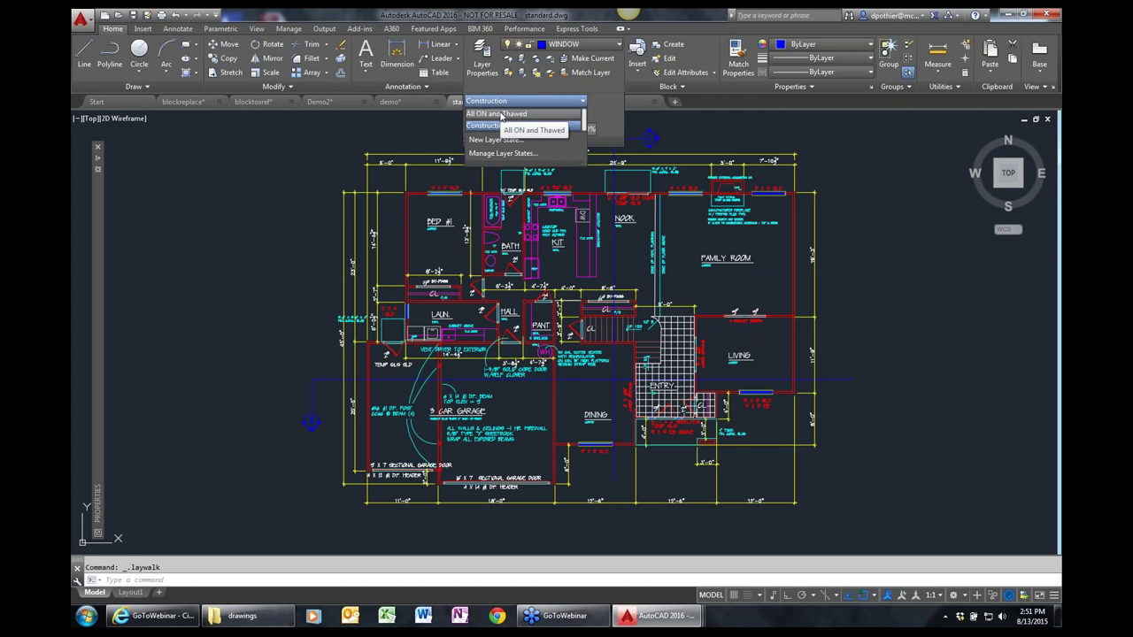
click(500, 114)
mouse_move(370, 484)
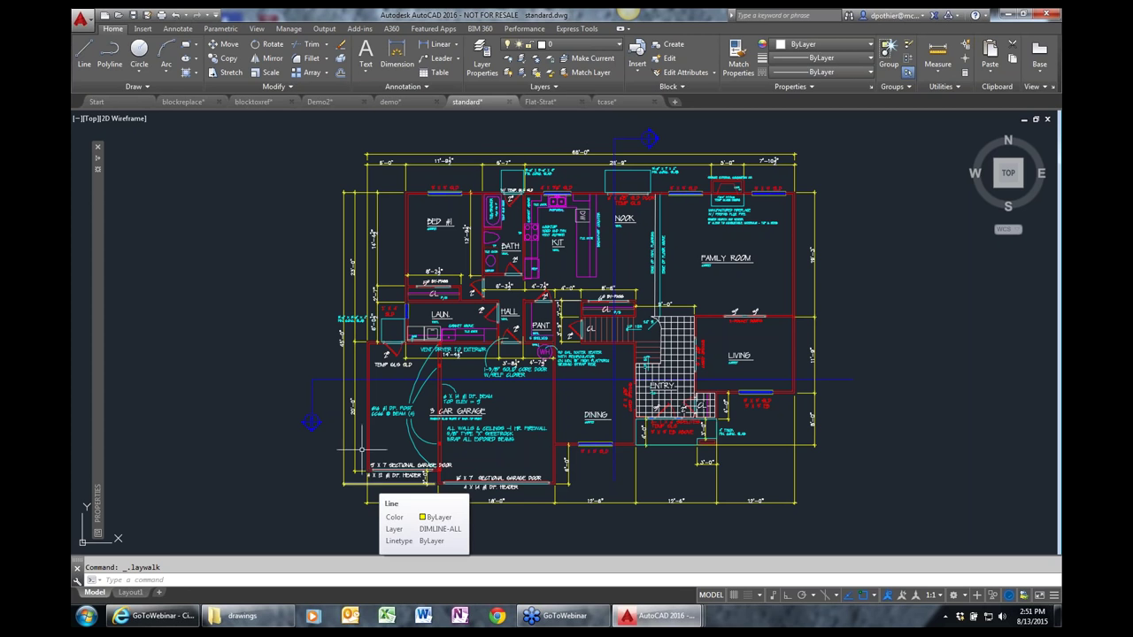
click(558, 87)
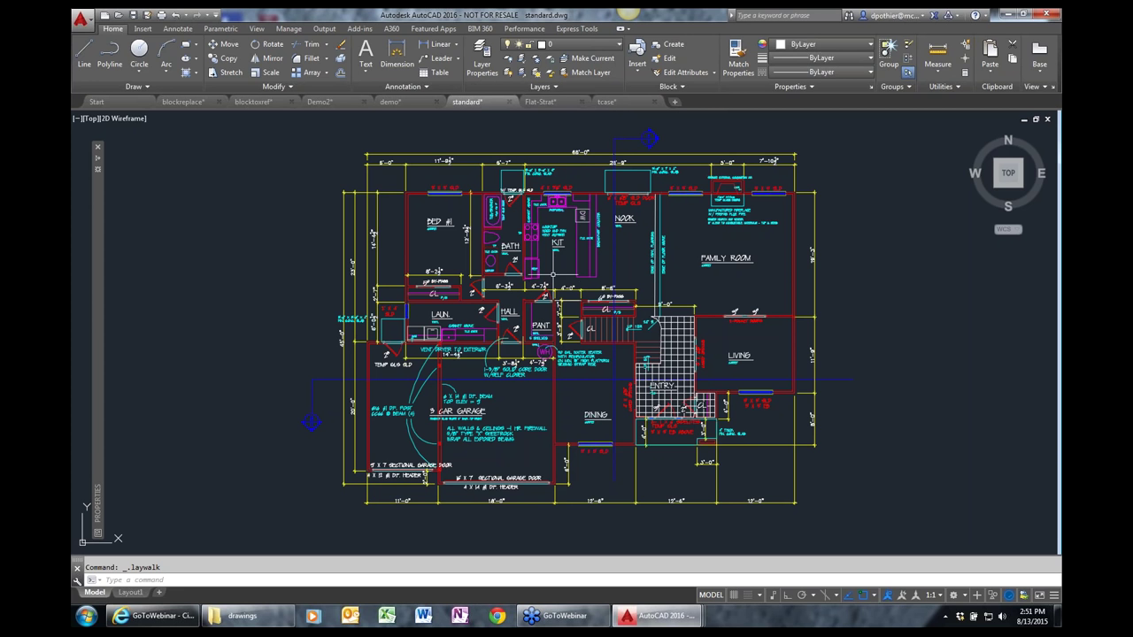
key(Escape)
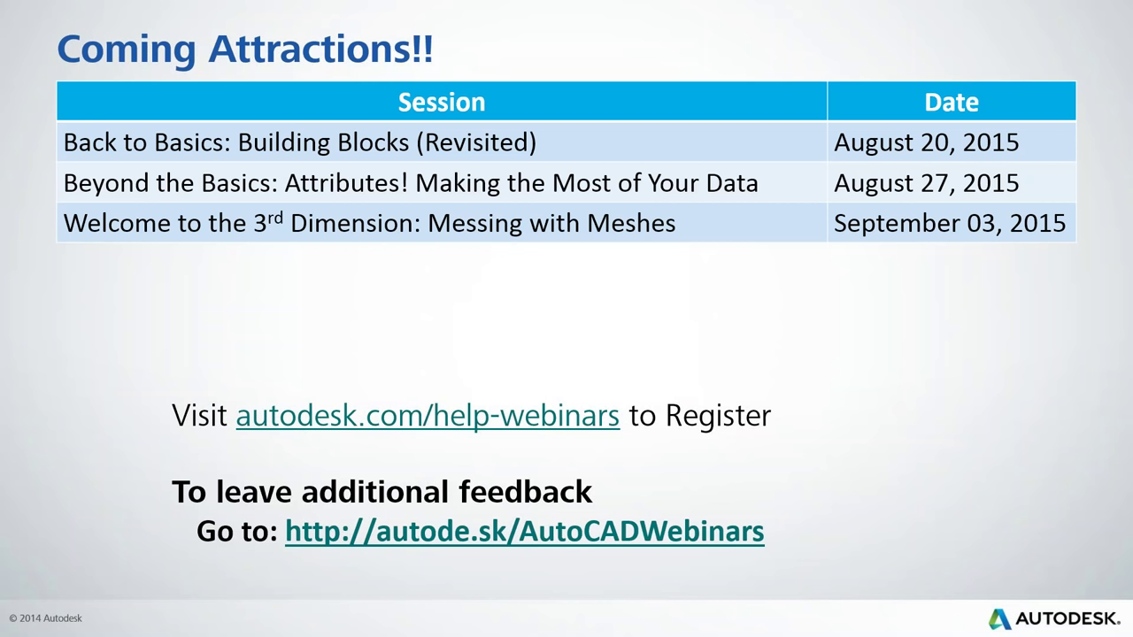
click(684, 157)
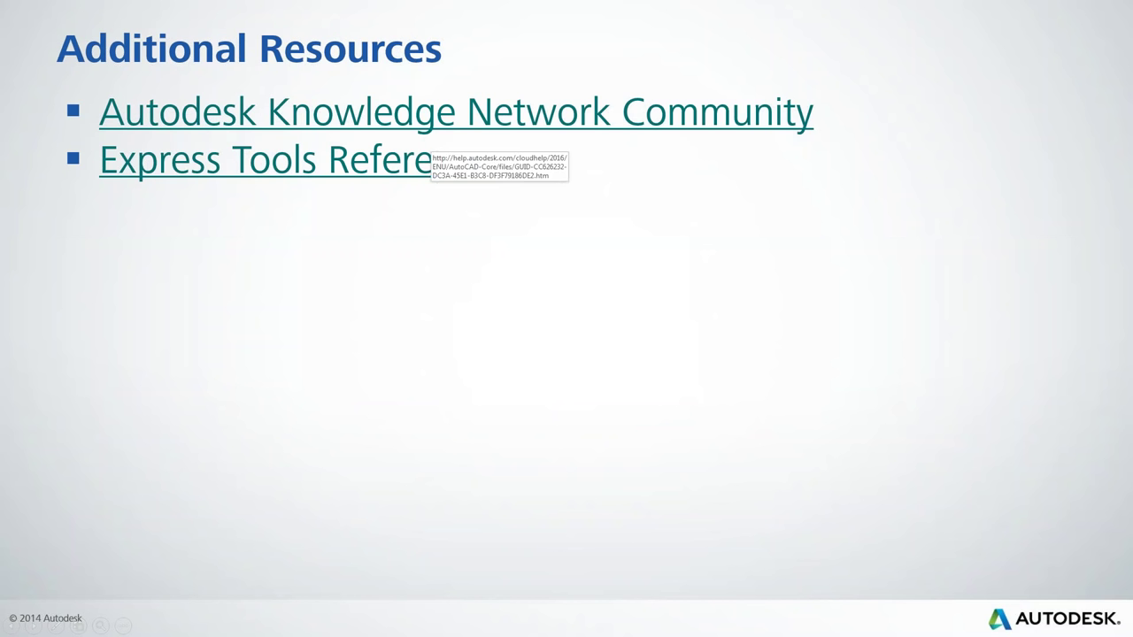